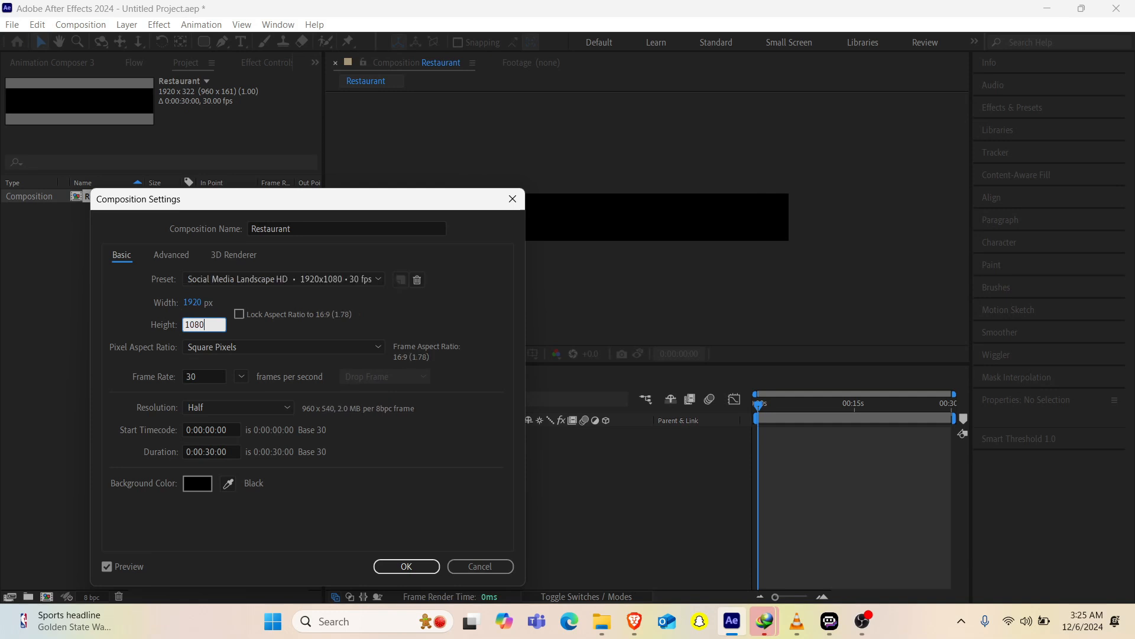
Step: Set the Restaurant composition's height to 1080 px and apply the settings
{"action": "key", "text": "Return"}
{"action": "key", "text": "period"}
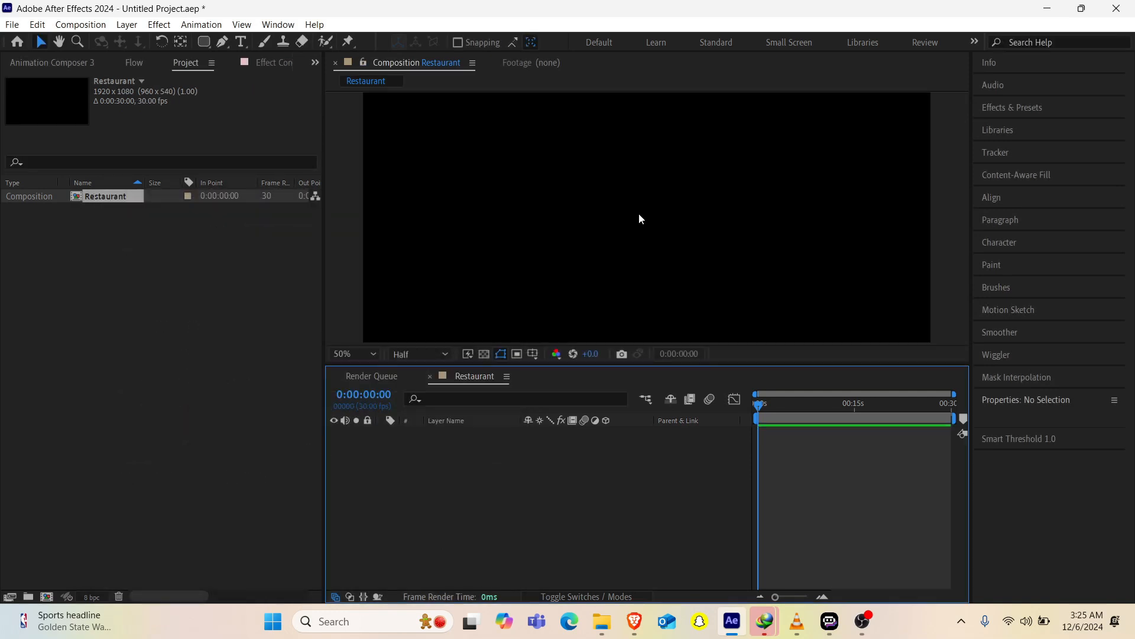
{"action": "key", "text": "comma"}
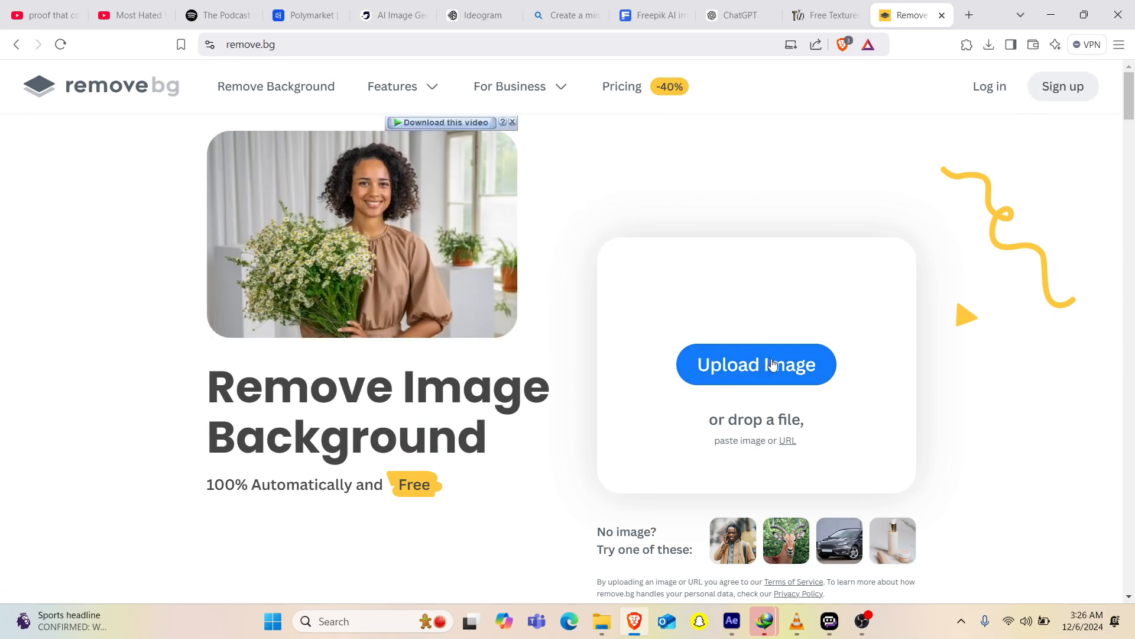
Step: Upload the restaurant drawing to remove.bg and download the 500 × 500 px background-free image as Vox_restaurantpng
{"action": "left_click", "coordinate": [769, 370]}
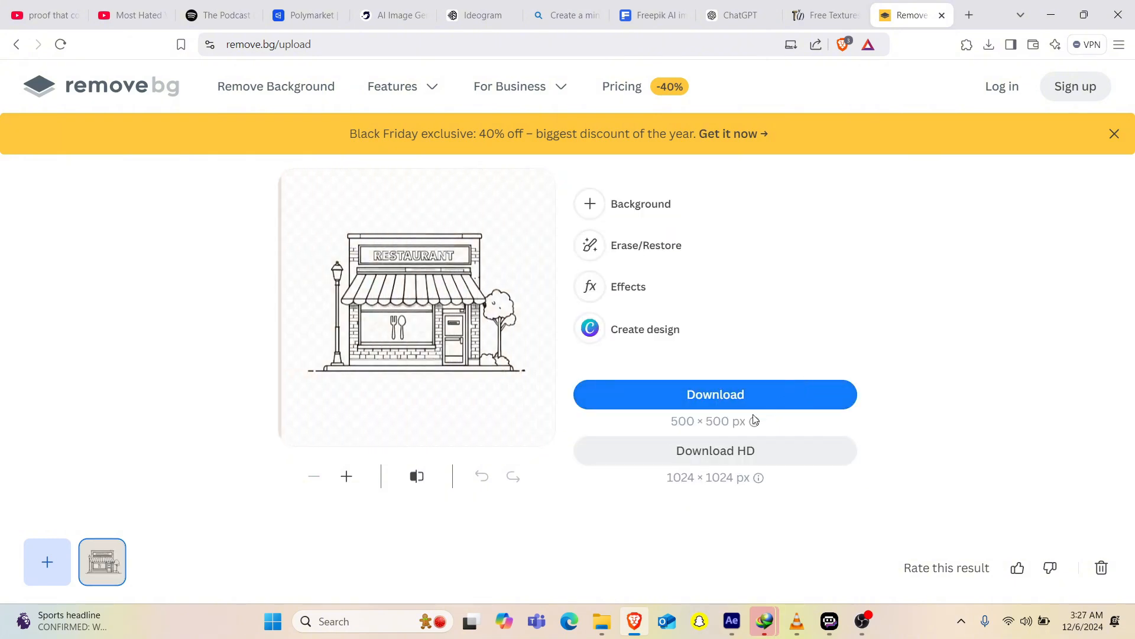
{"action": "left_click", "coordinate": [689, 393]}
{"action": "key", "text": "BackSpace"}
{"action": "key", "text": "BackSpace"}
{"action": "key", "text": "BackSpace"}
{"action": "key", "text": "BackSpace"}
{"action": "key", "text": "BackSpace"}
{"action": "key", "text": "BackSpace"}
{"action": "key", "text": "BackSpace"}
{"action": "key", "text": "BackSpace"}
{"action": "key", "text": "BackSpace"}
{"action": "key", "text": "BackSpace"}
{"action": "key", "text": "BackSpace"}
{"action": "key", "text": "BackSpace"}
{"action": "key", "text": "BackSpace"}
{"action": "key", "text": "BackSpace"}
{"action": "key", "text": "BackSpace"}
{"action": "key", "text": "BackSpace"}
{"action": "key", "text": "BackSpace"}
{"action": "key", "text": "BackSpace"}
{"action": "key", "text": "BackSpace"}
{"action": "key", "text": "BackSpace"}
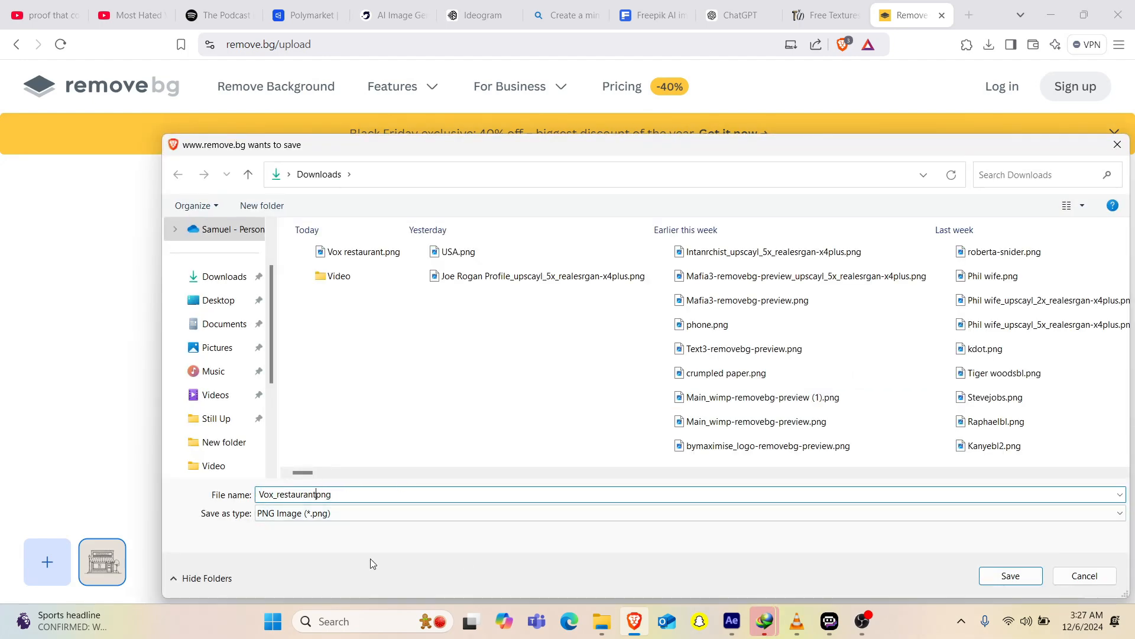
{"action": "key", "text": "Return"}
Step: Switch to After Effects and import Vox_restaurantpng.png from Downloads as footage
{"action": "left_click", "coordinate": [731, 621]}
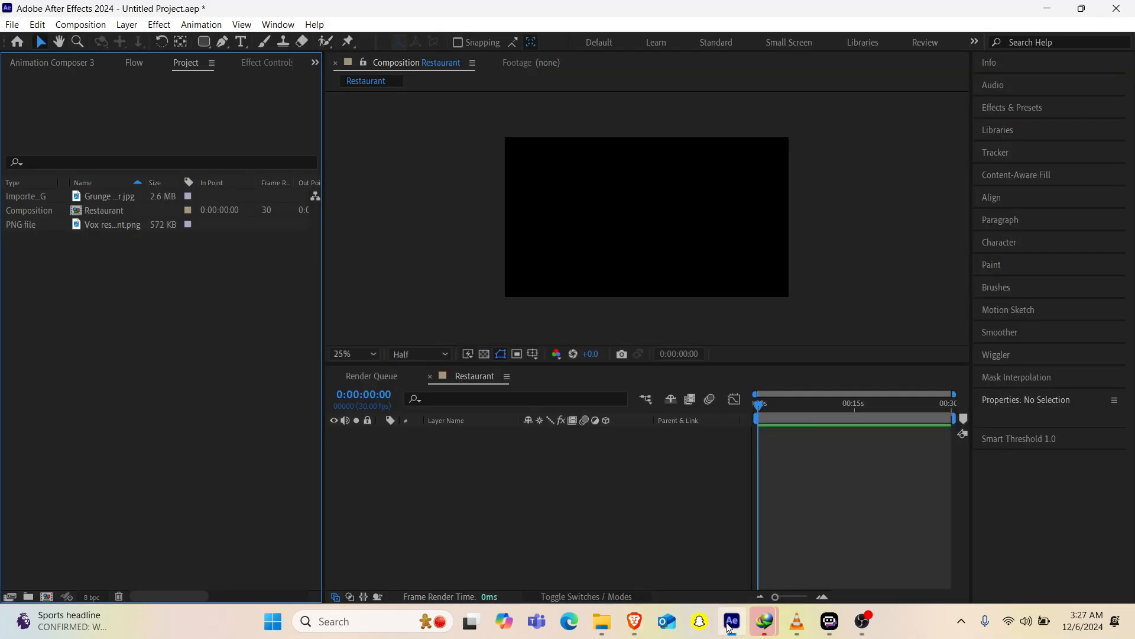
{"action": "double_click", "coordinate": [148, 395]}
{"action": "left_click", "coordinate": [334, 195]}
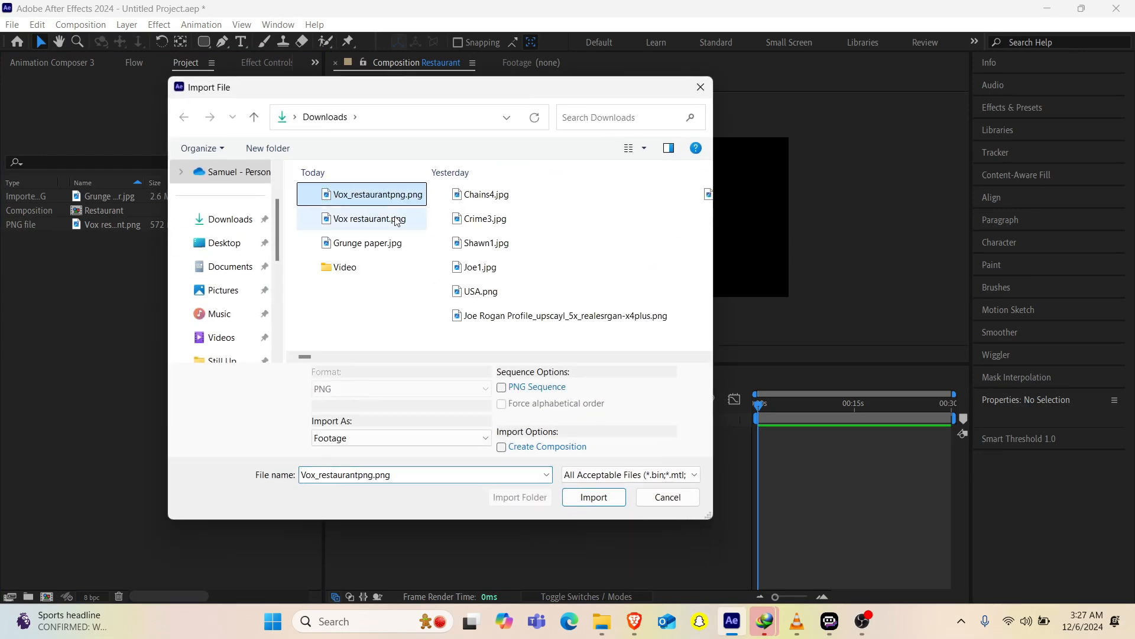
{"action": "left_click", "coordinate": [594, 508]}
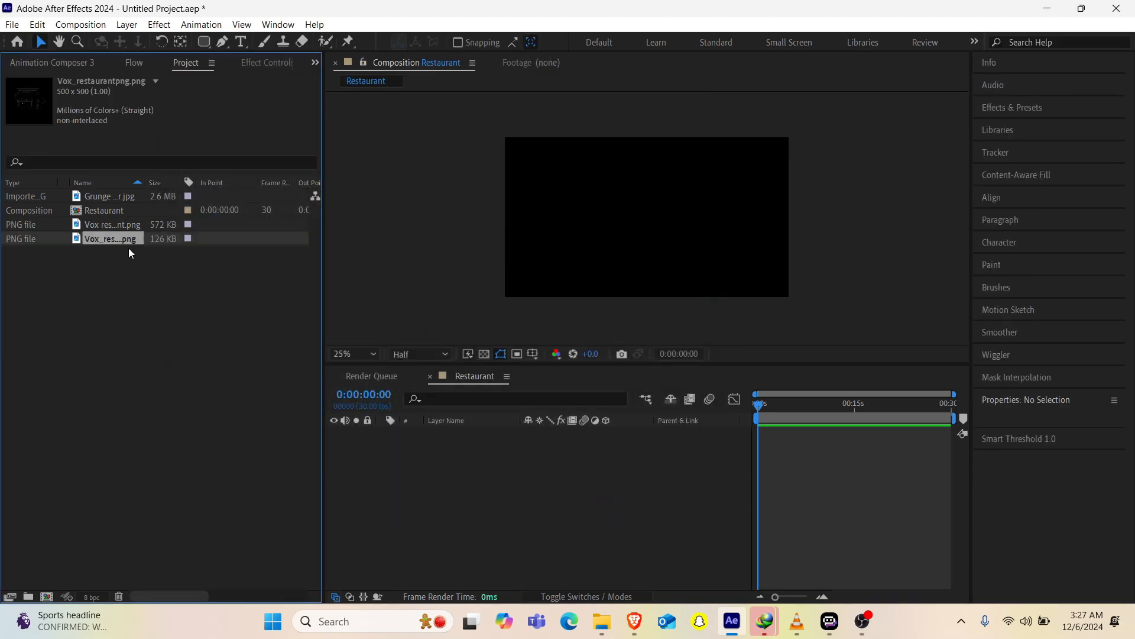
Step: Place Vox_restaurantpng.png in the Restaurant composition and inspect the drawing's quality up close
{"action": "left_click_drag", "start_coordinate": [122, 240], "coordinate": [648, 215]}
{"action": "left_click", "coordinate": [665, 225]}
{"action": "scroll", "coordinate": [648, 215], "scroll_direction": "up", "scroll_amount": 4}
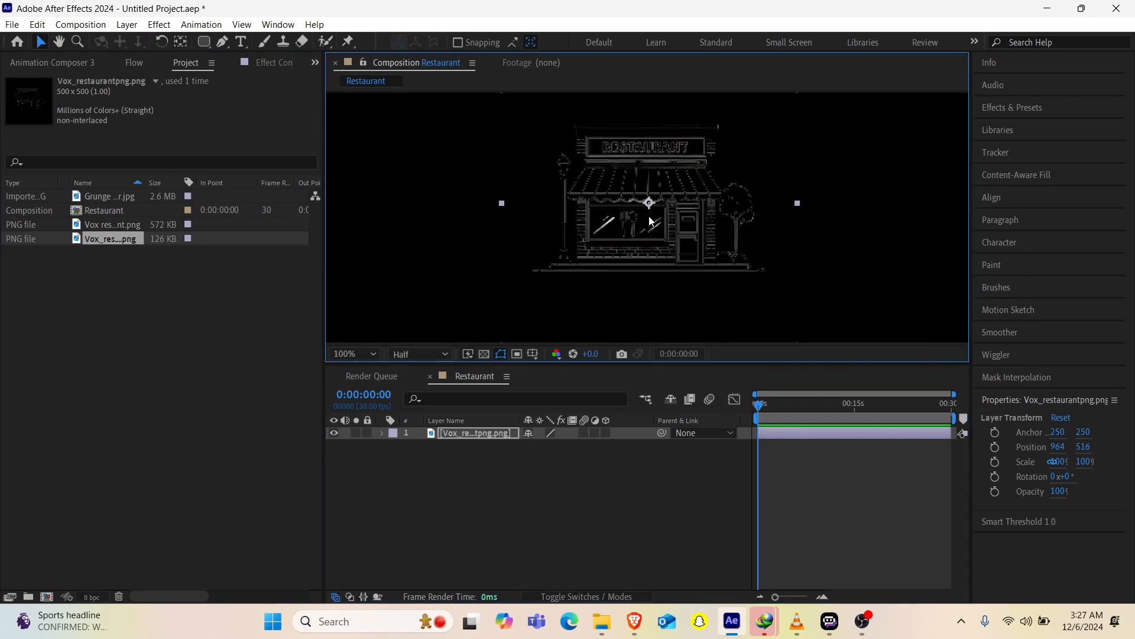
{"action": "scroll", "coordinate": [649, 219], "scroll_direction": "down", "scroll_amount": 4}
{"action": "scroll", "coordinate": [650, 219], "scroll_direction": "up", "scroll_amount": 2}
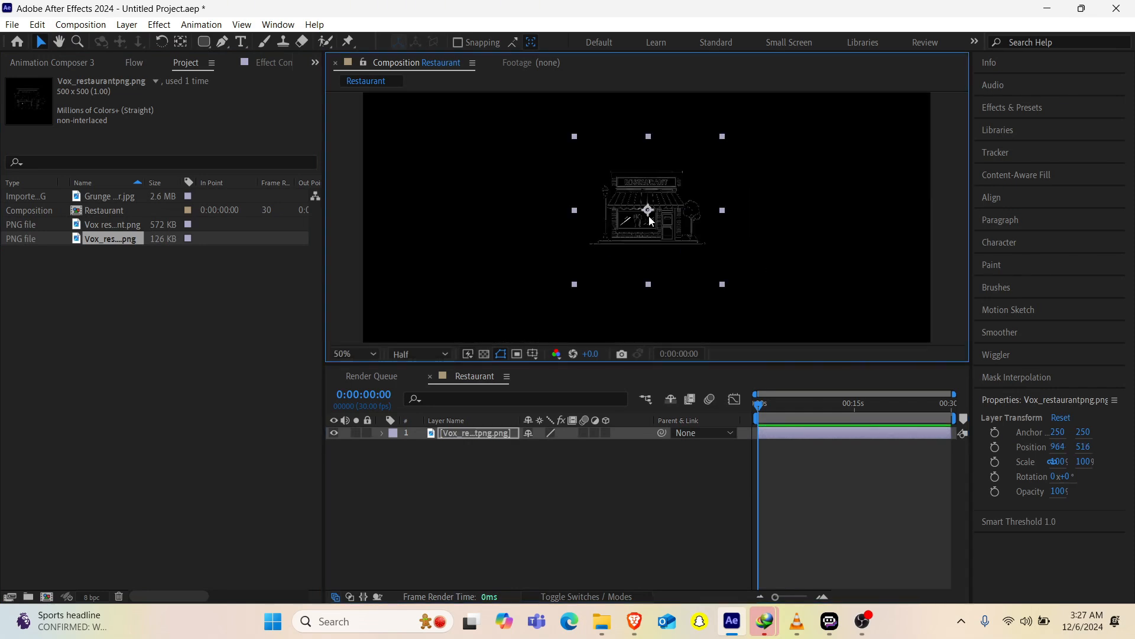
{"action": "scroll", "coordinate": [649, 220], "scroll_direction": "down", "scroll_amount": 2}
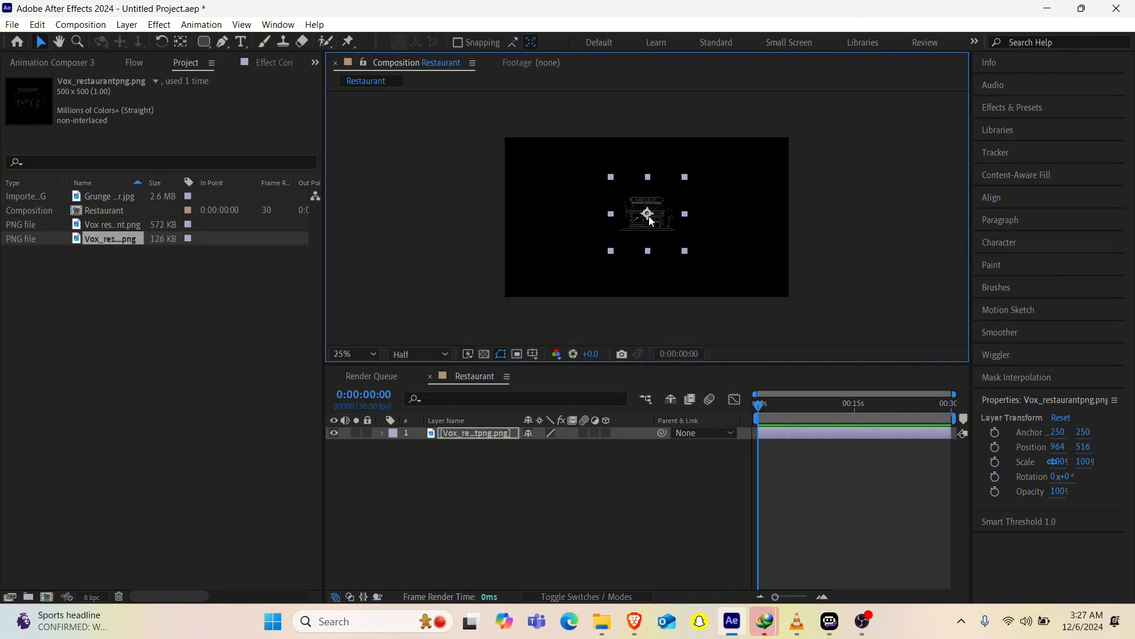
Step: Launch Upscayl from the desktop and load Vox_restaurantpng.png from Downloads as the image to upscale
{"action": "left_click", "coordinate": [1046, 11]}
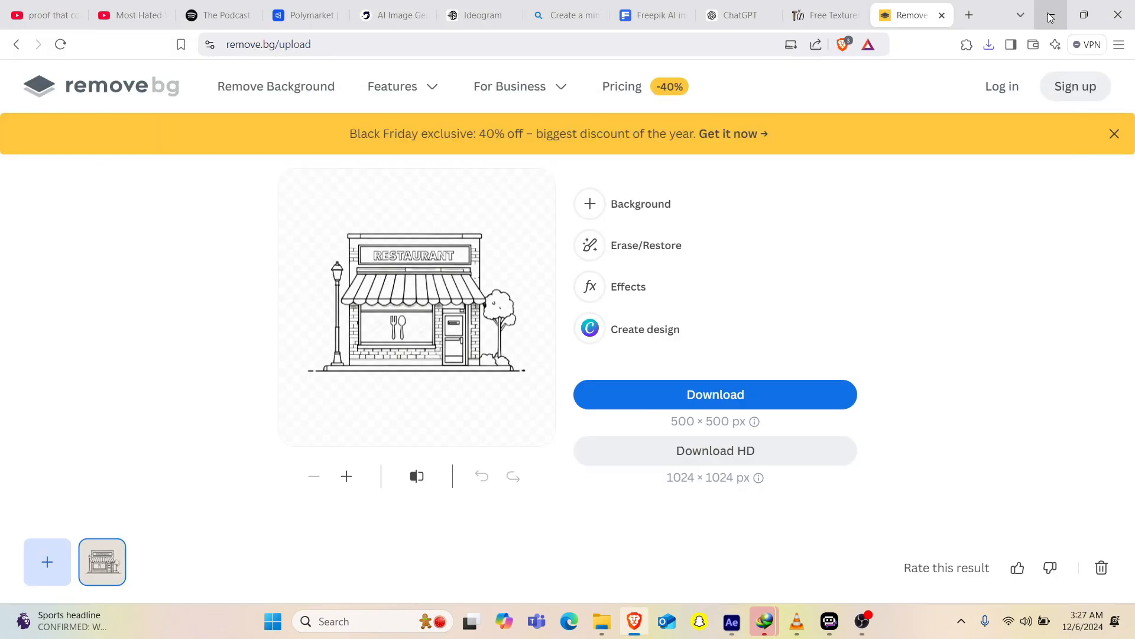
{"action": "left_click", "coordinate": [1048, 18]}
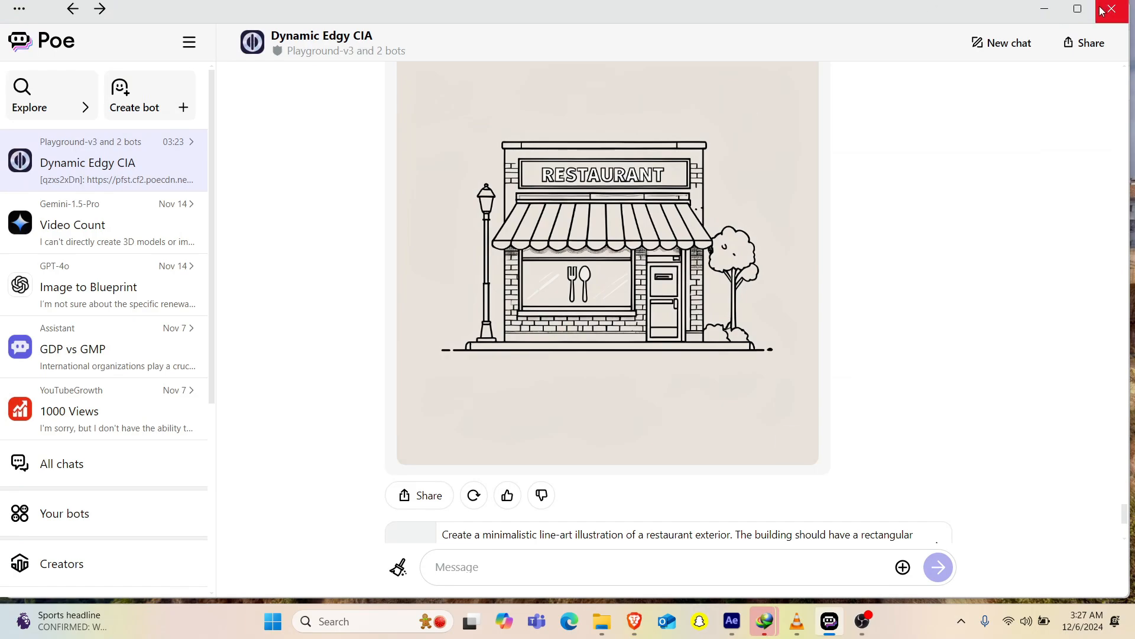
{"action": "left_click", "coordinate": [1045, 11]}
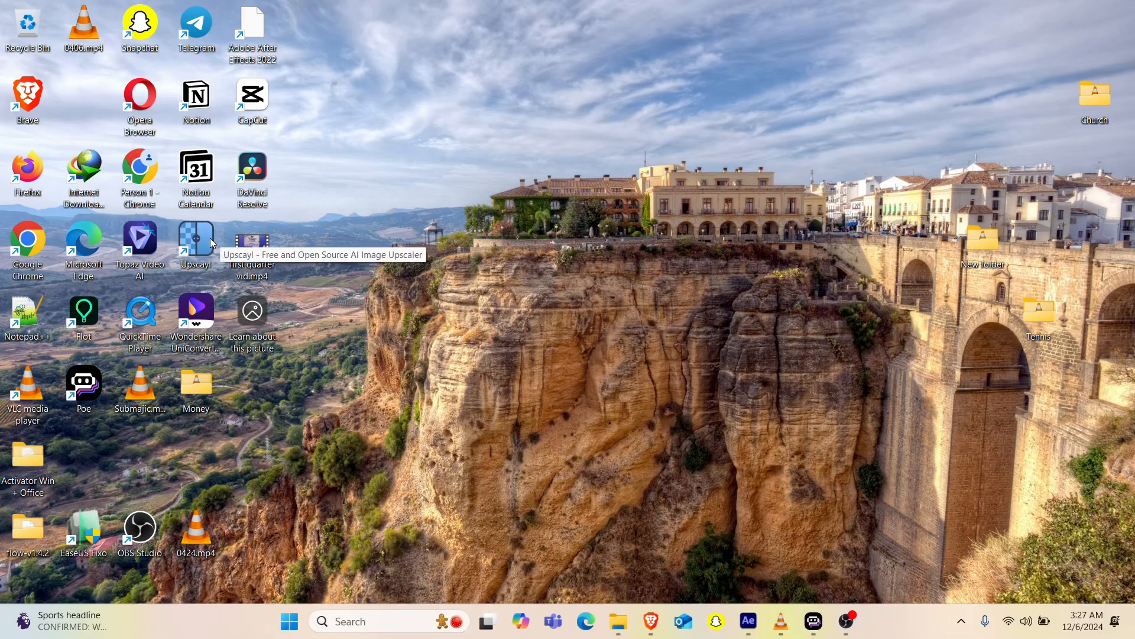
{"action": "double_click", "coordinate": [211, 239]}
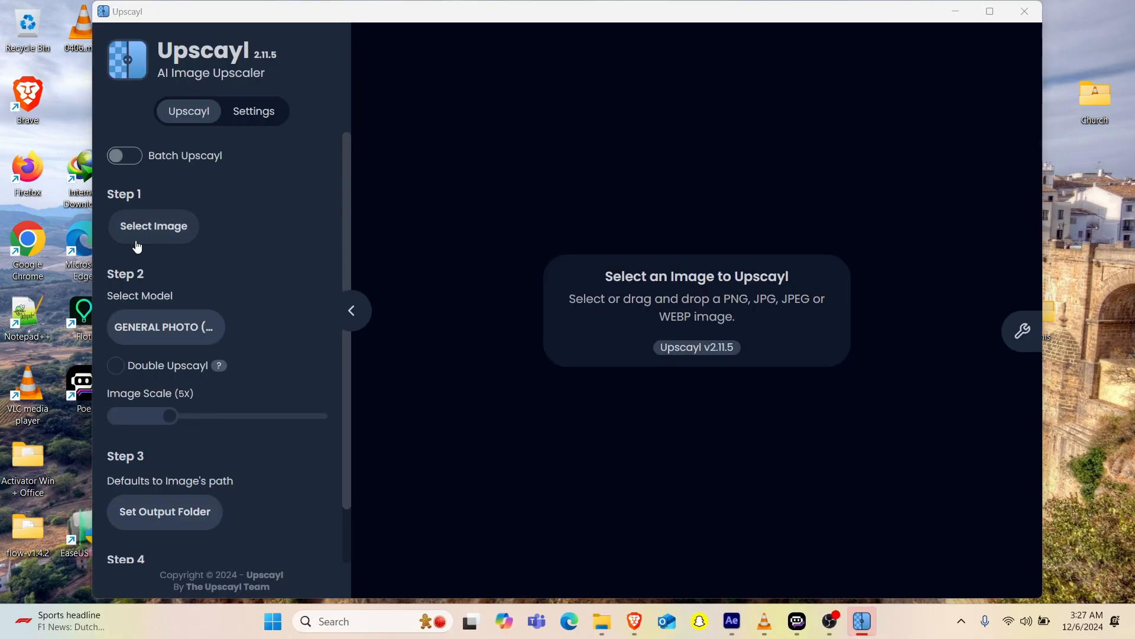
{"action": "left_click", "coordinate": [137, 242]}
{"action": "left_click", "coordinate": [195, 118]}
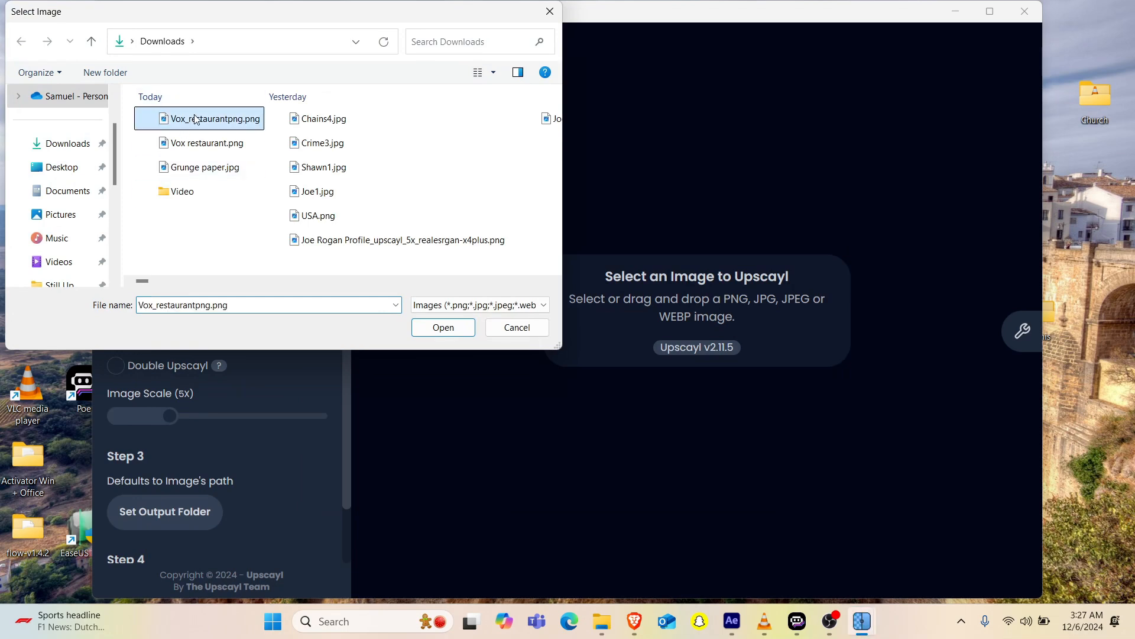
{"action": "left_click", "coordinate": [443, 327]}
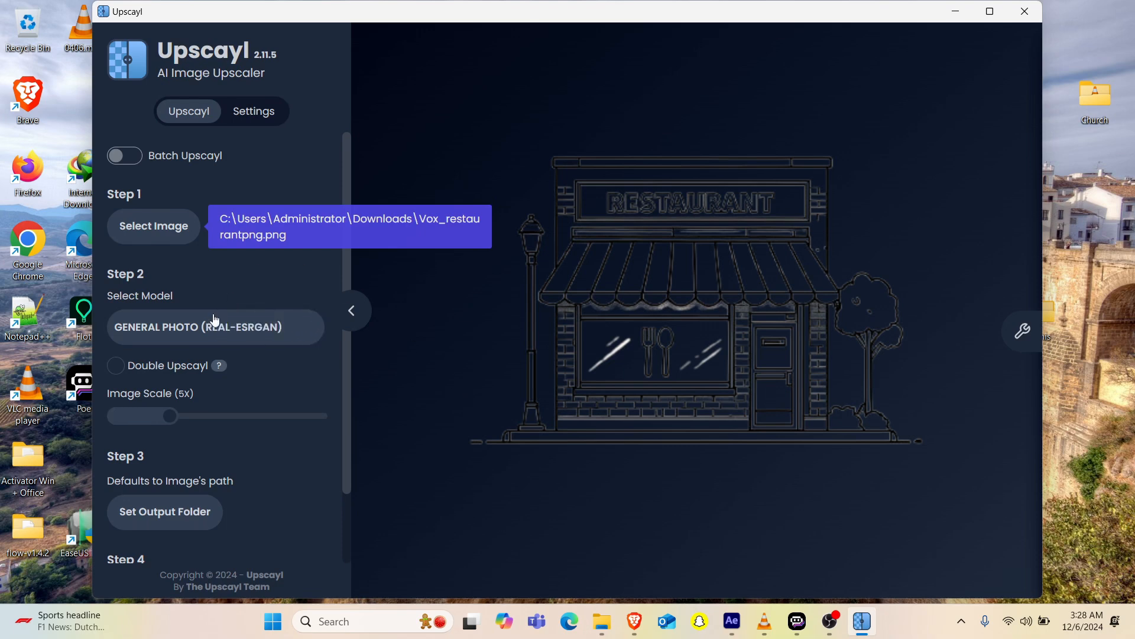
Step: Upscale the image from 500x500 to 2500x2500, compare it with the original, and close Upscayl
{"action": "scroll", "coordinate": [223, 456], "scroll_direction": "down", "scroll_amount": 2}
{"action": "left_click", "coordinate": [128, 535]}
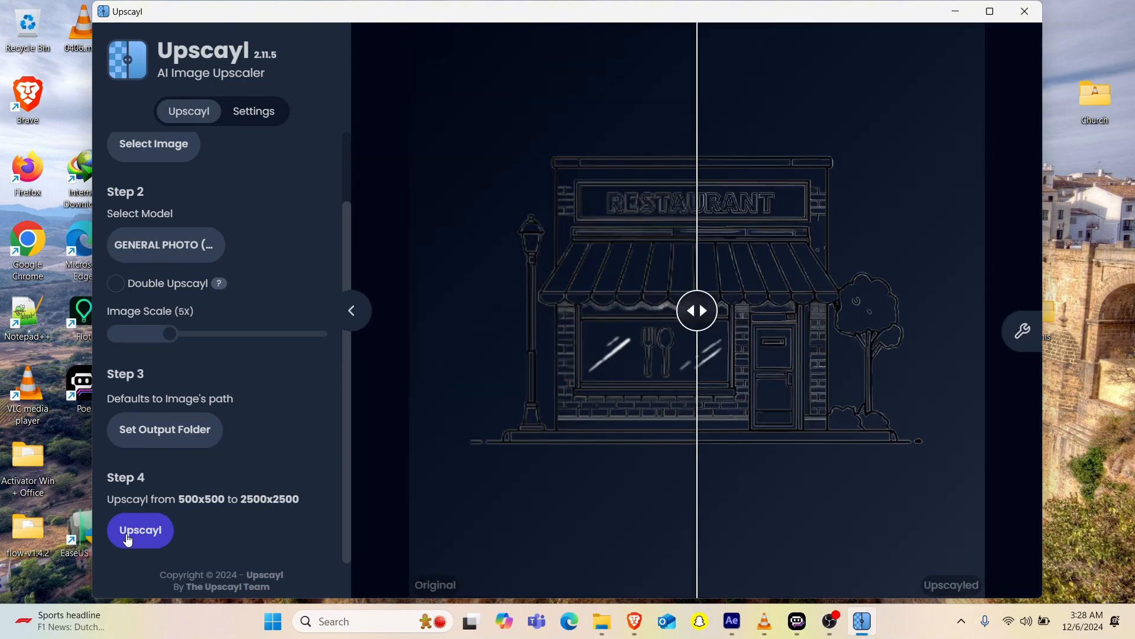
{"action": "left_click_drag", "start_coordinate": [706, 309], "coordinate": [961, 376]}
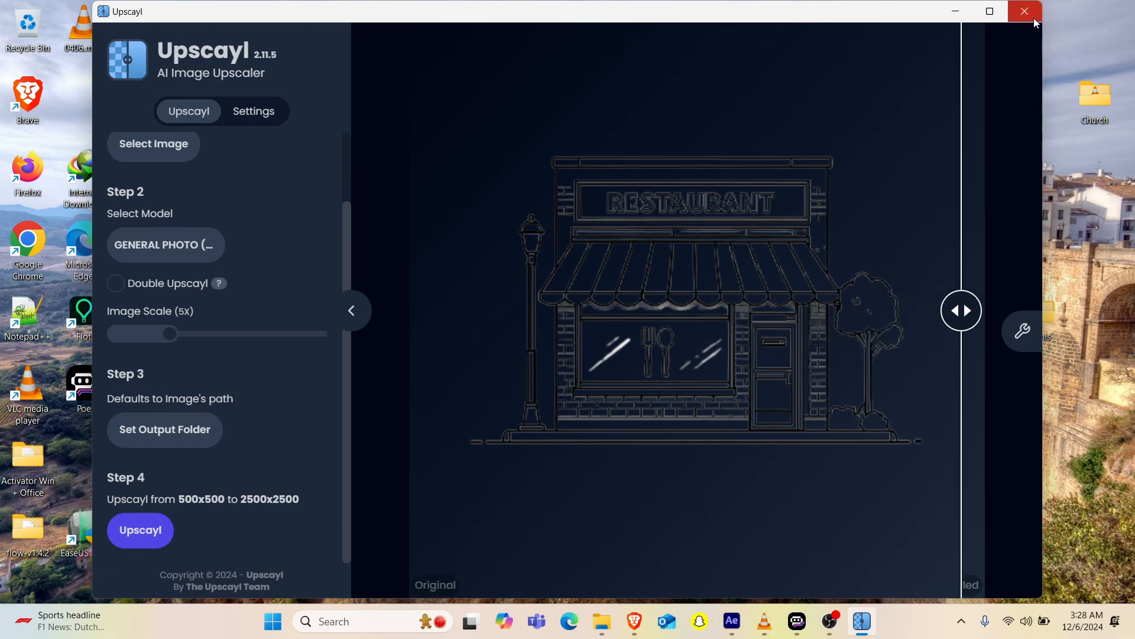
{"action": "left_click", "coordinate": [1025, 11]}
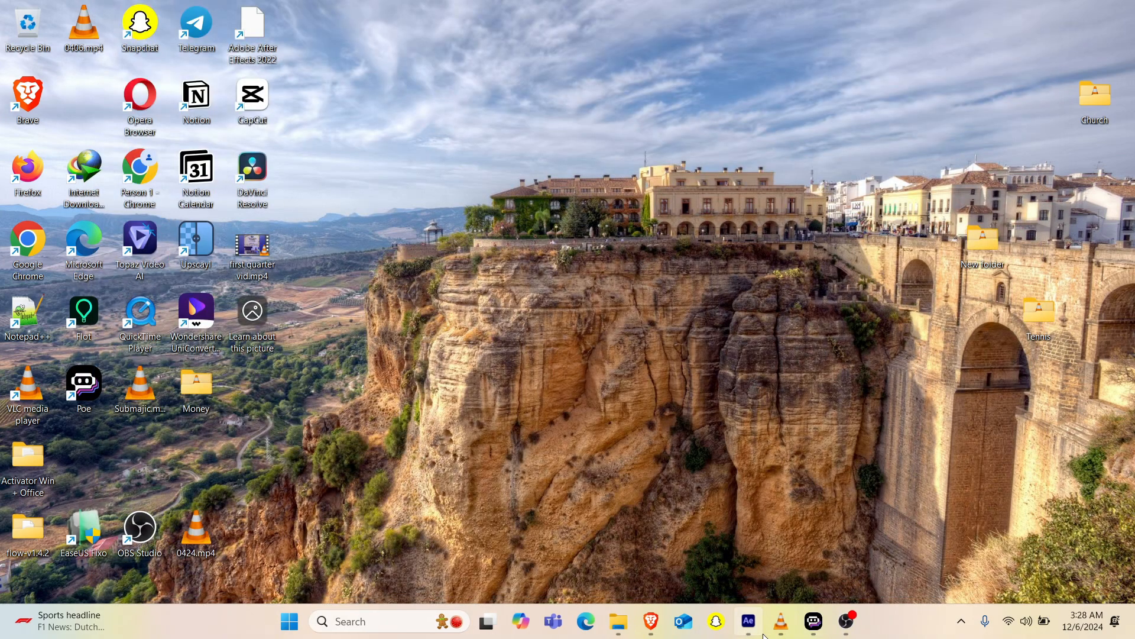
Step: Switch to After Effects, delete the Vox_restaurantpng.png layer and create a 1920 x 1080 px solid named BG
{"action": "left_click", "coordinate": [749, 622]}
{"action": "key", "text": "Delete"}
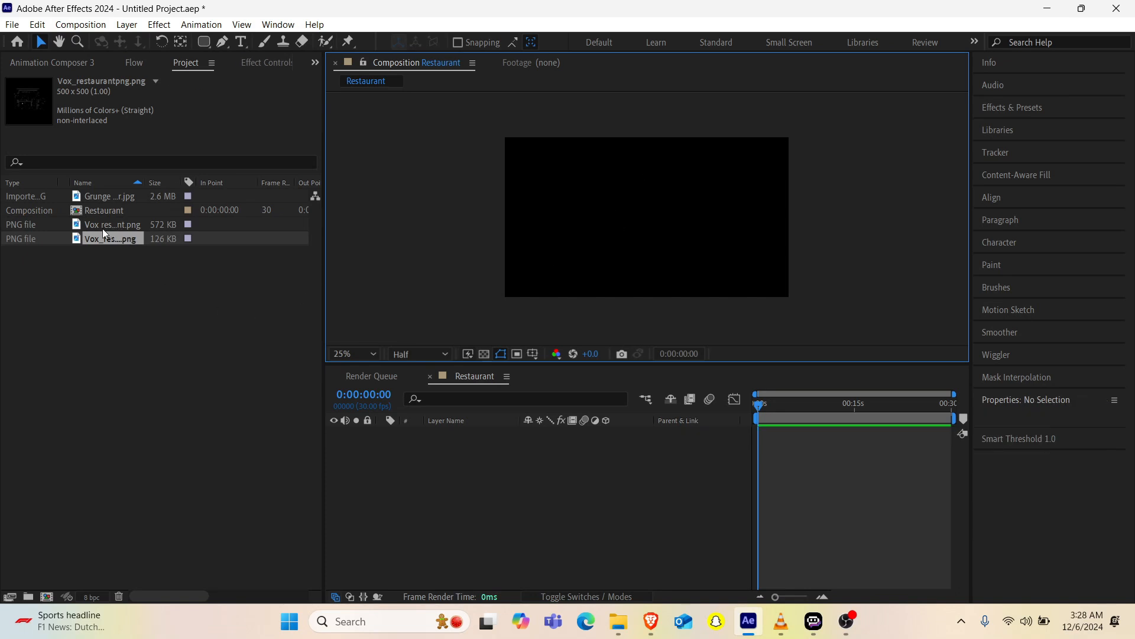
{"action": "key", "text": "ctrl+y"}
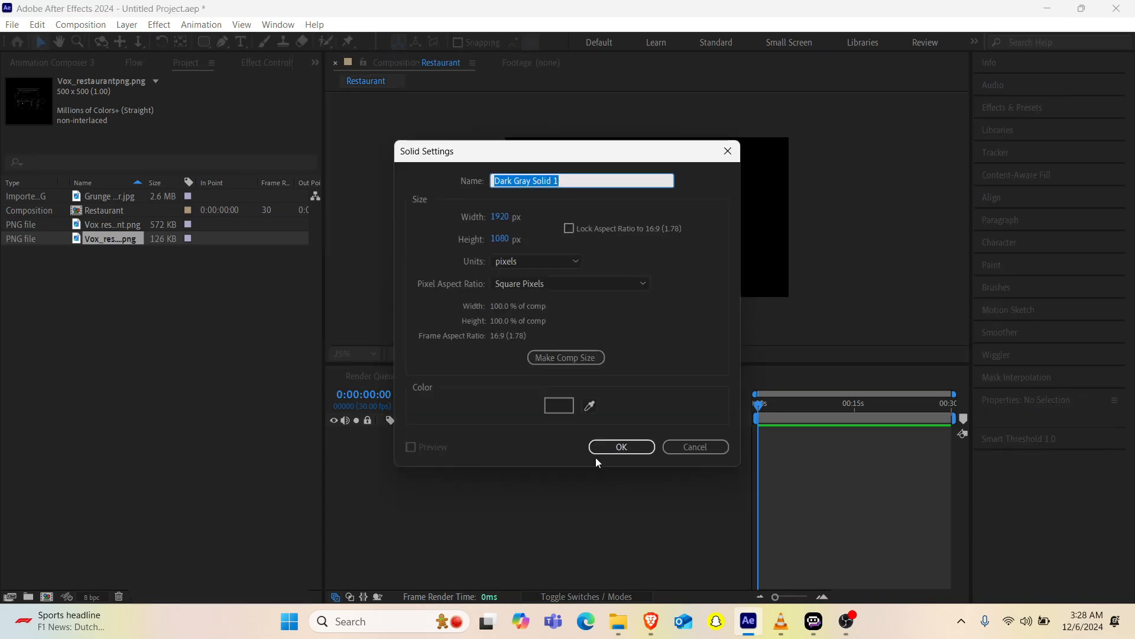
{"action": "type", "text": "BG"}
{"action": "key", "text": "Return"}
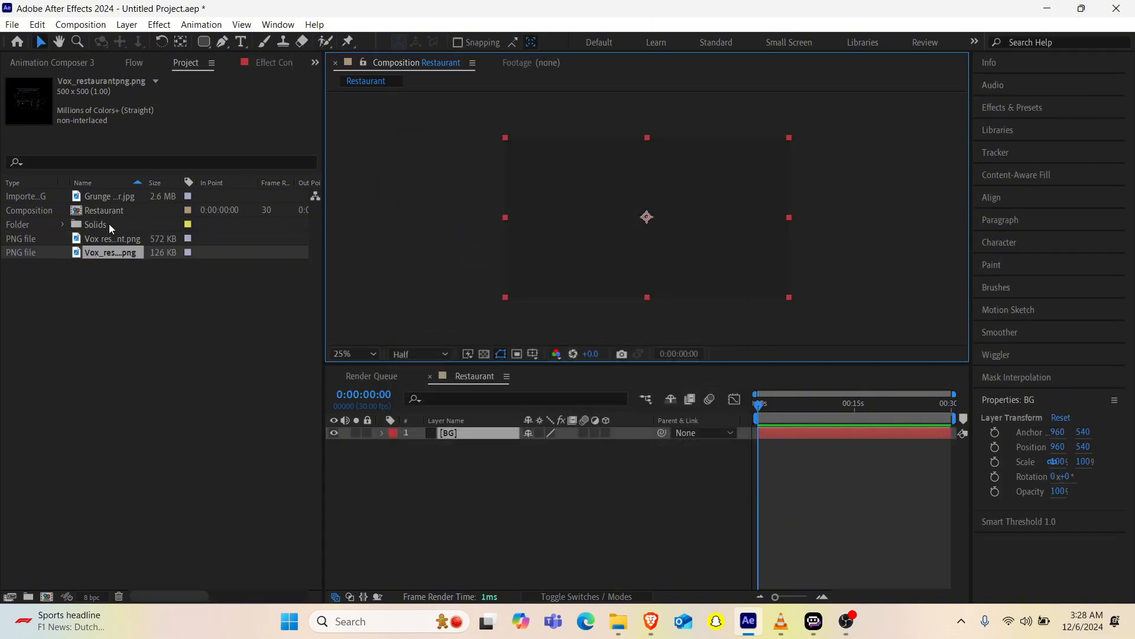
Step: Add Vox restaurant.png from the project to the Restaurant composition above the BG solid
{"action": "left_click", "coordinate": [114, 236]}
{"action": "left_click_drag", "start_coordinate": [115, 235], "coordinate": [507, 214]}
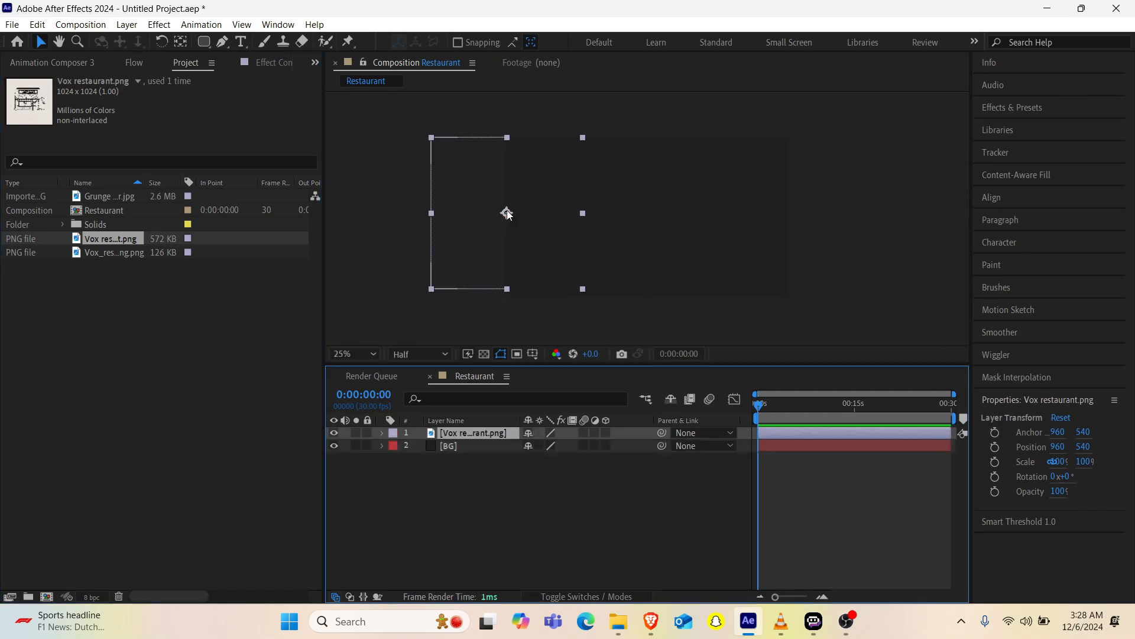
{"action": "left_click", "coordinate": [482, 458]}
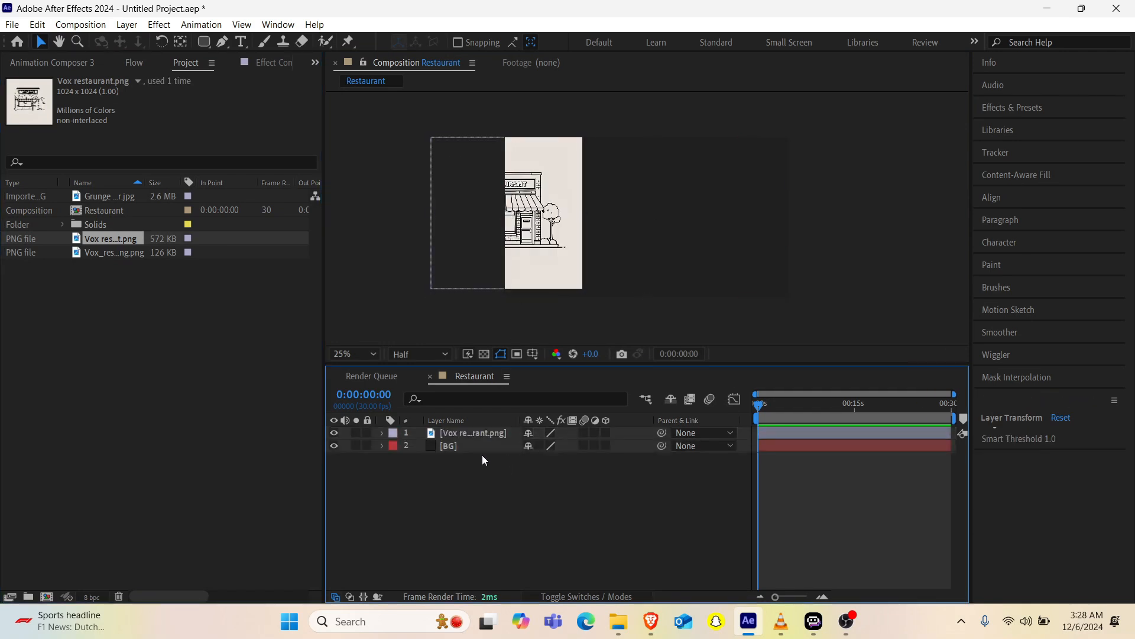
Step: Recolor the BG solid with the light beige sampled from the restaurant image's background
{"action": "left_click", "coordinate": [479, 452]}
{"action": "key", "text": "ctrl+shift+y"}
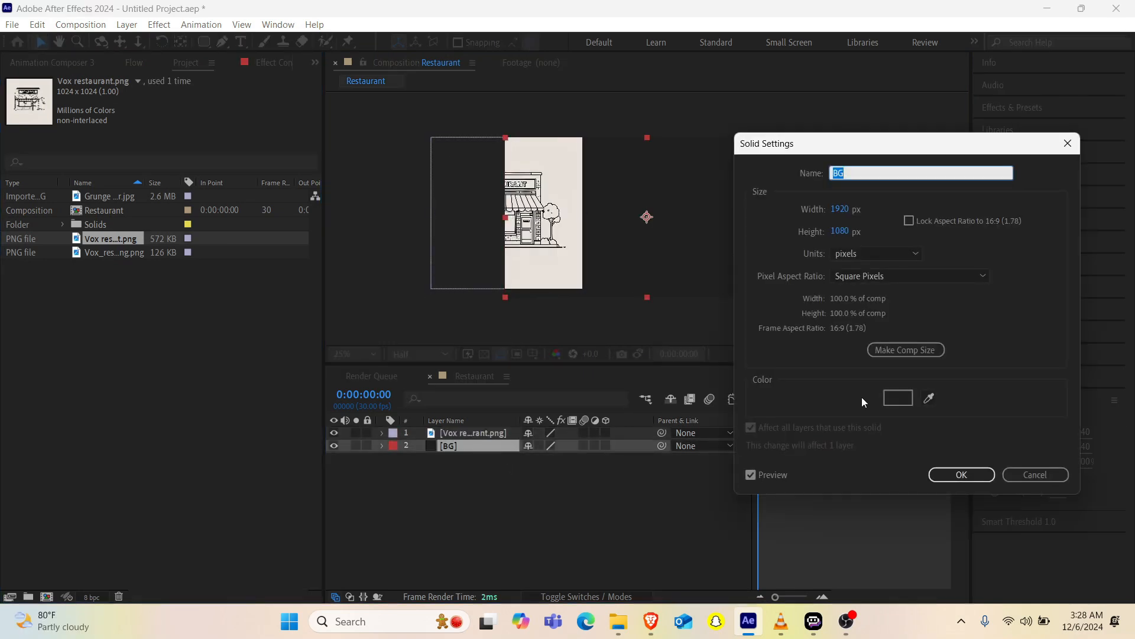
{"action": "left_click", "coordinate": [930, 399]}
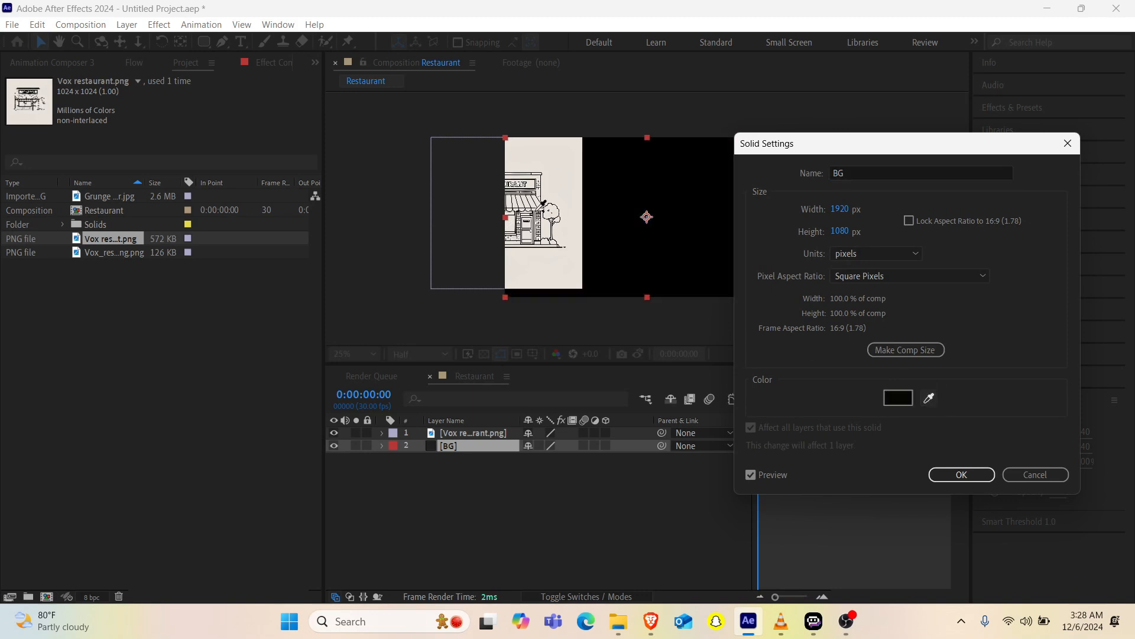
{"action": "left_click", "coordinate": [543, 258]}
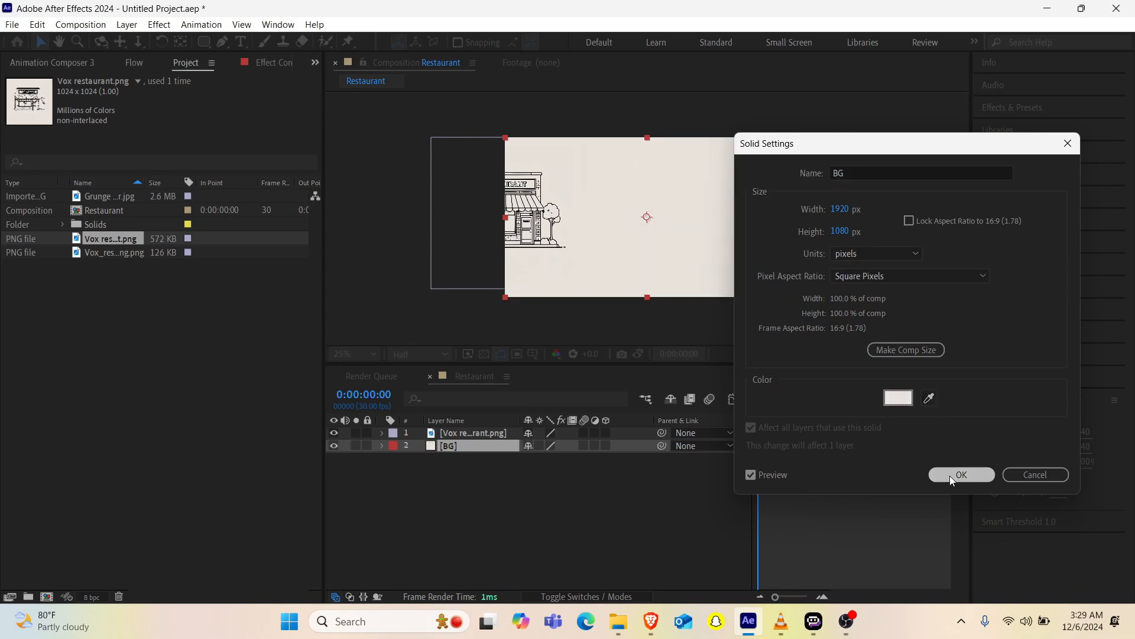
{"action": "left_click", "coordinate": [952, 475]}
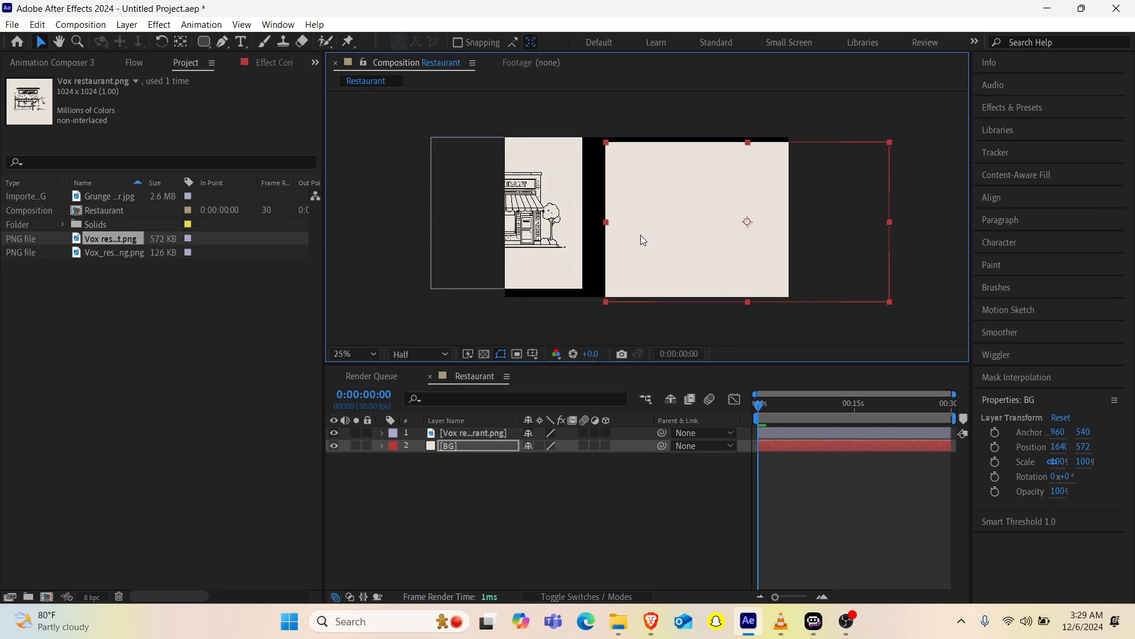
Step: Move the Vox restaurant.png layer into the frame and center it horizontally and vertically in the composition
{"action": "left_click", "coordinate": [462, 434]}
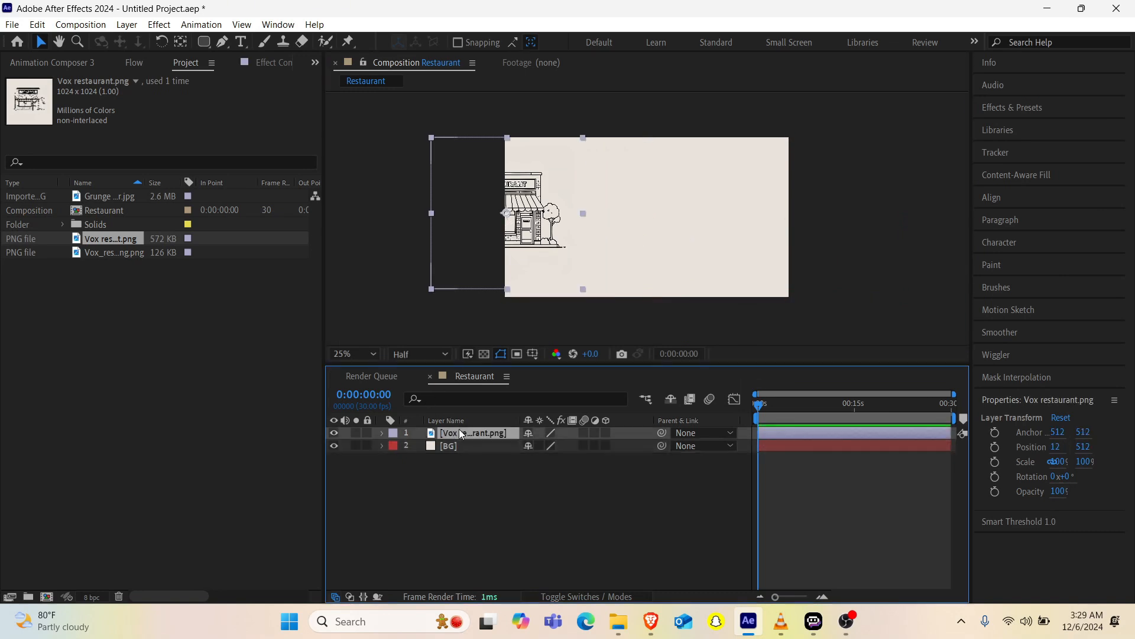
{"action": "left_click_drag", "start_coordinate": [530, 218], "coordinate": [665, 222]}
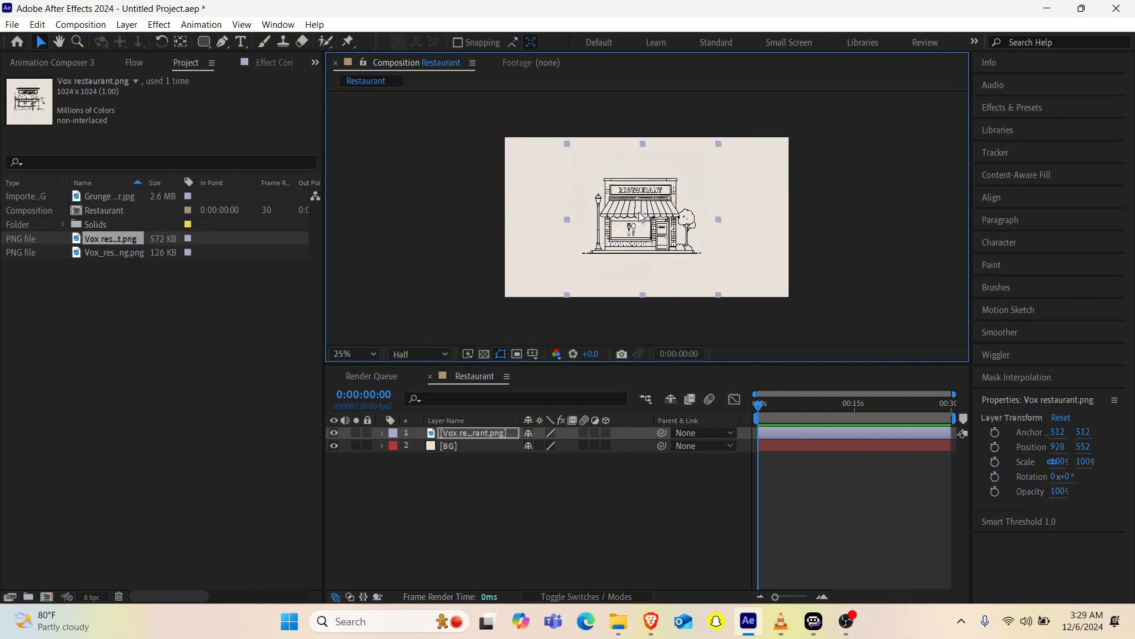
{"action": "scroll", "coordinate": [642, 217], "scroll_direction": "up", "scroll_amount": 2}
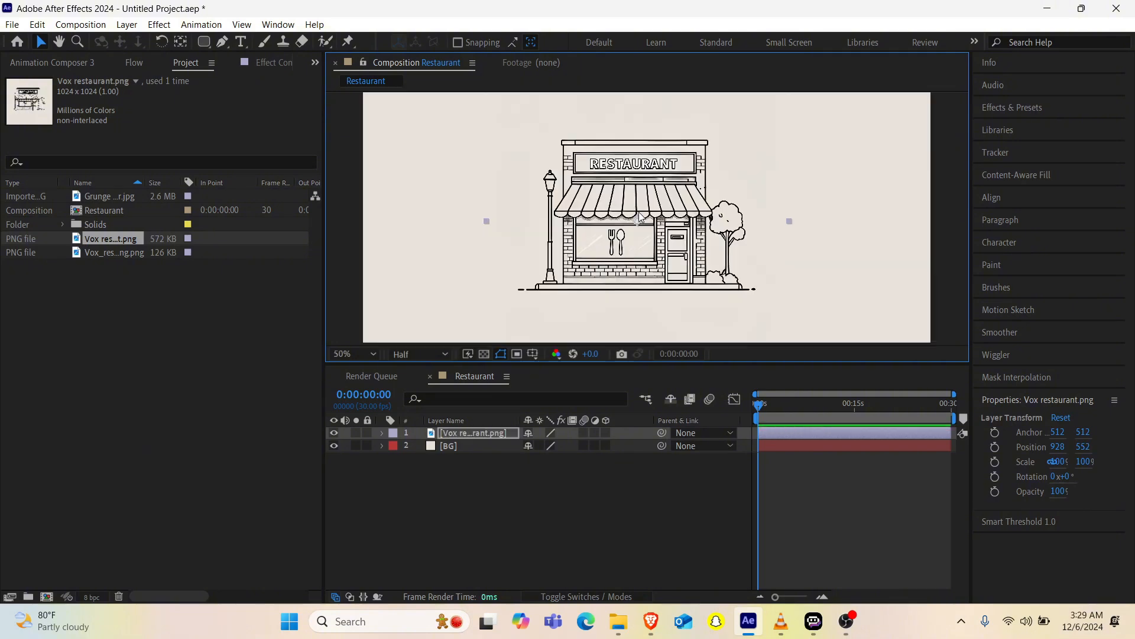
{"action": "left_click", "coordinate": [1013, 195]}
{"action": "left_click", "coordinate": [1012, 236]}
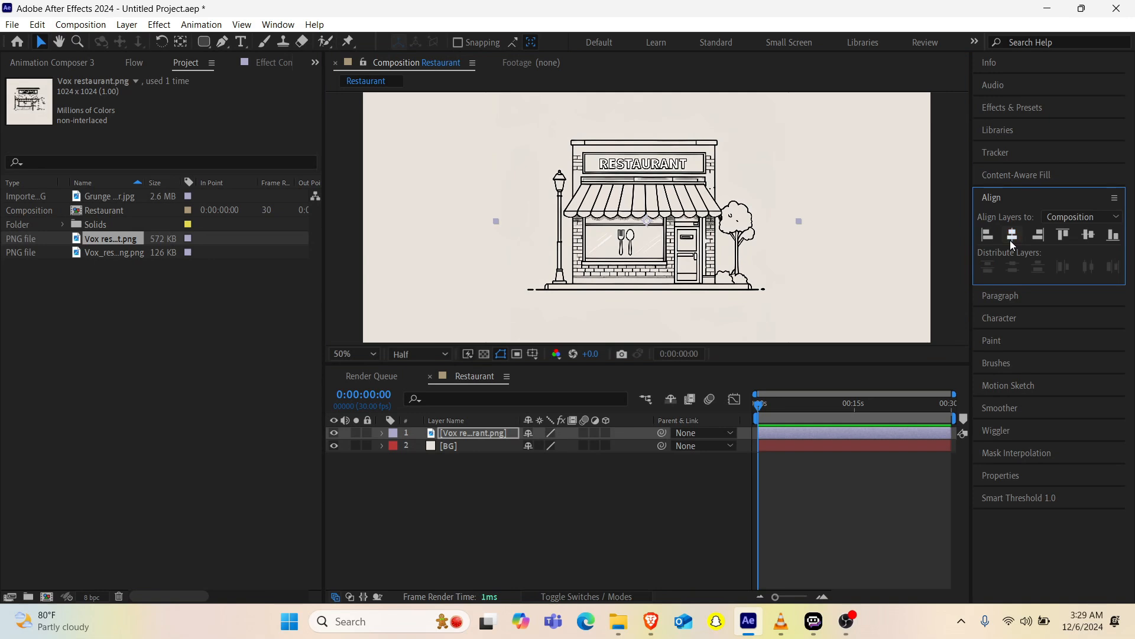
{"action": "left_click", "coordinate": [1087, 236]}
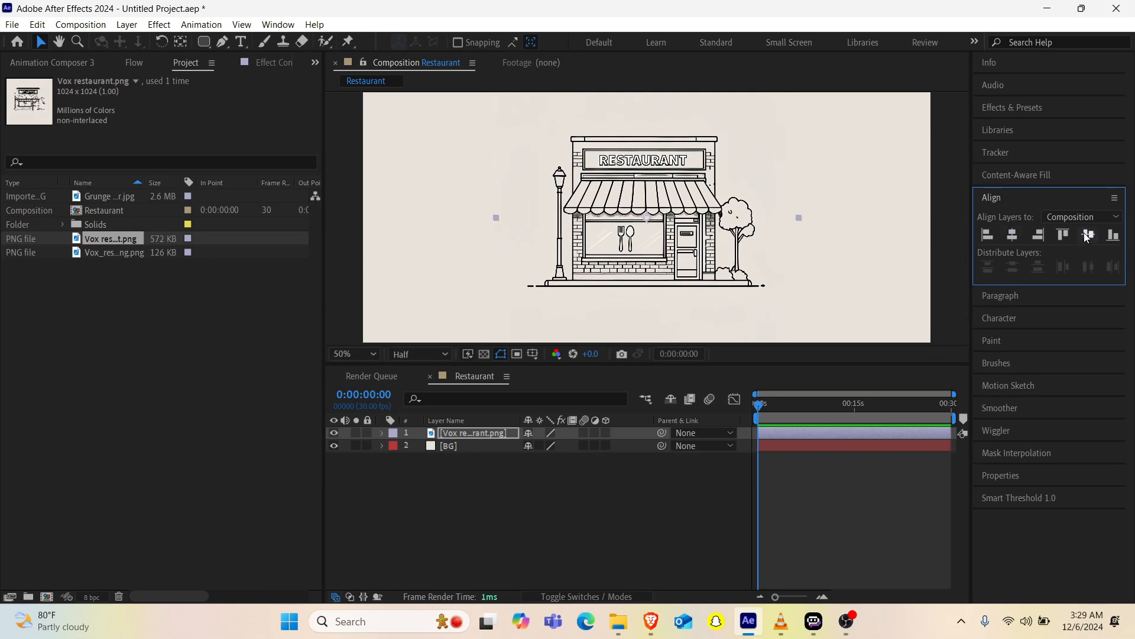
Step: Import Vox_restaurantpng_upscayl_5x_realesrgan-x4plus.png from Downloads and add it to the Restaurant composition as the top layer
{"action": "double_click", "coordinate": [116, 310]}
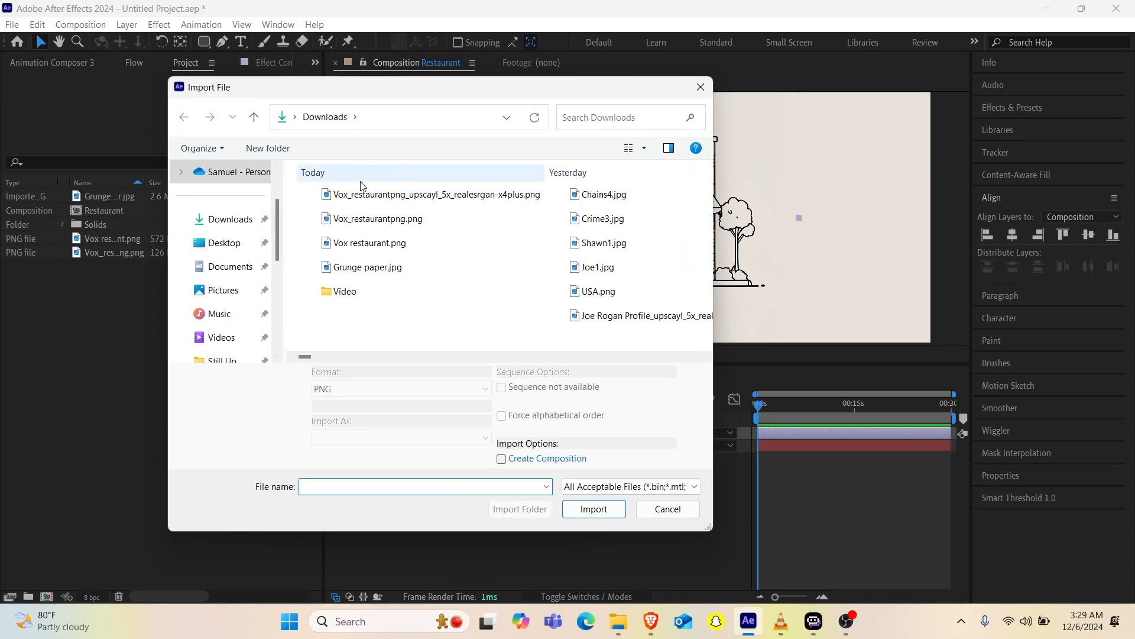
{"action": "left_click", "coordinate": [370, 194]}
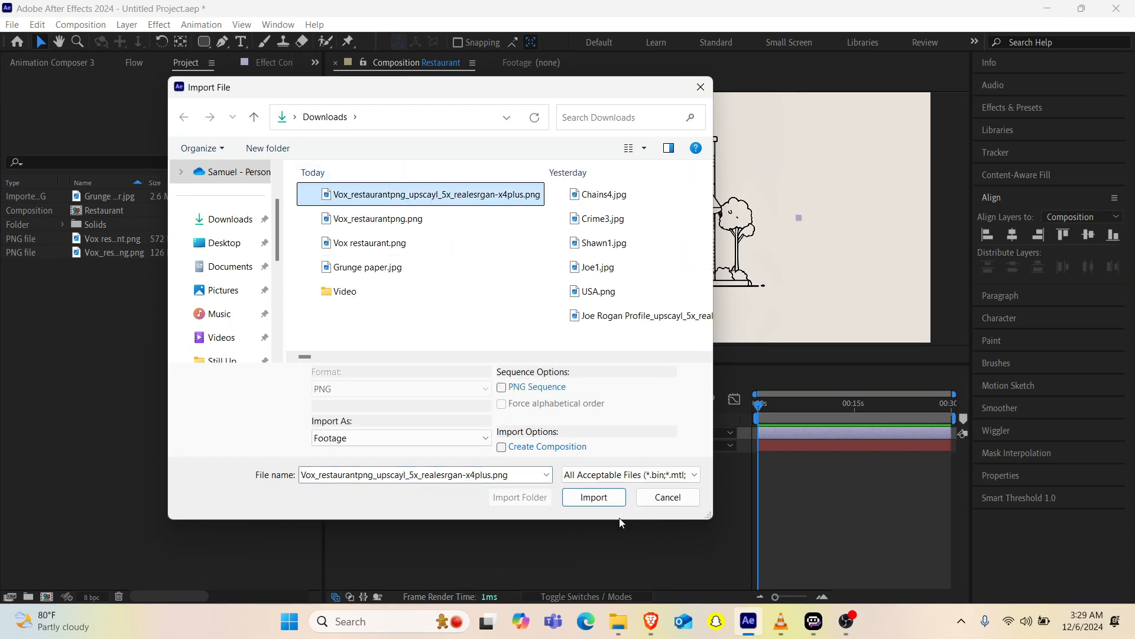
{"action": "left_click", "coordinate": [606, 492]}
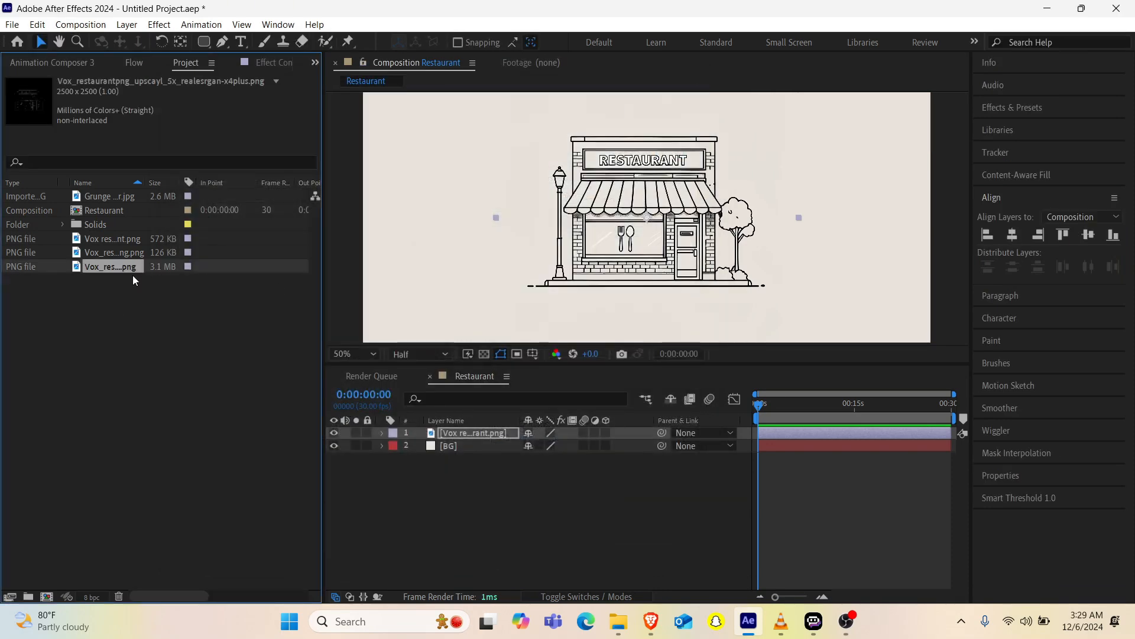
{"action": "left_click_drag", "start_coordinate": [109, 266], "coordinate": [453, 241]}
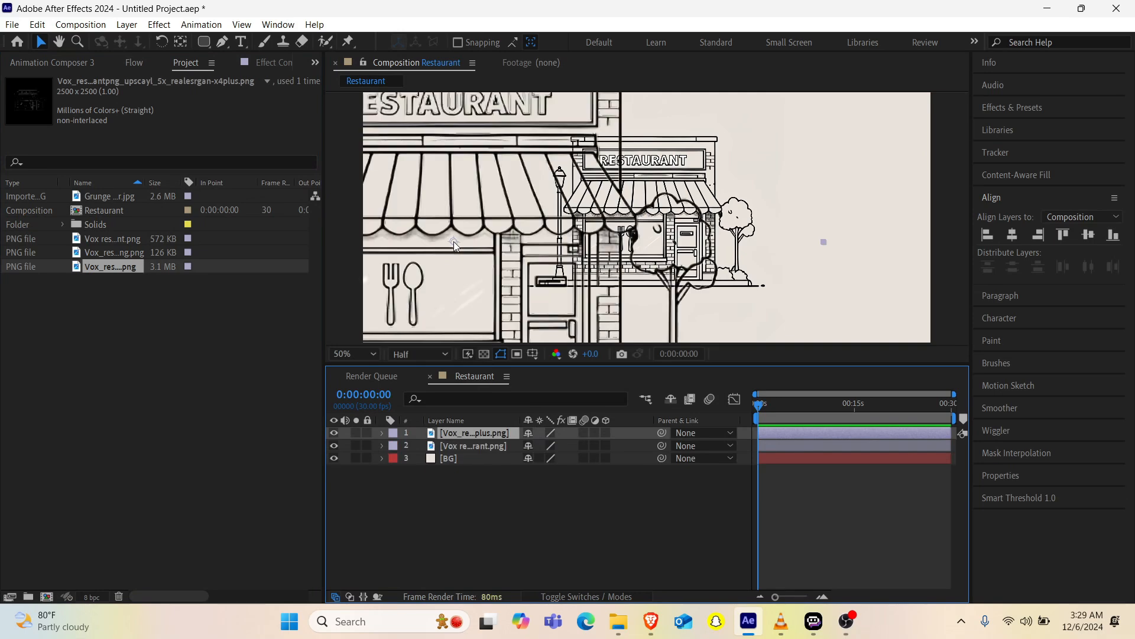
Step: Scale the upscaled restaurant layer to 42% and move it over the original restaurant drawing
{"action": "key", "text": "s"}
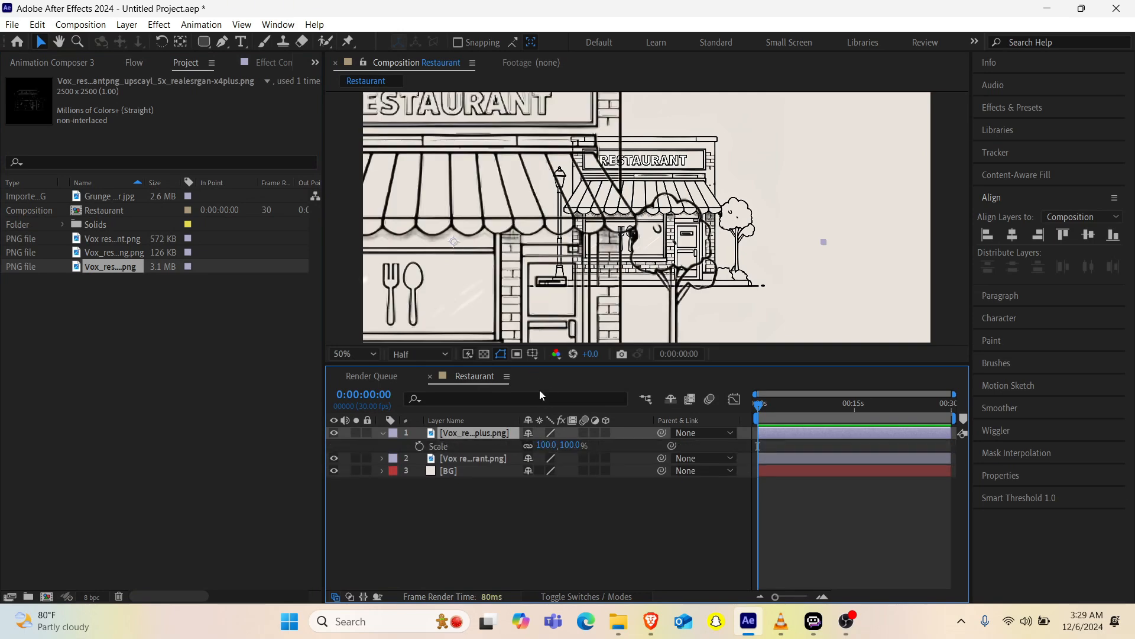
{"action": "left_click_drag", "start_coordinate": [547, 450], "coordinate": [501, 446]}
{"action": "left_click_drag", "start_coordinate": [481, 260], "coordinate": [670, 223]}
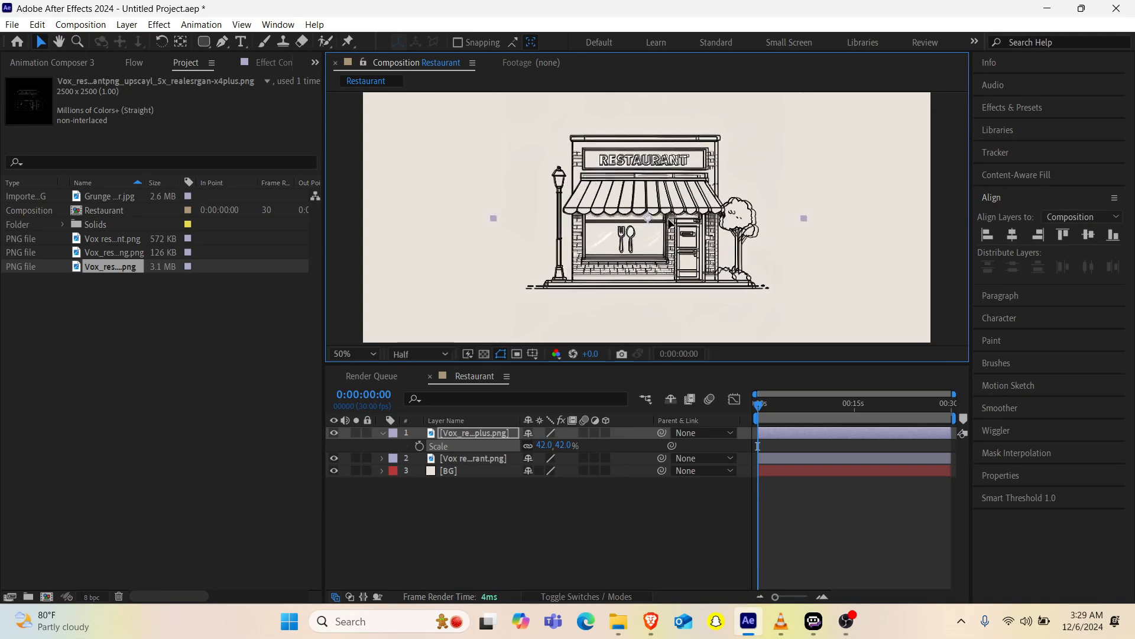
Step: Compare the original and upscaled restaurant images by toggling each layer's visibility, leaving only the upscaled one shown over BG
{"action": "left_click", "coordinate": [334, 459]}
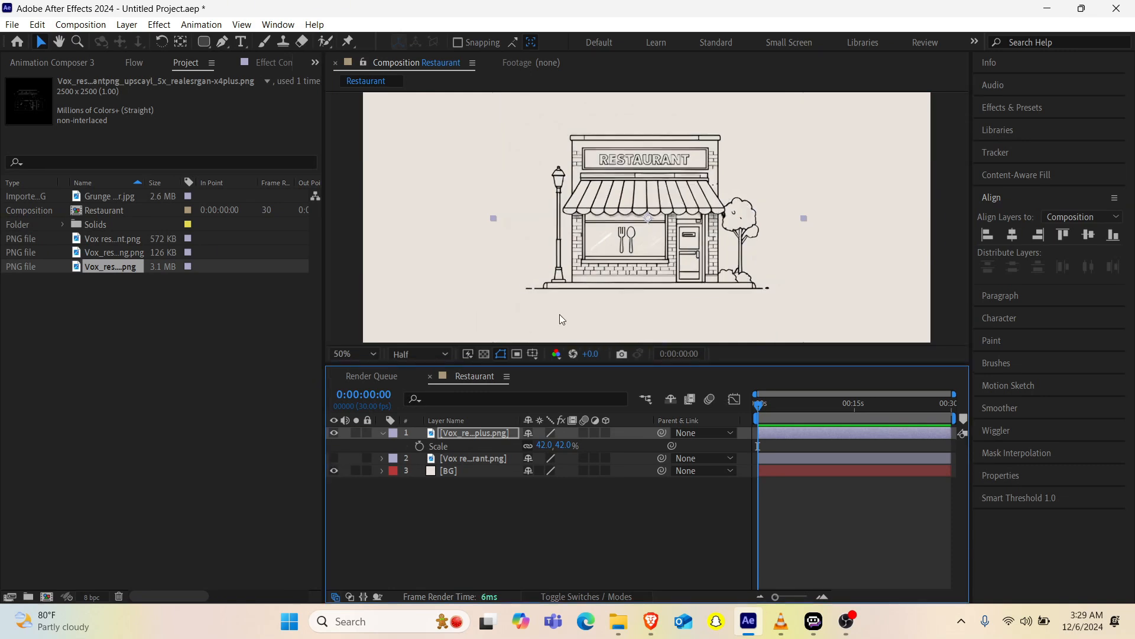
{"action": "left_click", "coordinate": [334, 433]}
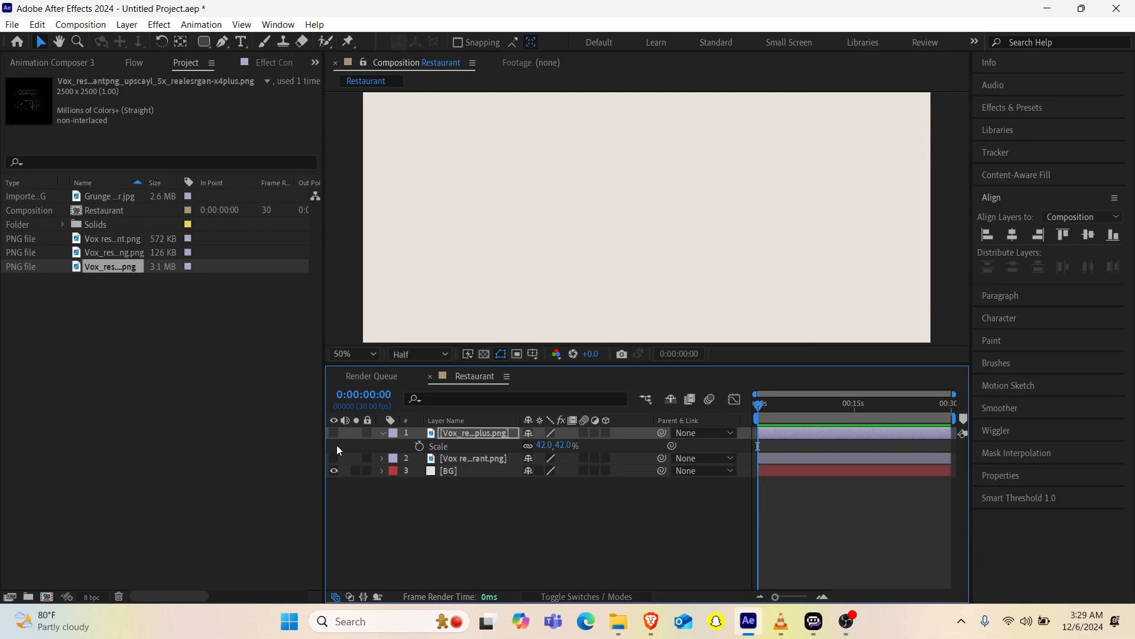
{"action": "left_click", "coordinate": [335, 459]}
{"action": "left_click", "coordinate": [335, 459]}
{"action": "left_click", "coordinate": [334, 434]}
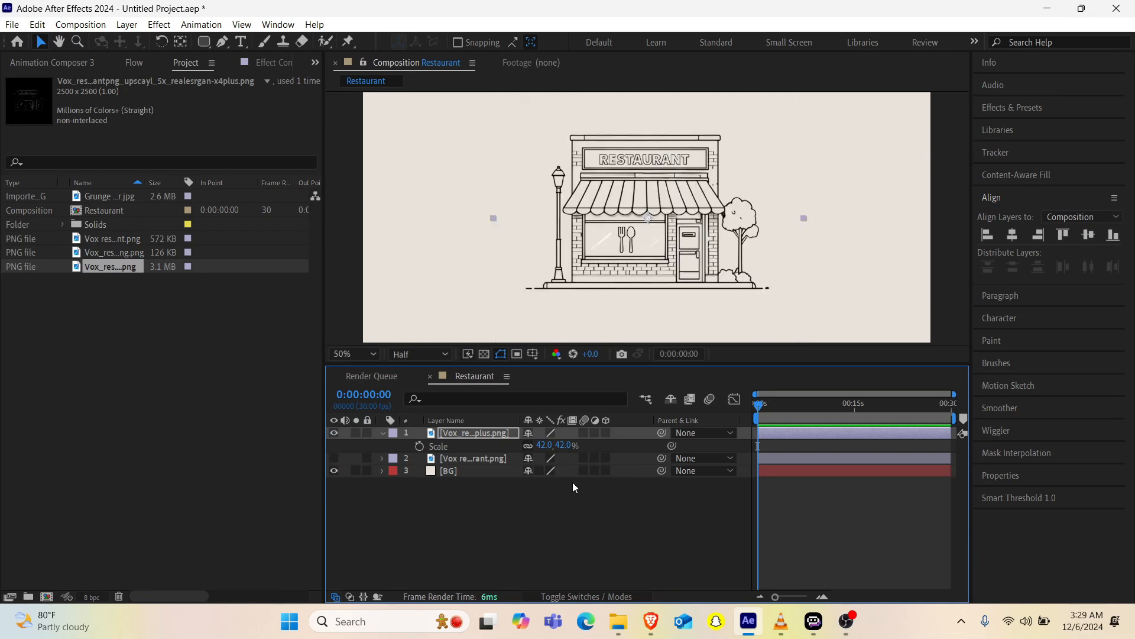
Step: Delete the original Vox restaurant.png layer and center the upscaled restaurant layer horizontally and vertically in the composition
{"action": "left_click", "coordinate": [470, 459]}
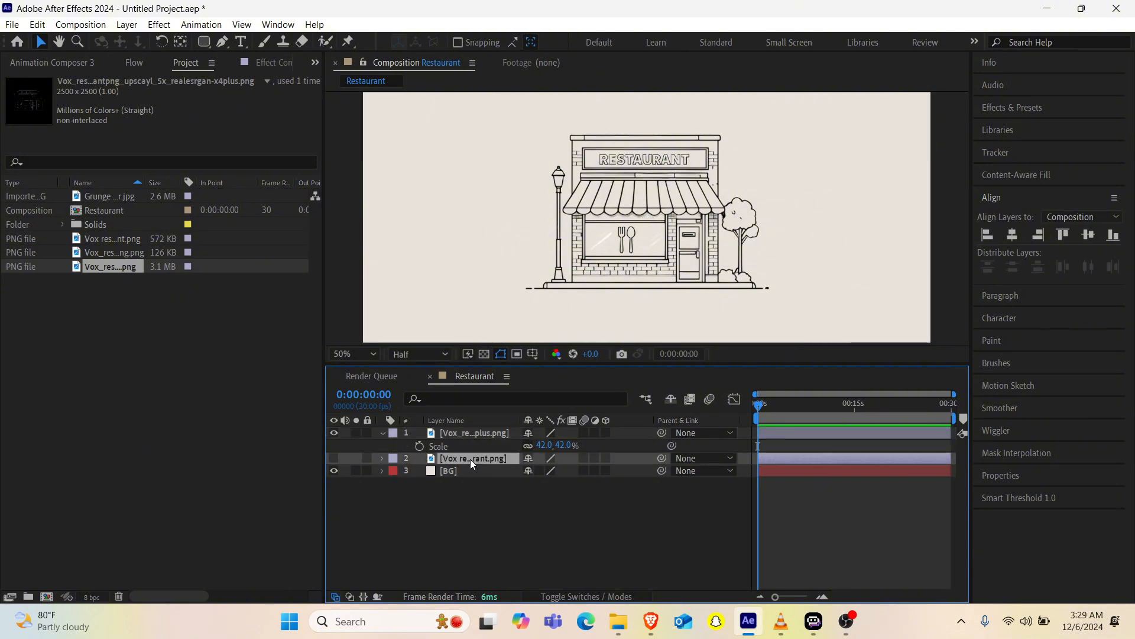
{"action": "key", "text": "Delete"}
{"action": "left_click", "coordinate": [696, 172]}
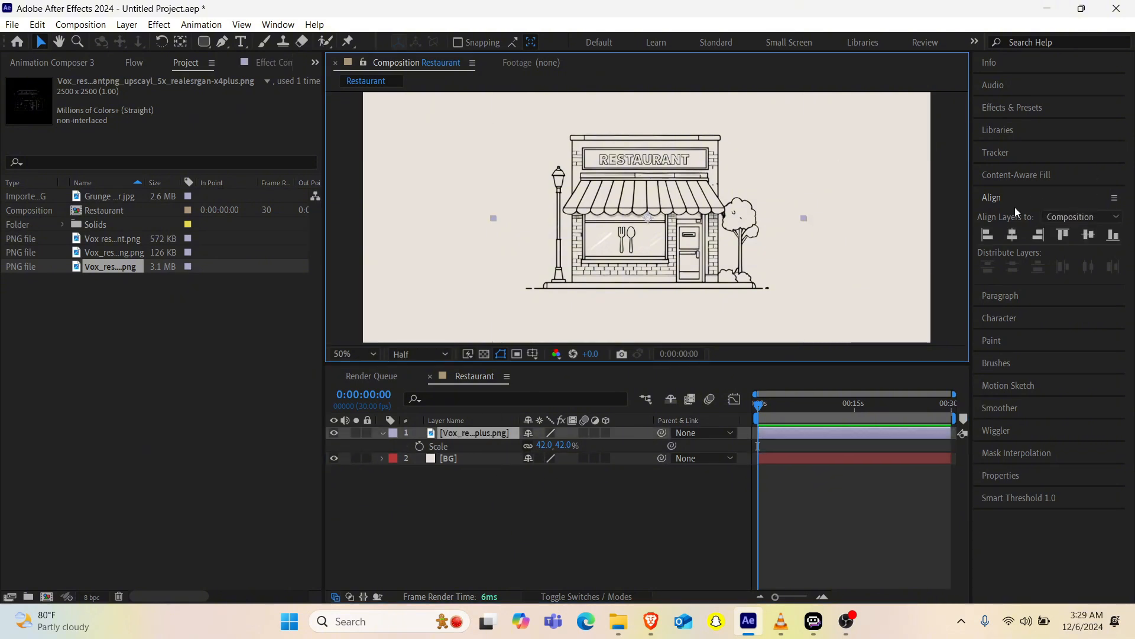
{"action": "left_click", "coordinate": [1013, 236]}
{"action": "left_click", "coordinate": [1091, 236]}
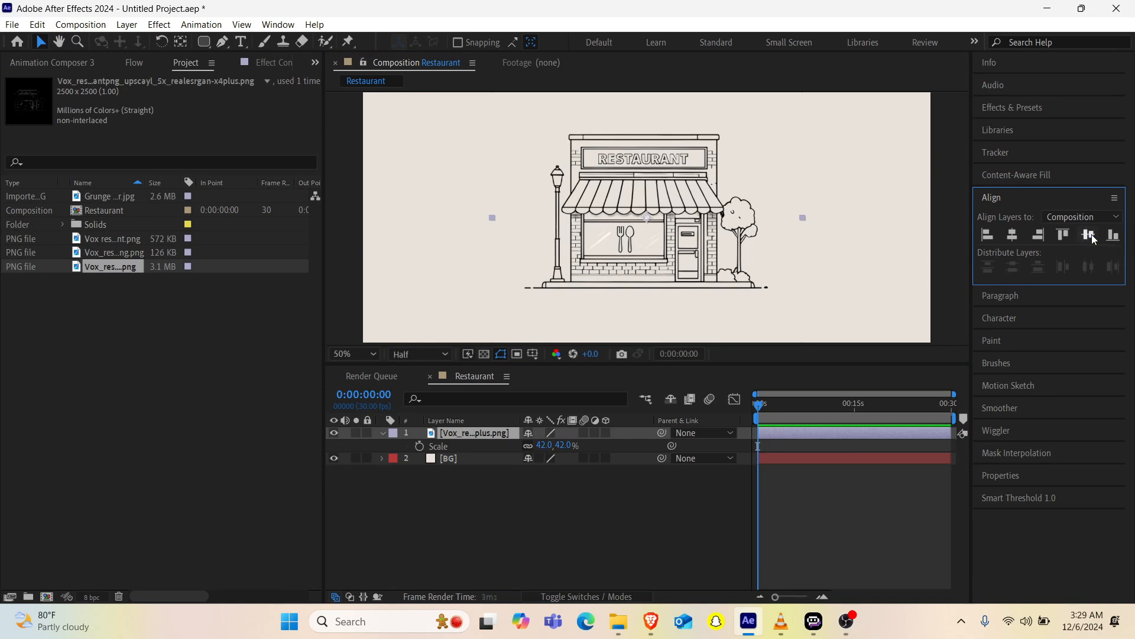
{"action": "left_click", "coordinate": [602, 550]}
{"action": "scroll", "coordinate": [608, 258], "scroll_direction": "down", "scroll_amount": 3}
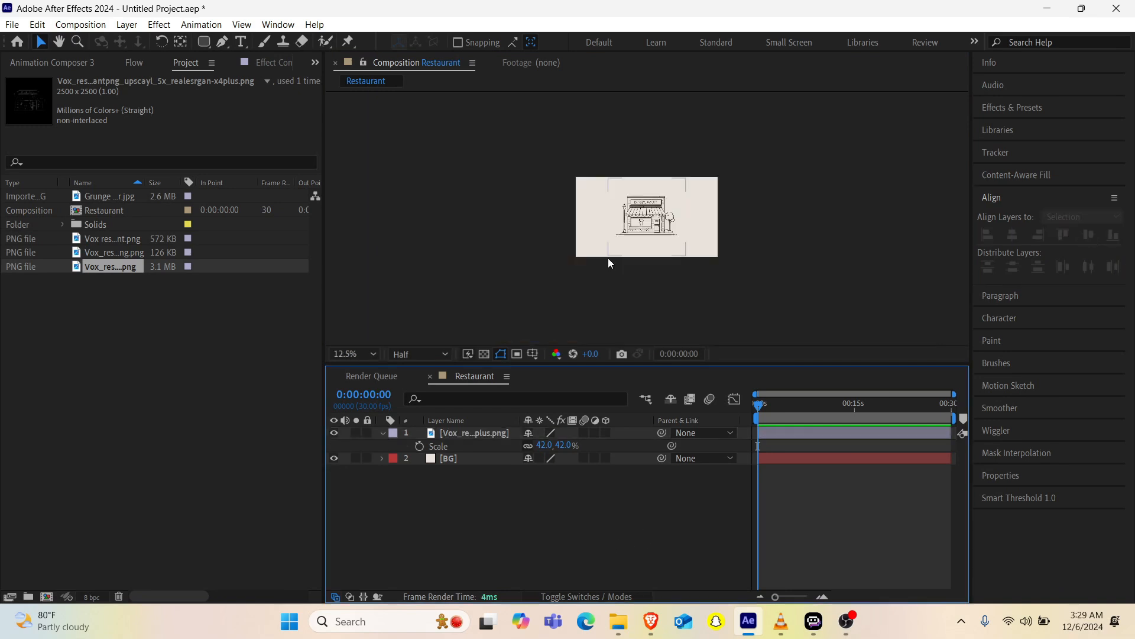
{"action": "scroll", "coordinate": [608, 258], "scroll_direction": "up", "scroll_amount": 3}
Step: Place Grunge paper.jpg above the restaurant layer, scaled to 51% and positioned to cover the whole composition frame
{"action": "left_click", "coordinate": [146, 404]}
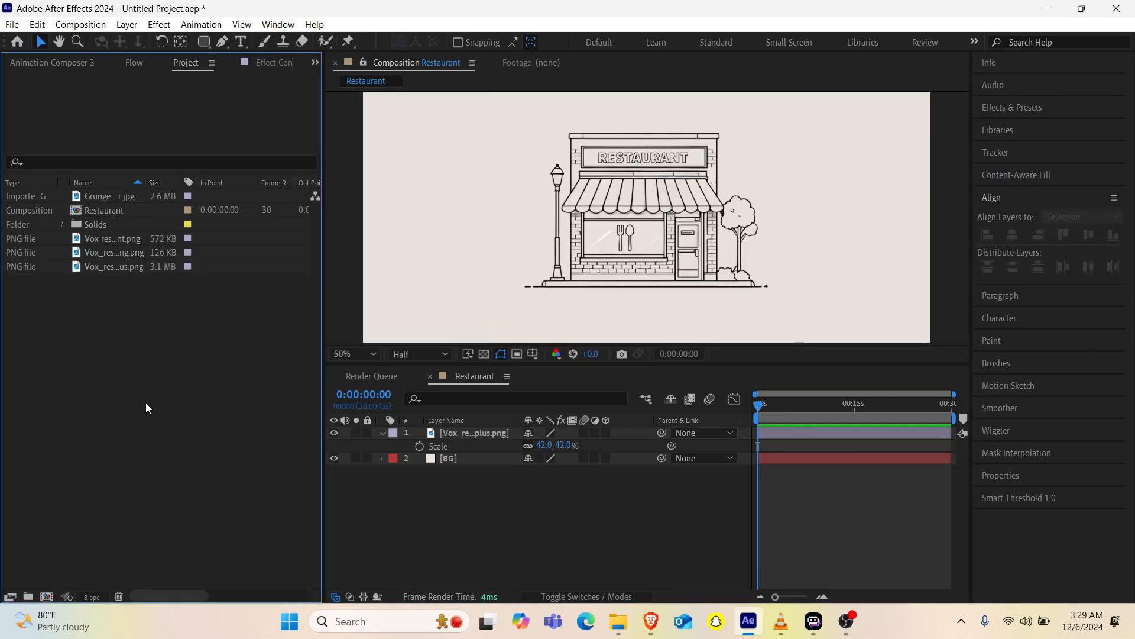
{"action": "left_click_drag", "start_coordinate": [102, 196], "coordinate": [572, 218]}
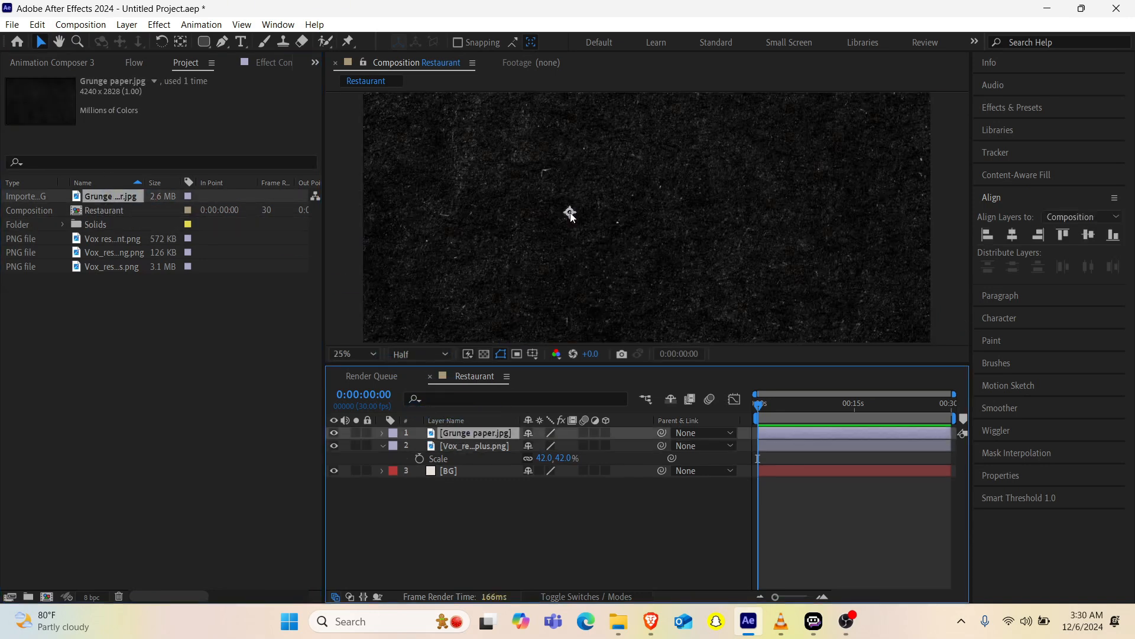
{"action": "key", "text": "comma"}
{"action": "key", "text": "s"}
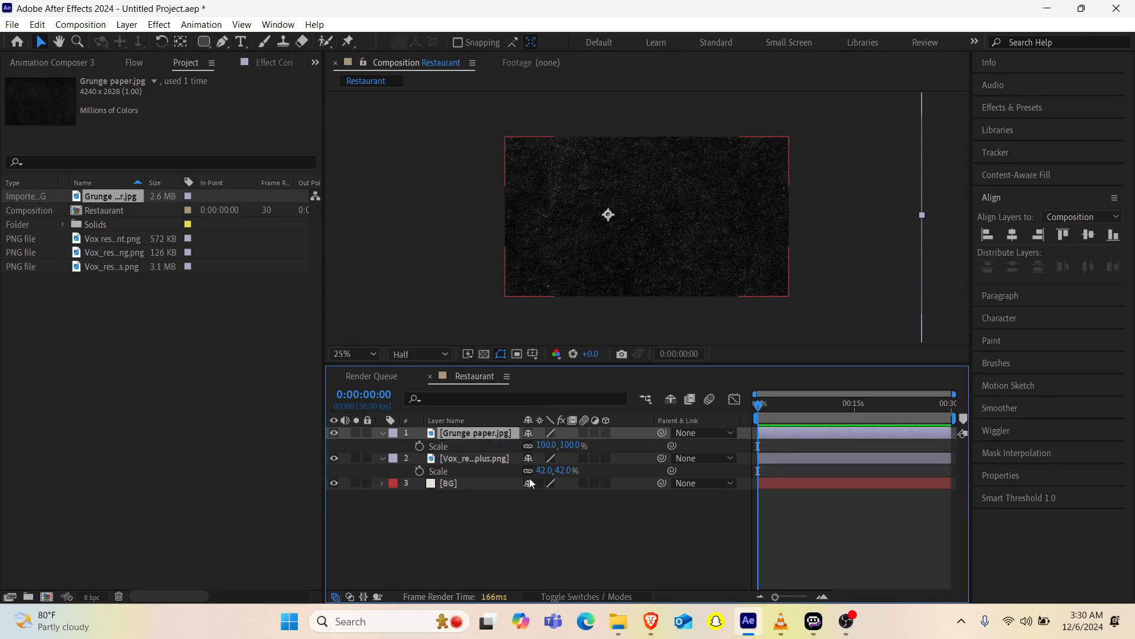
{"action": "left_click_drag", "start_coordinate": [547, 445], "coordinate": [515, 449]}
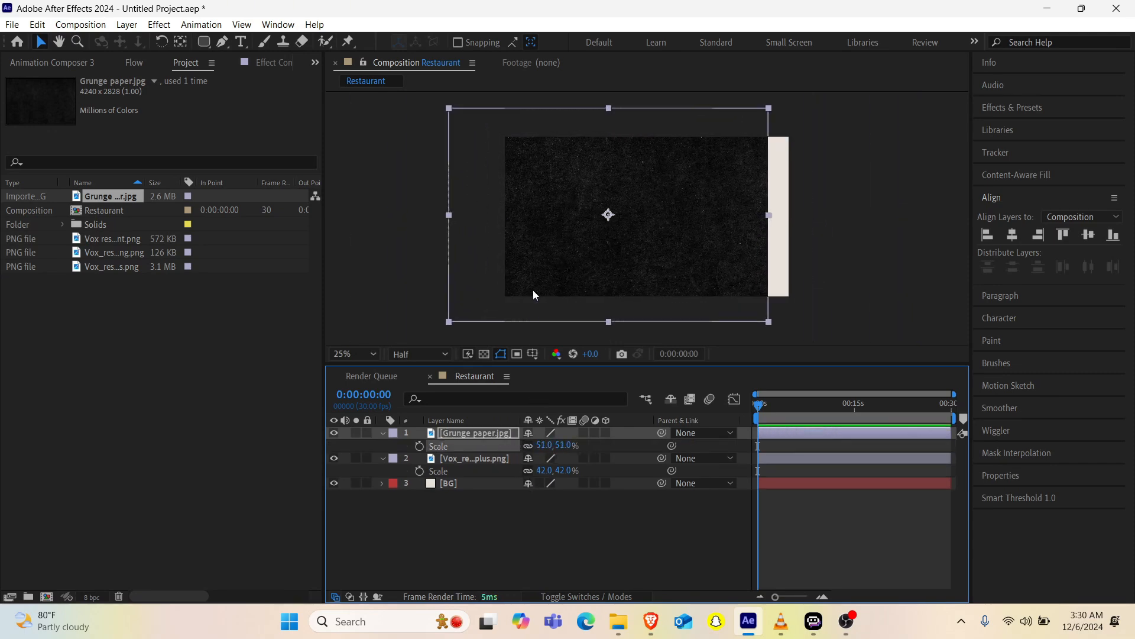
{"action": "left_click_drag", "start_coordinate": [532, 292], "coordinate": [577, 295]}
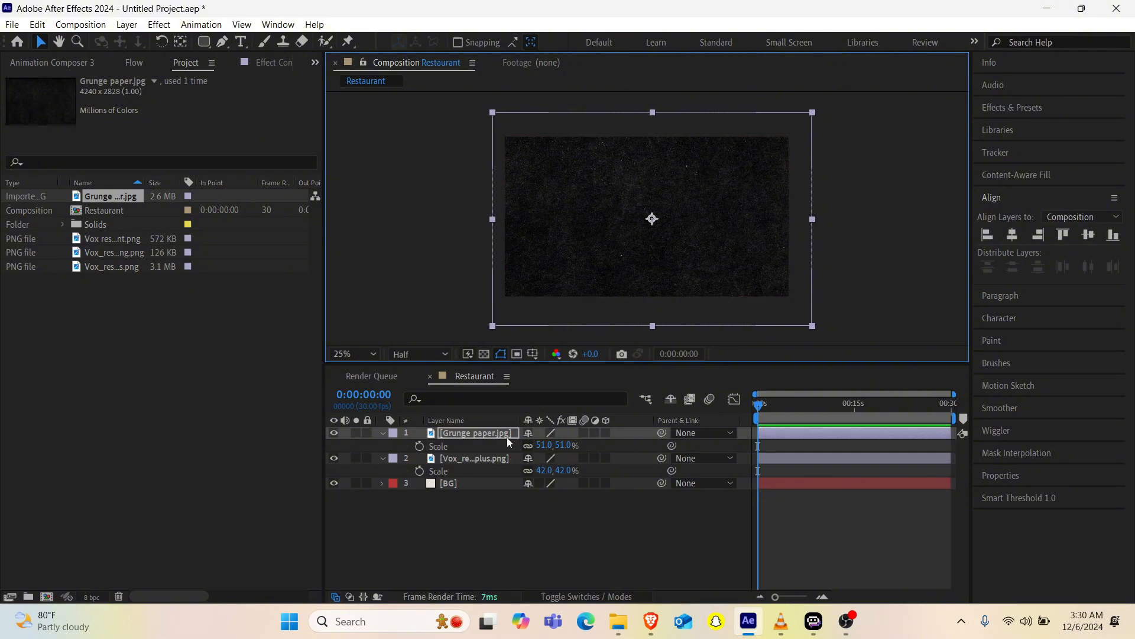
Step: Try the Multiply blending mode on the Grunge paper.jpg layer and change it to Screen
{"action": "left_click", "coordinate": [568, 596]}
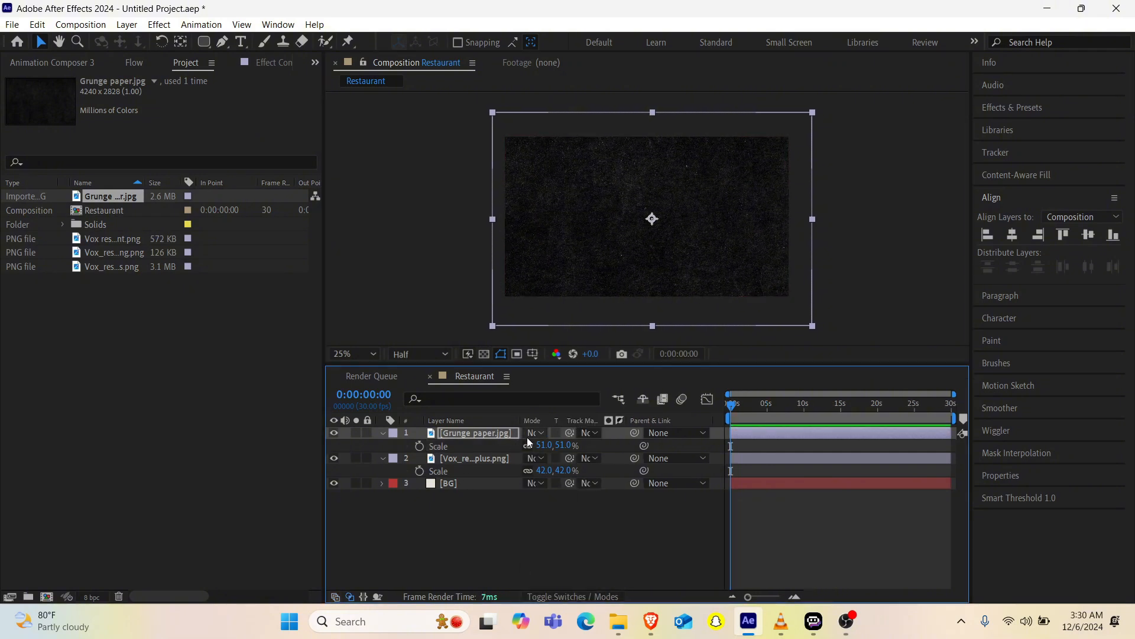
{"action": "left_click", "coordinate": [534, 433]}
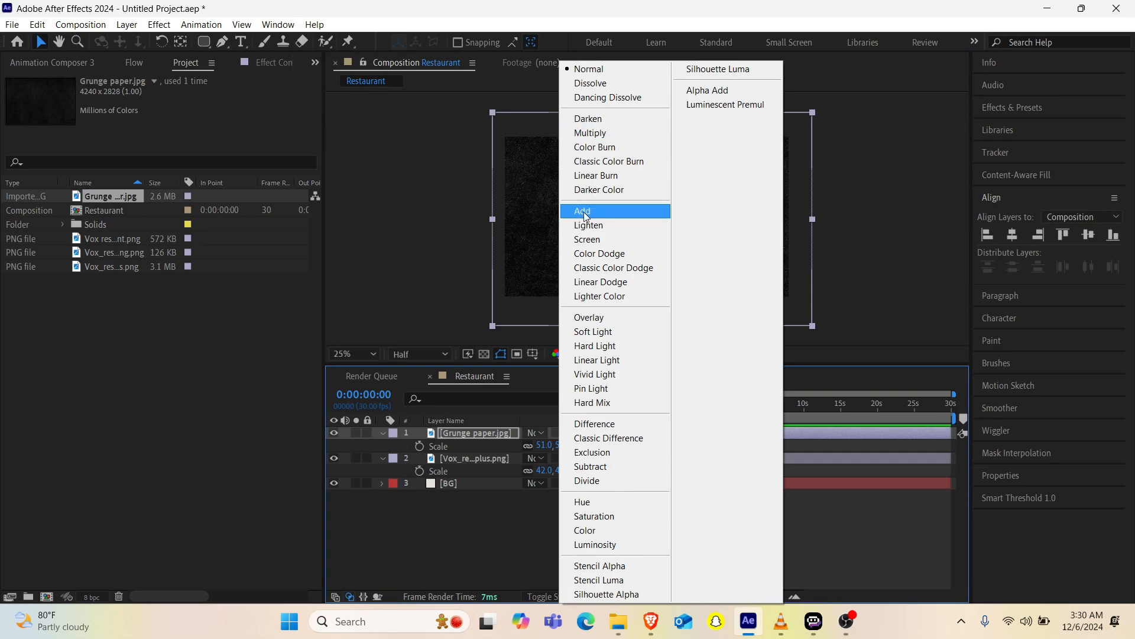
{"action": "left_click", "coordinate": [597, 132]}
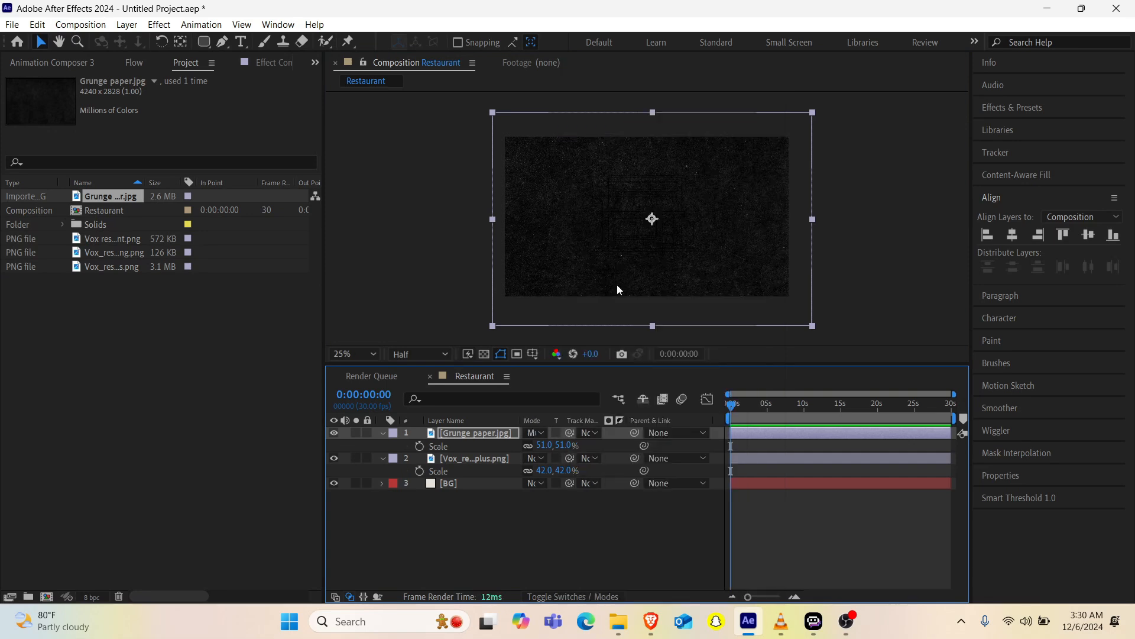
{"action": "left_click", "coordinate": [537, 434]}
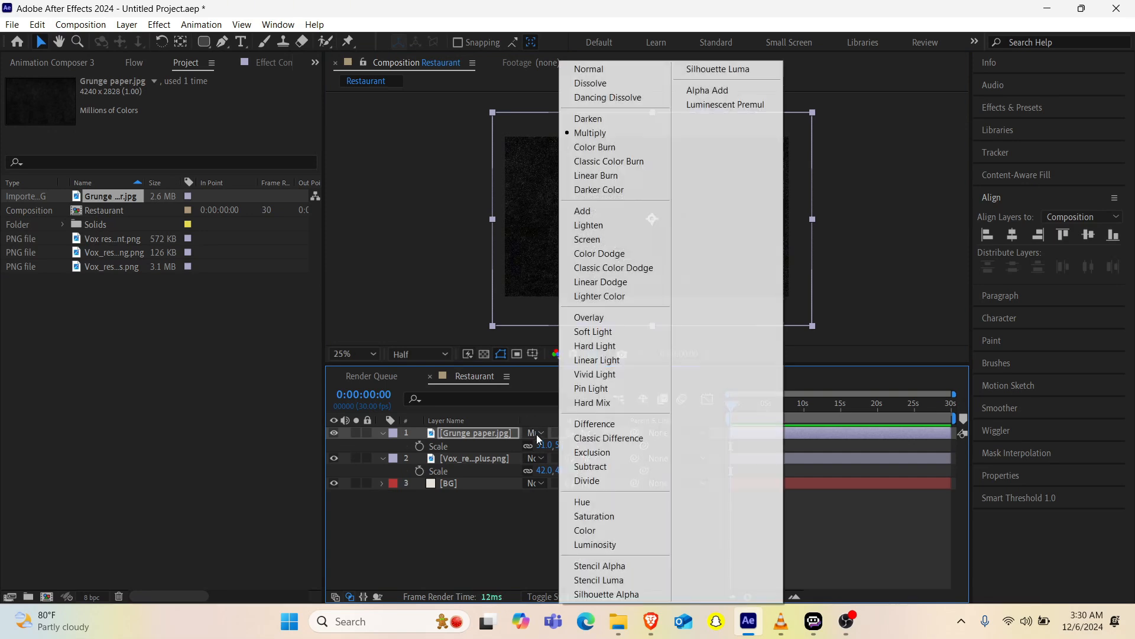
{"action": "left_click", "coordinate": [589, 234]}
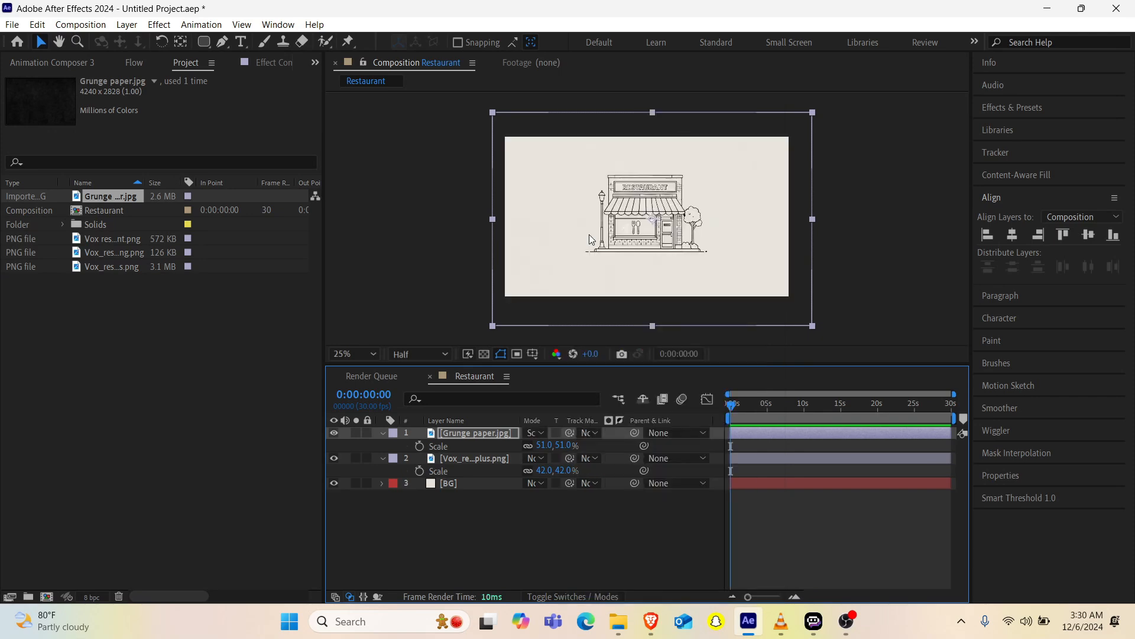
Step: Try the Overlay blending mode on the Grunge paper.jpg layer and return it to Screen
{"action": "left_click", "coordinate": [536, 432]}
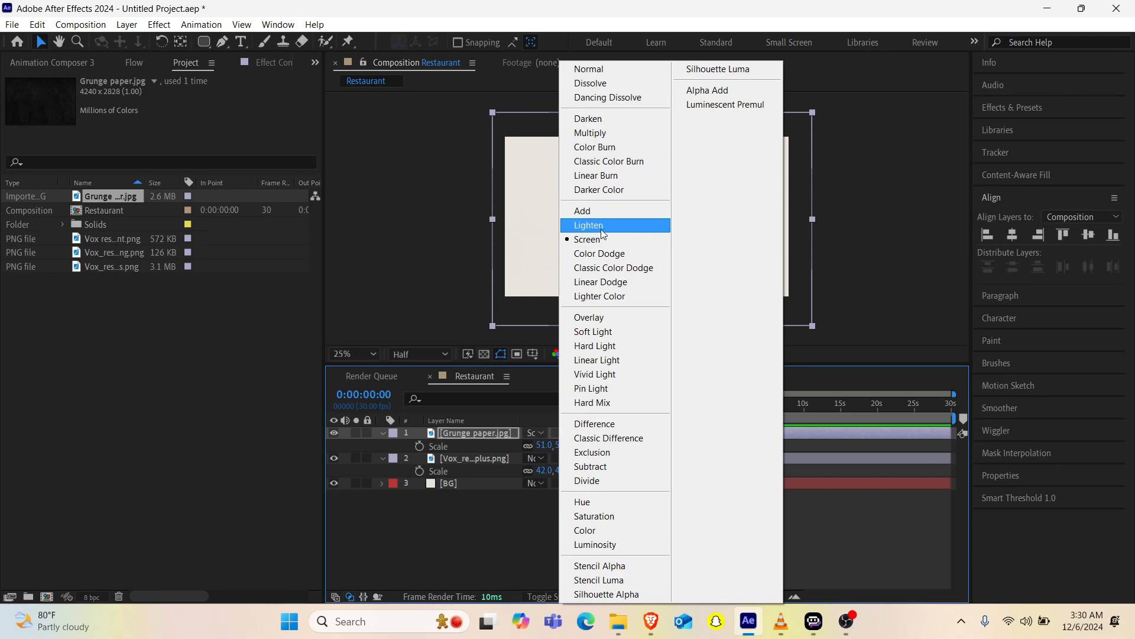
{"action": "left_click", "coordinate": [596, 317]}
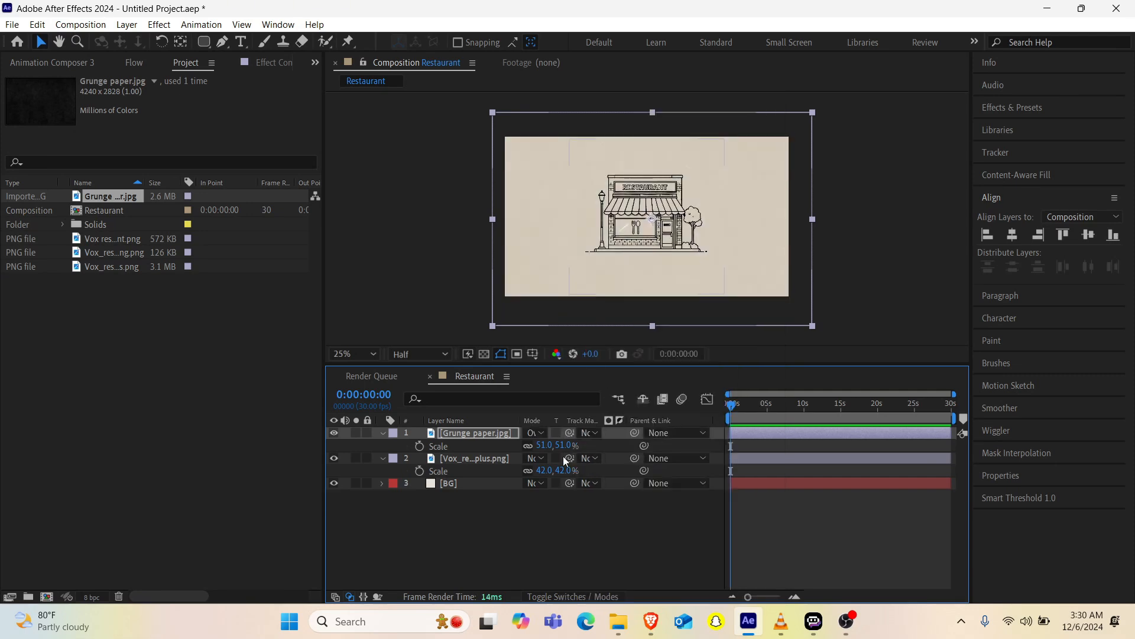
{"action": "left_click", "coordinate": [537, 433]}
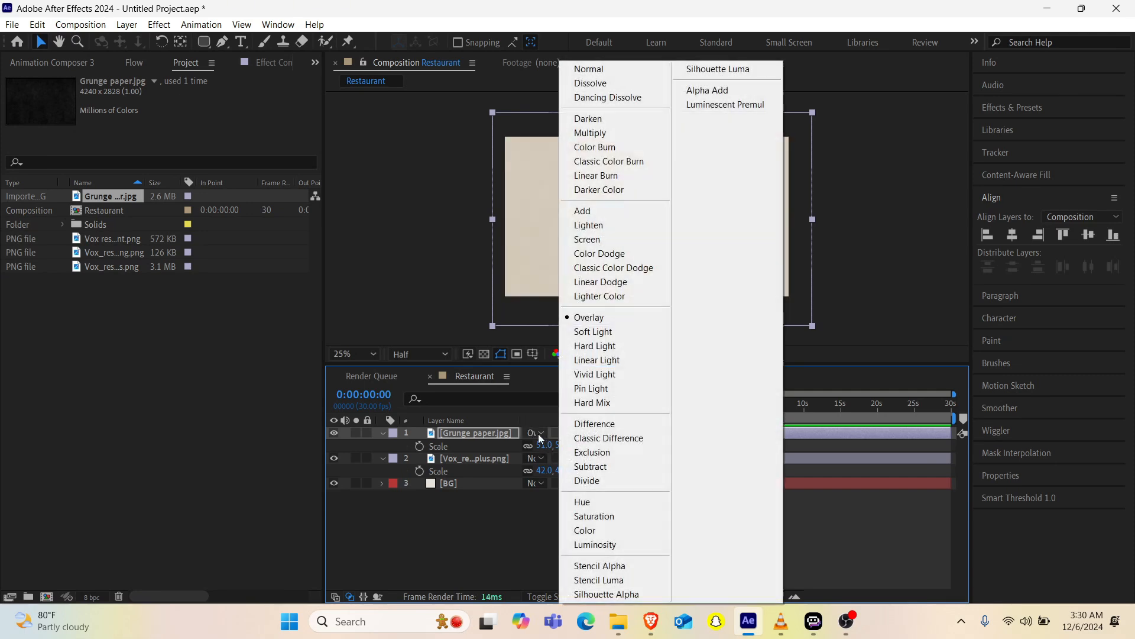
{"action": "left_click", "coordinate": [588, 238]}
Step: Compare the composition with and without the Grunge paper.jpg texture, examining the result up close and as a whole
{"action": "scroll", "coordinate": [661, 223], "scroll_direction": "up", "scroll_amount": 2}
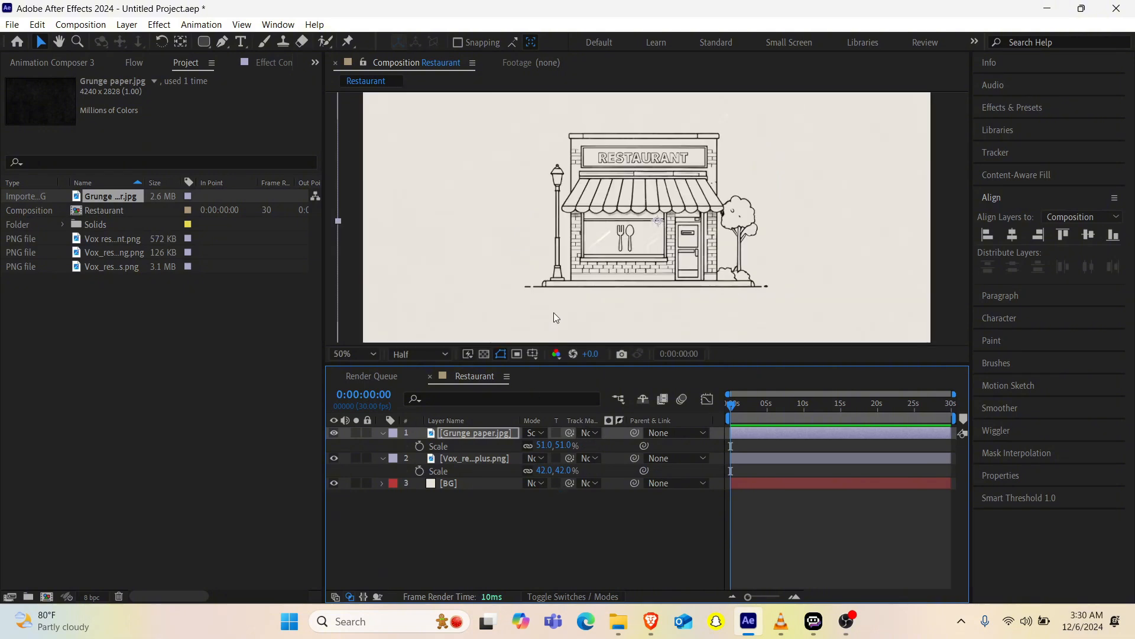
{"action": "left_click", "coordinate": [332, 432]}
{"action": "left_click", "coordinate": [333, 433]}
{"action": "scroll", "coordinate": [695, 207], "scroll_direction": "down", "scroll_amount": 2}
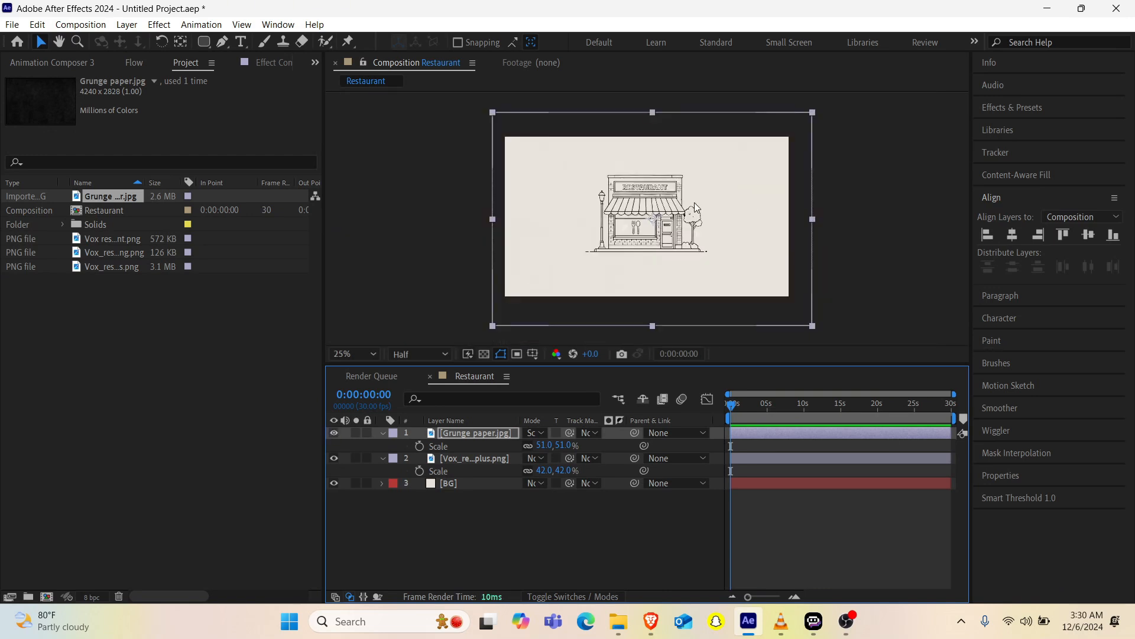
{"action": "scroll", "coordinate": [696, 207], "scroll_direction": "up", "scroll_amount": 1}
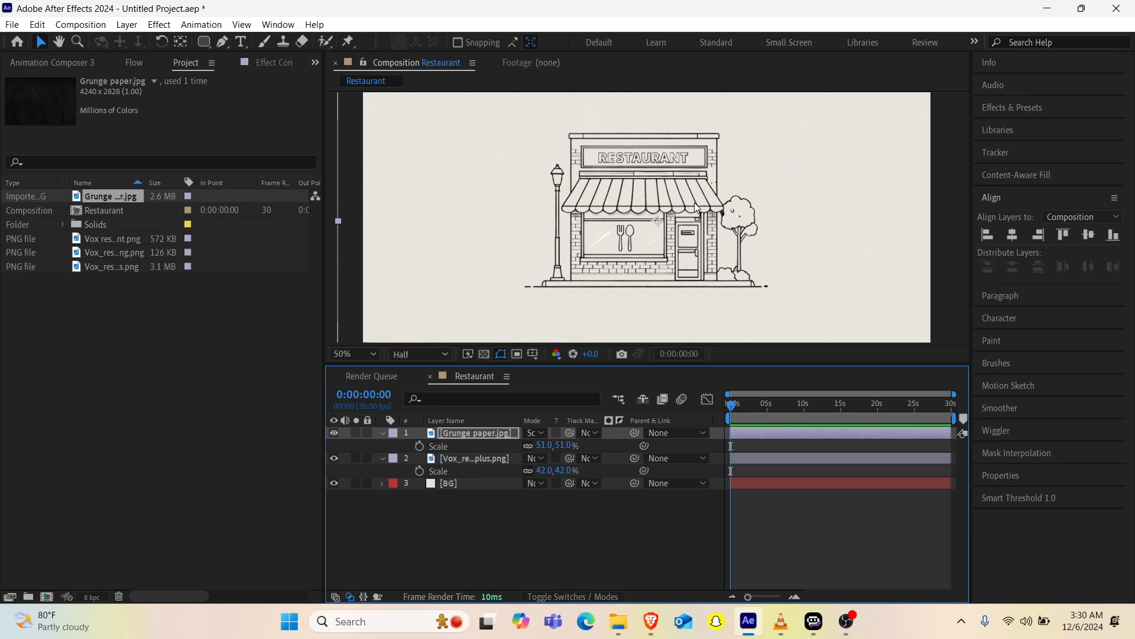
Step: Collapse the Scale properties of both image layers and enlarge the composition preview by shrinking the timeline area
{"action": "left_click", "coordinate": [383, 459]}
{"action": "left_click", "coordinate": [382, 432]}
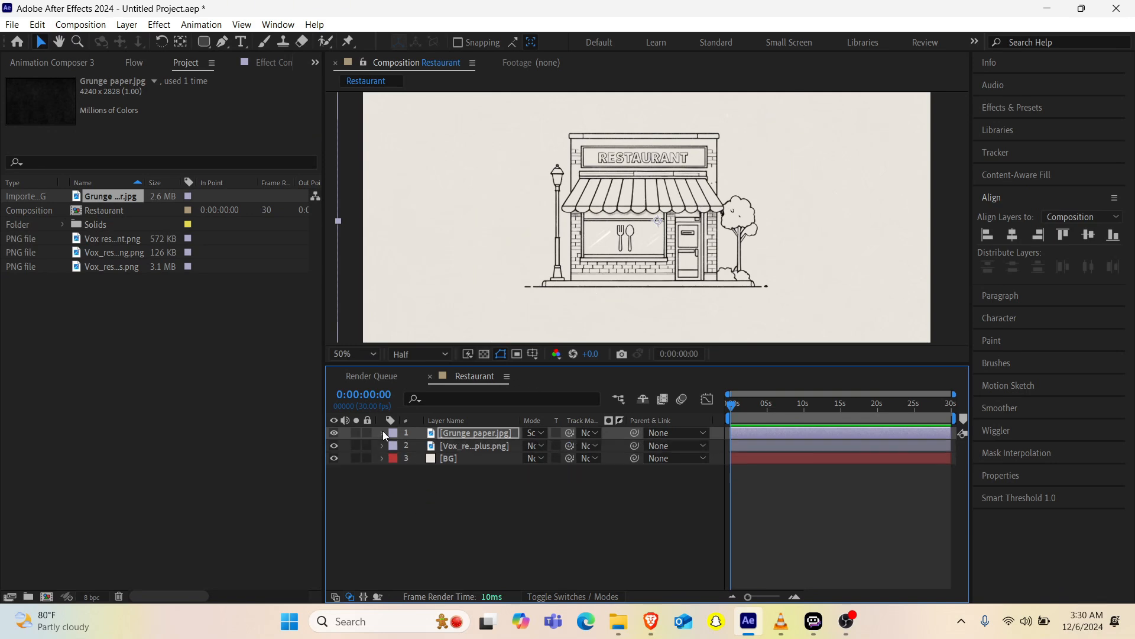
{"action": "left_click", "coordinate": [474, 507]}
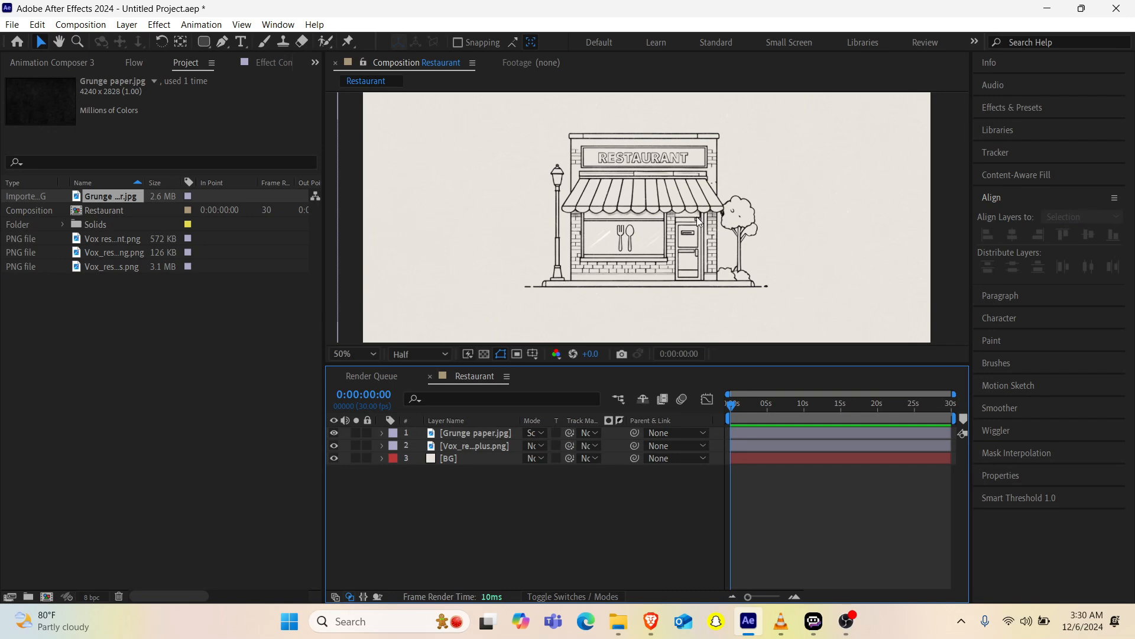
{"action": "scroll", "coordinate": [697, 216], "scroll_direction": "down", "scroll_amount": 1}
{"action": "scroll", "coordinate": [696, 216], "scroll_direction": "up", "scroll_amount": 2}
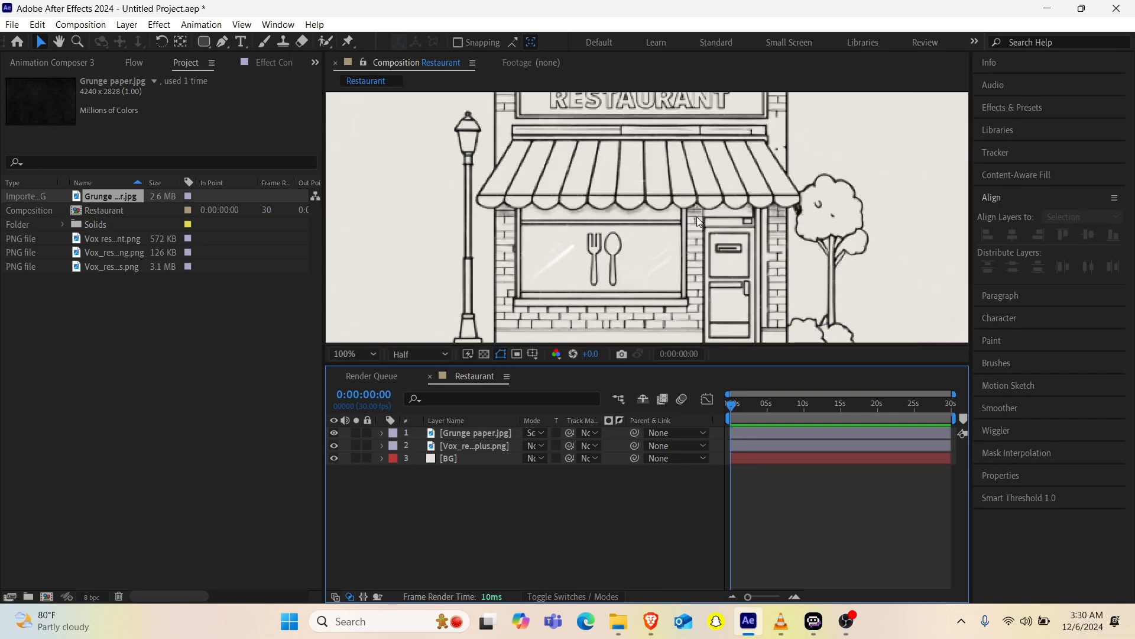
{"action": "scroll", "coordinate": [697, 216], "scroll_direction": "down", "scroll_amount": 1}
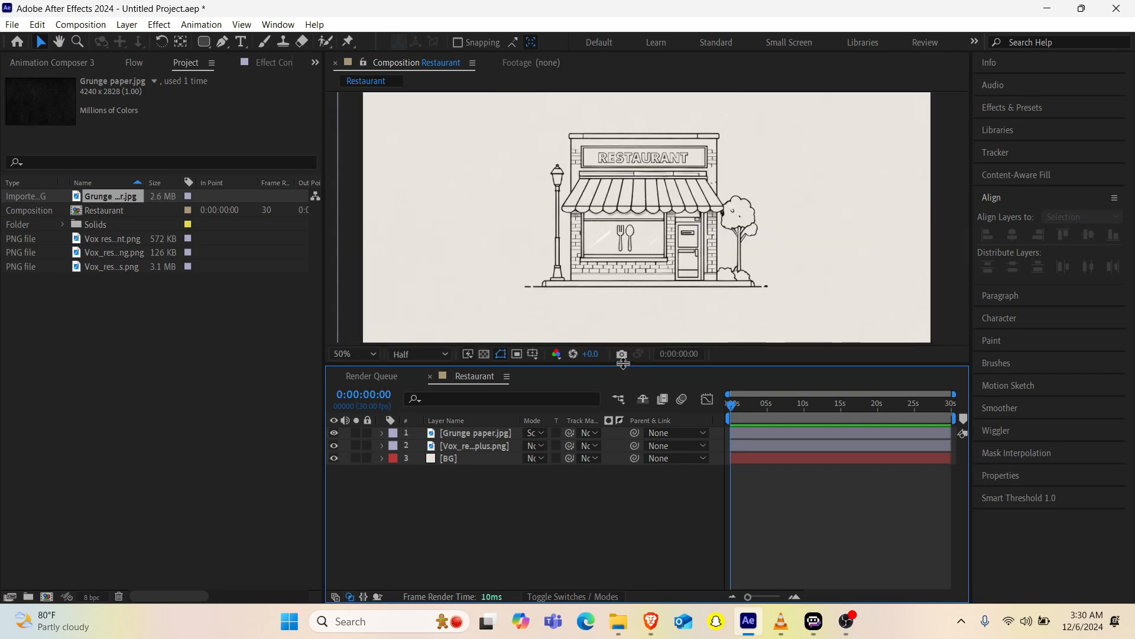
{"action": "left_click_drag", "start_coordinate": [622, 365], "coordinate": [620, 446]}
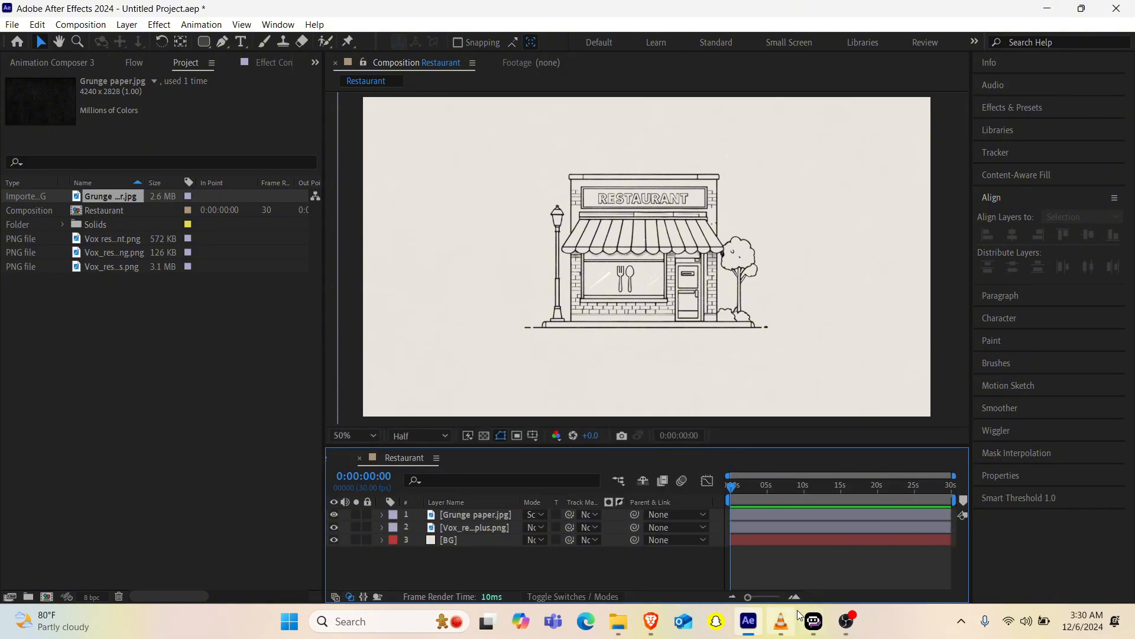
Step: Switch to VLC media player to view the reference restaurant frame in Why every restaurant has the same desserts.mp4
{"action": "mouse_move", "coordinate": [781, 621]}
{"action": "left_click", "coordinate": [767, 545]}
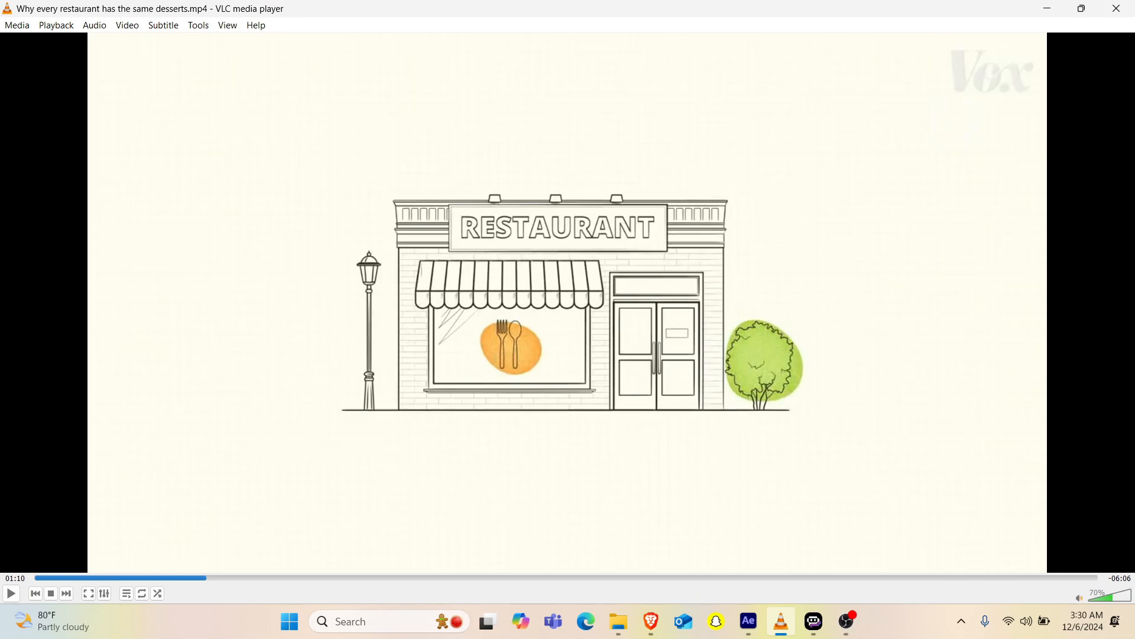
Step: Play the reference restaurant clip briefly and switch back to After Effects
{"action": "key", "text": "space"}
{"action": "key", "text": "space"}
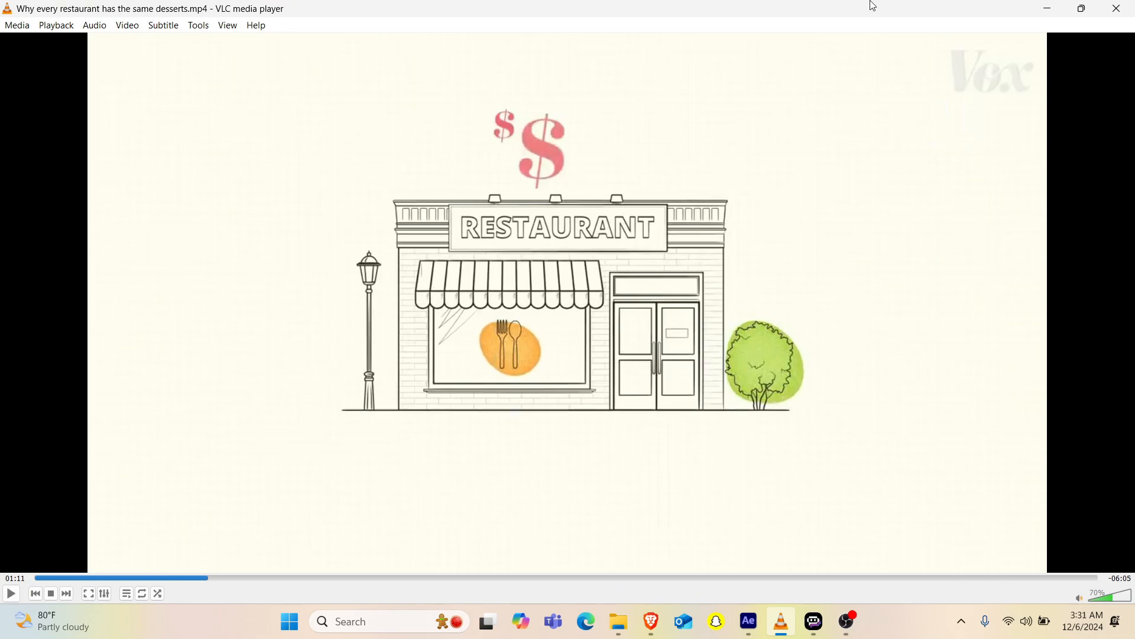
{"action": "left_click", "coordinate": [1047, 8]}
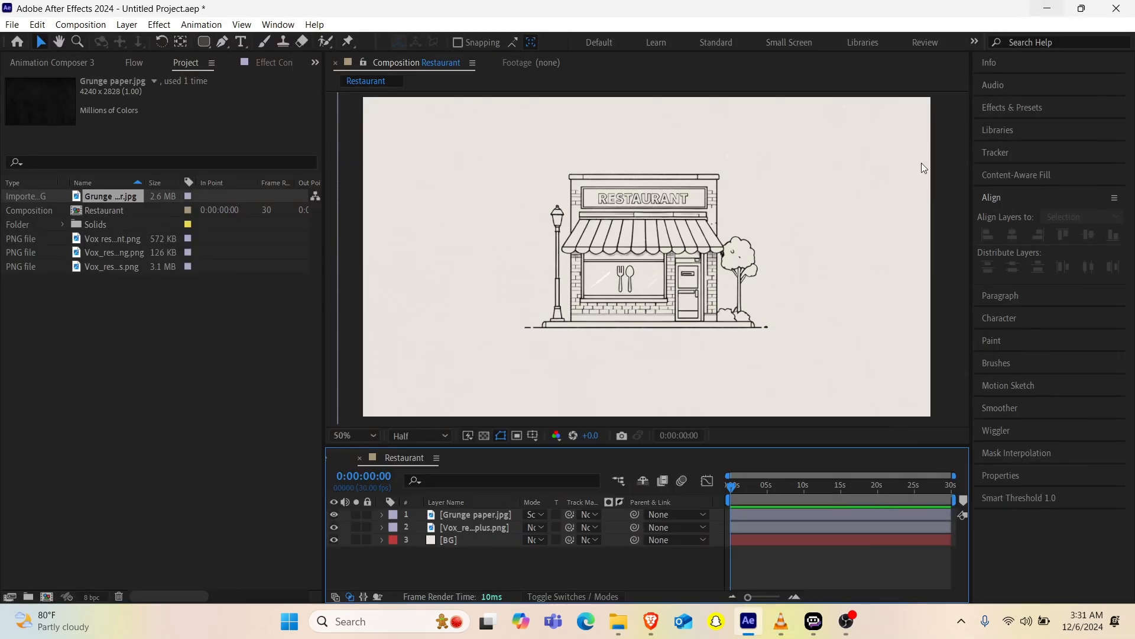
Step: Set up the Ellipse tool with no stroke and the orange-yellow fill F7B82D
{"action": "scroll", "coordinate": [627, 273], "scroll_direction": "up", "scroll_amount": 2}
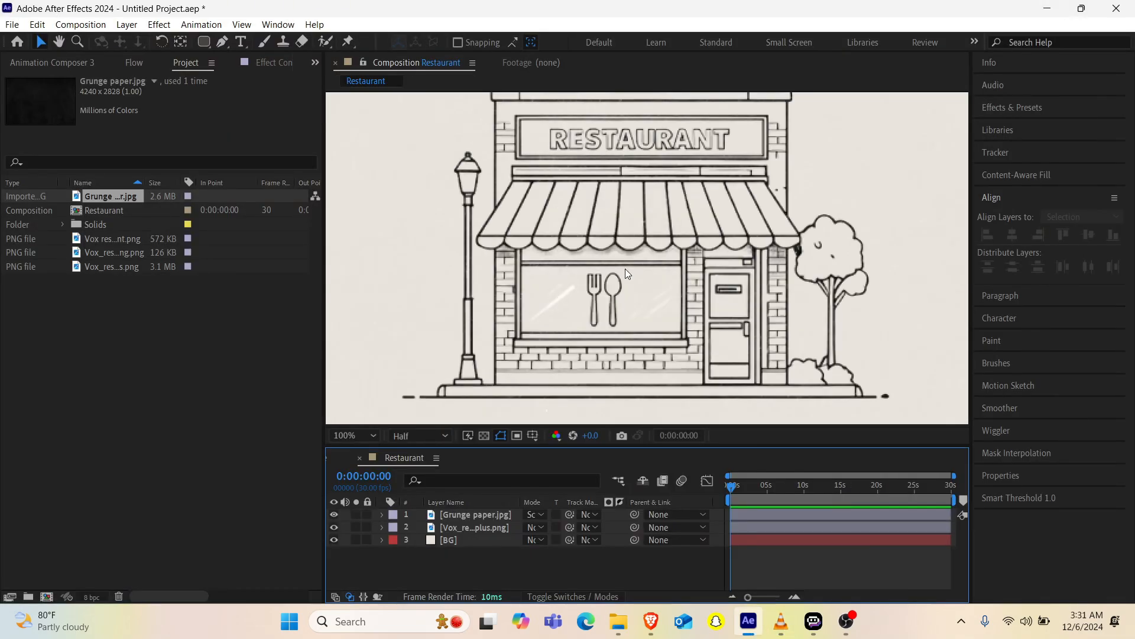
{"action": "left_click", "coordinate": [203, 43]}
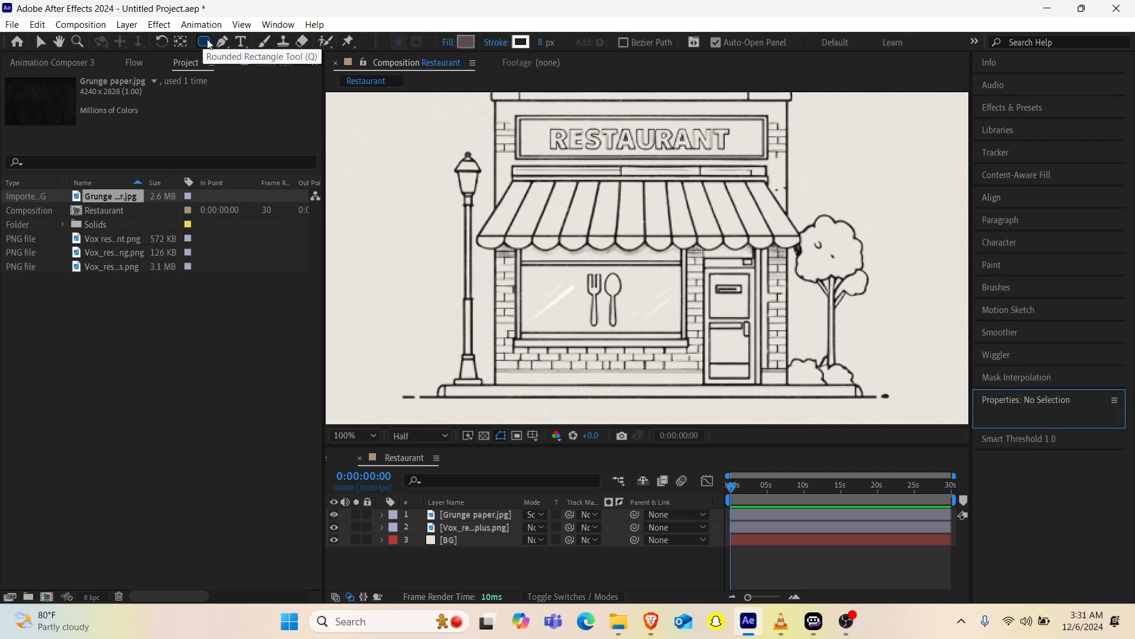
{"action": "left_click", "coordinate": [500, 45]}
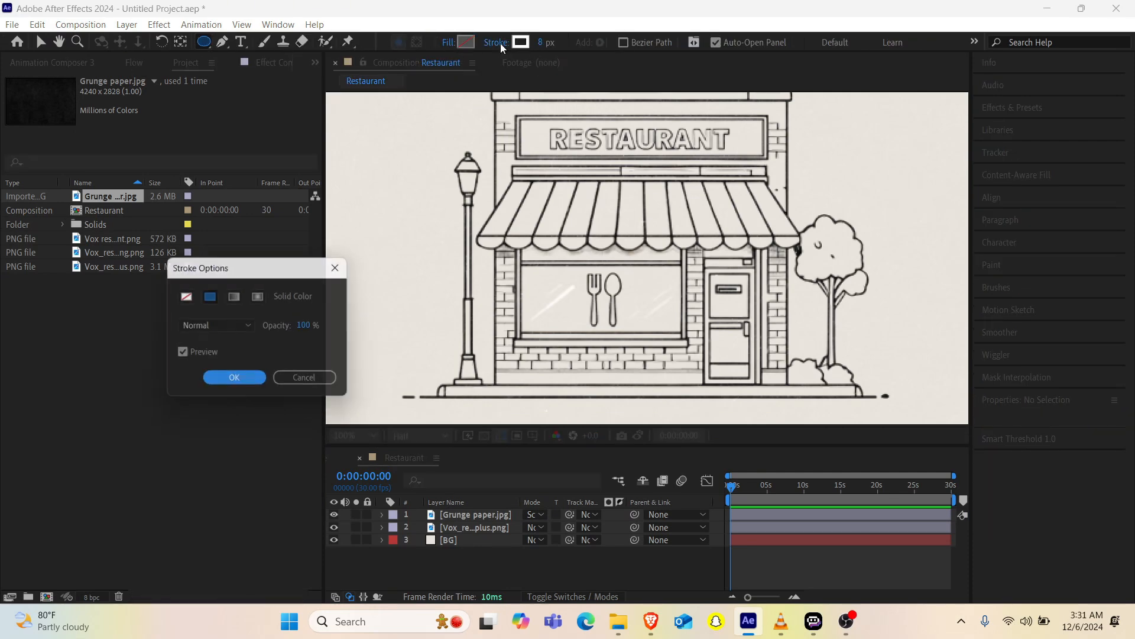
{"action": "left_click", "coordinate": [185, 295]}
{"action": "left_click", "coordinate": [211, 380]}
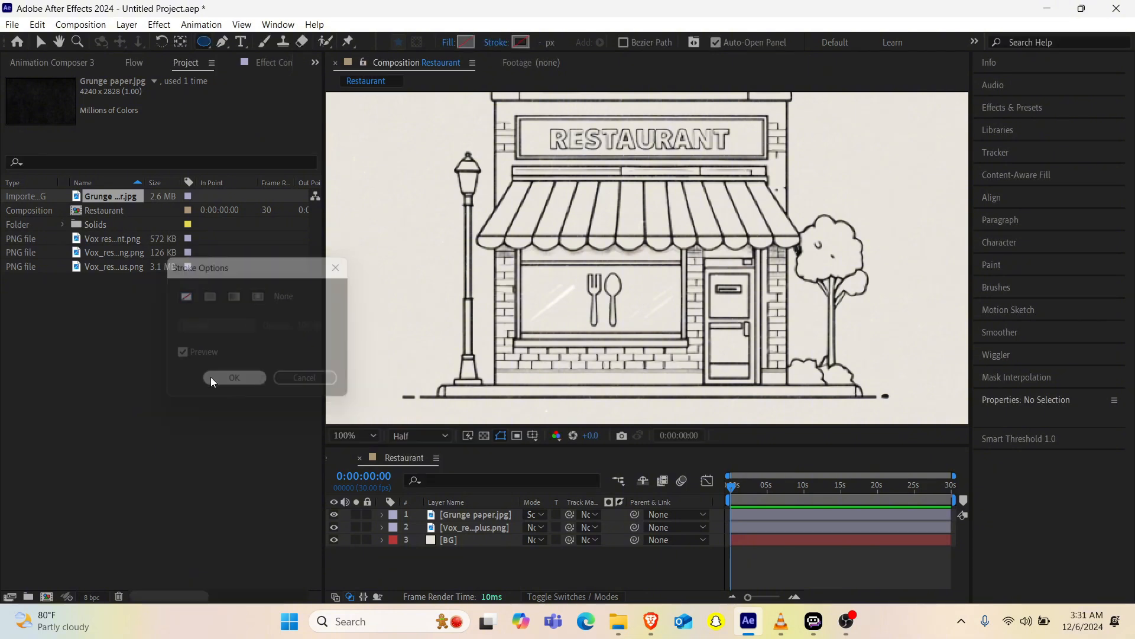
{"action": "left_click", "coordinate": [467, 42]}
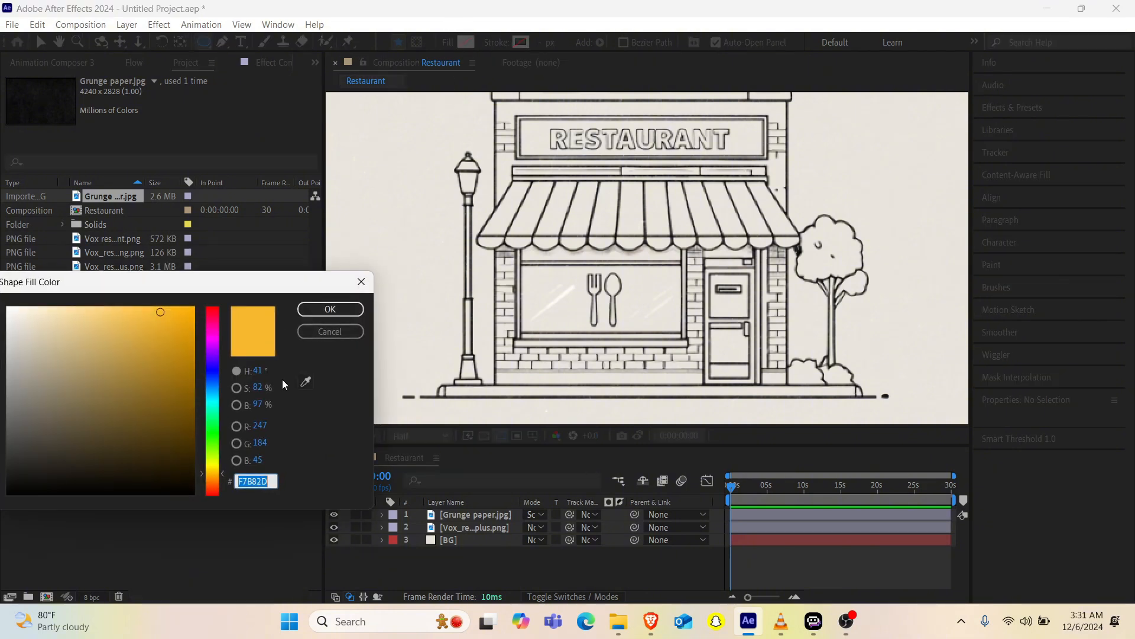
{"action": "left_click", "coordinate": [334, 308]}
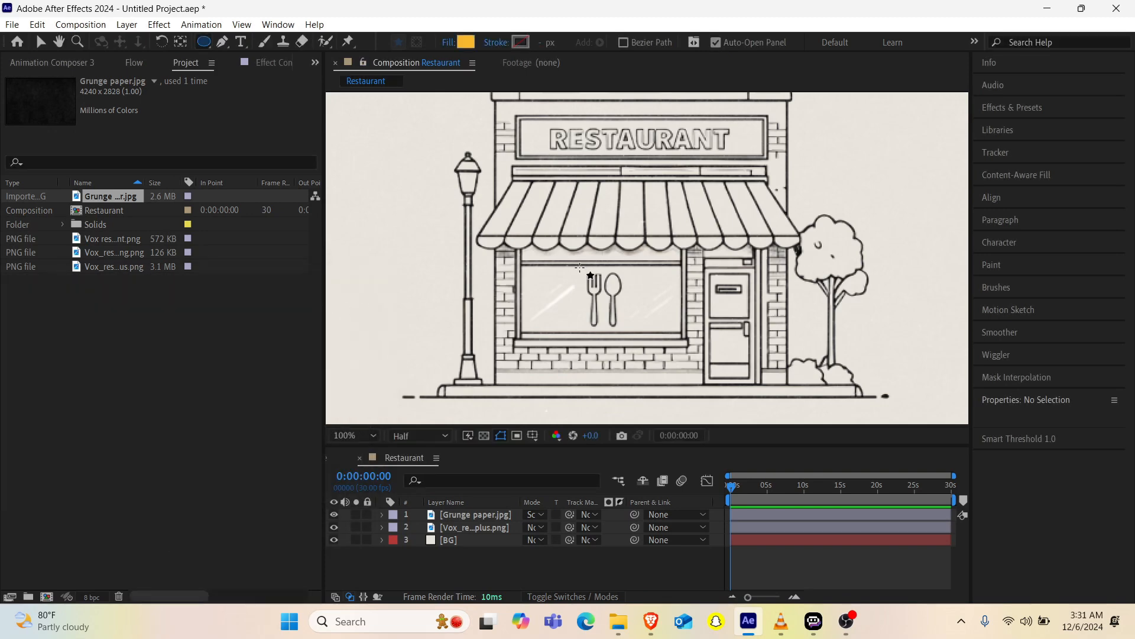
Step: Draw a circle over the fork and spoon in the restaurant window and center its anchor point within the shape
{"action": "left_click", "coordinate": [579, 267]}
{"action": "left_click_drag", "start_coordinate": [579, 267], "coordinate": [648, 336]}
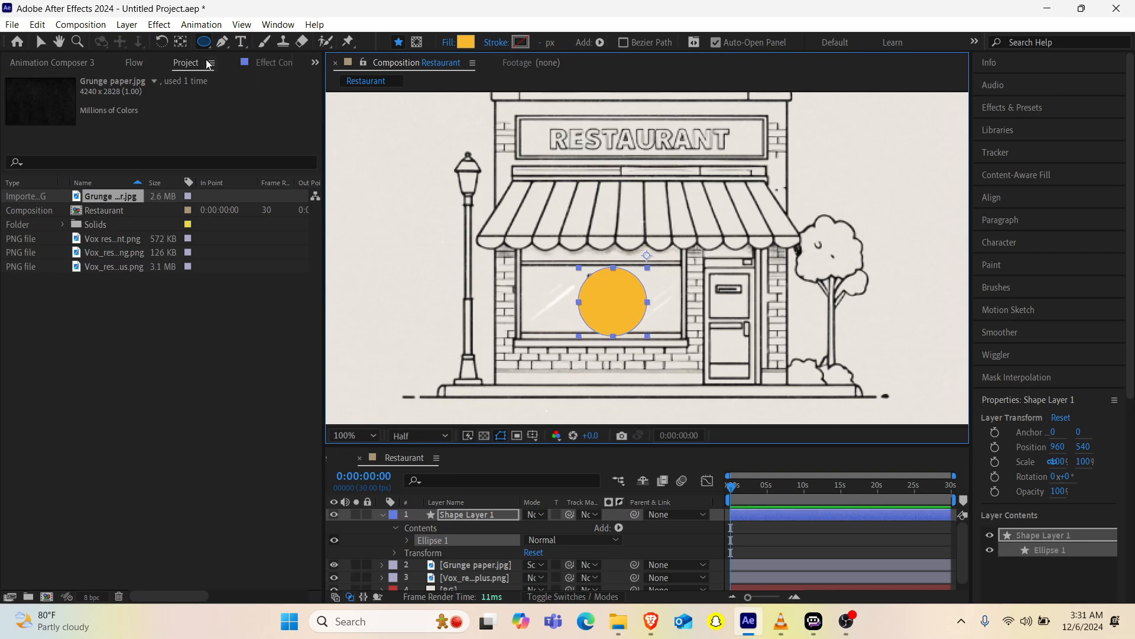
{"action": "left_click", "coordinate": [180, 42]}
{"action": "key", "text": "ctrl+alt+Home"}
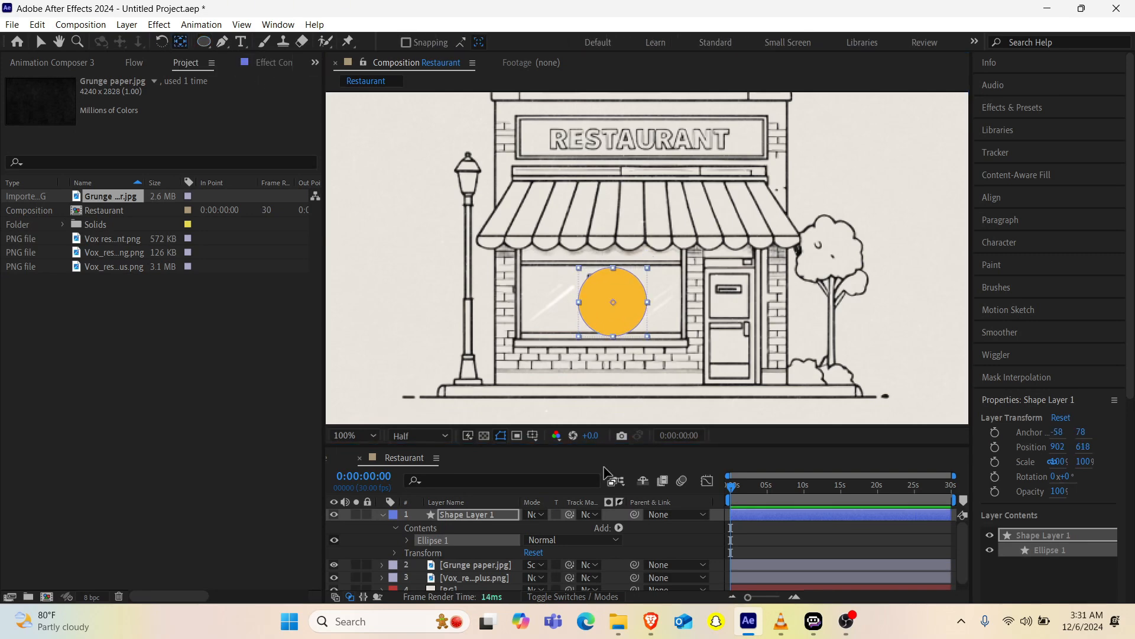
{"action": "key", "text": "v"}
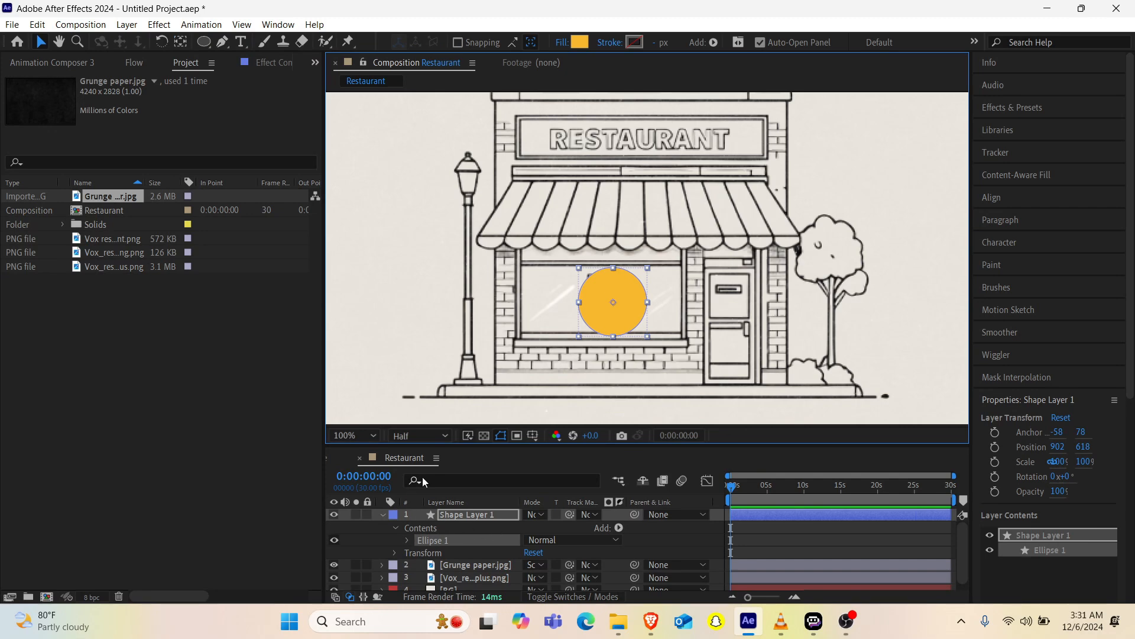
Step: Set Shape Layer 1's blending mode to Multiply and center the circle behind the fork and spoon
{"action": "left_click_drag", "start_coordinate": [500, 444], "coordinate": [497, 403]}
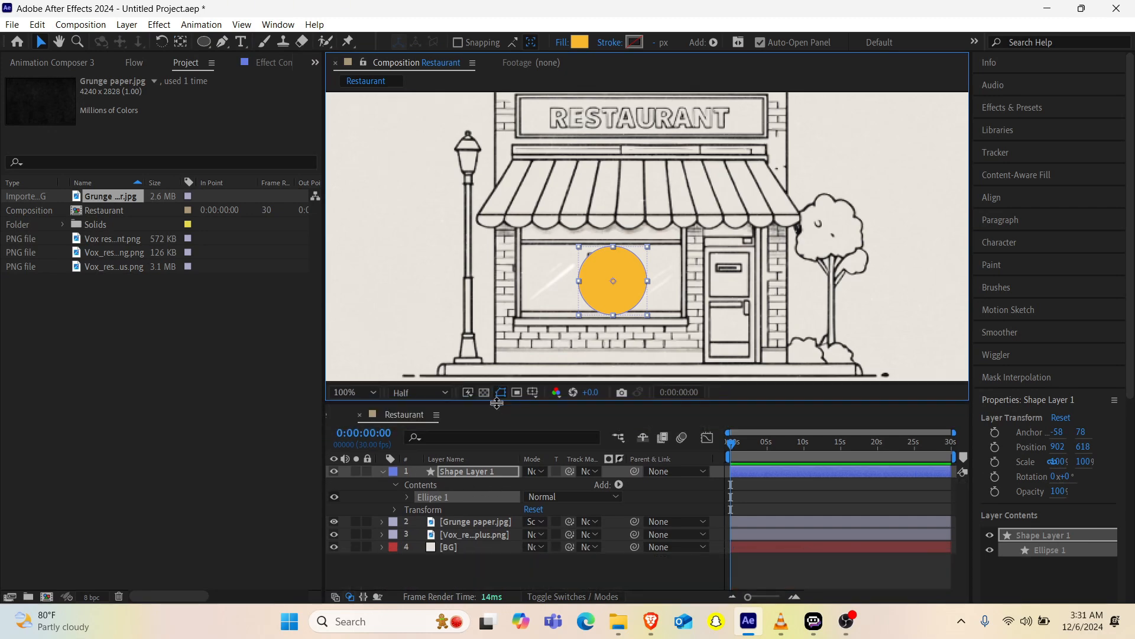
{"action": "left_click", "coordinate": [537, 471]}
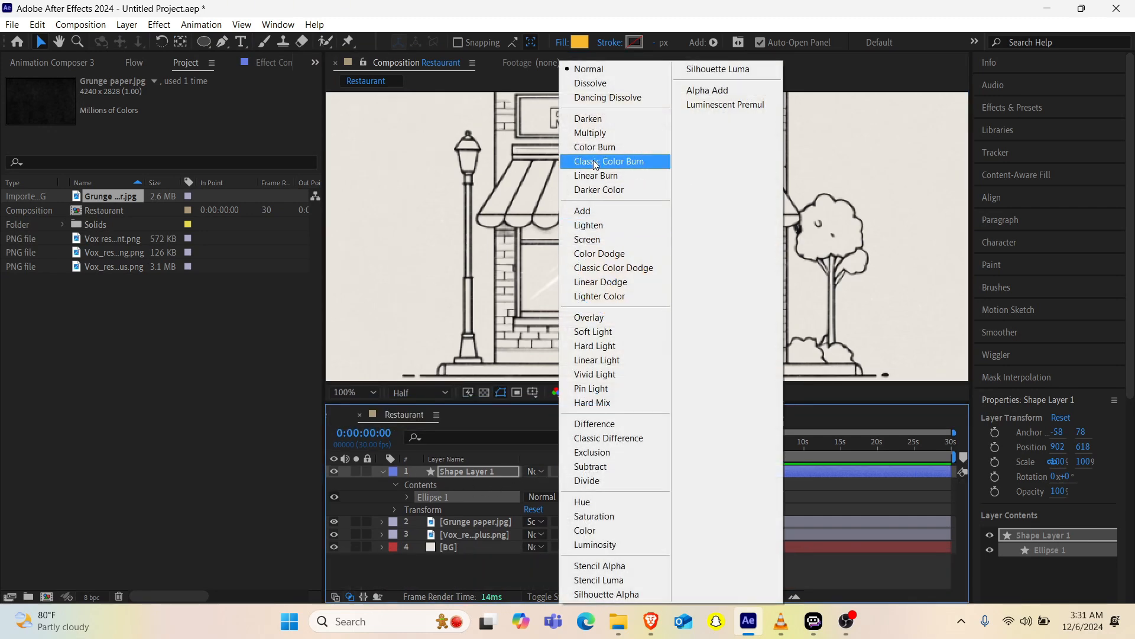
{"action": "left_click", "coordinate": [590, 132]}
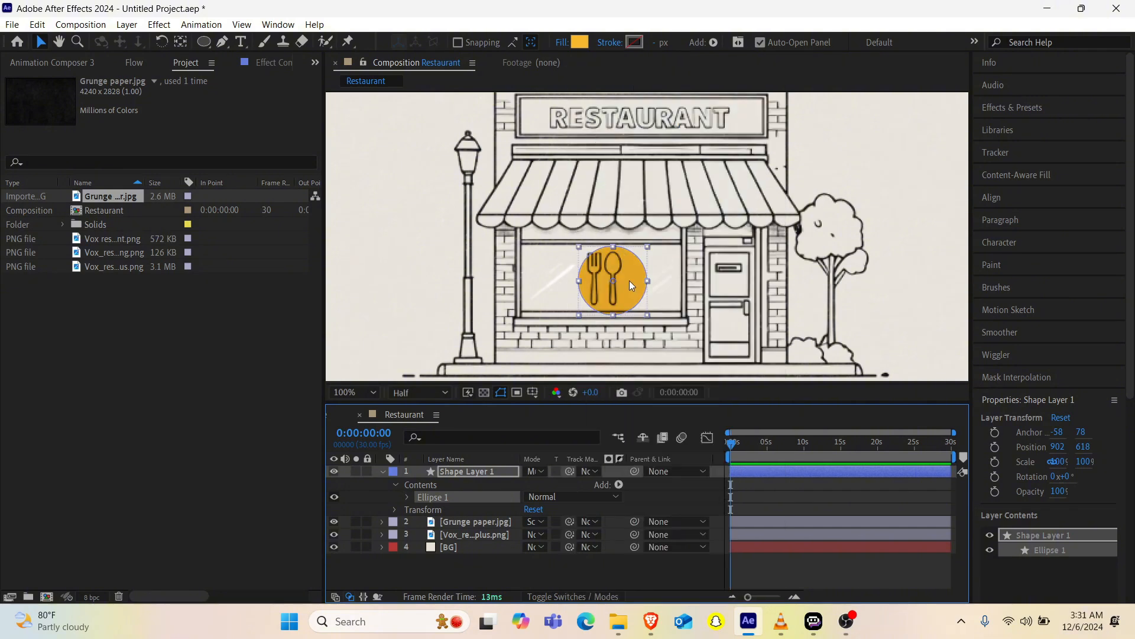
{"action": "left_click_drag", "start_coordinate": [629, 282], "coordinate": [623, 278]}
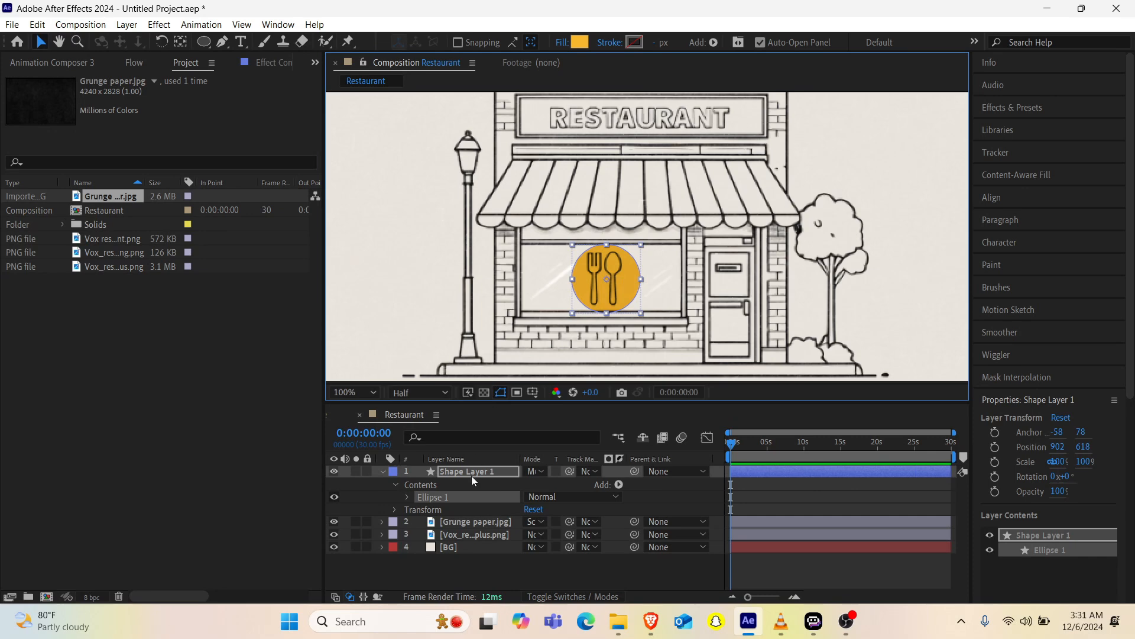
Step: Show Shape Layer 1's Rotation property and apply the Turbulent Displace effect to the layer
{"action": "key", "text": "ctrl+space"}
{"action": "key", "text": "Escape"}
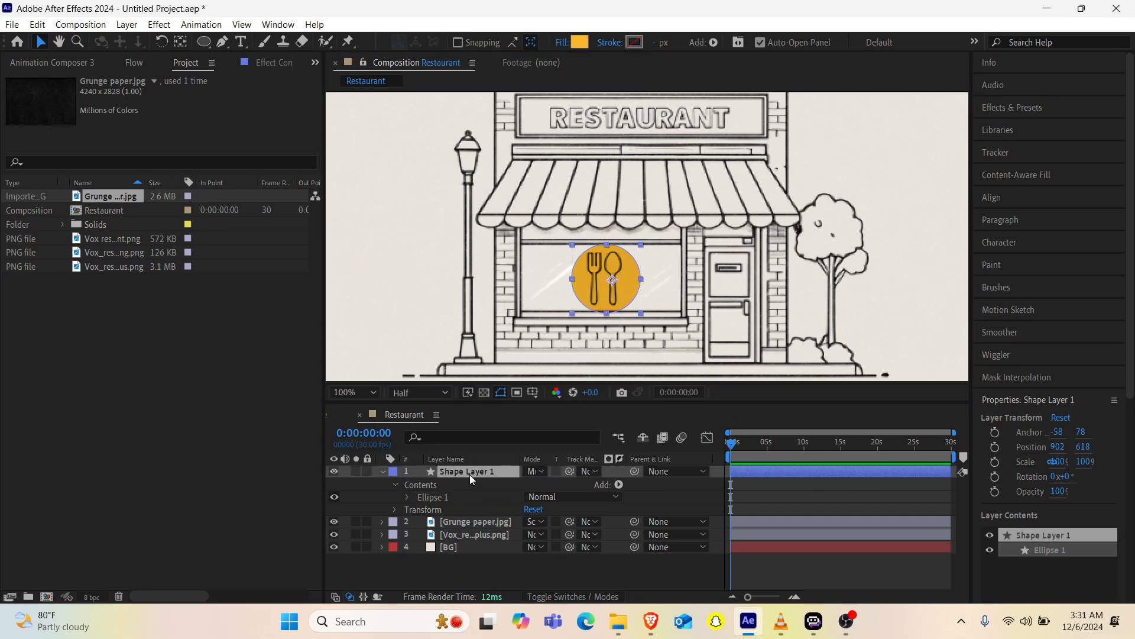
{"action": "key", "text": "r"}
{"action": "key", "text": "ctrl+space"}
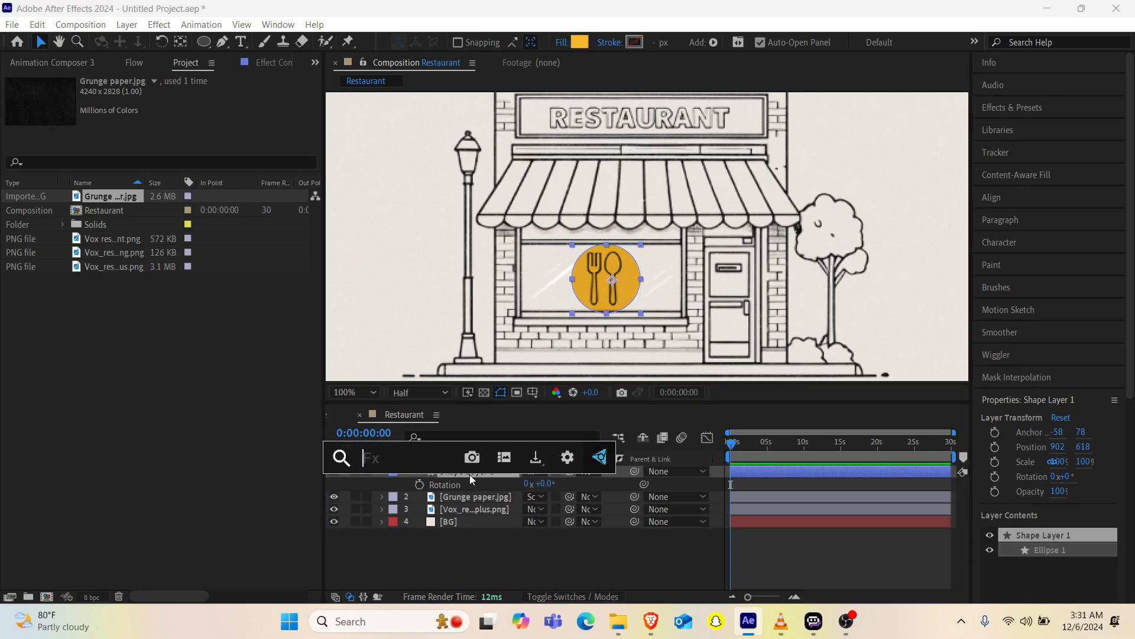
{"action": "type", "text": "tu"}
{"action": "key", "text": "Return"}
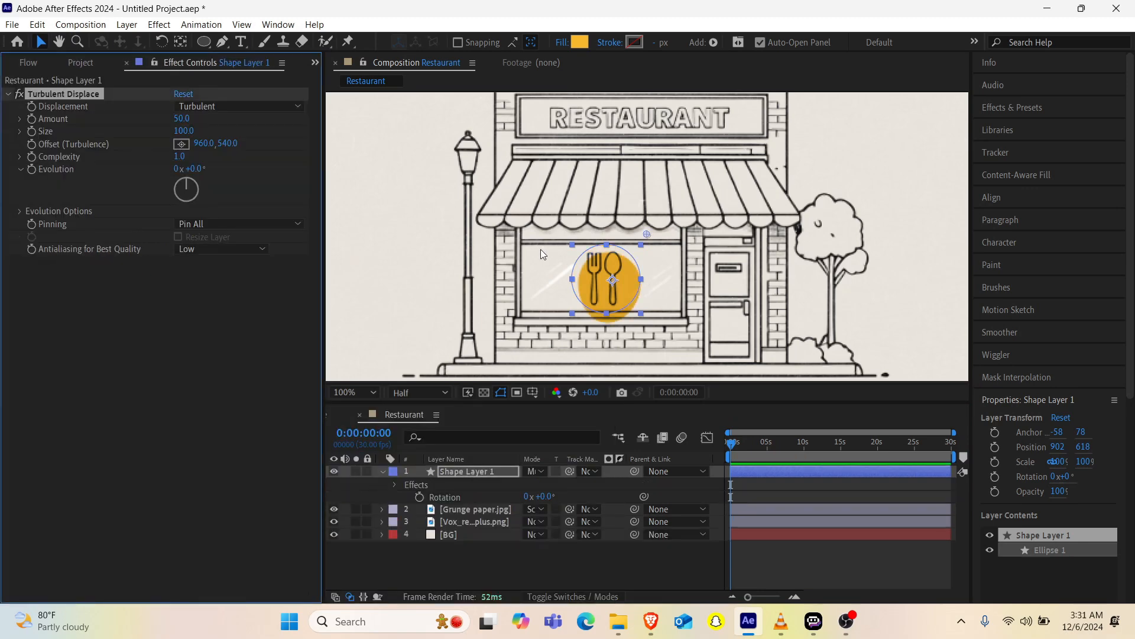
Step: Reposition the distorted circle behind the cutlery, at about 889, 609
{"action": "left_click_drag", "start_coordinate": [606, 287], "coordinate": [599, 278]}
{"action": "left_click_drag", "start_coordinate": [736, 441], "coordinate": [715, 449]}
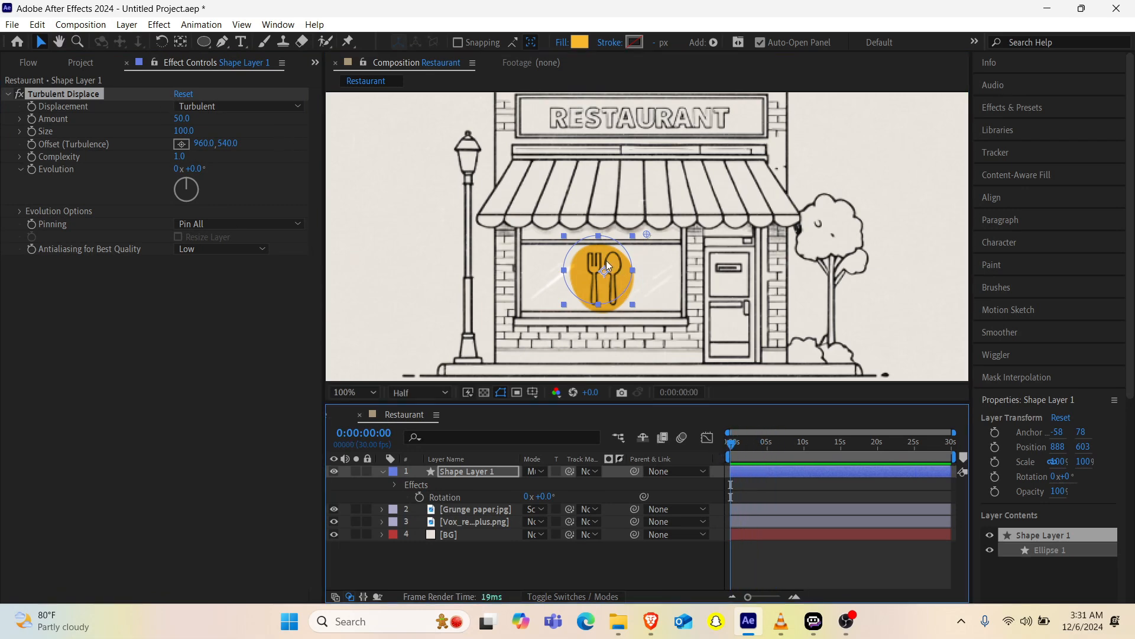
{"action": "mouse_move", "coordinate": [606, 261]}
{"action": "left_mouse_down"}
{"action": "mouse_move", "coordinate": [565, 270]}
{"action": "mouse_move", "coordinate": [665, 274]}
{"action": "mouse_move", "coordinate": [592, 271]}
{"action": "mouse_move", "coordinate": [603, 278]}
{"action": "left_mouse_up"}
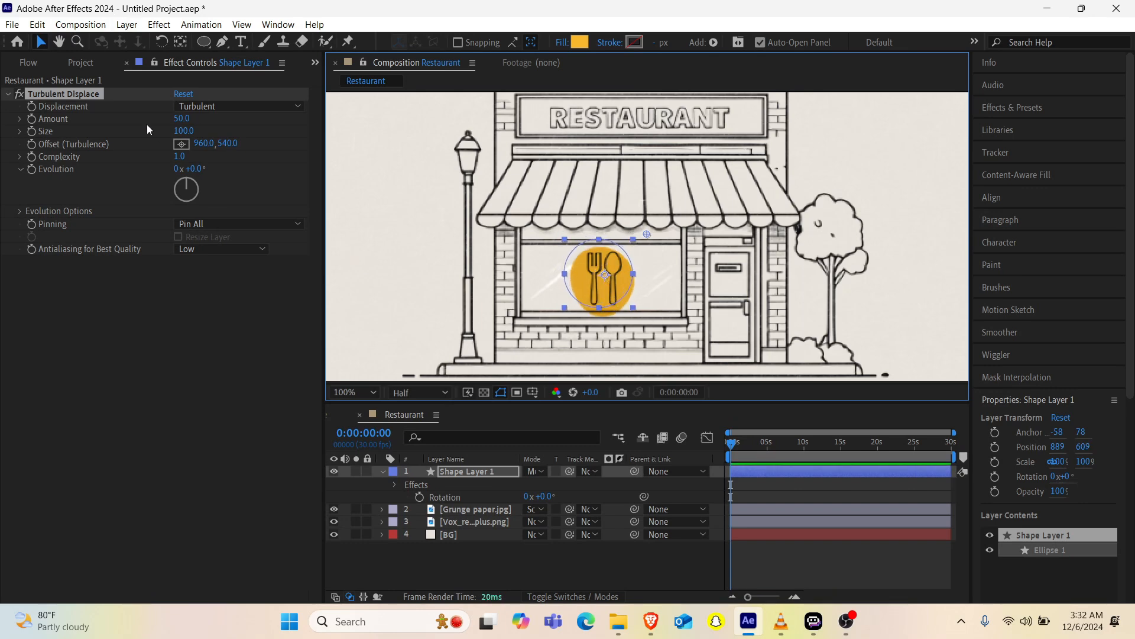
Step: Try different Turbulent Displace Amount and Size values on the circle and undo the changes
{"action": "mouse_move", "coordinate": [180, 120]}
{"action": "left_mouse_down"}
{"action": "mouse_move", "coordinate": [260, 111]}
{"action": "mouse_move", "coordinate": [104, 137]}
{"action": "mouse_move", "coordinate": [197, 108]}
{"action": "mouse_move", "coordinate": [176, 112]}
{"action": "left_mouse_up"}
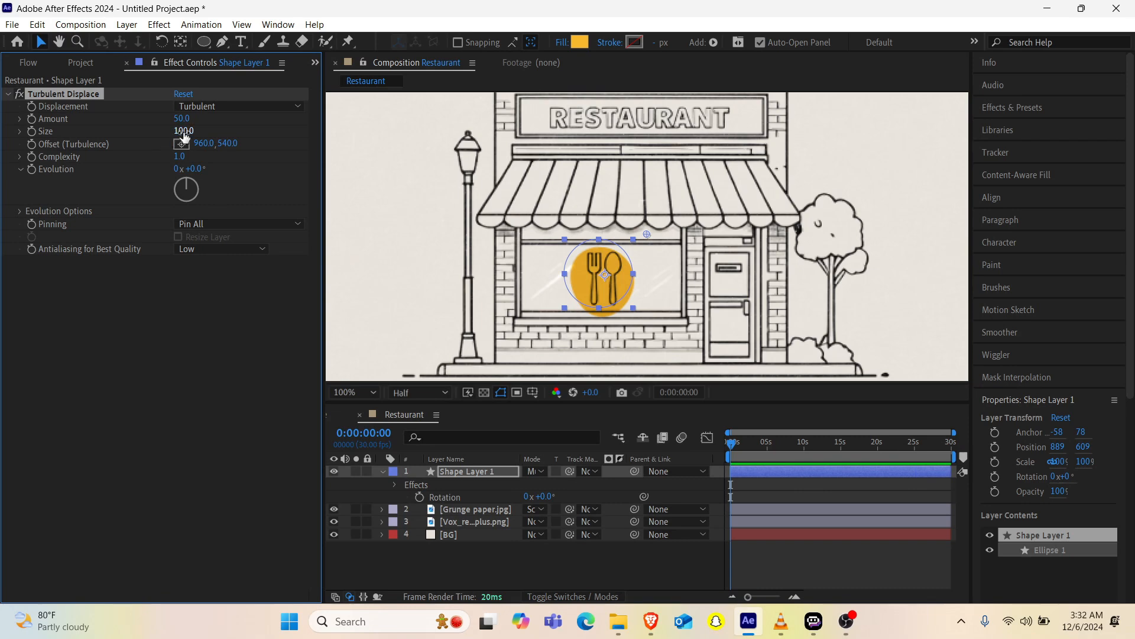
{"action": "left_click_drag", "start_coordinate": [184, 136], "coordinate": [231, 94]}
{"action": "key", "text": "ctrl+z"}
Step: Move the circle up slightly to position 887, 600, then collapse Shape Layer 1's properties and deselect the layer
{"action": "left_click_drag", "start_coordinate": [623, 300], "coordinate": [622, 295]}
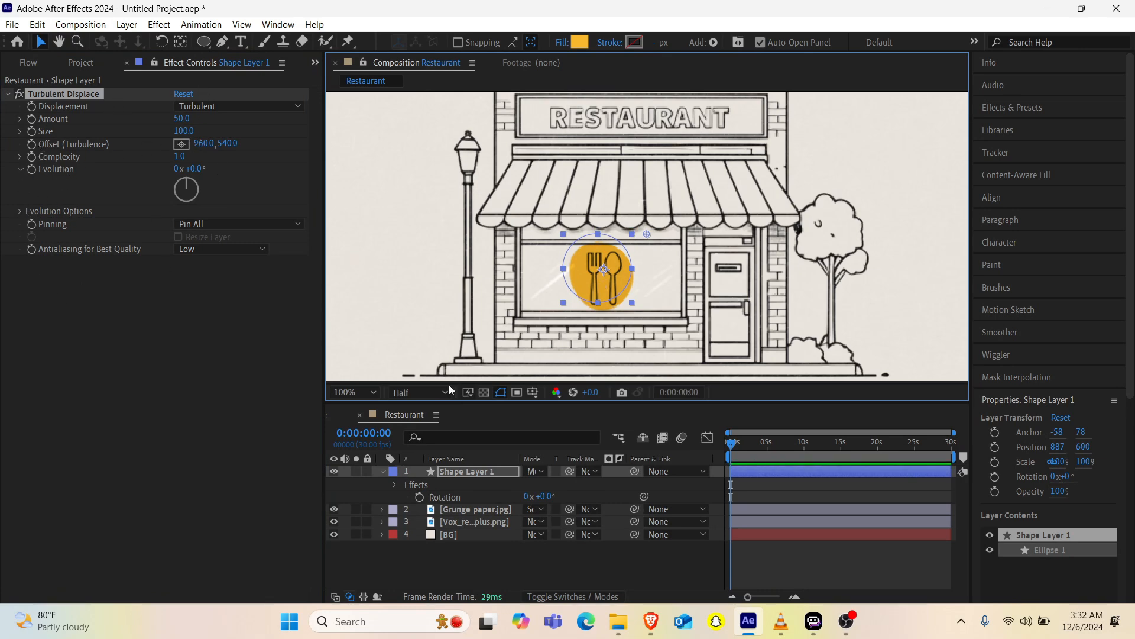
{"action": "left_click", "coordinate": [382, 471]}
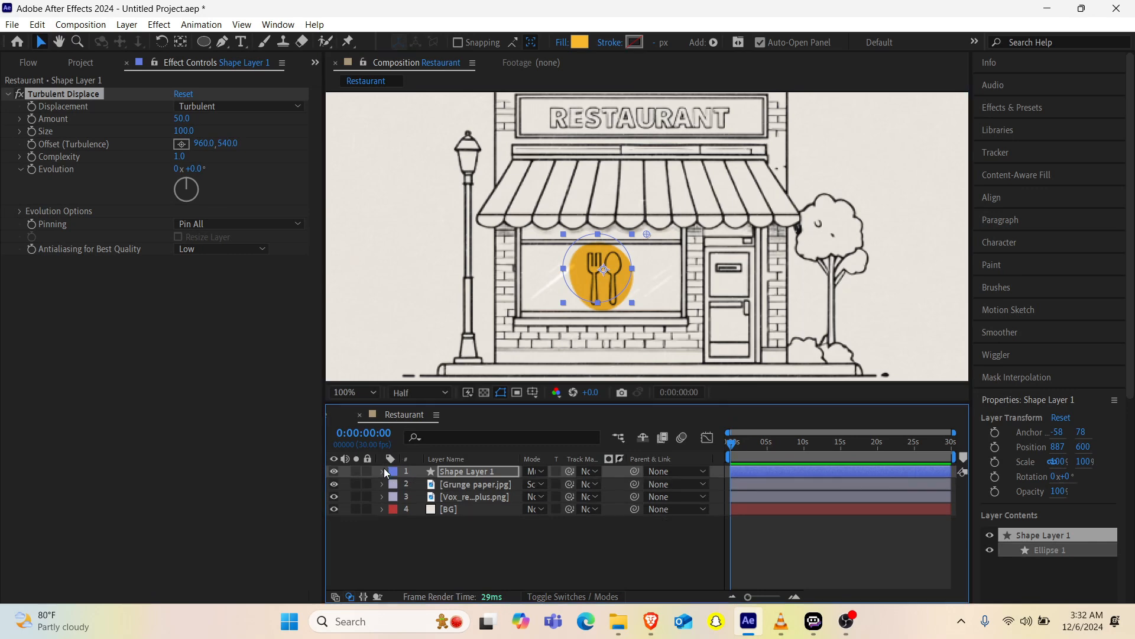
{"action": "left_click", "coordinate": [627, 562]}
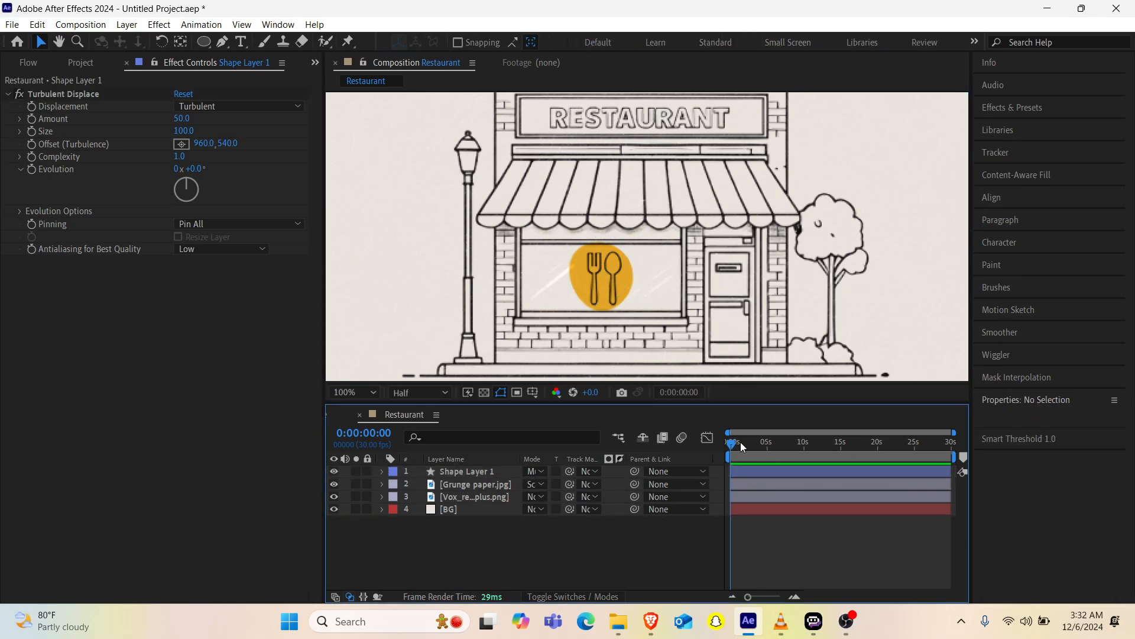
Step: Apply Animation Composer 3's Overshoot 2D transition as an In animation to Shape Layer 1 and shift its TR In marker to about 3 seconds
{"action": "left_click", "coordinate": [445, 472]}
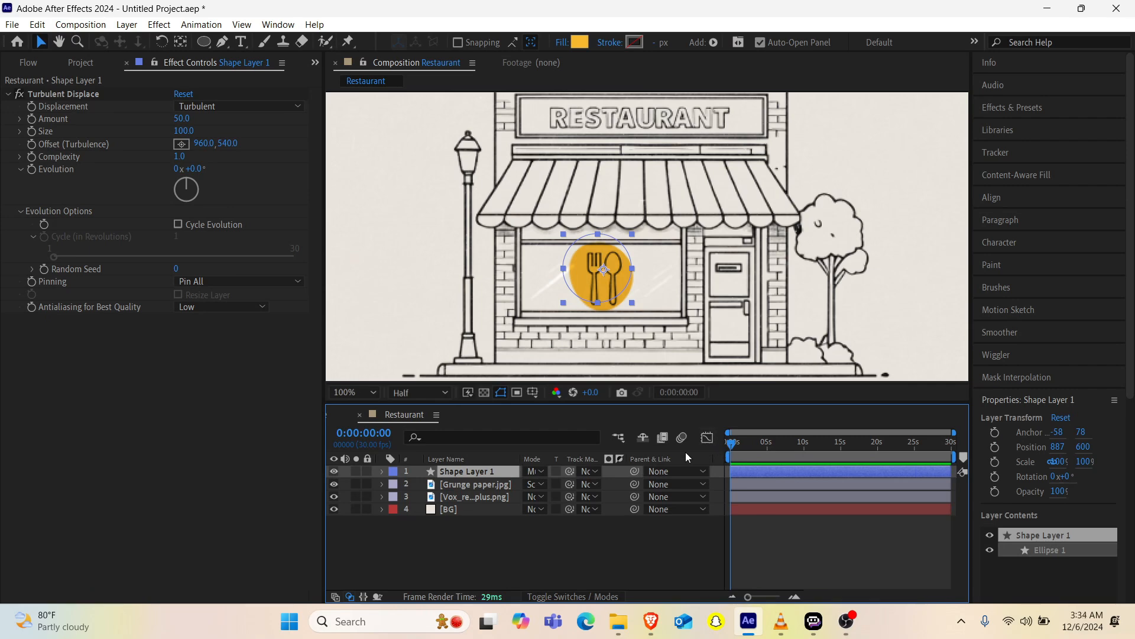
{"action": "left_click", "coordinate": [315, 62]}
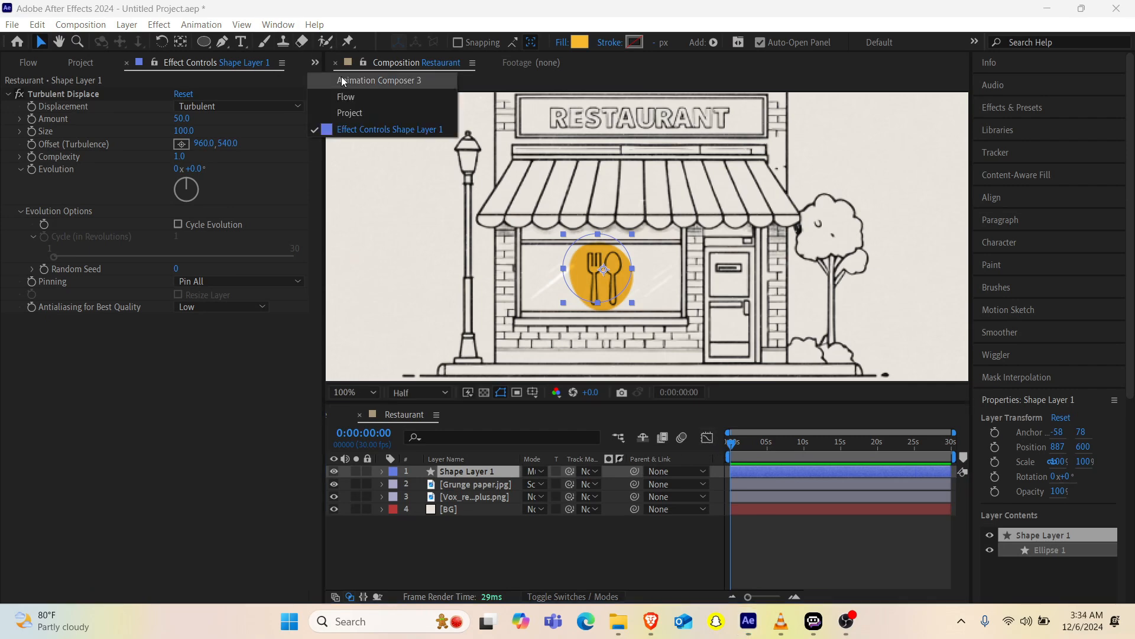
{"action": "left_click", "coordinate": [352, 80]}
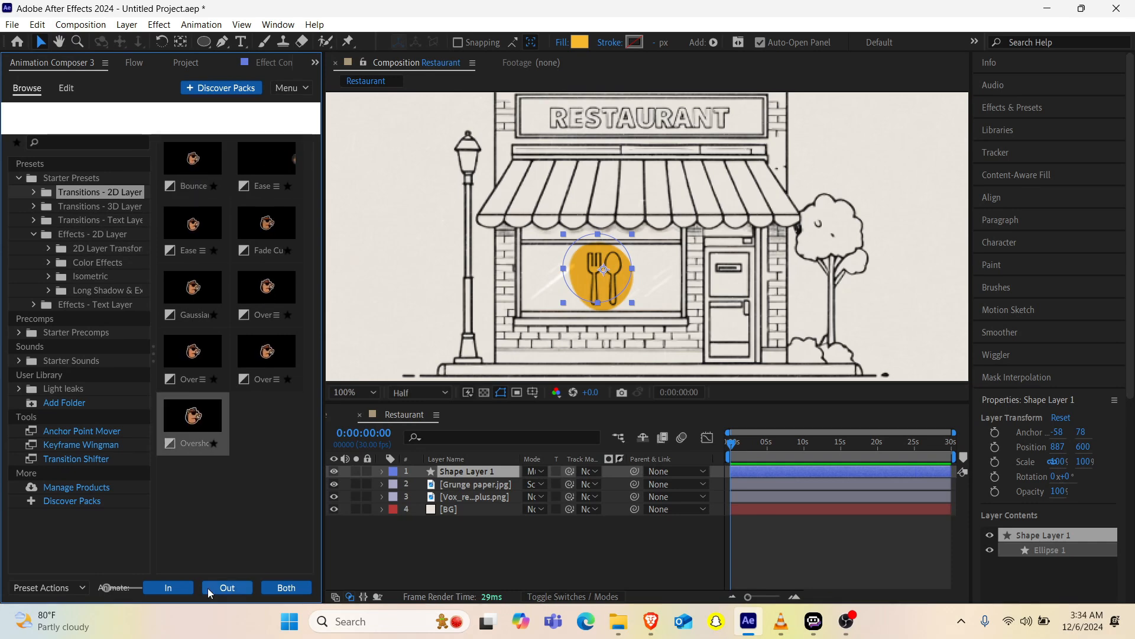
{"action": "left_click", "coordinate": [189, 586]}
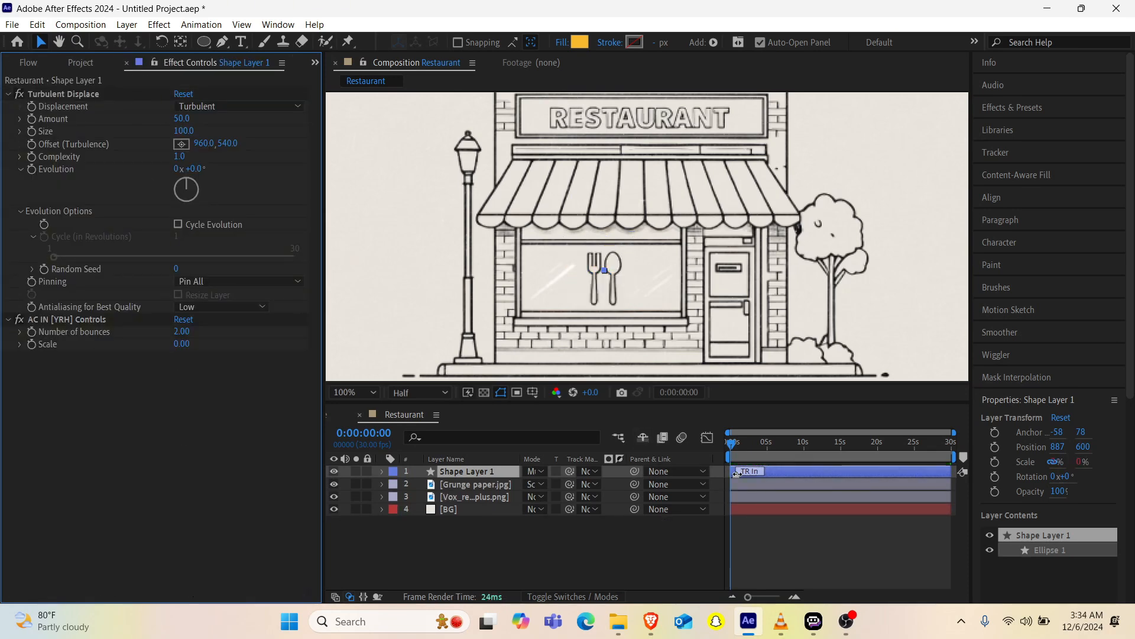
{"action": "left_click_drag", "start_coordinate": [736, 473], "coordinate": [752, 473]}
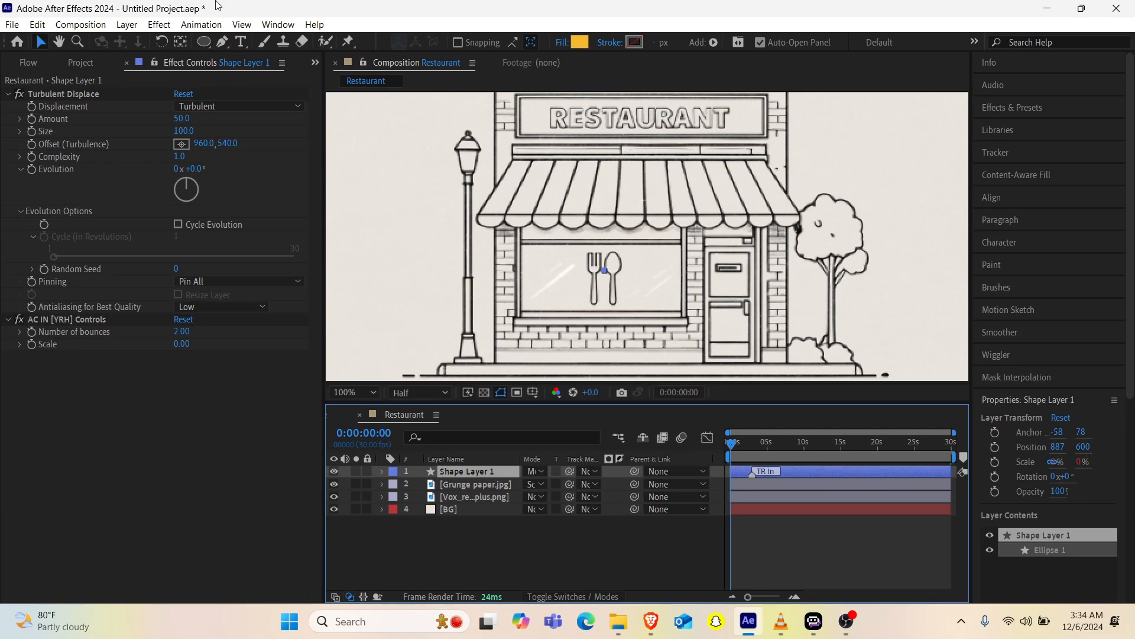
Step: Set Number of bounces to 1 in the AC IN [YRH] Controls and preview the circle's entrance animation
{"action": "left_click", "coordinate": [315, 60]}
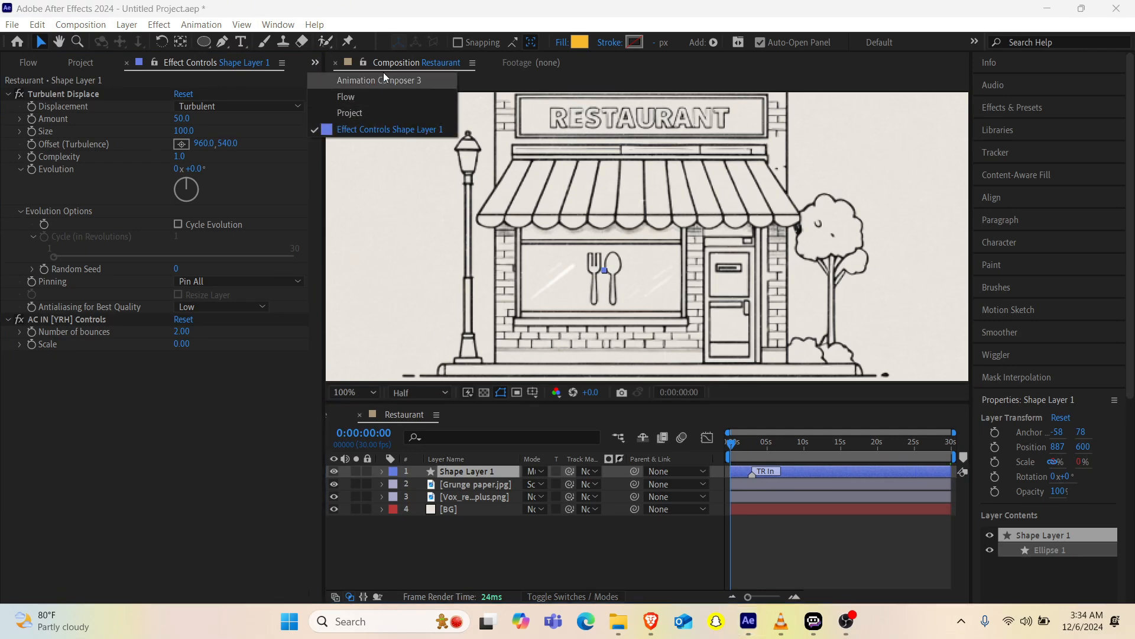
{"action": "left_click", "coordinate": [180, 332]}
{"action": "left_click", "coordinate": [180, 332]}
{"action": "type", "text": "1"}
{"action": "key", "text": "Return"}
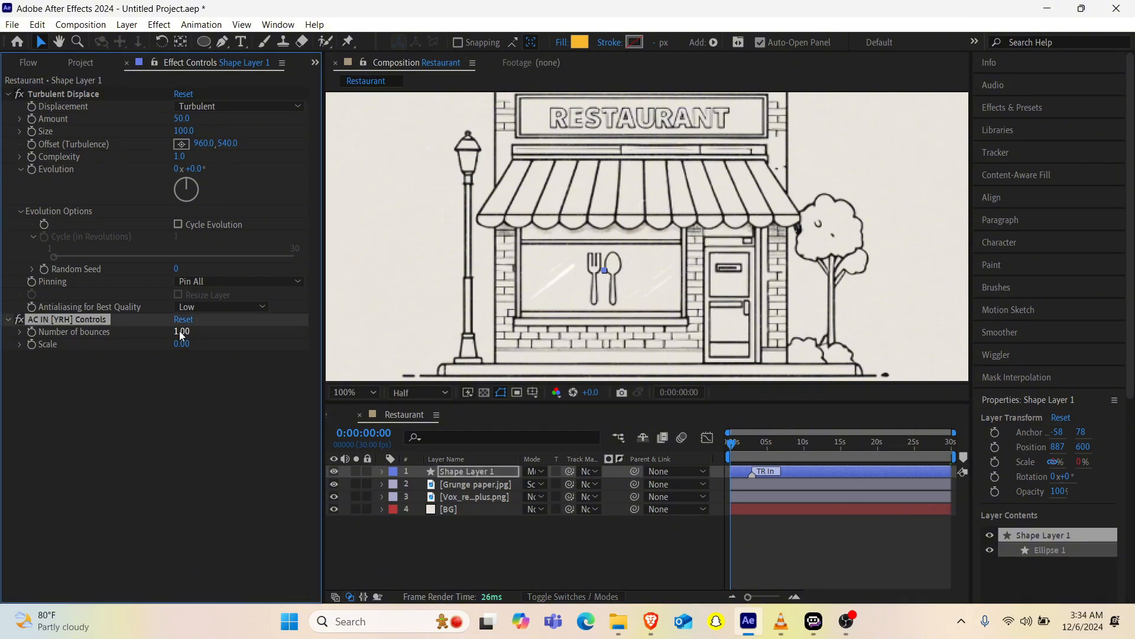
{"action": "key", "text": "space"}
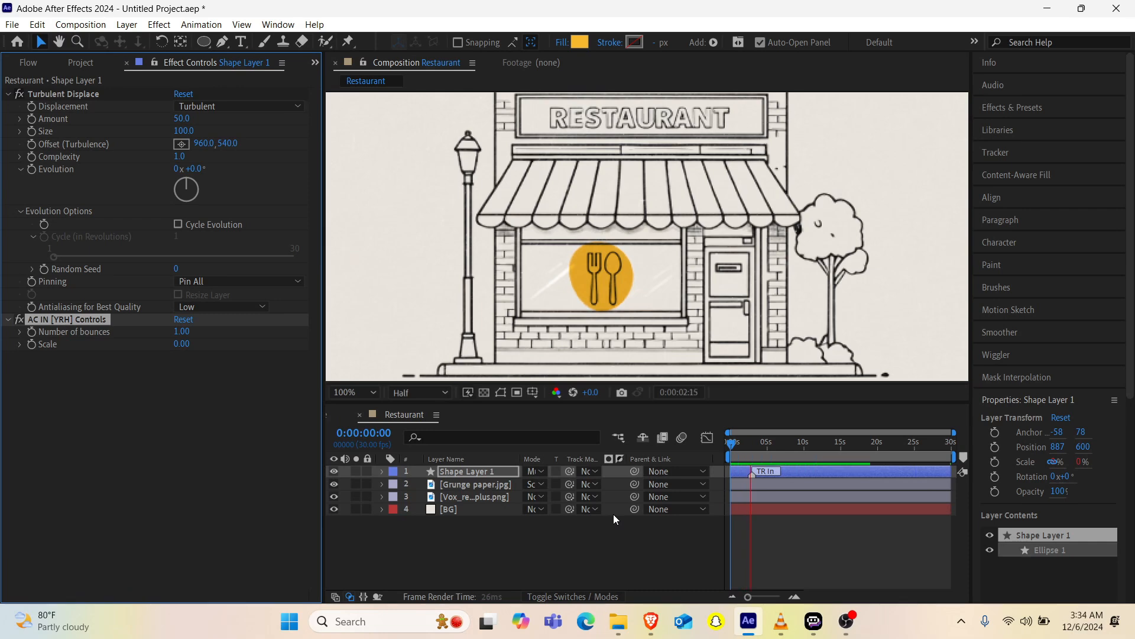
{"action": "key", "text": "space"}
Step: Add the expression wiggle(1,2) to Shape Layer 1's Position and preview the motion from the start
{"action": "key", "text": "v"}
{"action": "left_click", "coordinate": [458, 473]}
{"action": "key", "text": "p"}
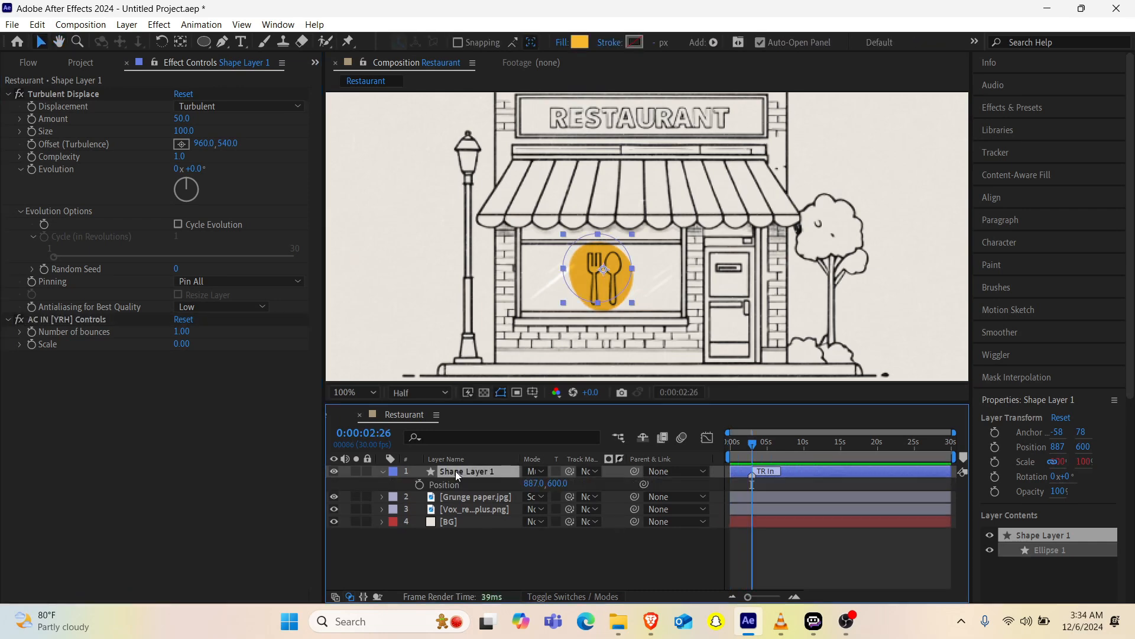
{"action": "left_click", "coordinate": [419, 487], "text": "alt"}
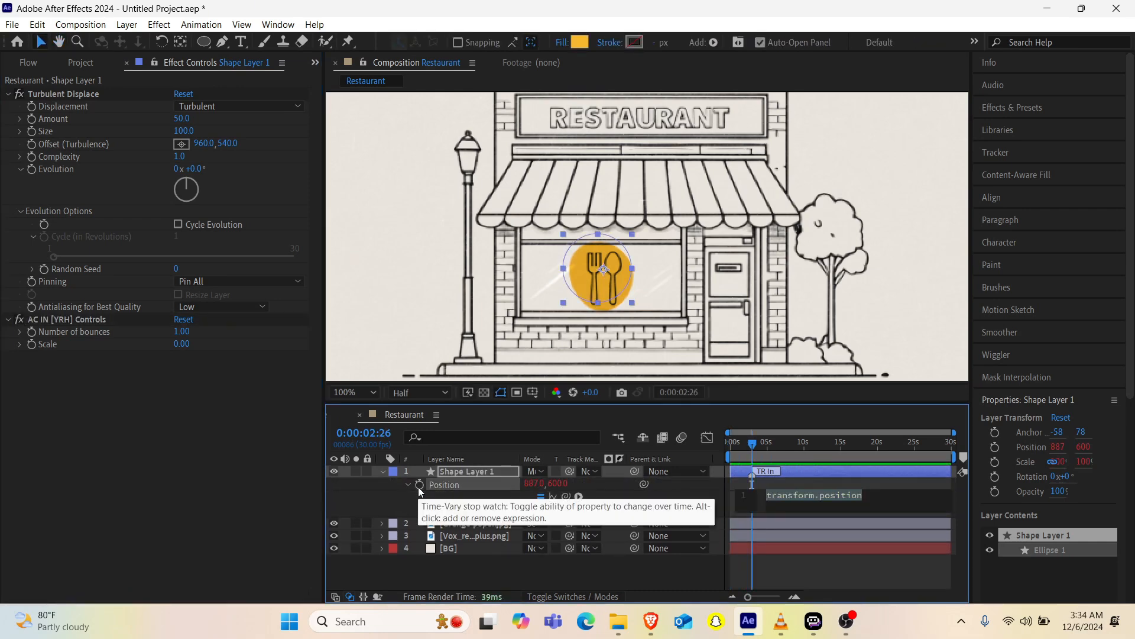
{"action": "type", "text": "wi"}
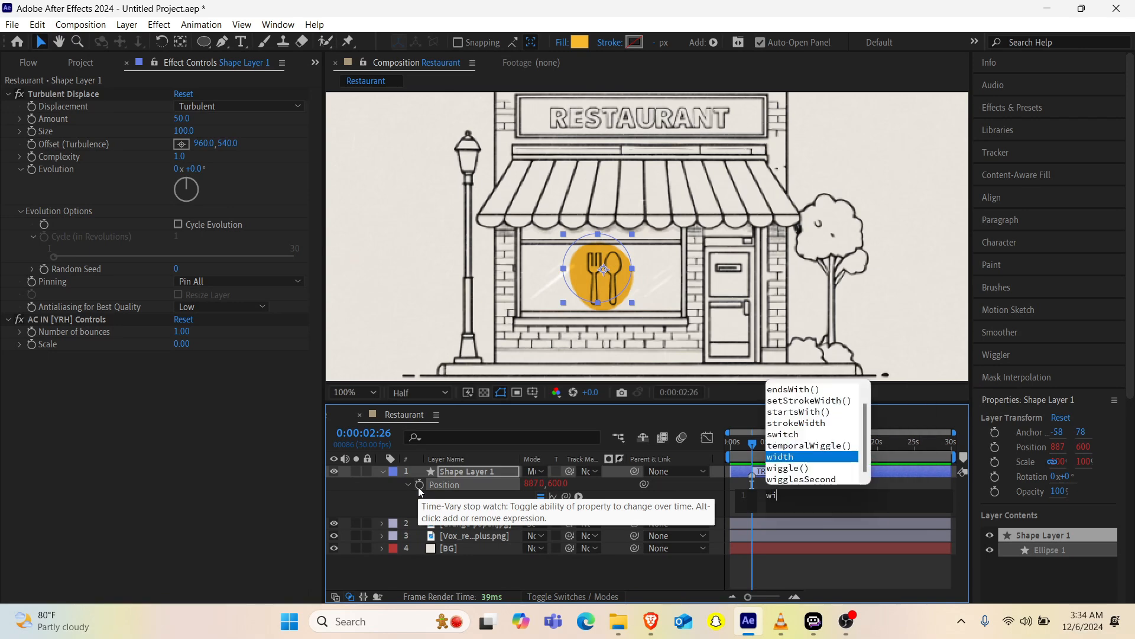
{"action": "key", "text": "Down"}
{"action": "key", "text": "Return"}
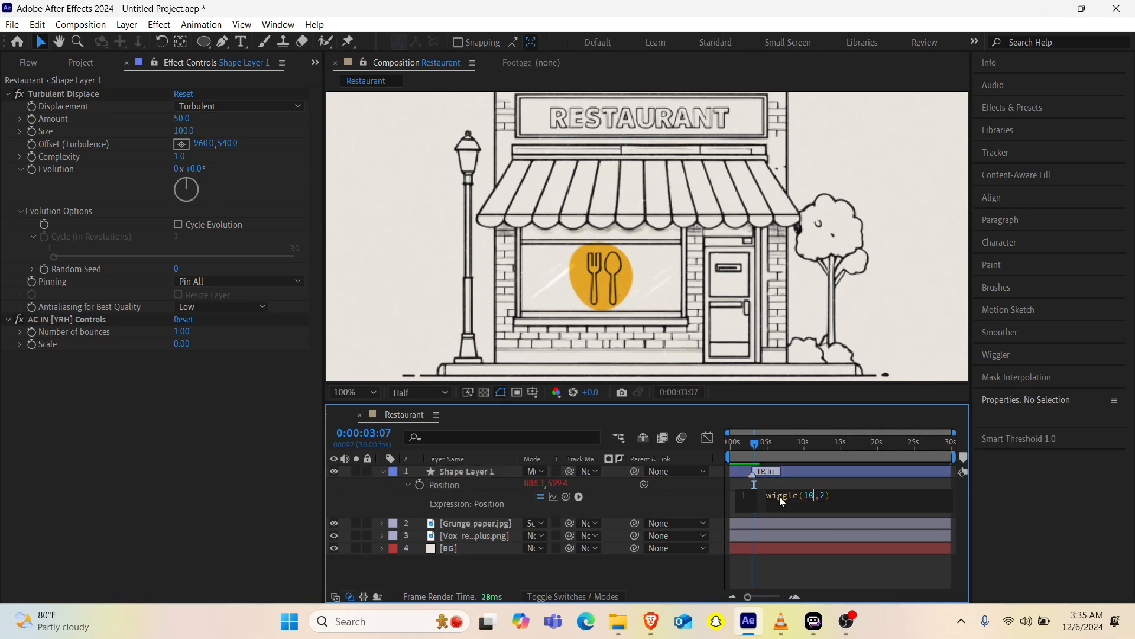
{"action": "key", "text": "BackSpace"}
{"action": "left_click_drag", "start_coordinate": [756, 450], "coordinate": [693, 469]}
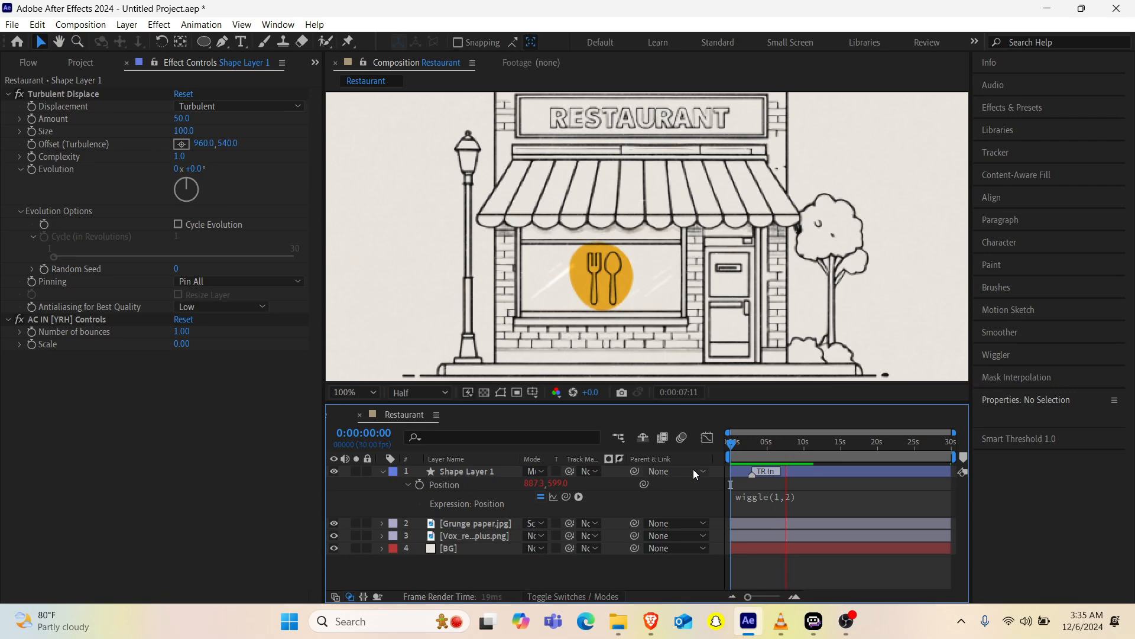
{"action": "key", "text": "space"}
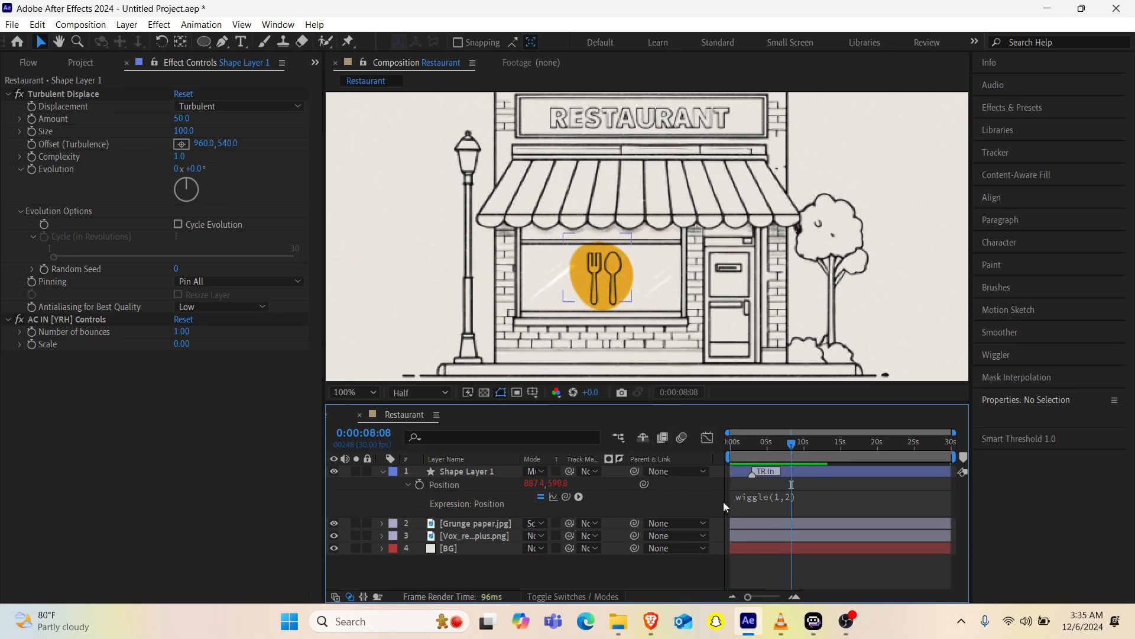
Step: Change Shape Layer 1's fill to the lighter yellow FFD780
{"action": "mouse_move", "coordinate": [781, 621]}
{"action": "left_click", "coordinate": [470, 471]}
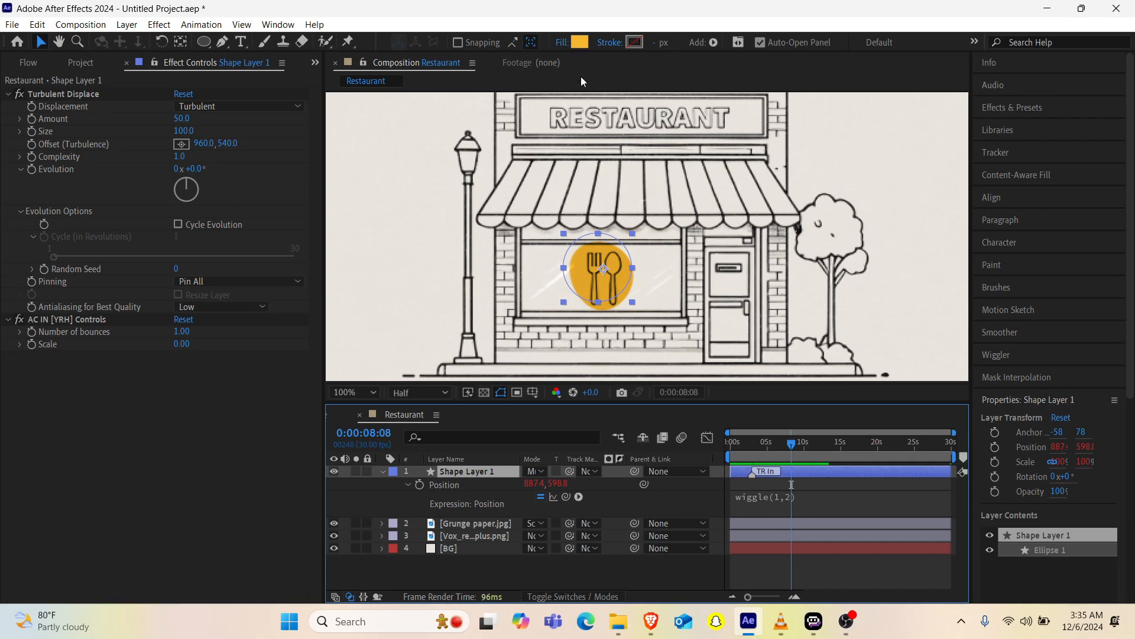
{"action": "left_click", "coordinate": [580, 41]}
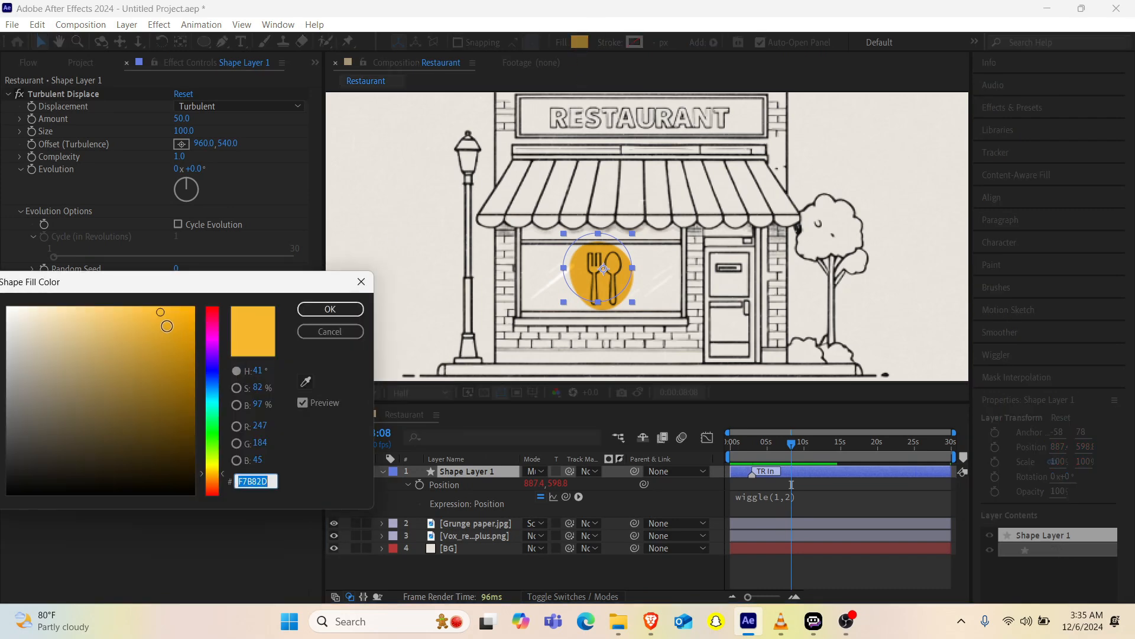
{"action": "left_click", "coordinate": [151, 326]}
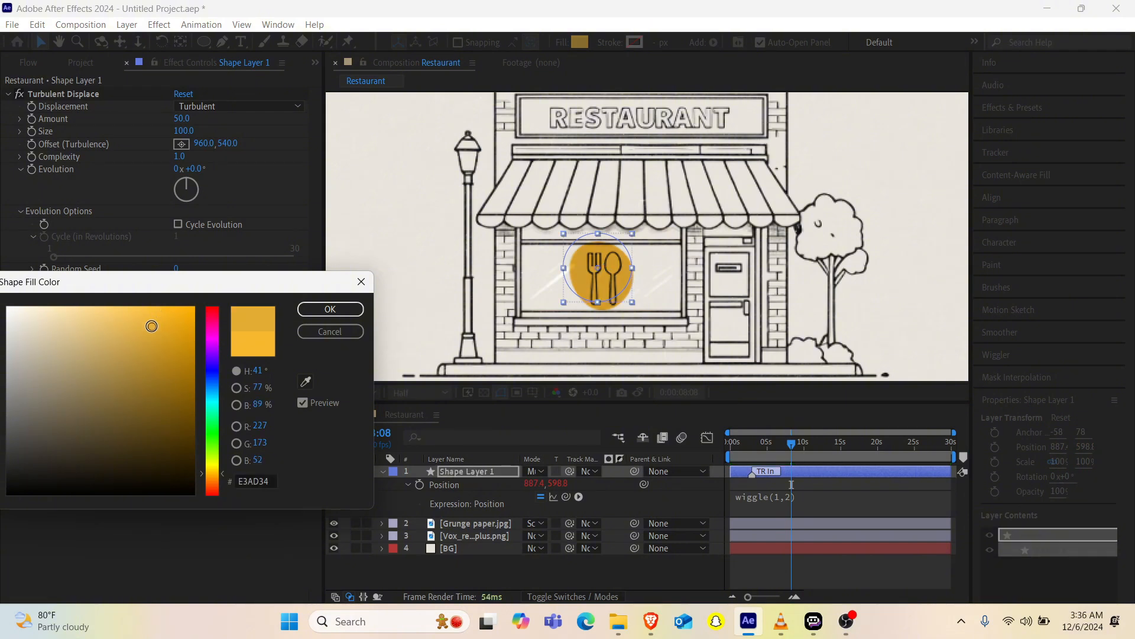
{"action": "mouse_move", "coordinate": [151, 325]}
{"action": "left_mouse_down"}
{"action": "mouse_move", "coordinate": [120, 340]}
{"action": "mouse_move", "coordinate": [99, 273]}
{"action": "left_mouse_up"}
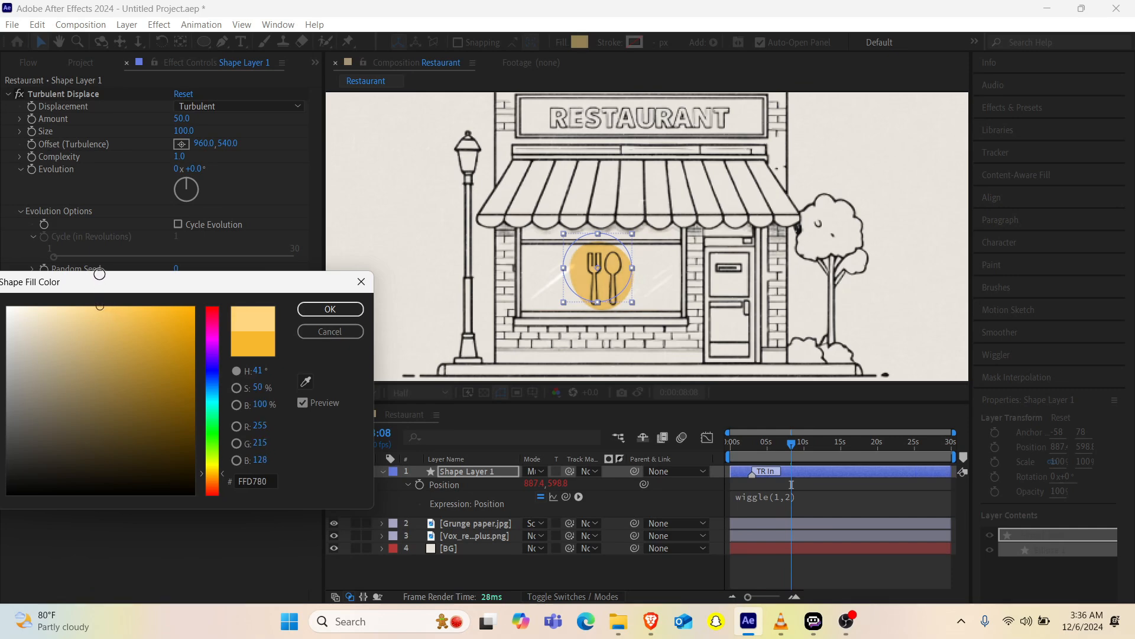
{"action": "left_click", "coordinate": [330, 308]}
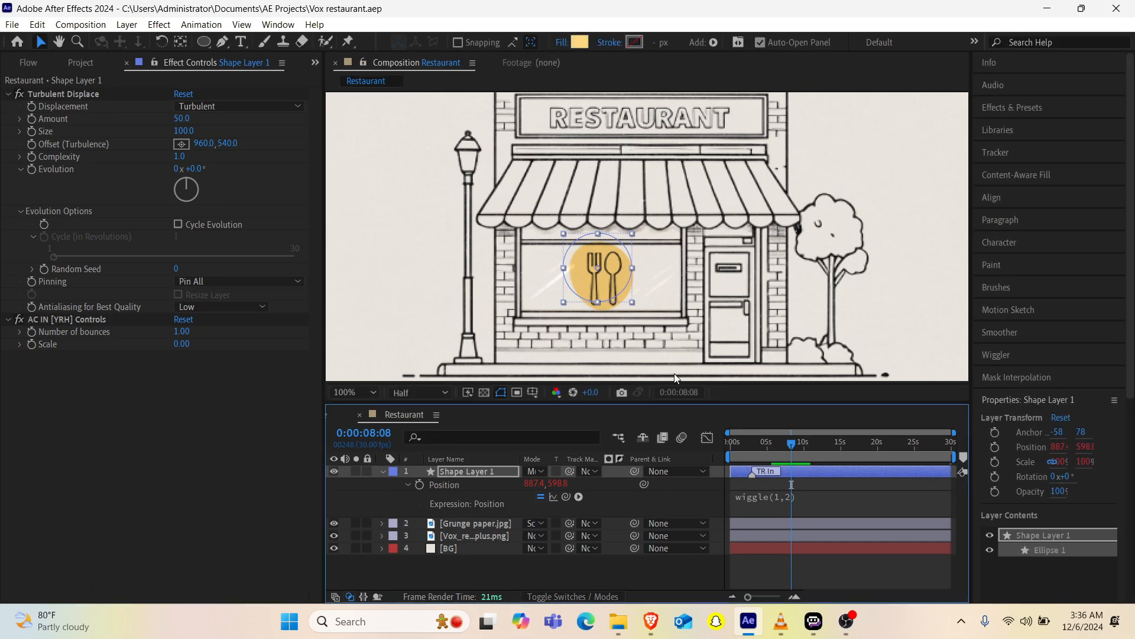
Step: Enlarge the composition viewer's height and preview the animation from the start
{"action": "scroll", "coordinate": [637, 249], "scroll_direction": "down", "scroll_amount": 3}
{"action": "scroll", "coordinate": [637, 249], "scroll_direction": "up", "scroll_amount": 1}
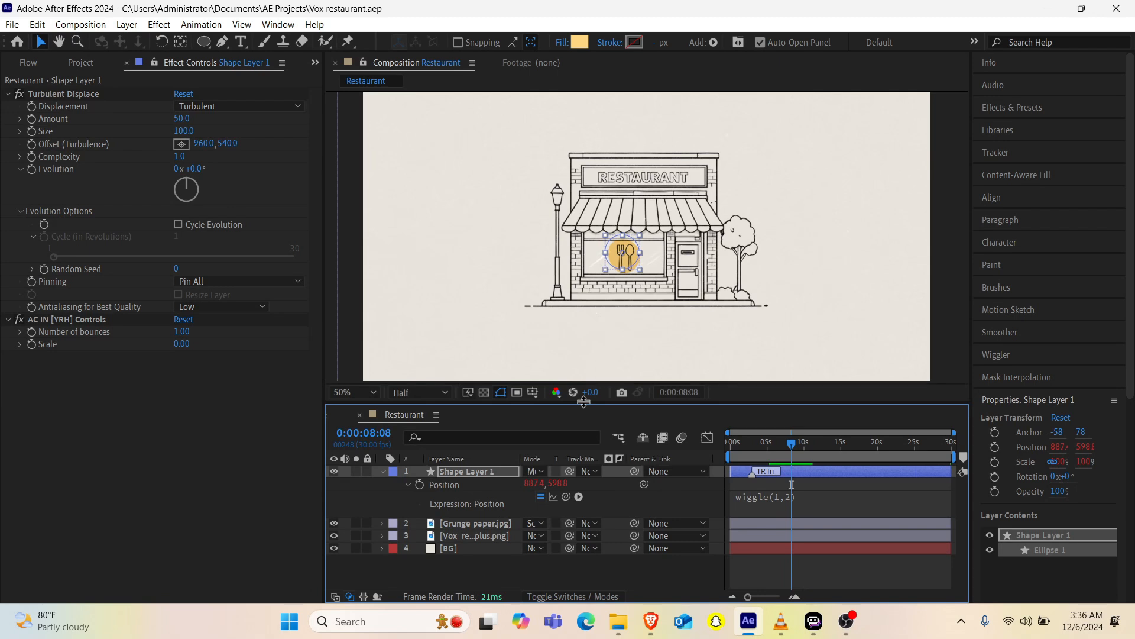
{"action": "left_click_drag", "start_coordinate": [584, 402], "coordinate": [583, 427]}
{"action": "left_click", "coordinate": [817, 304]}
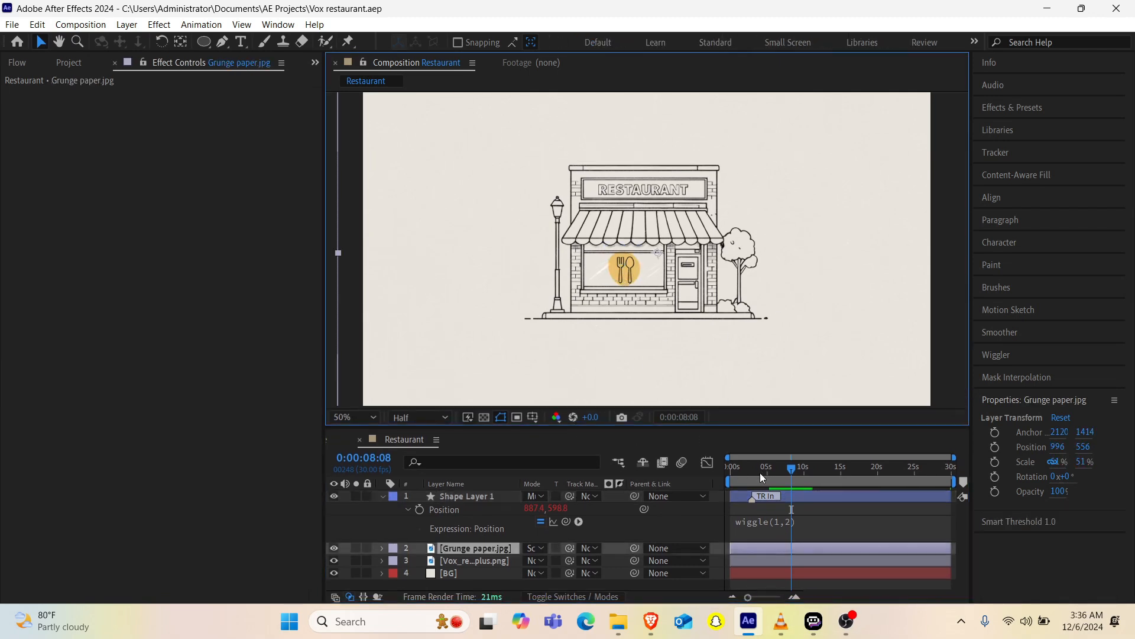
{"action": "key", "text": "Home"}
{"action": "key", "text": "space"}
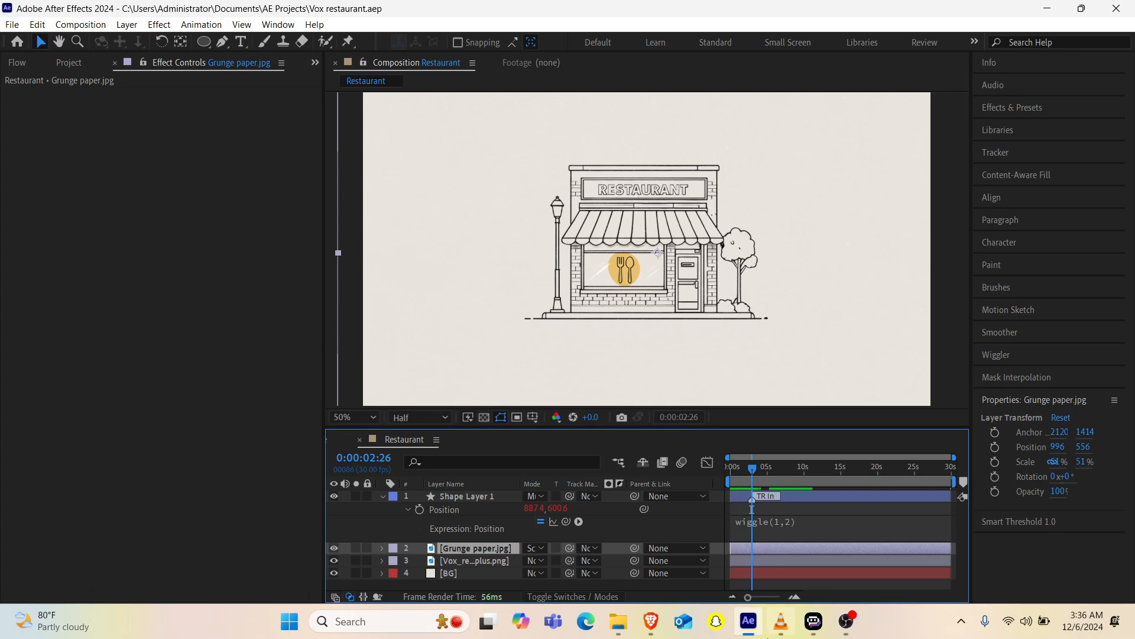
Step: Set Shape Layer 1's Turbulent Displace Amount to 39 and its Evolution to 96°
{"action": "mouse_move", "coordinate": [776, 625]}
{"action": "mouse_move", "coordinate": [766, 561]}
{"action": "left_click", "coordinate": [470, 499]}
{"action": "left_click_drag", "start_coordinate": [182, 120], "coordinate": [222, 119]}
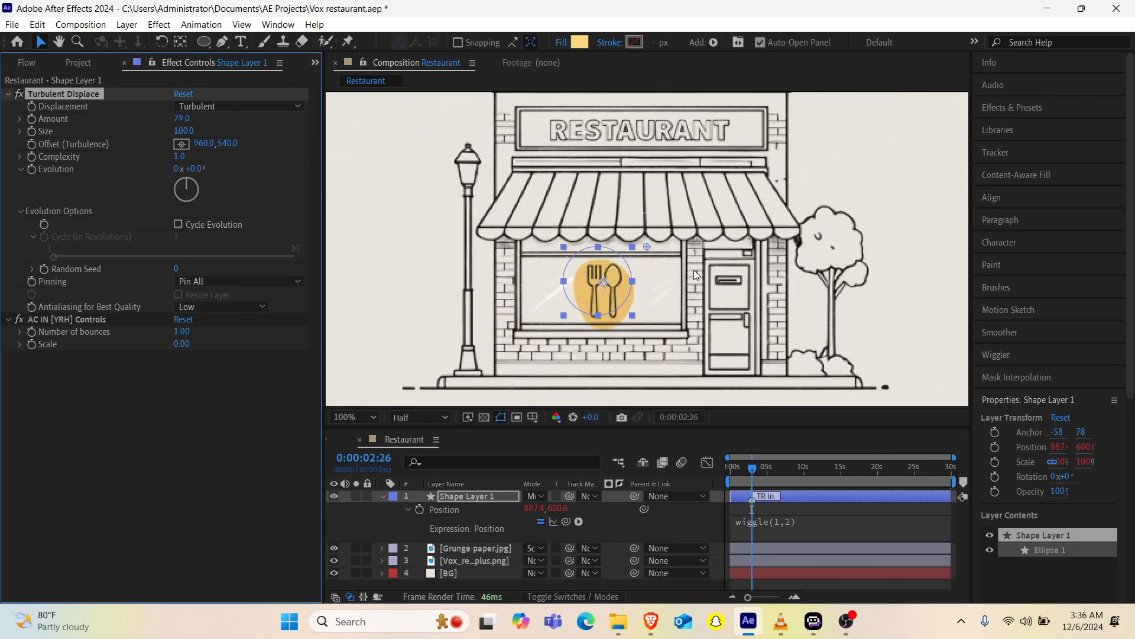
{"action": "left_click_drag", "start_coordinate": [185, 181], "coordinate": [186, 183]}
{"action": "left_click_drag", "start_coordinate": [182, 119], "coordinate": [158, 119]}
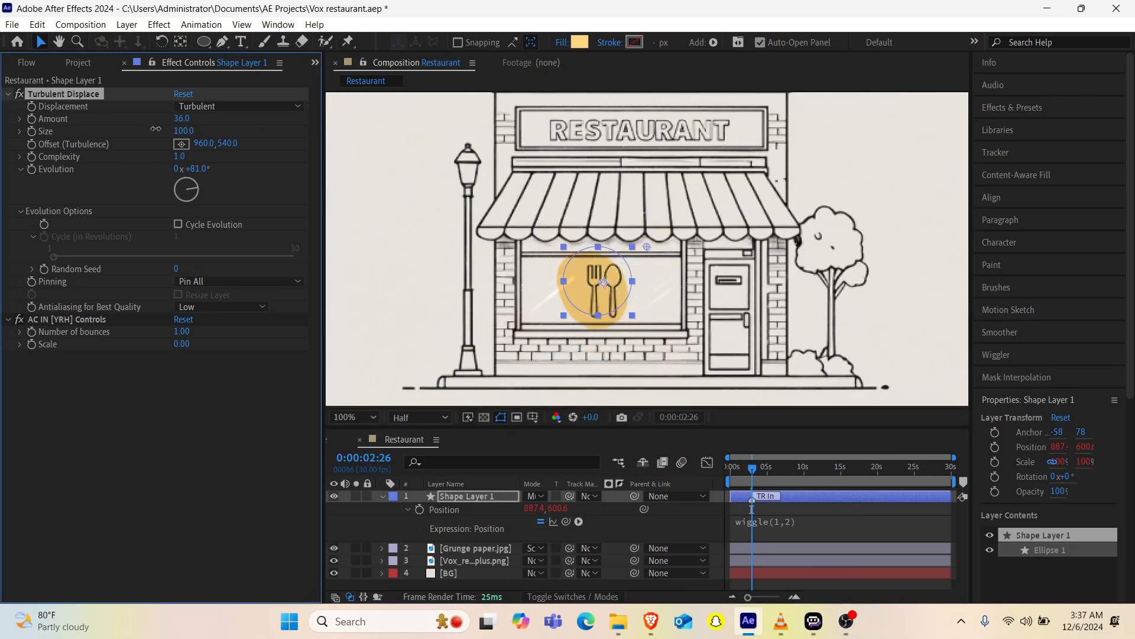
{"action": "left_click_drag", "start_coordinate": [187, 184], "coordinate": [190, 187]}
Step: Reposition the yellow circle to about 902, 594 behind the fork and spoon, then collapse and deselect its layer
{"action": "left_click_drag", "start_coordinate": [578, 303], "coordinate": [587, 299]}
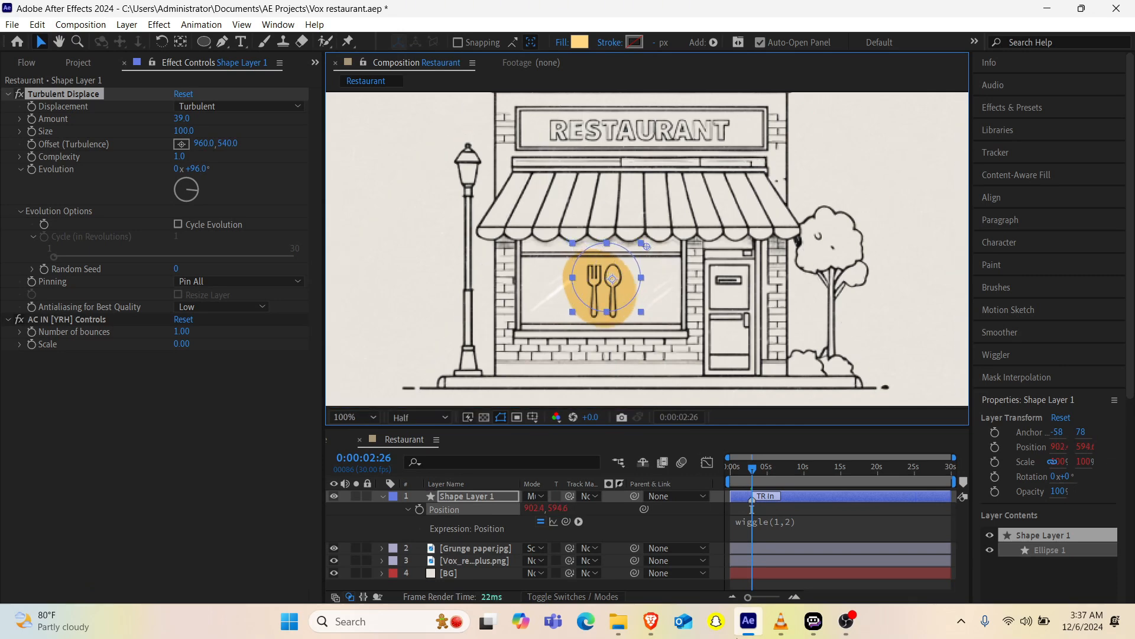
{"action": "left_click", "coordinate": [780, 527]}
{"action": "left_click", "coordinate": [382, 496]}
{"action": "left_click", "coordinate": [456, 561]}
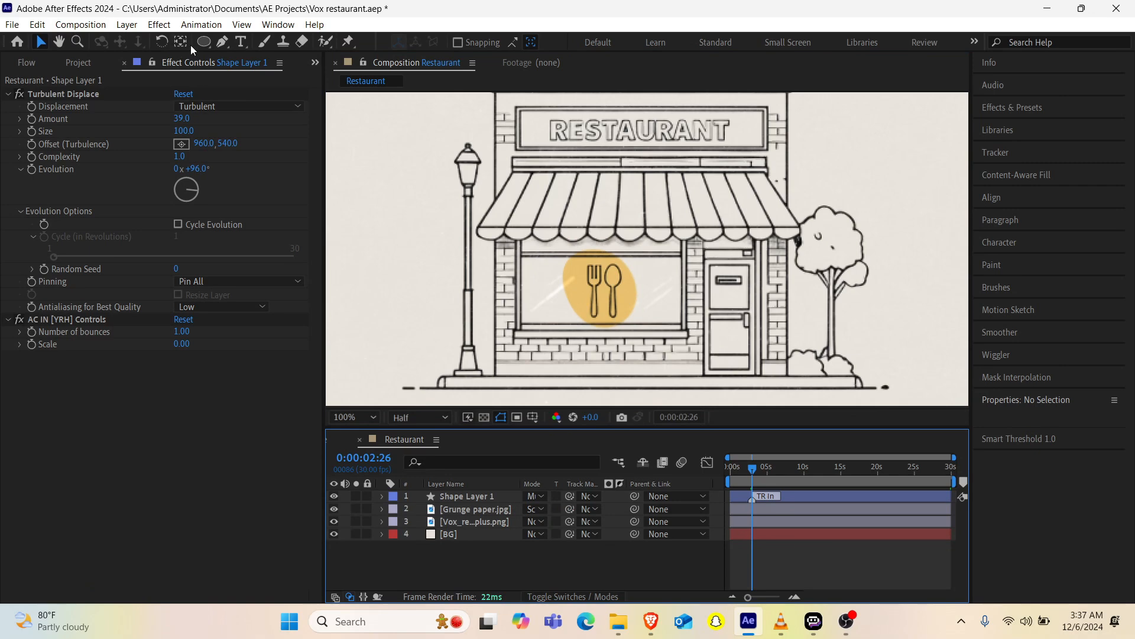
Step: Duplicate Shape Layer 1 and move the copy onto the crown of the tree beside the restaurant
{"action": "left_click", "coordinate": [448, 496]}
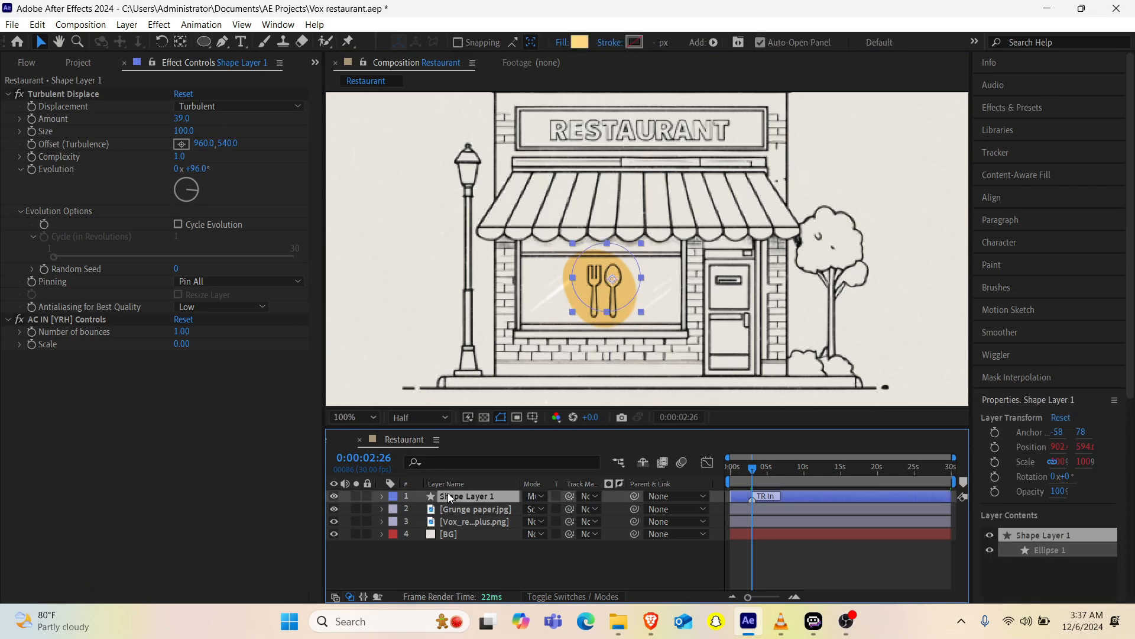
{"action": "key", "text": "ctrl+d"}
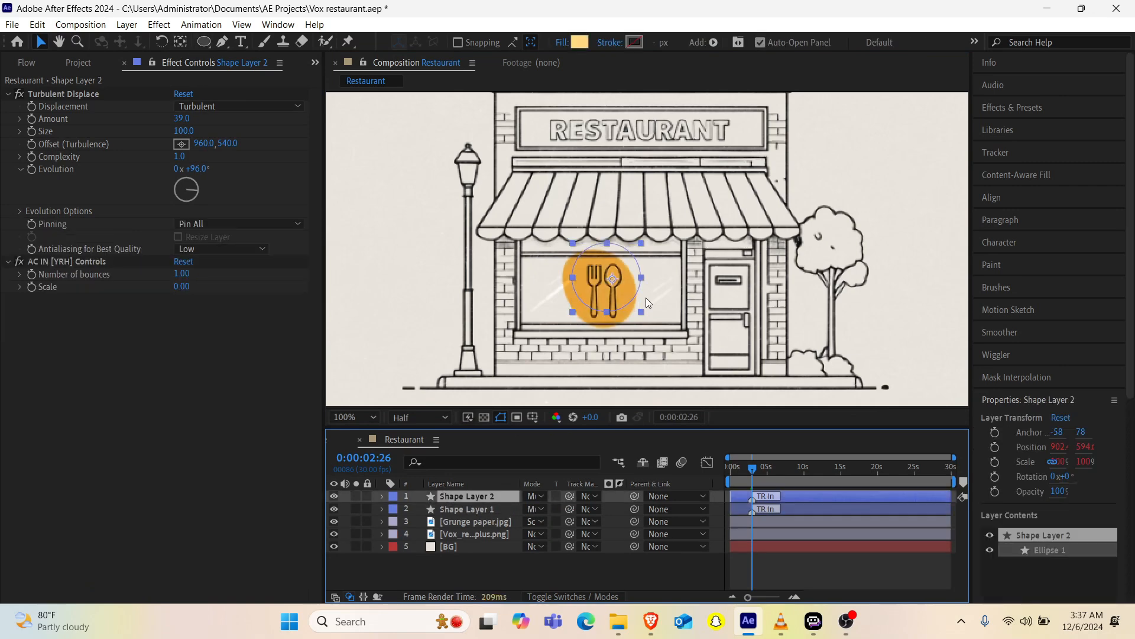
{"action": "left_click_drag", "start_coordinate": [592, 286], "coordinate": [814, 269]}
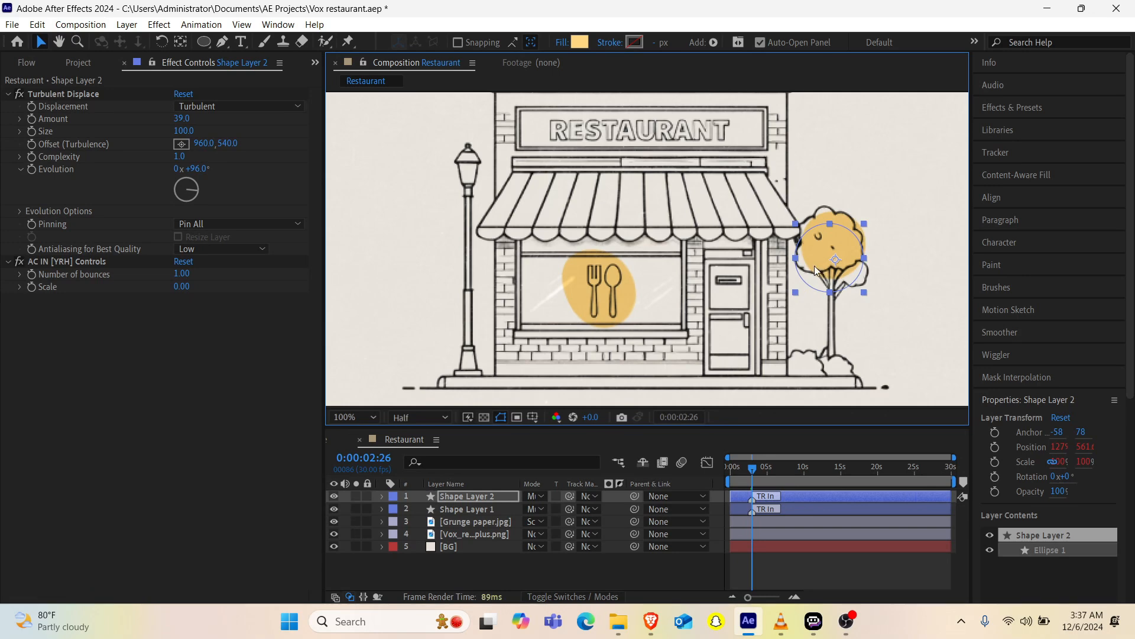
Step: Change the tree circle's fill to green 70FF53, checking the reference video for the color
{"action": "left_click", "coordinate": [577, 43]}
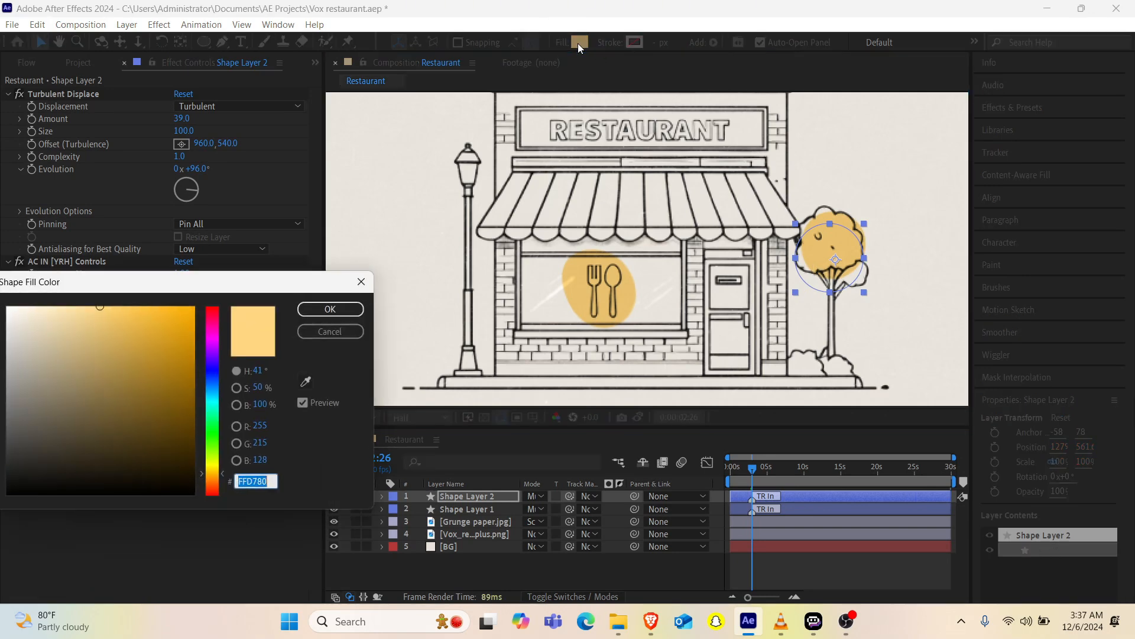
{"action": "left_click", "coordinate": [212, 438]}
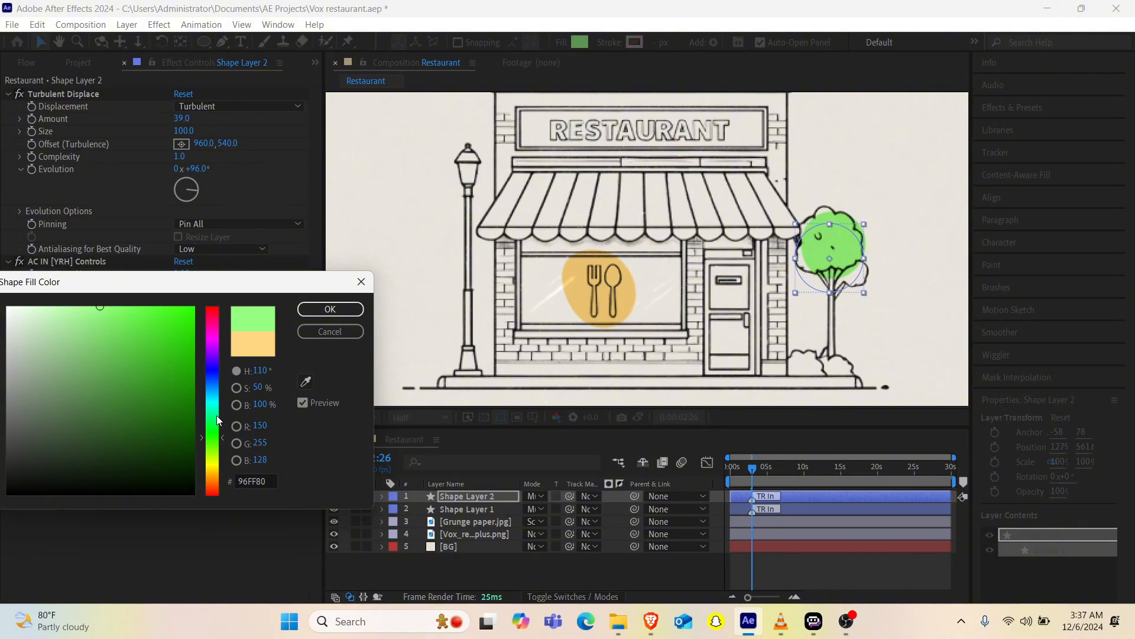
{"action": "mouse_move", "coordinate": [781, 621]}
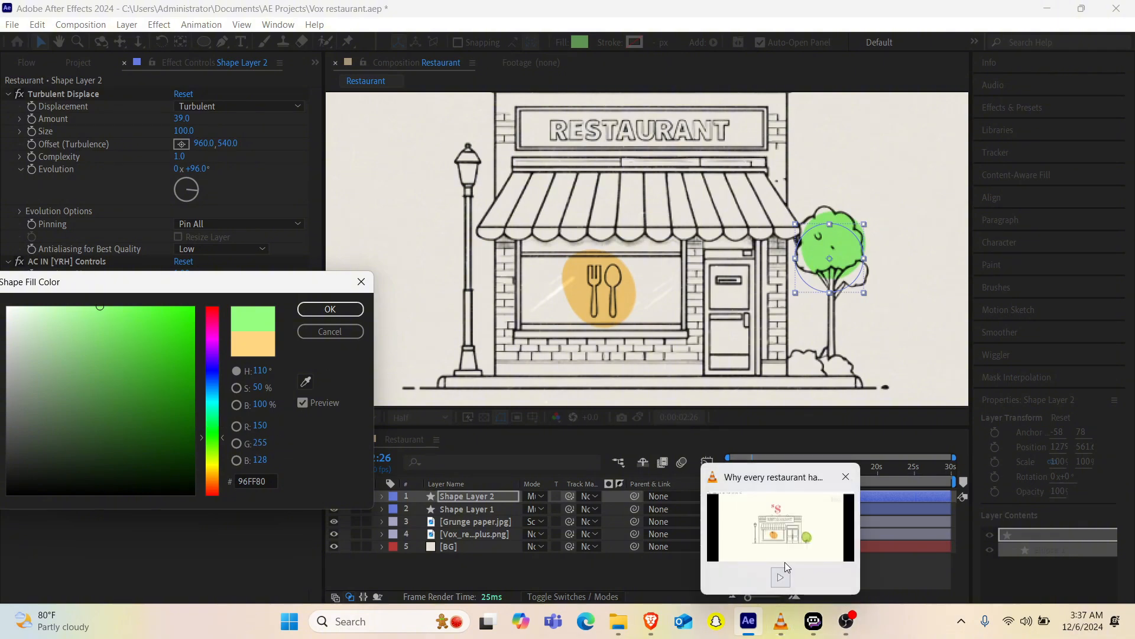
{"action": "left_click", "coordinate": [785, 561]}
{"action": "key", "text": "alt+Tab"}
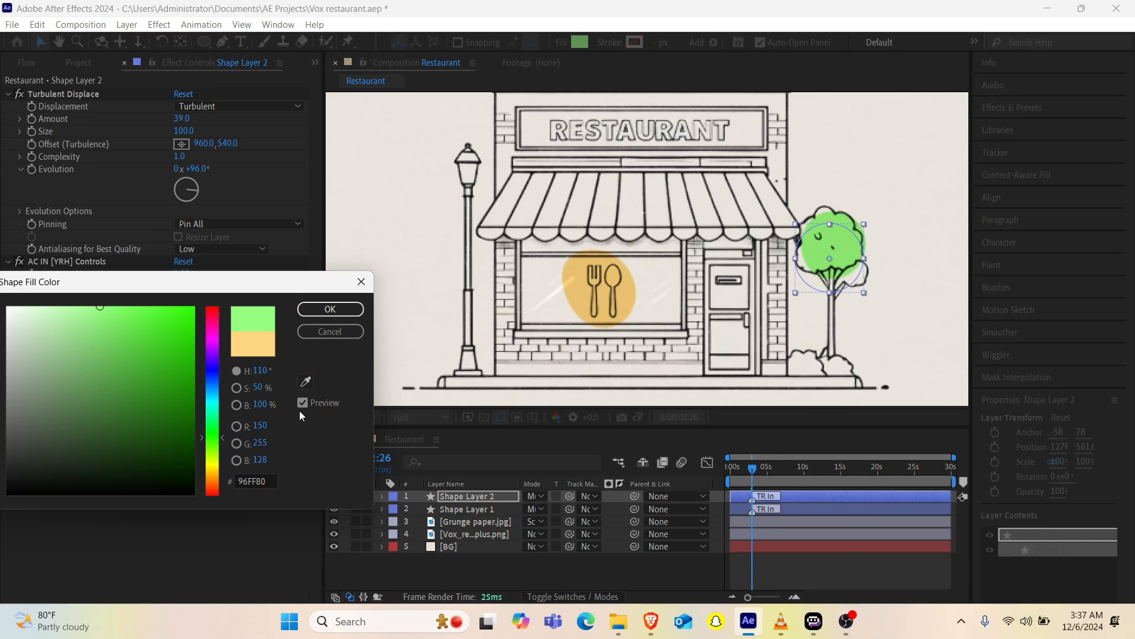
{"action": "mouse_move", "coordinate": [194, 364]}
{"action": "left_mouse_down"}
{"action": "mouse_move", "coordinate": [180, 330]}
{"action": "mouse_move", "coordinate": [103, 350]}
{"action": "left_mouse_up"}
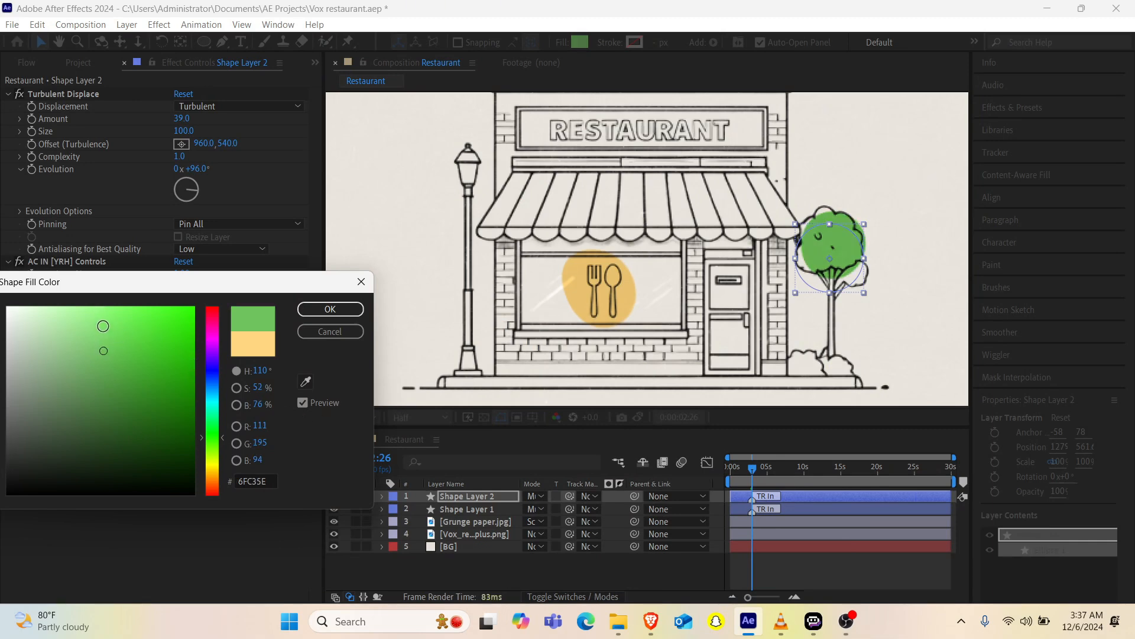
{"action": "left_click_drag", "start_coordinate": [107, 318], "coordinate": [133, 292]}
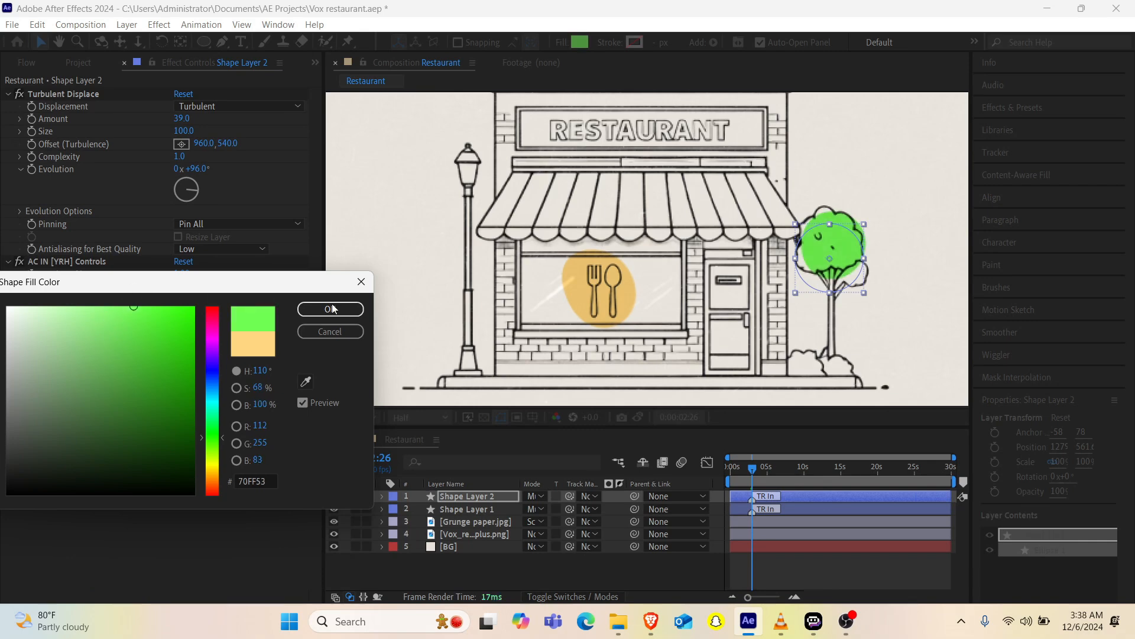
{"action": "left_click", "coordinate": [302, 310]}
Step: Scale the tree's green circle to 121%
{"action": "key", "text": "s"}
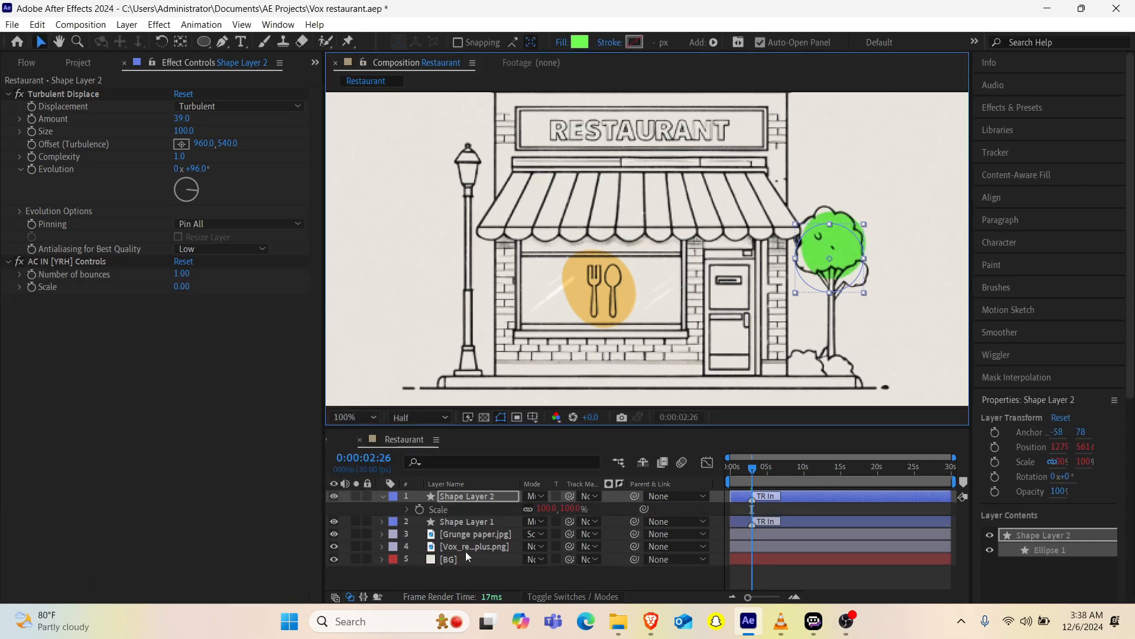
{"action": "left_click_drag", "start_coordinate": [547, 509], "coordinate": [557, 507]}
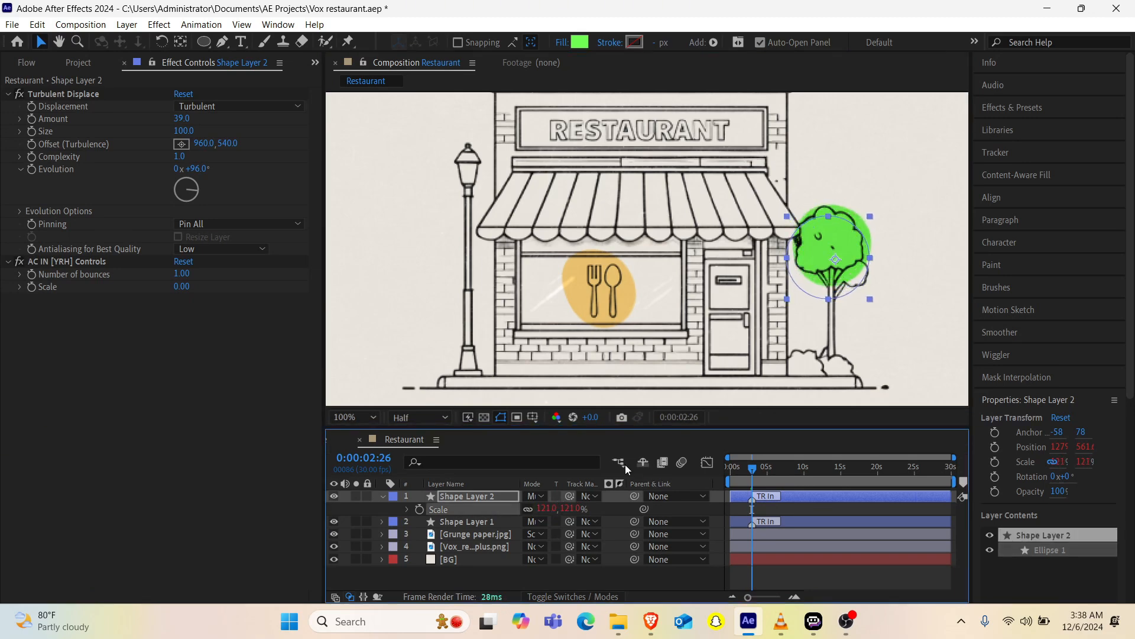
Step: Shift Shape Layer 2's TR In marker earlier to about 1.4 seconds and preview the green circle's entrance
{"action": "left_click", "coordinate": [728, 467]}
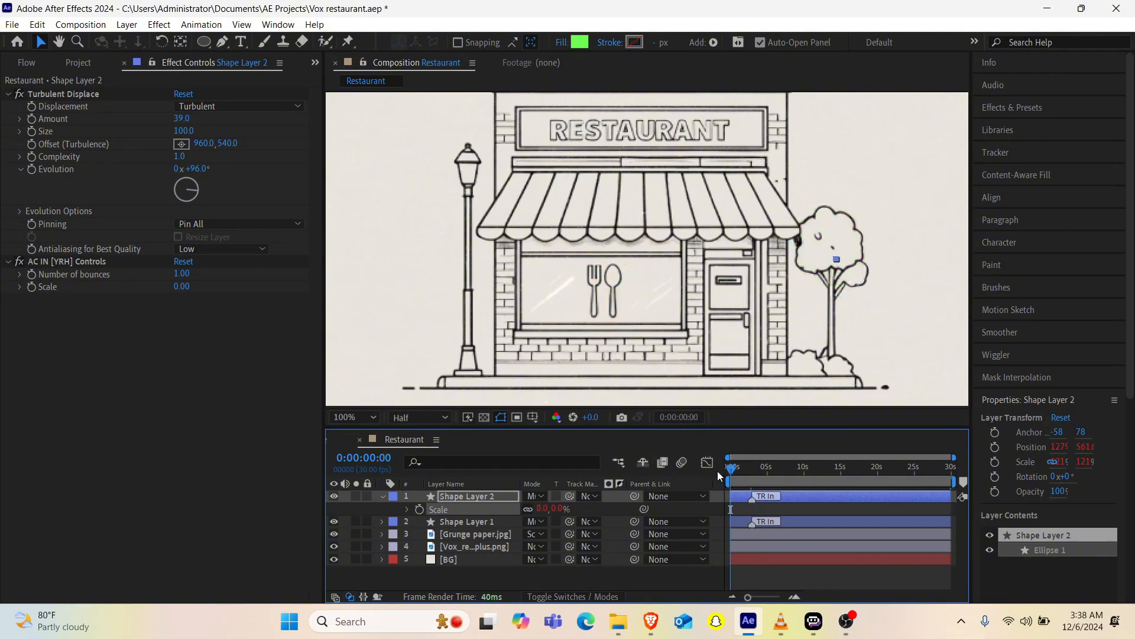
{"action": "left_click_drag", "start_coordinate": [752, 500], "coordinate": [741, 500]}
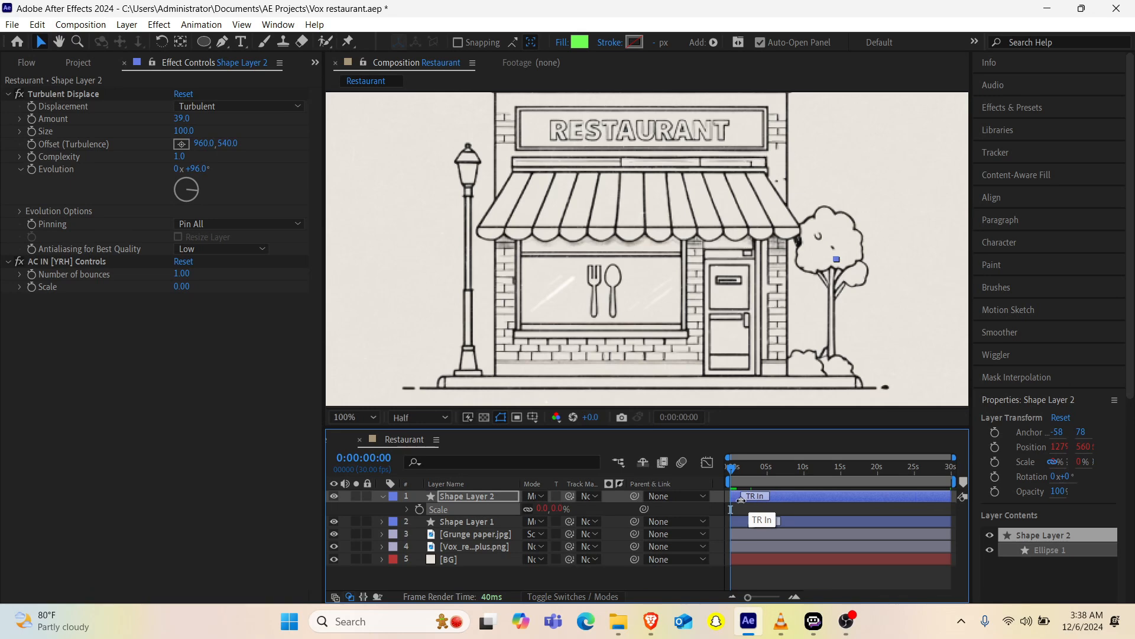
{"action": "key", "text": "space"}
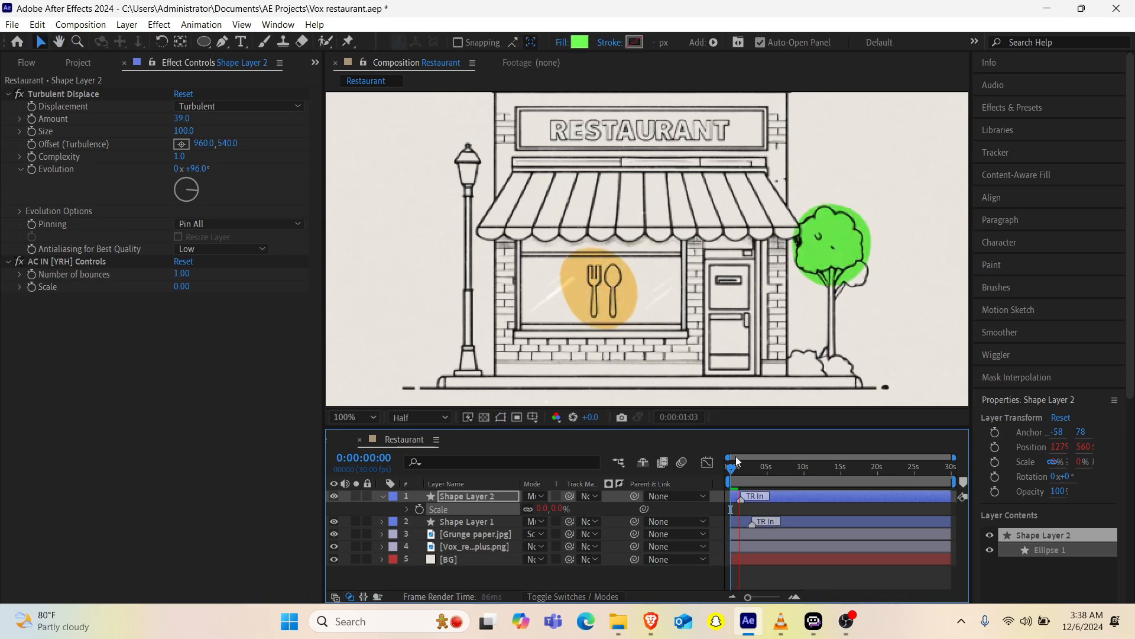
{"action": "key", "text": "space"}
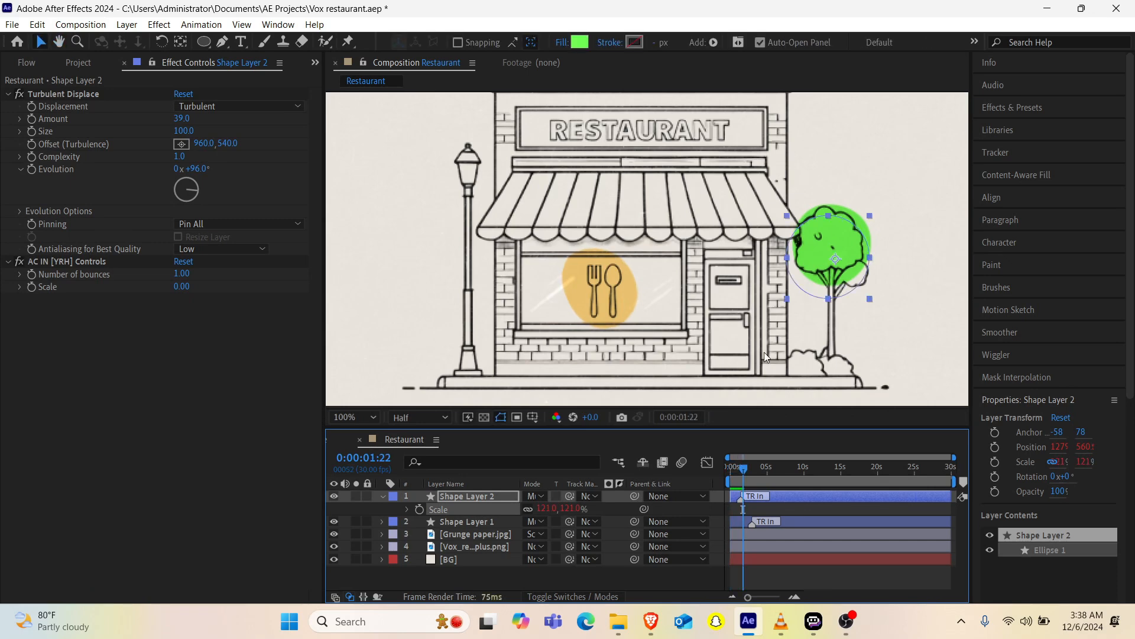
{"action": "scroll", "coordinate": [775, 242], "scroll_direction": "down", "scroll_amount": 3}
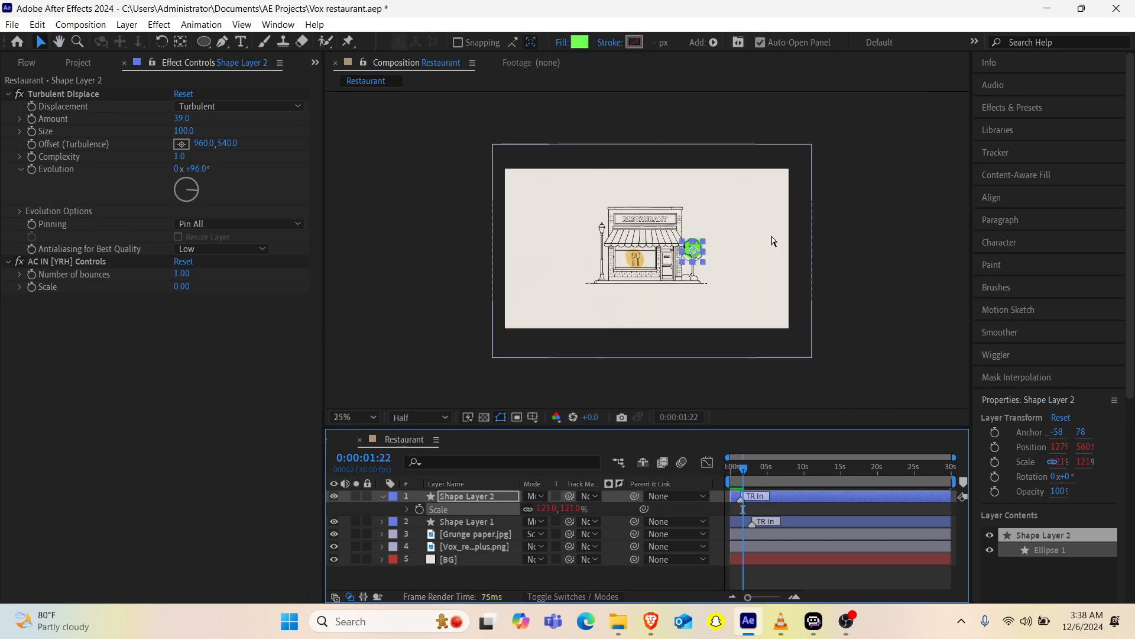
{"action": "scroll", "coordinate": [772, 240], "scroll_direction": "up", "scroll_amount": 7}
{"action": "scroll", "coordinate": [772, 240], "scroll_direction": "down", "scroll_amount": 4}
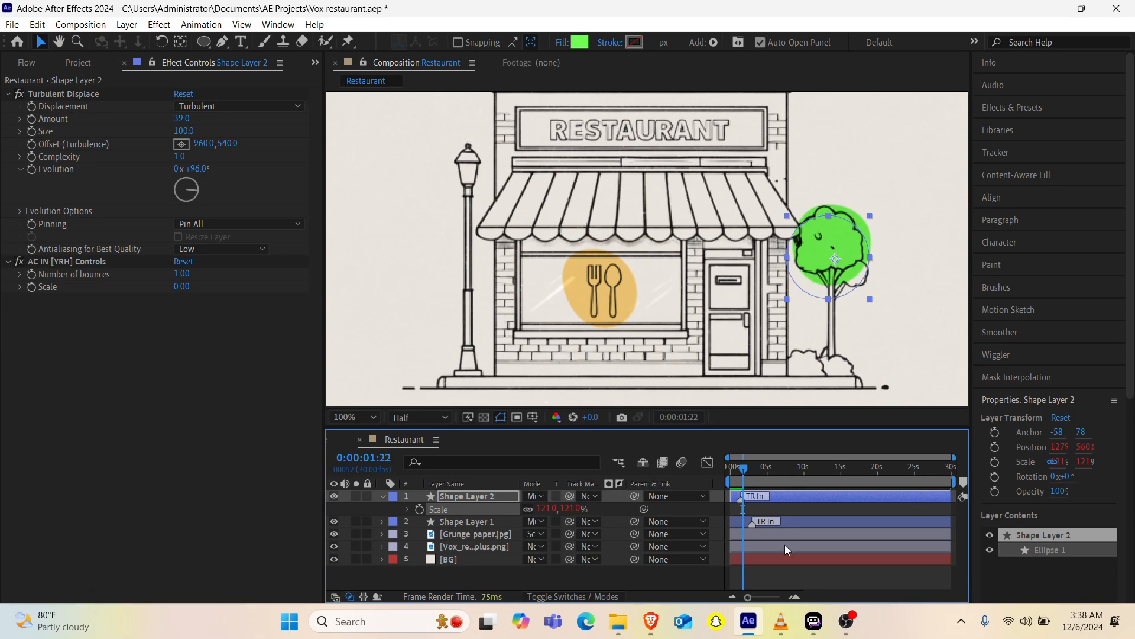
Step: Switch to the reference video in VLC, play it to the yellow shapes, and return to After Effects
{"action": "mouse_move", "coordinate": [781, 621]}
{"action": "left_click", "coordinate": [792, 516]}
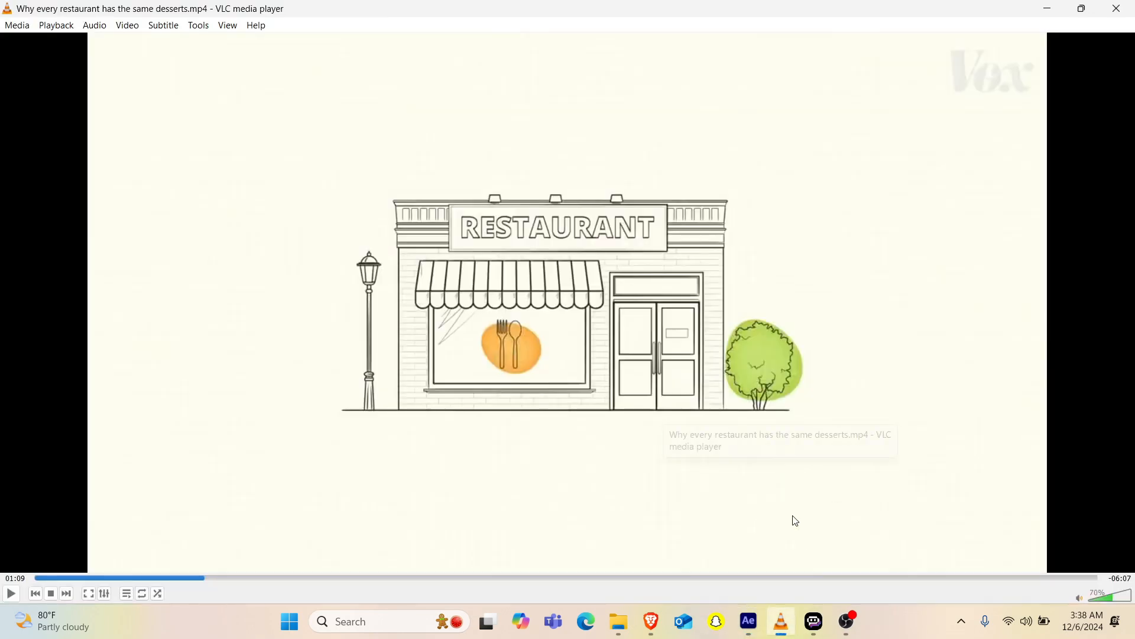
{"action": "key", "text": "space"}
{"action": "key", "text": "space"}
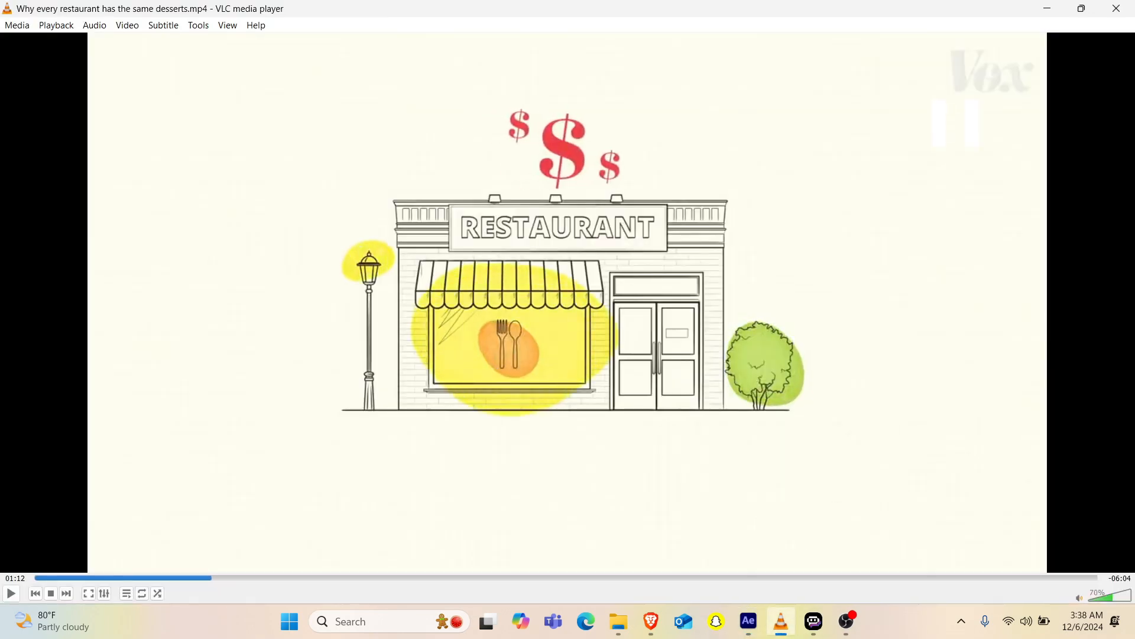
{"action": "key", "text": "f"}
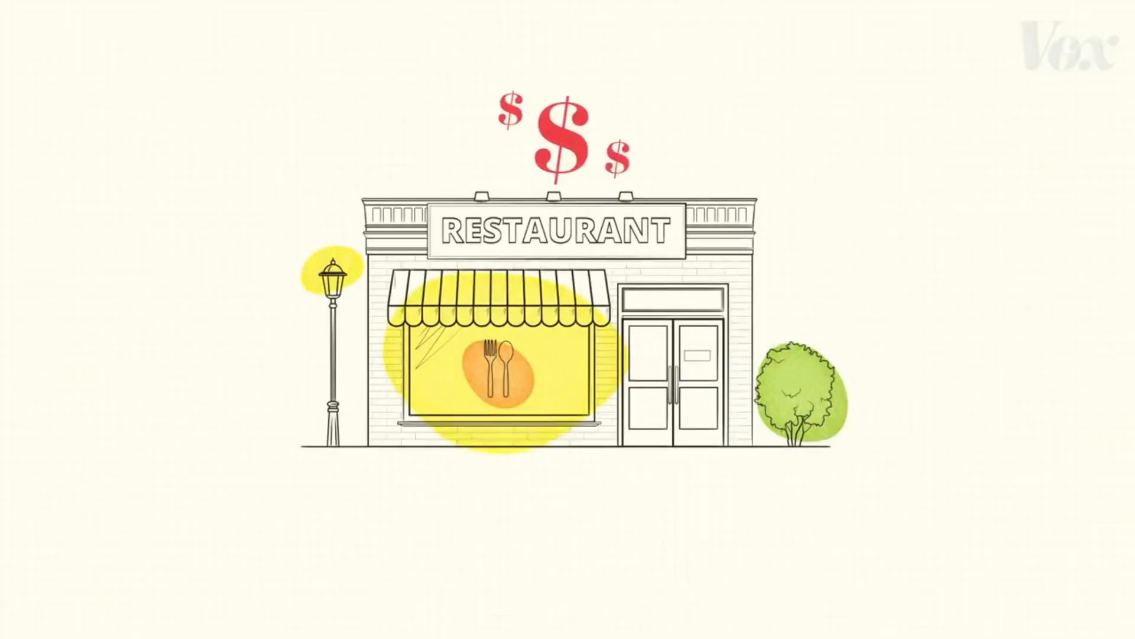
{"action": "key", "text": "alt+Tab"}
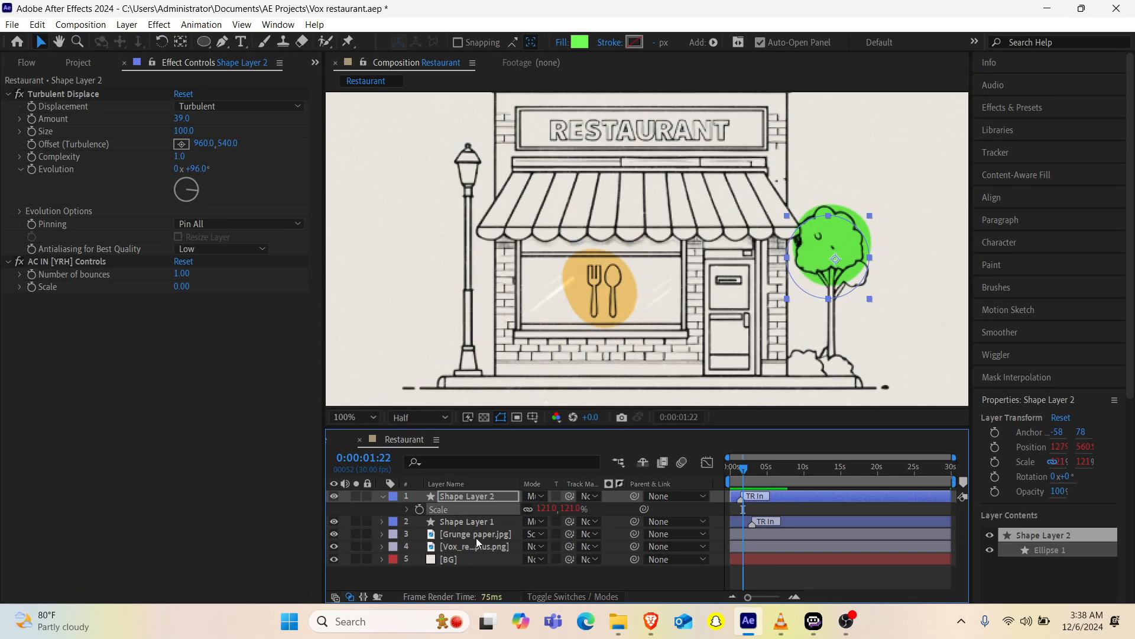
Step: Duplicate Shape Layer 1 and change the copy's fill to yellow FAFF00
{"action": "left_click", "coordinate": [477, 524]}
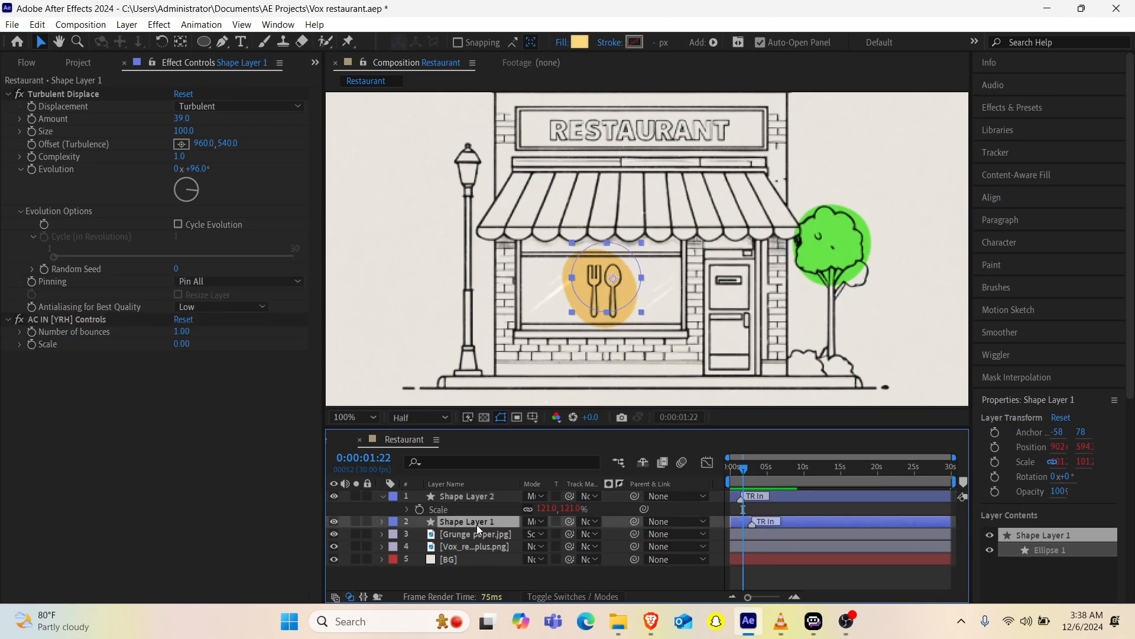
{"action": "key", "text": "ctrl+d"}
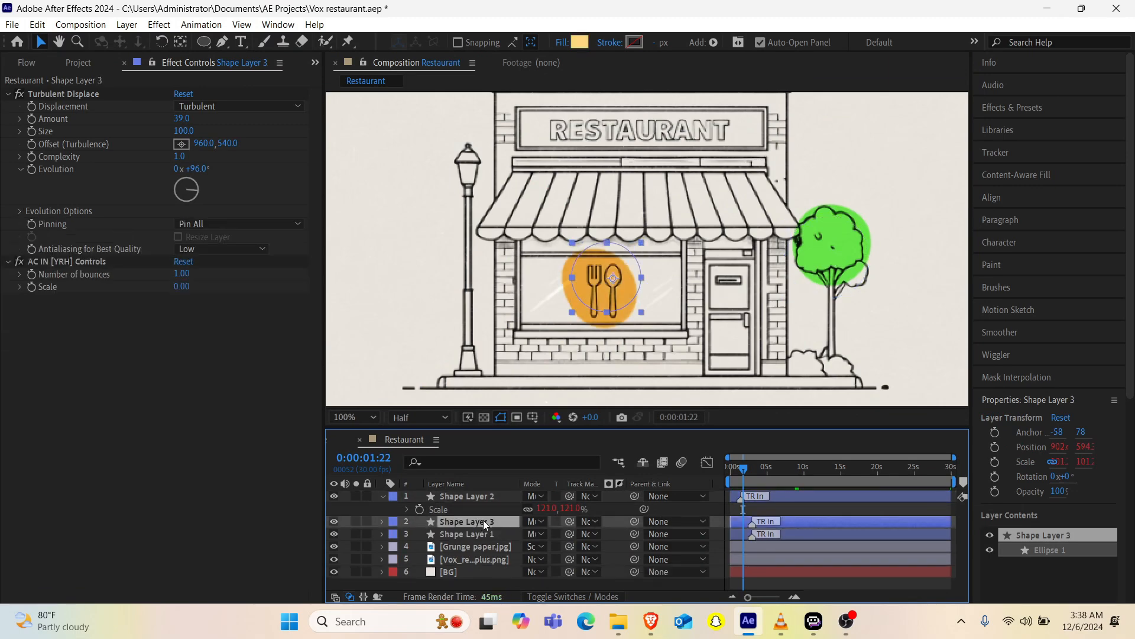
{"action": "left_click", "coordinate": [581, 43]}
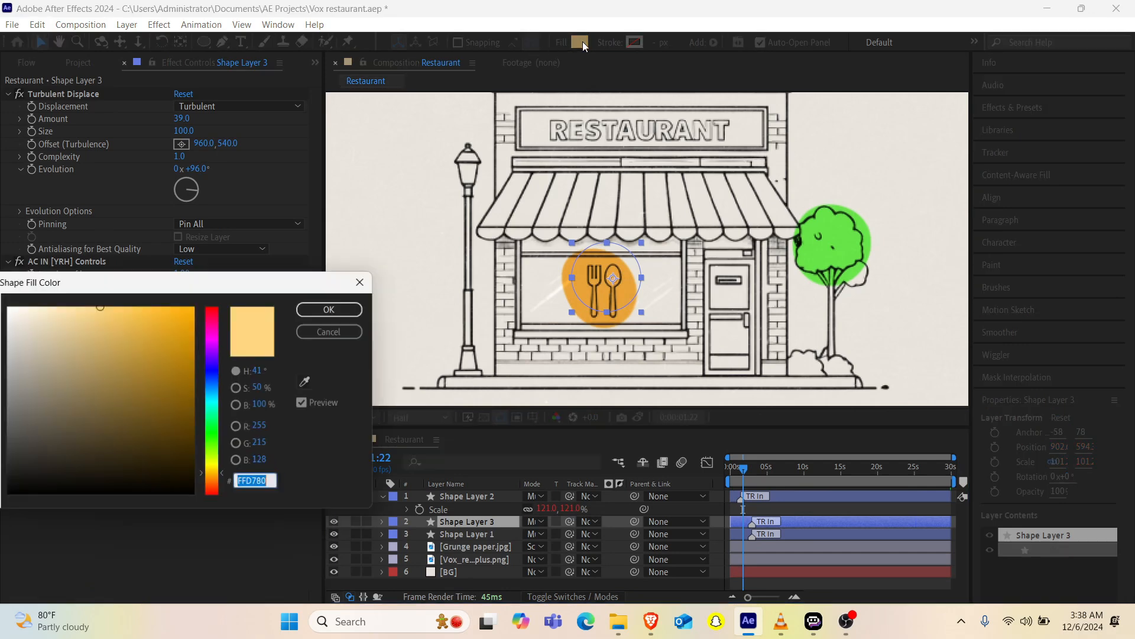
{"action": "left_click", "coordinate": [212, 463]}
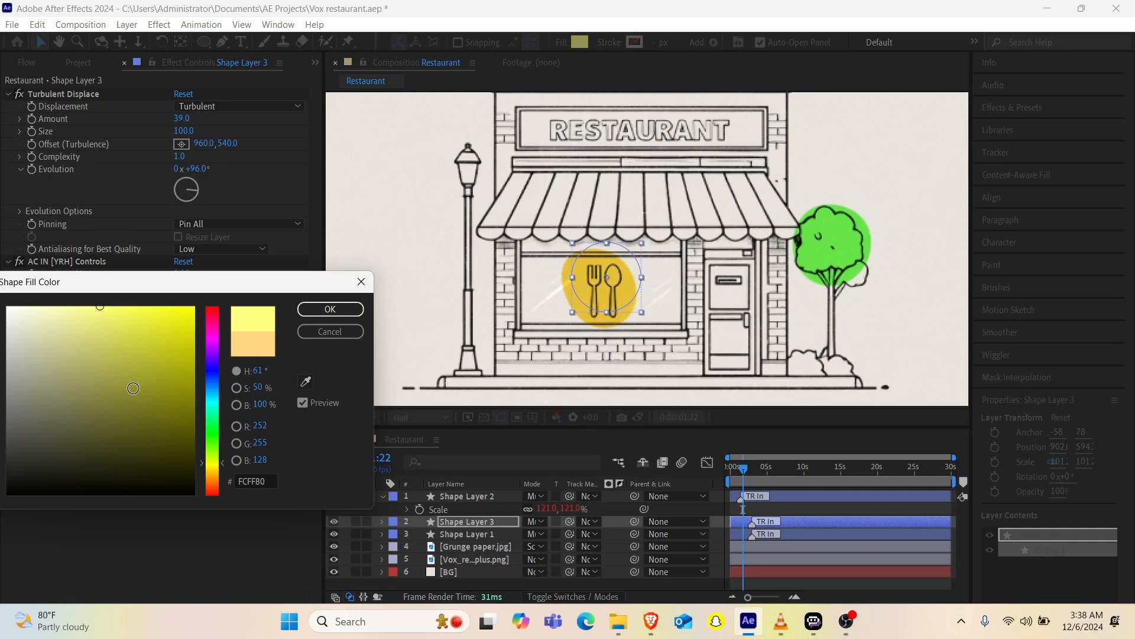
{"action": "left_click_drag", "start_coordinate": [133, 388], "coordinate": [195, 307]}
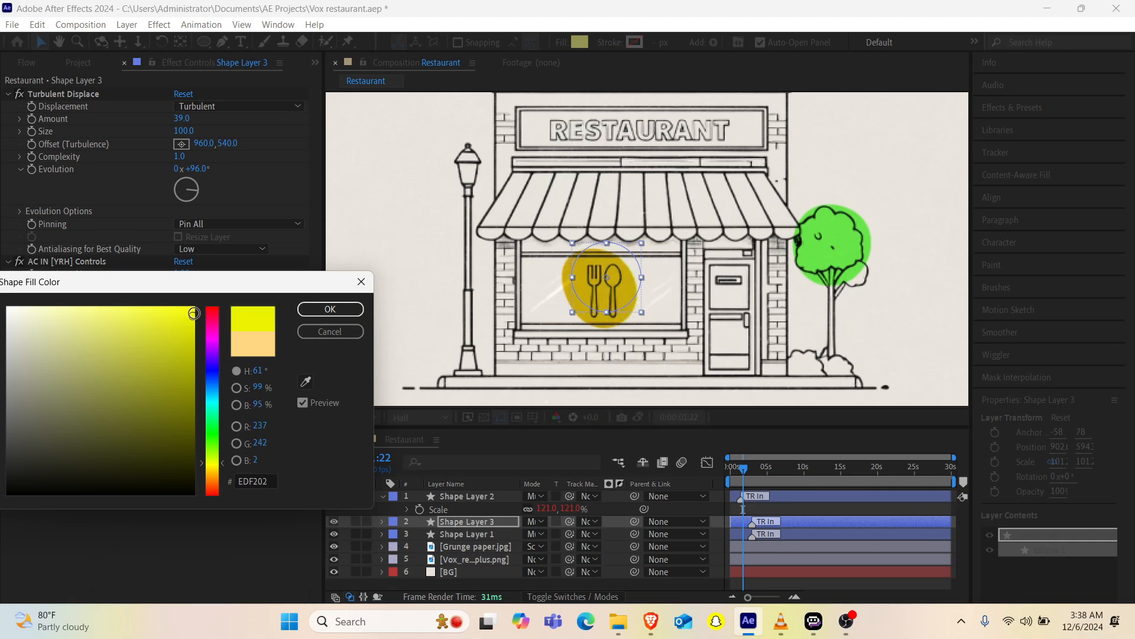
{"action": "left_click", "coordinate": [308, 308]}
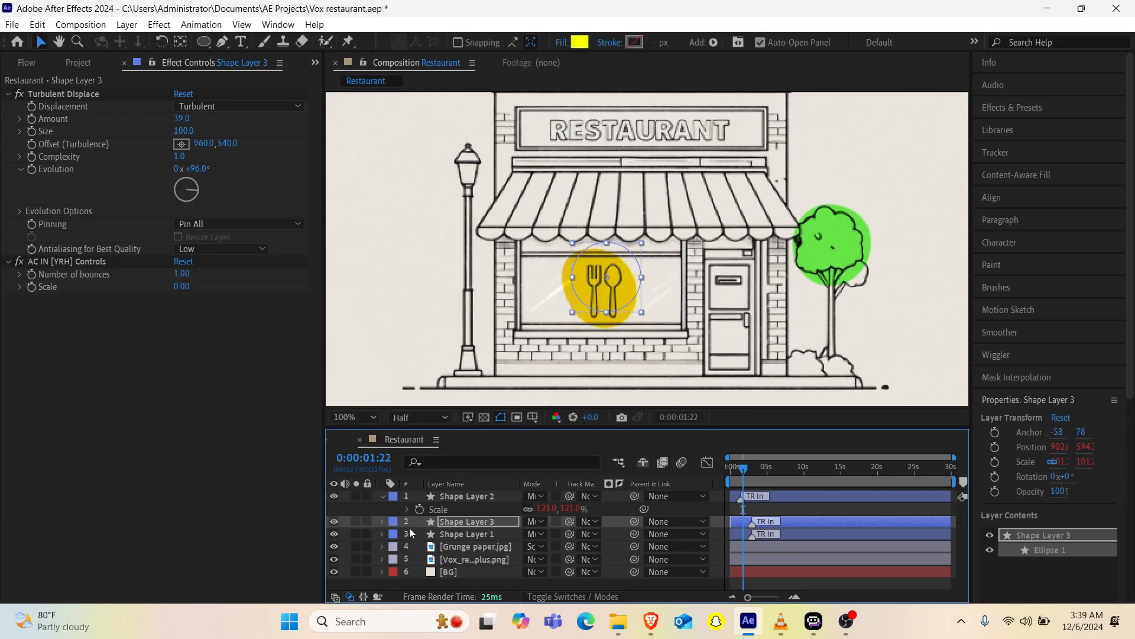
Step: Move Shape Layer 3 below Shape Layer 1 and scale it to about 190%
{"action": "left_click", "coordinate": [334, 520]}
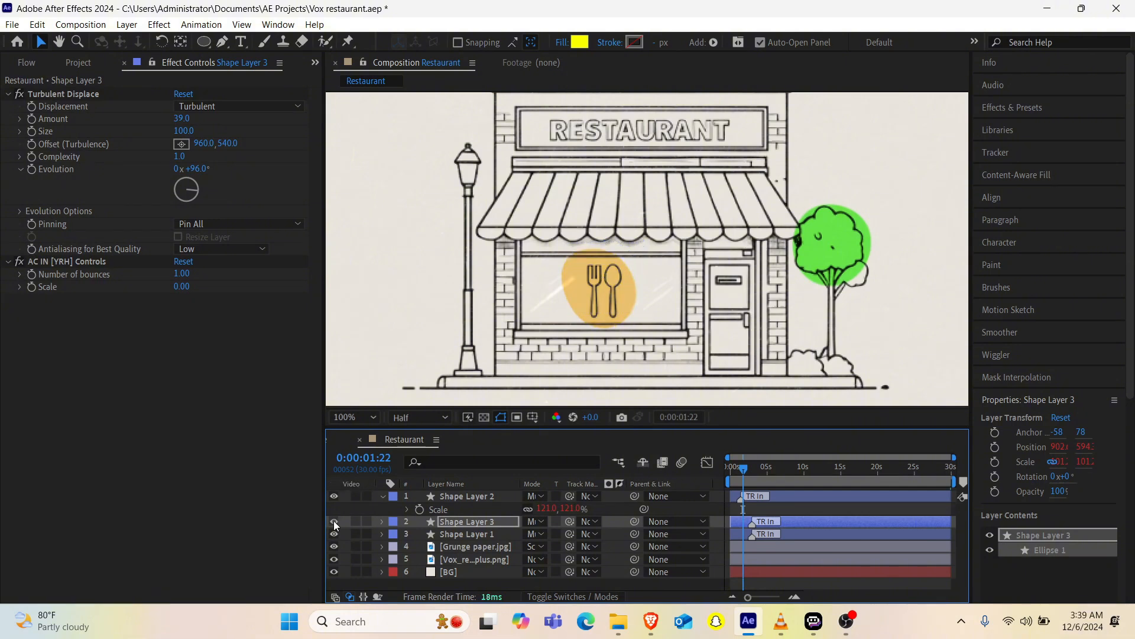
{"action": "left_click", "coordinate": [334, 521]}
{"action": "left_click_drag", "start_coordinate": [453, 519], "coordinate": [451, 537]}
{"action": "key", "text": "s"}
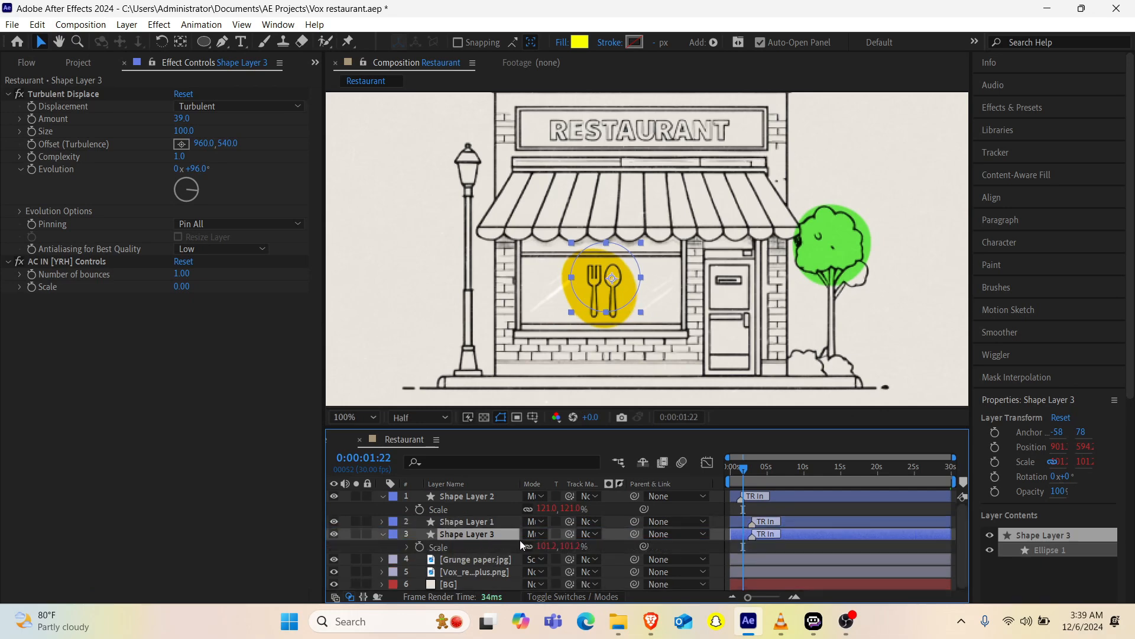
{"action": "left_click_drag", "start_coordinate": [554, 544], "coordinate": [595, 532]}
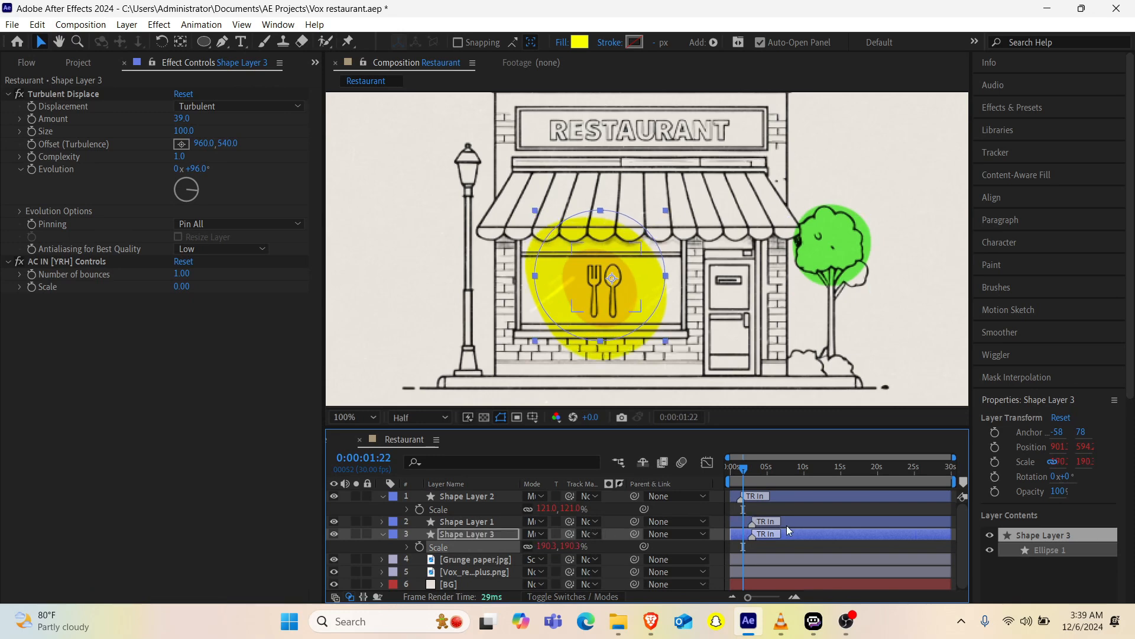
Step: Shift Shape Layer 3 later so its TR In marker sits at about 6 seconds, previewing the entrance timing
{"action": "left_click_drag", "start_coordinate": [795, 531], "coordinate": [831, 528]}
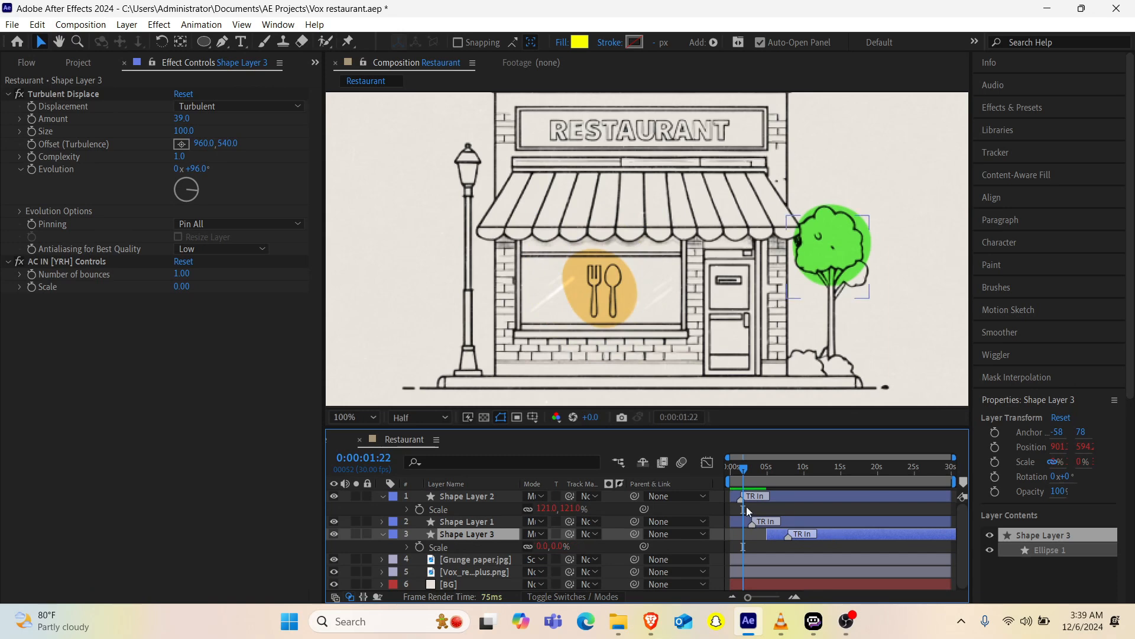
{"action": "left_click_drag", "start_coordinate": [743, 475], "coordinate": [698, 482]}
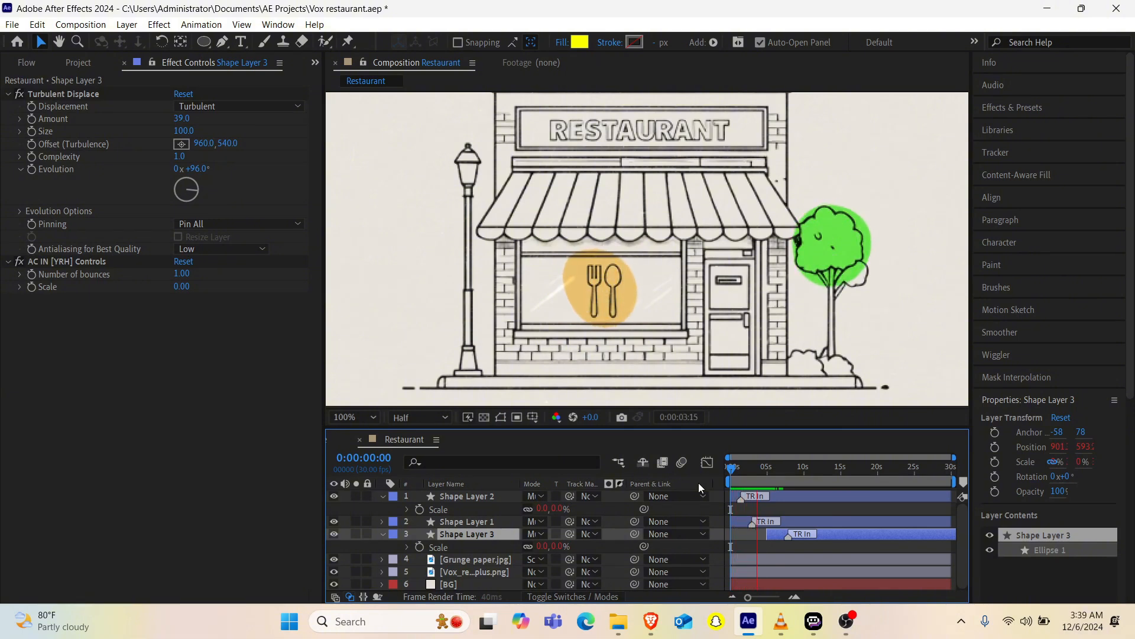
{"action": "key", "text": "space"}
{"action": "left_click_drag", "start_coordinate": [842, 537], "coordinate": [829, 540]}
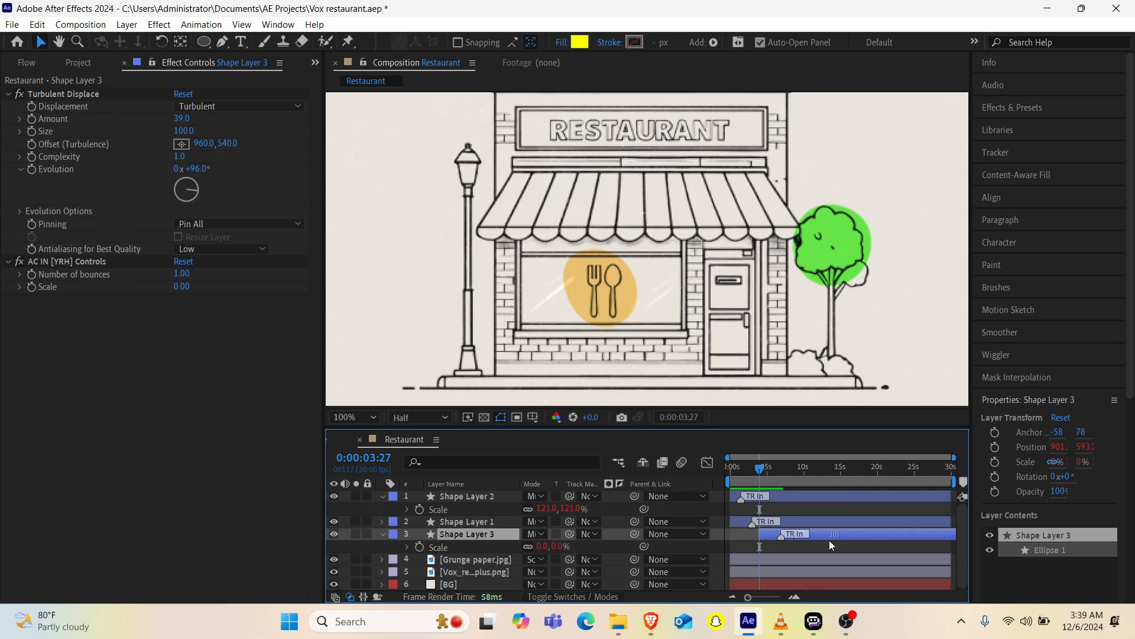
{"action": "left_click", "coordinate": [734, 465]}
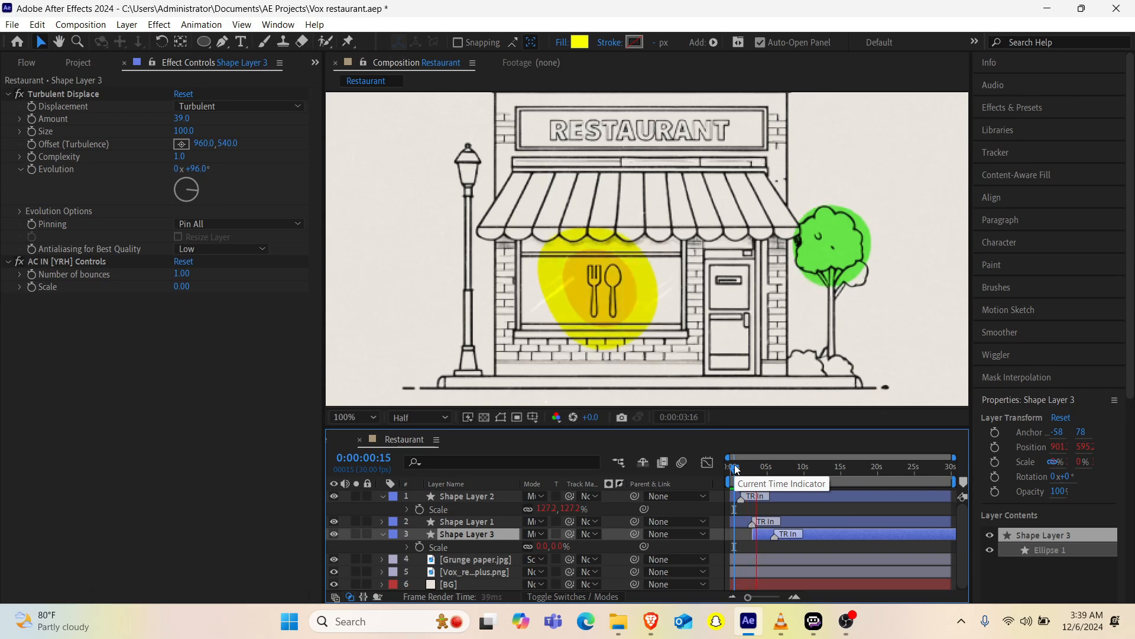
{"action": "key", "text": "space"}
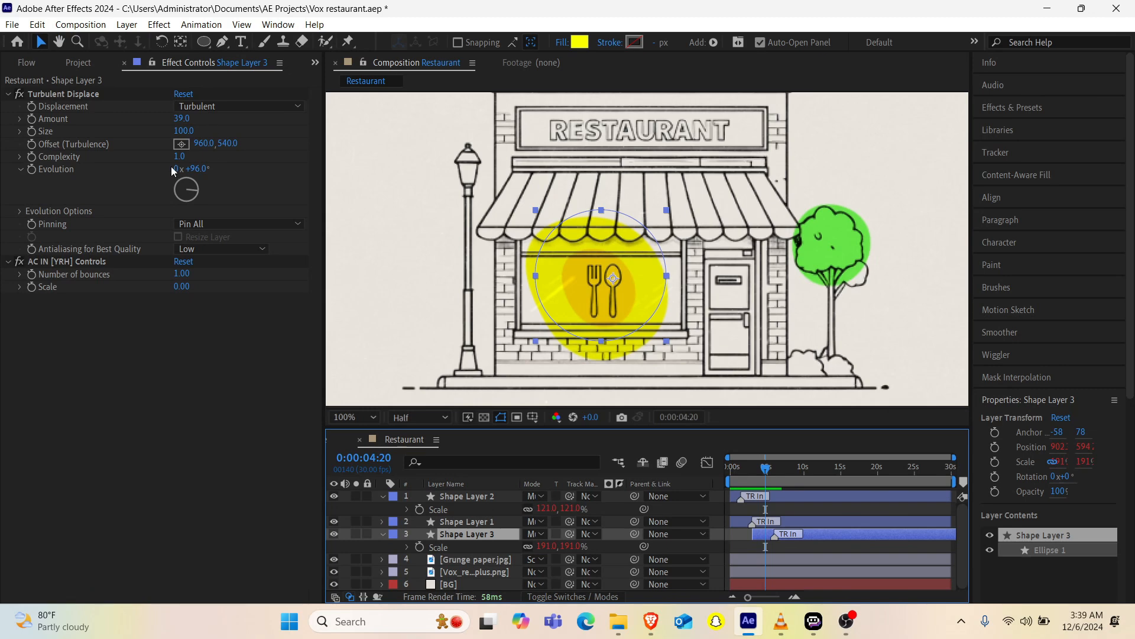
Step: Set Shape Layer 3's Turbulent Displace Amount to 50
{"action": "left_click", "coordinate": [181, 119]}
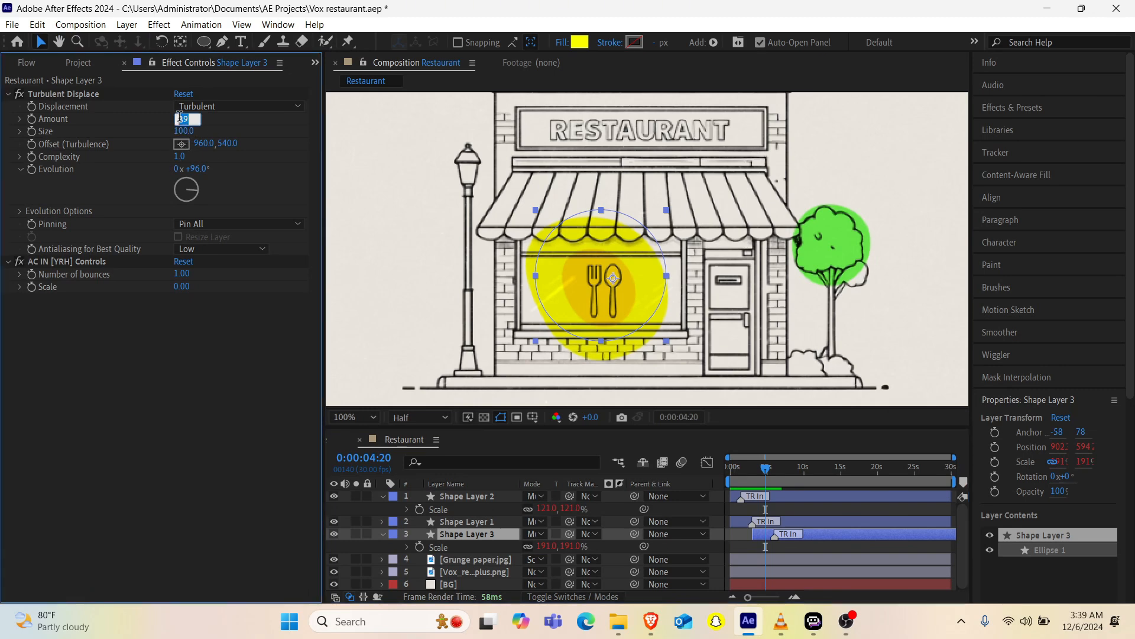
{"action": "type", "text": "50"}
{"action": "key", "text": "Return"}
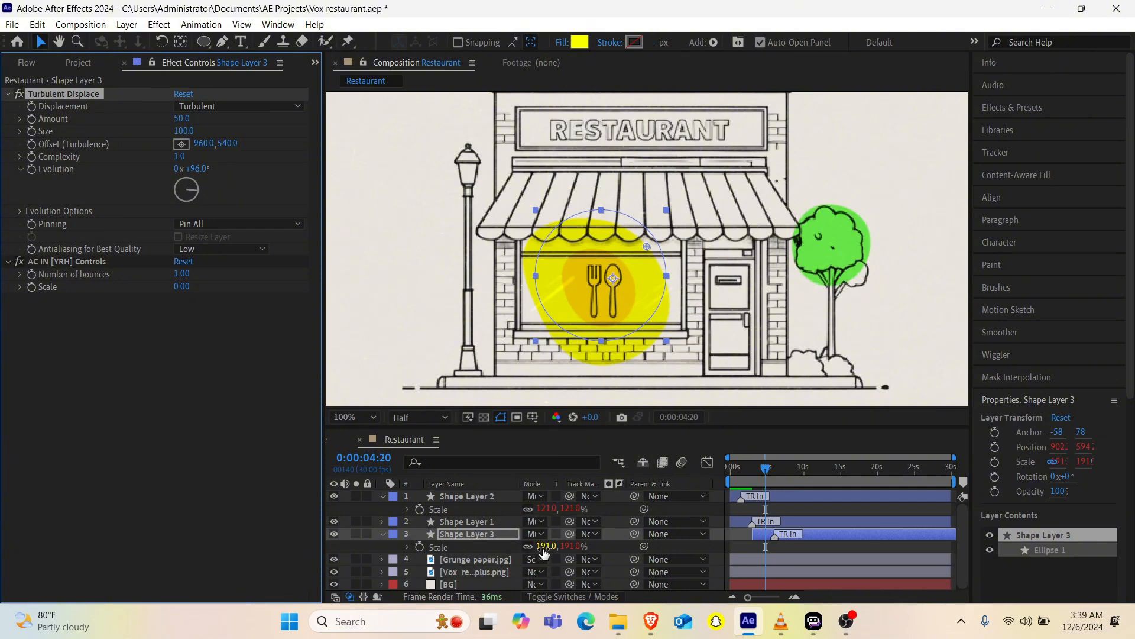
Step: Scale Shape Layer 3 to about 276% around the restaurant window and set its Turbulent Displace Evolution to -186°
{"action": "left_click_drag", "start_coordinate": [544, 546], "coordinate": [525, 549]}
{"action": "mouse_move", "coordinate": [781, 621]}
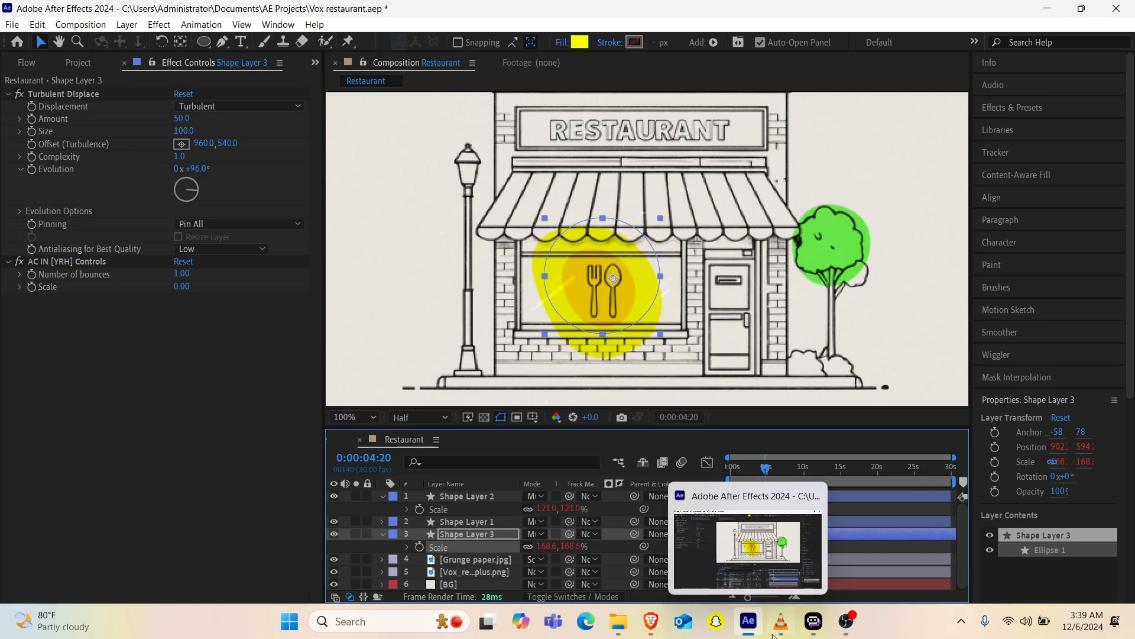
{"action": "mouse_move", "coordinate": [759, 523]}
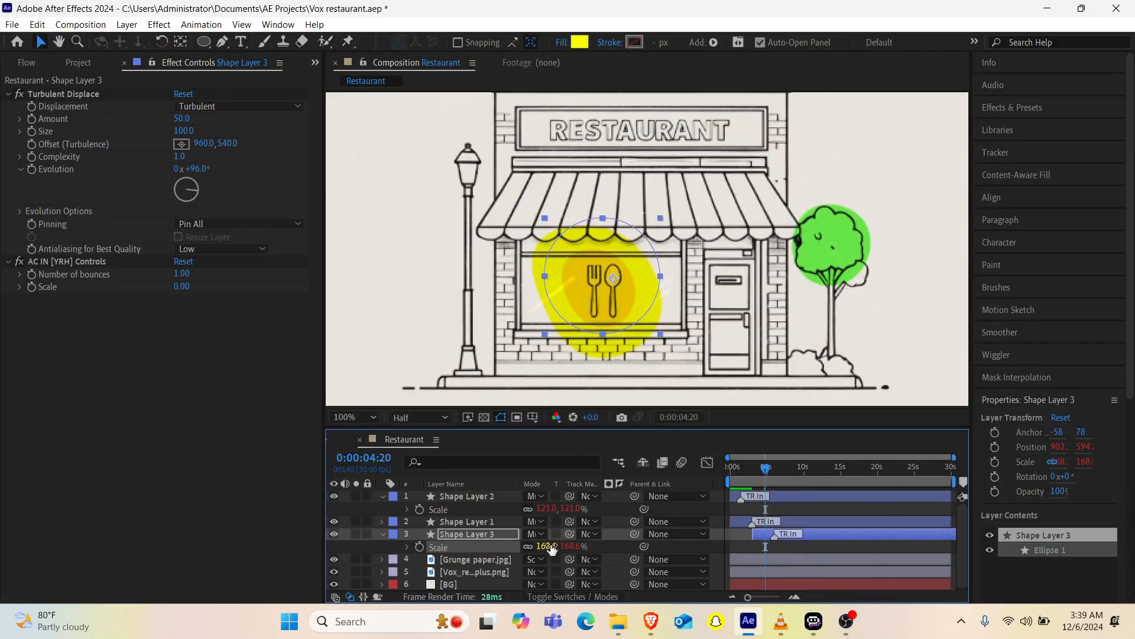
{"action": "left_click_drag", "start_coordinate": [547, 546], "coordinate": [609, 526]}
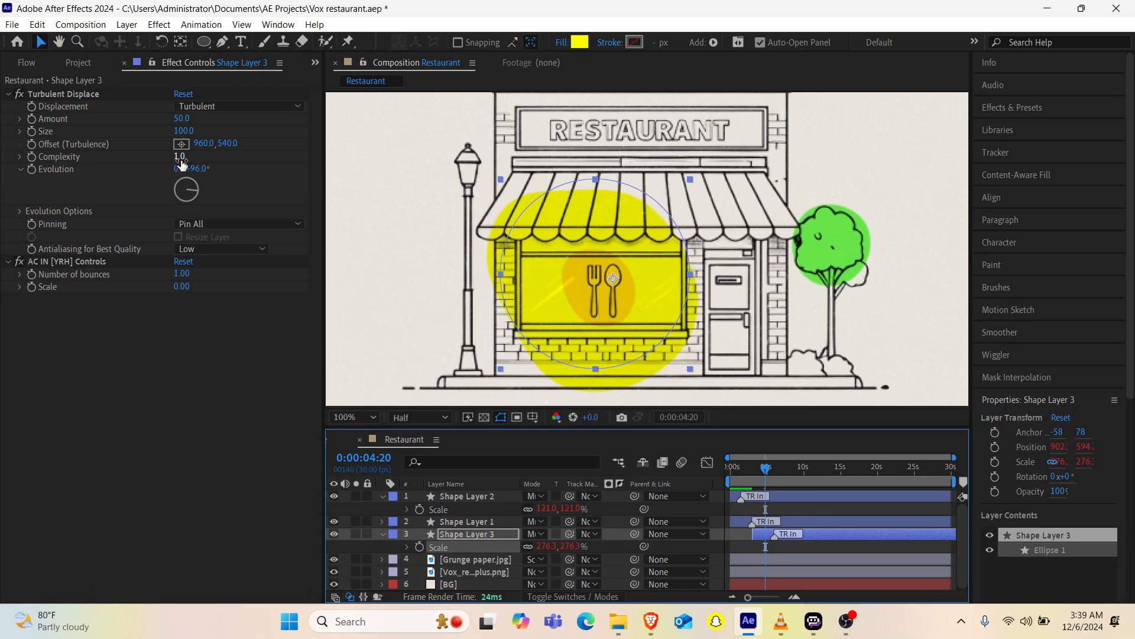
{"action": "left_click_drag", "start_coordinate": [198, 193], "coordinate": [194, 239]}
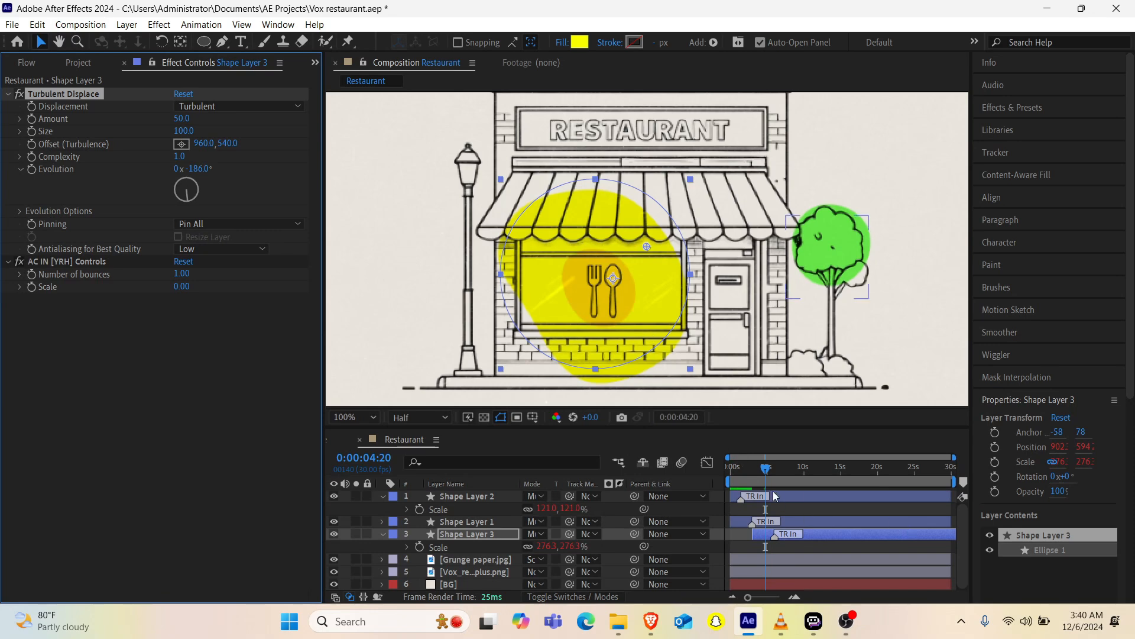
Step: Duplicate Shape Layer 3 and move the copy over the street lamp
{"action": "left_click", "coordinate": [456, 537]}
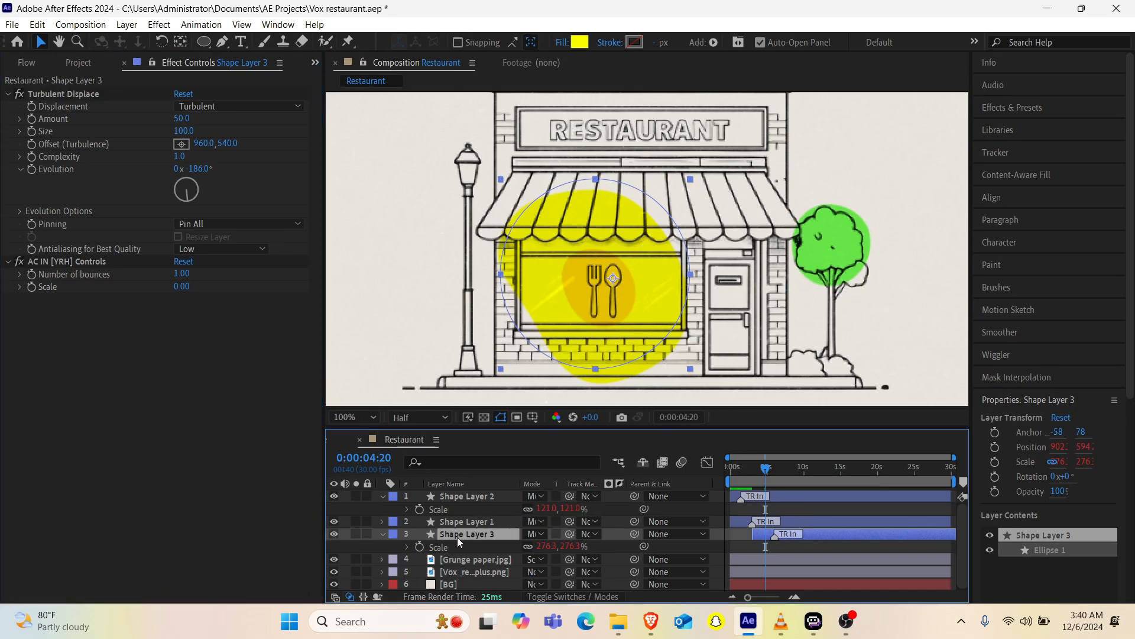
{"action": "key", "text": "ctrl+d"}
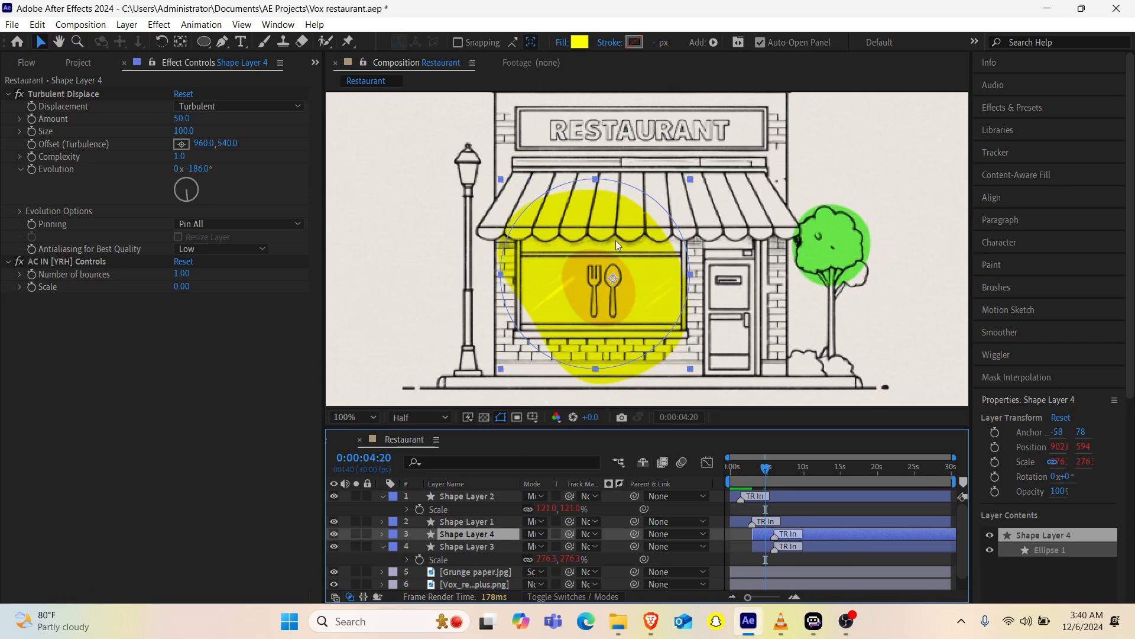
{"action": "left_click_drag", "start_coordinate": [603, 281], "coordinate": [465, 188]}
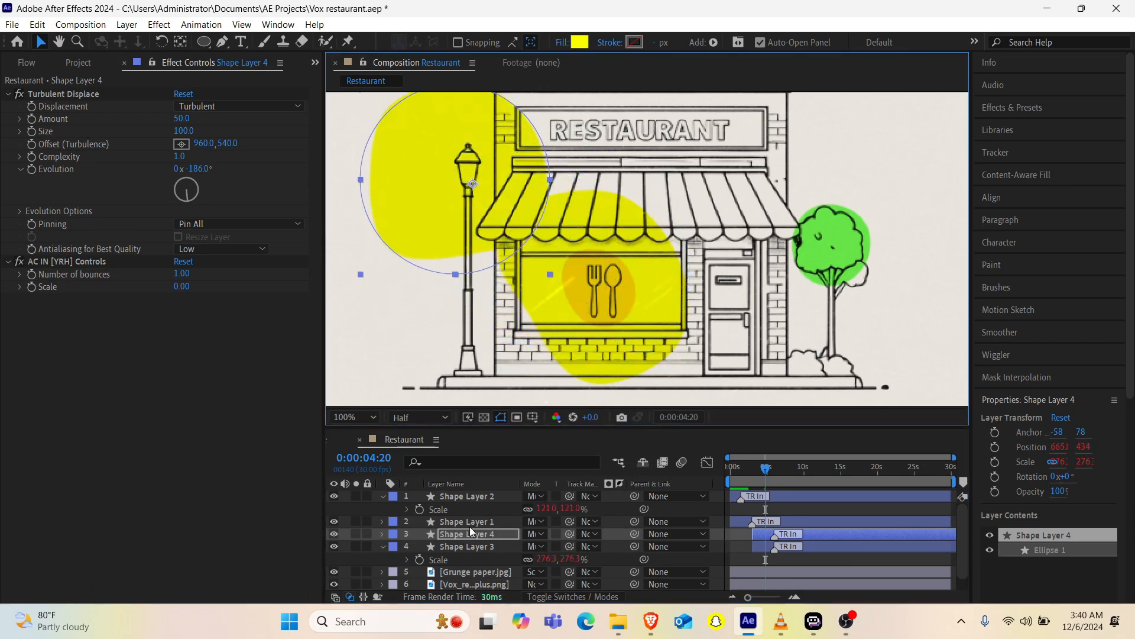
Step: Scale Shape Layer 4 to 70.1% and align its yellow shape with the lamp head
{"action": "key", "text": "s"}
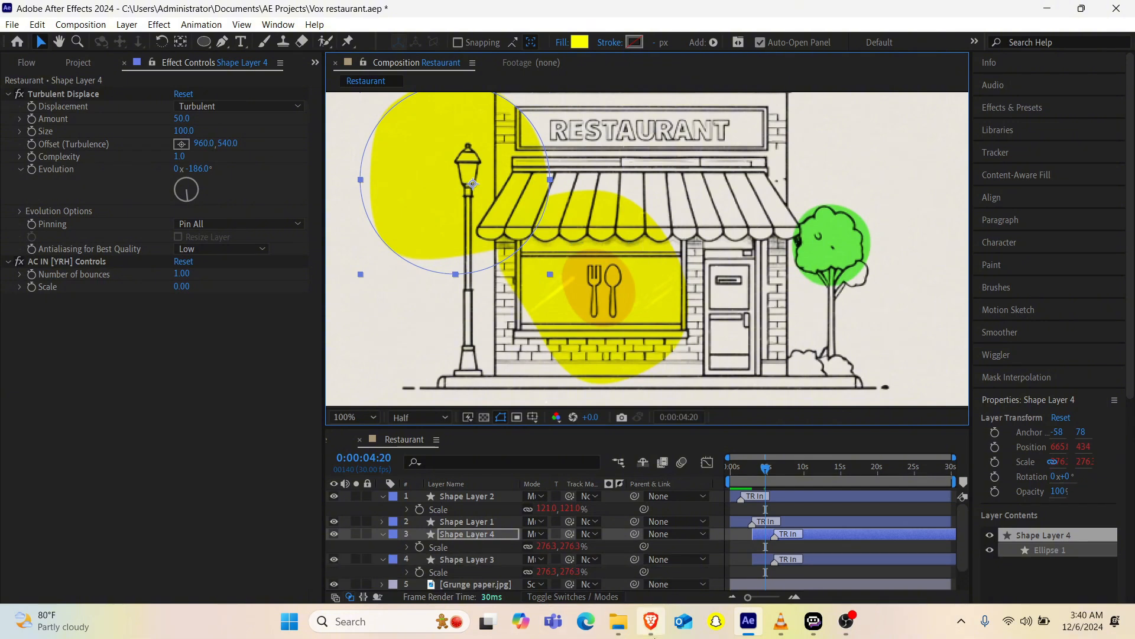
{"action": "left_click", "coordinate": [544, 546]}
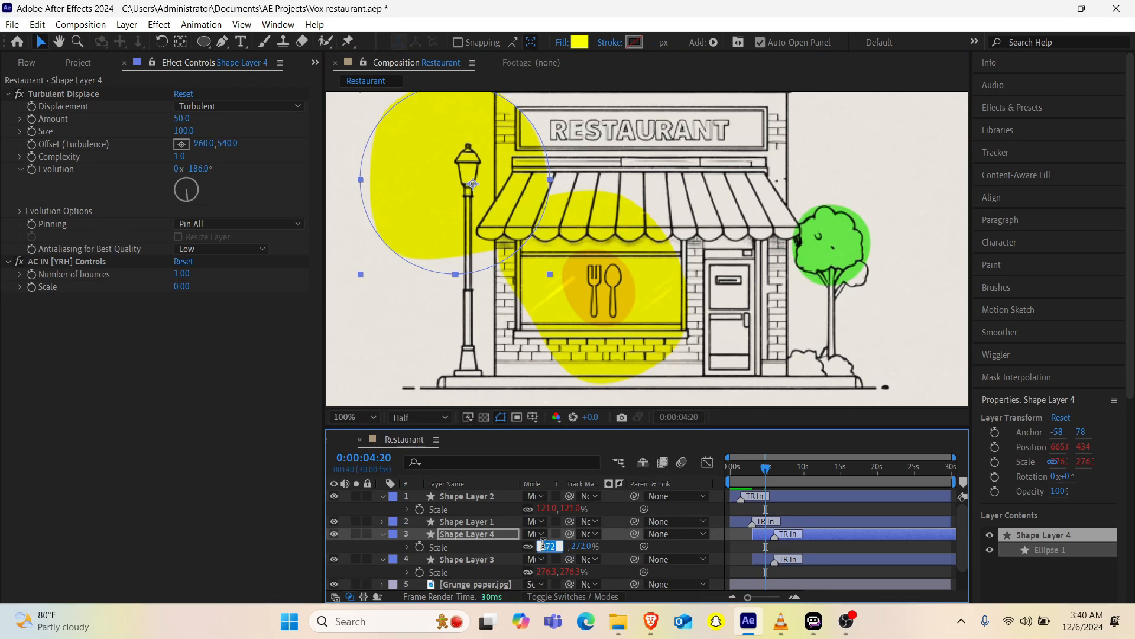
{"action": "type", "text": "70.1"}
{"action": "key", "text": "Return"}
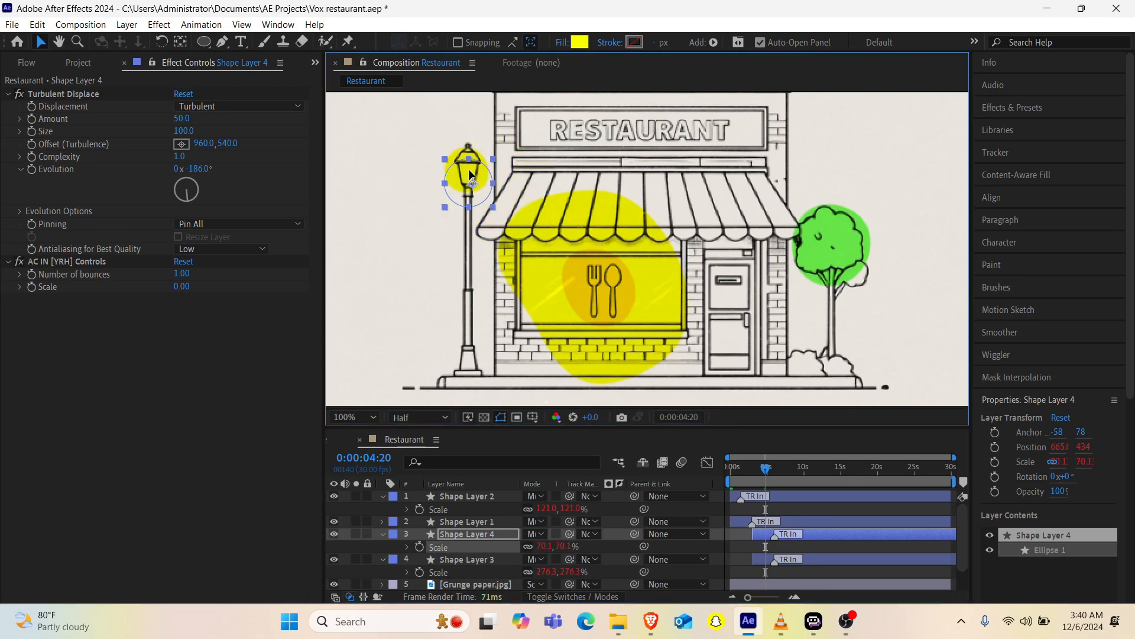
{"action": "left_click_drag", "start_coordinate": [470, 176], "coordinate": [467, 163]}
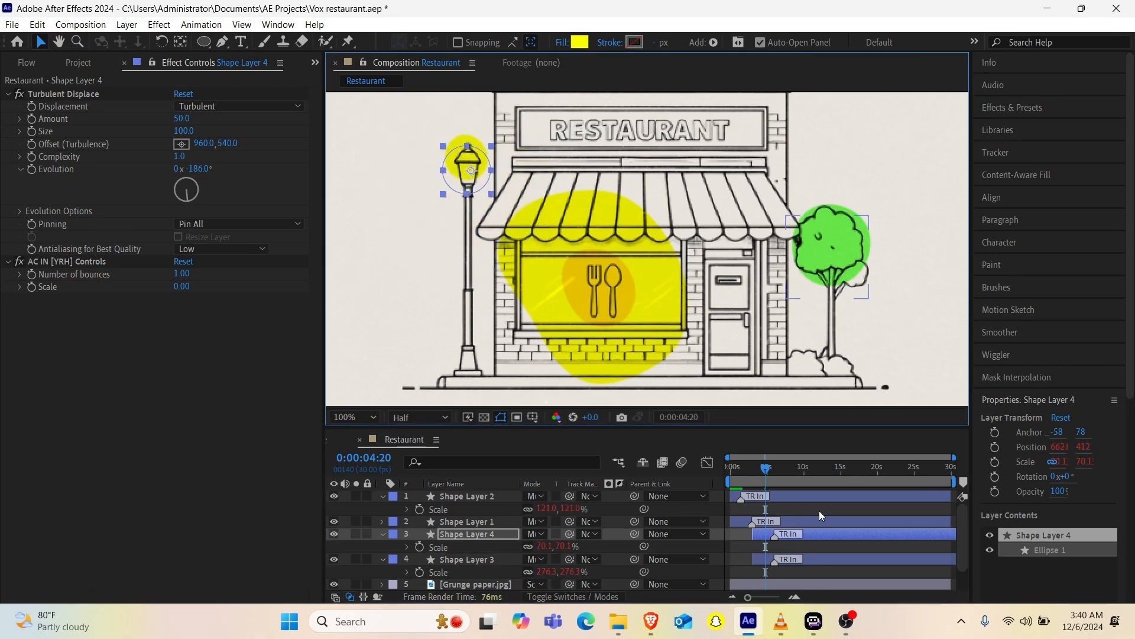
Step: Save the project and collapse the expanded Scale properties of the shape layers
{"action": "left_click", "coordinate": [383, 496]}
{"action": "key", "text": "ctrl+s"}
{"action": "left_click", "coordinate": [382, 496]}
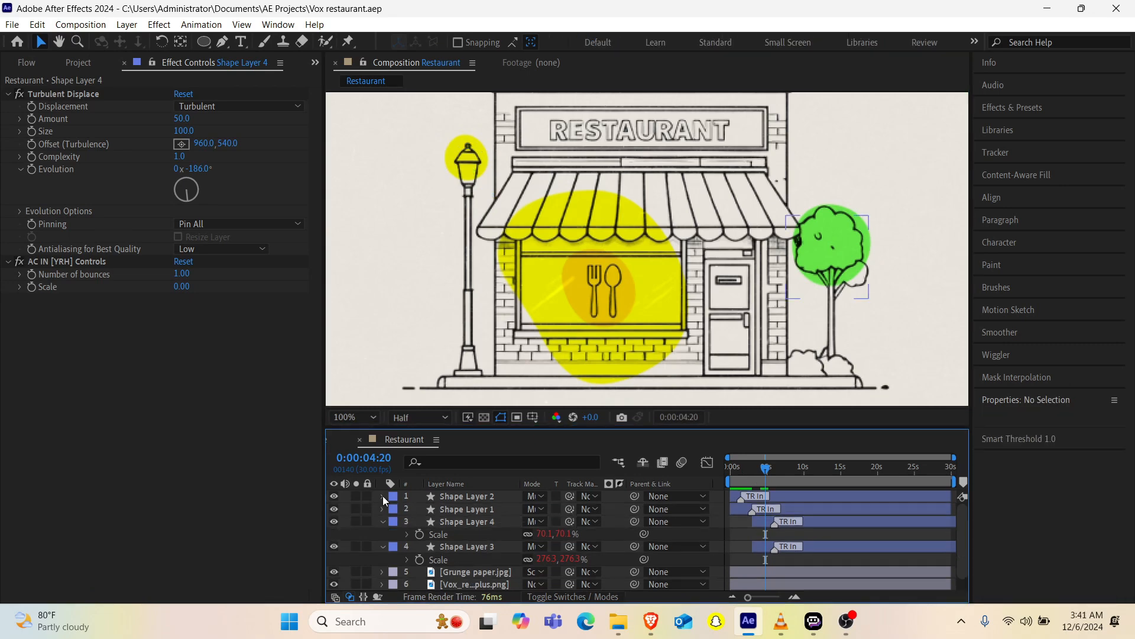
{"action": "left_click", "coordinate": [384, 523]}
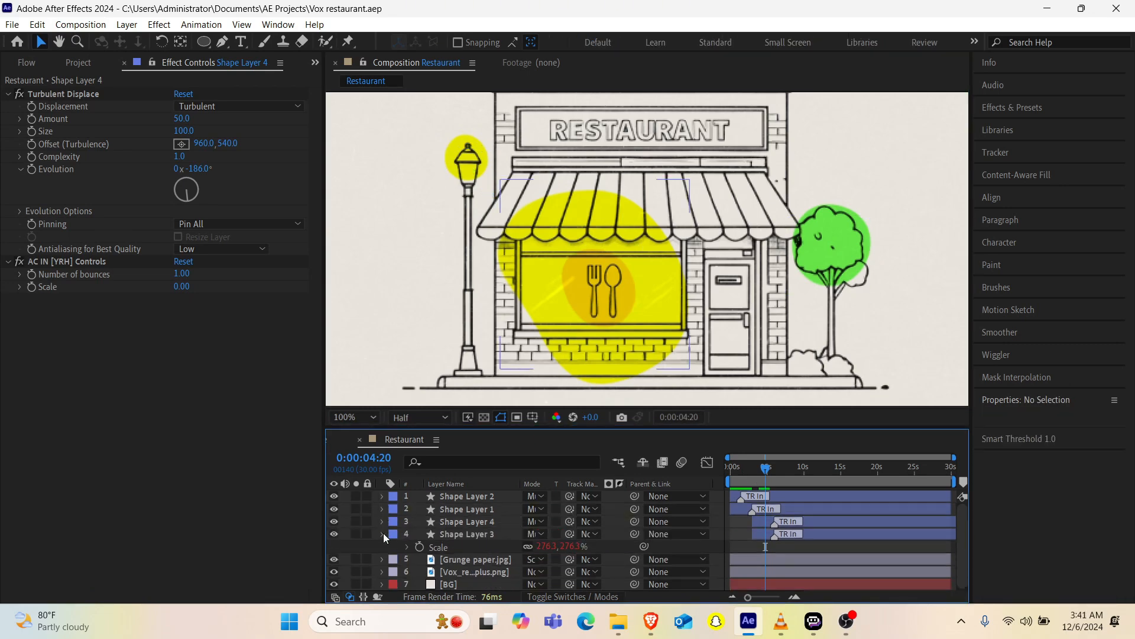
{"action": "left_click", "coordinate": [383, 533]}
Step: Preview the composition from the first frame to check all the colored shapes' entrances
{"action": "left_click_drag", "start_coordinate": [739, 467], "coordinate": [710, 474]}
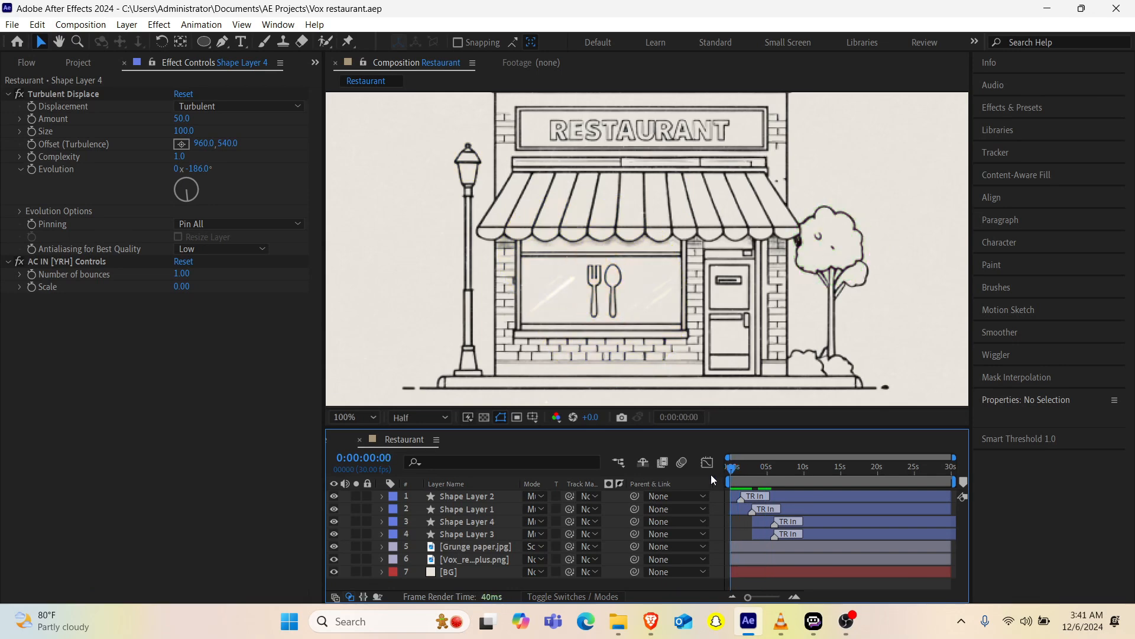
{"action": "key", "text": "space"}
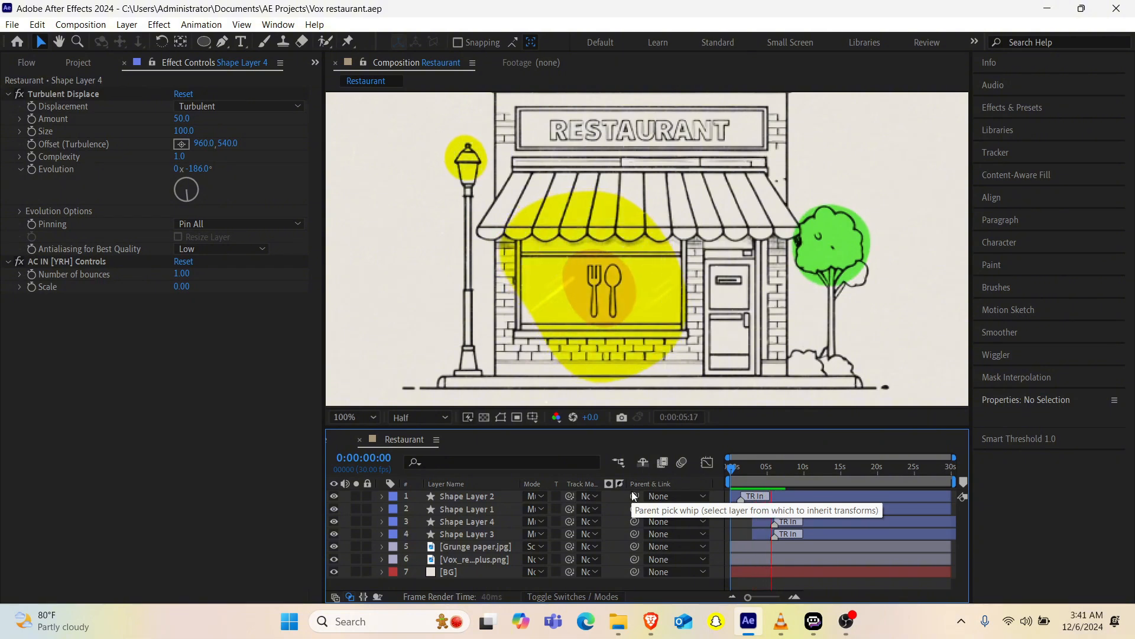
Step: Stop the preview and compare the restaurant scene with the Vox reference video in VLC
{"action": "key", "text": "space"}
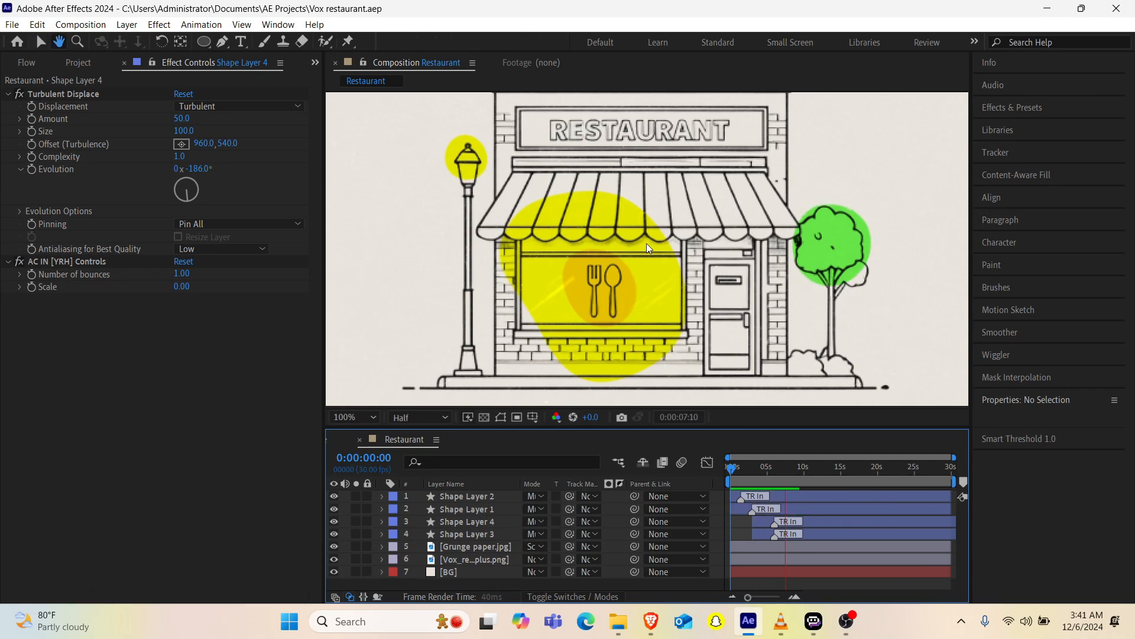
{"action": "scroll", "coordinate": [647, 243], "scroll_direction": "down", "scroll_amount": 2}
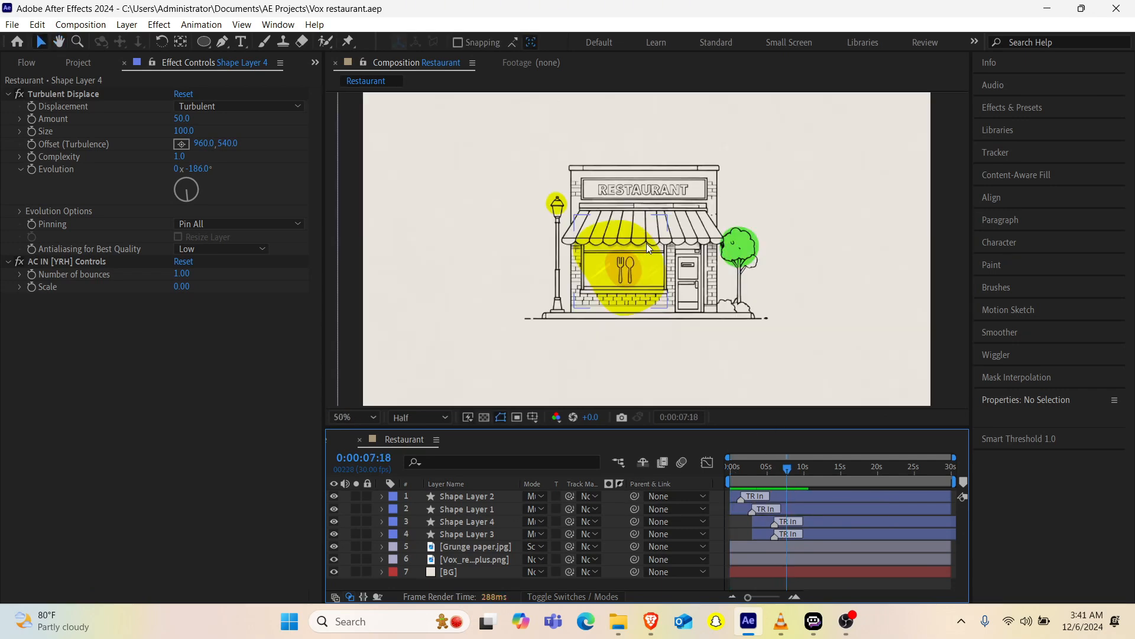
{"action": "scroll", "coordinate": [647, 243], "scroll_direction": "up", "scroll_amount": 2}
{"action": "scroll", "coordinate": [647, 243], "scroll_direction": "down", "scroll_amount": 2}
{"action": "mouse_move", "coordinate": [780, 626]}
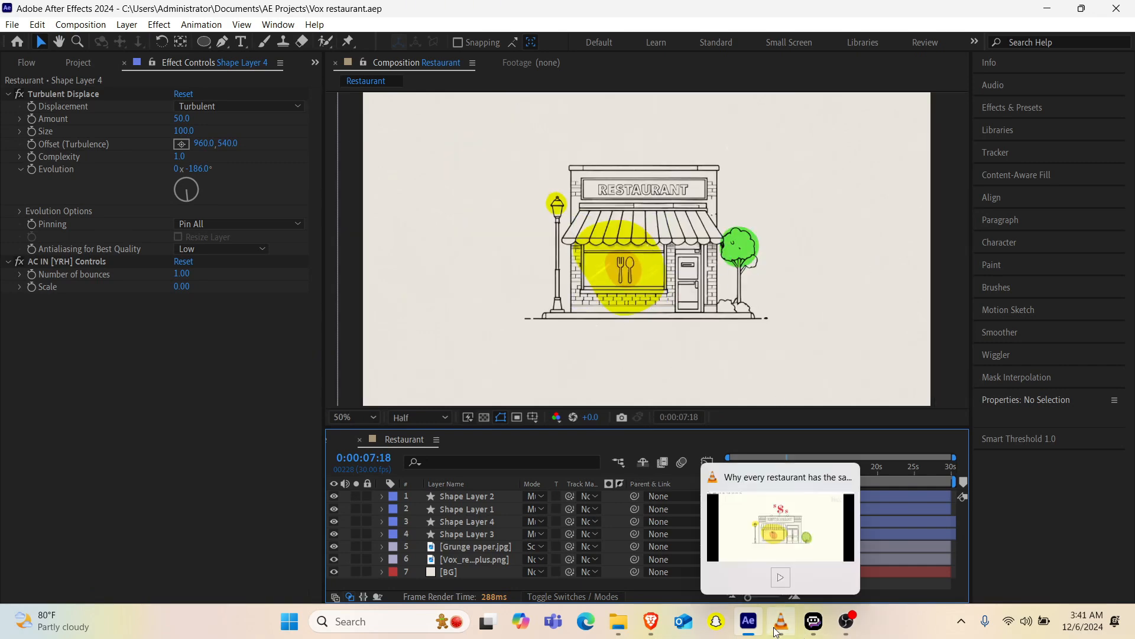
{"action": "left_click", "coordinate": [774, 536]}
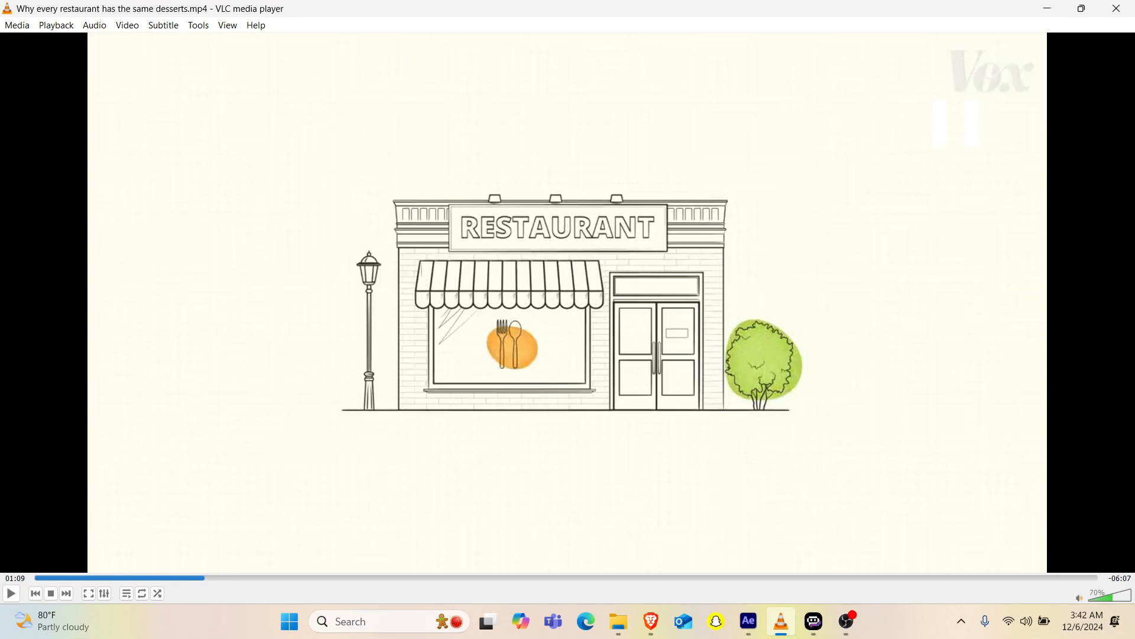
{"action": "left_click", "coordinate": [1053, 8]}
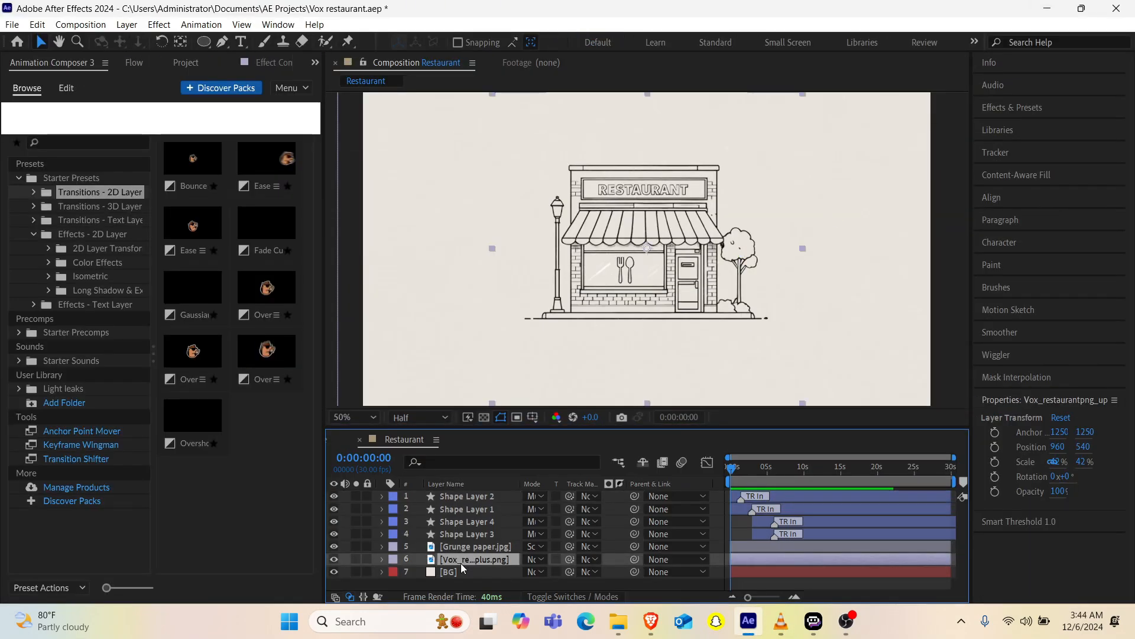
Step: Try the restaurant line drawing's Scale at 45%, set it to 50%, and add a Scale keyframe at the first frame
{"action": "key", "text": "s"}
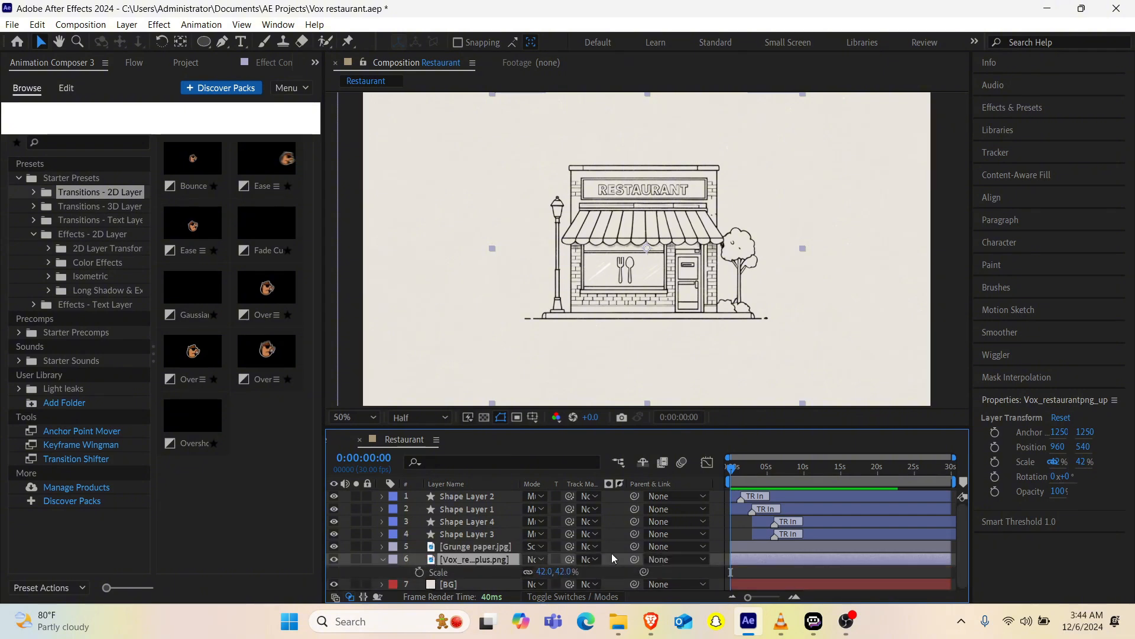
{"action": "left_click", "coordinate": [544, 571]}
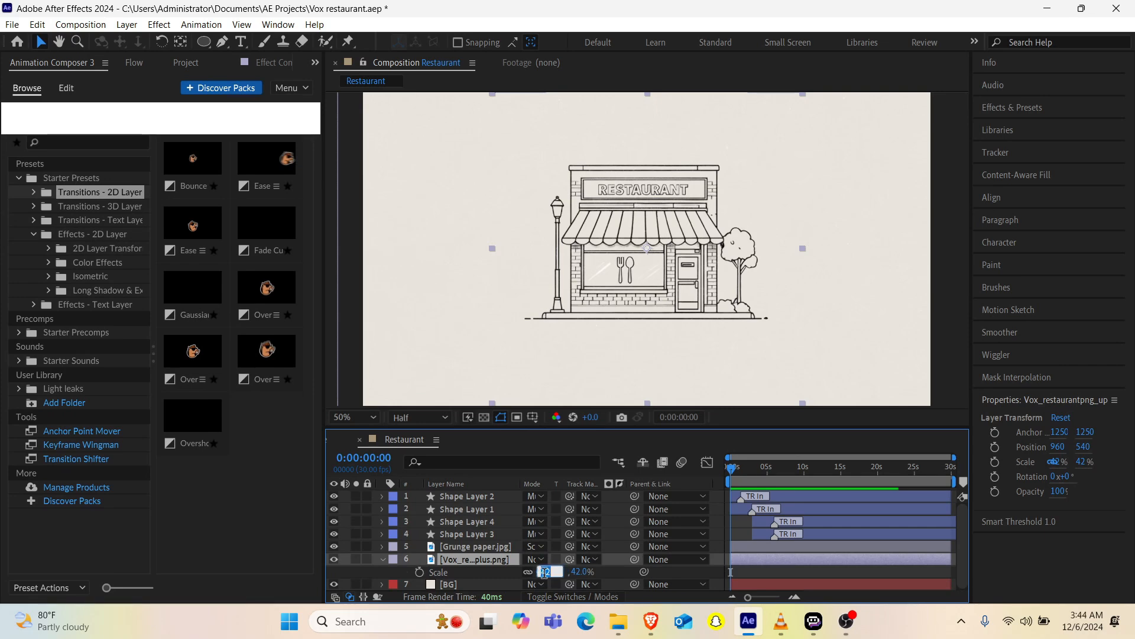
{"action": "type", "text": "45"}
{"action": "key", "text": "Return"}
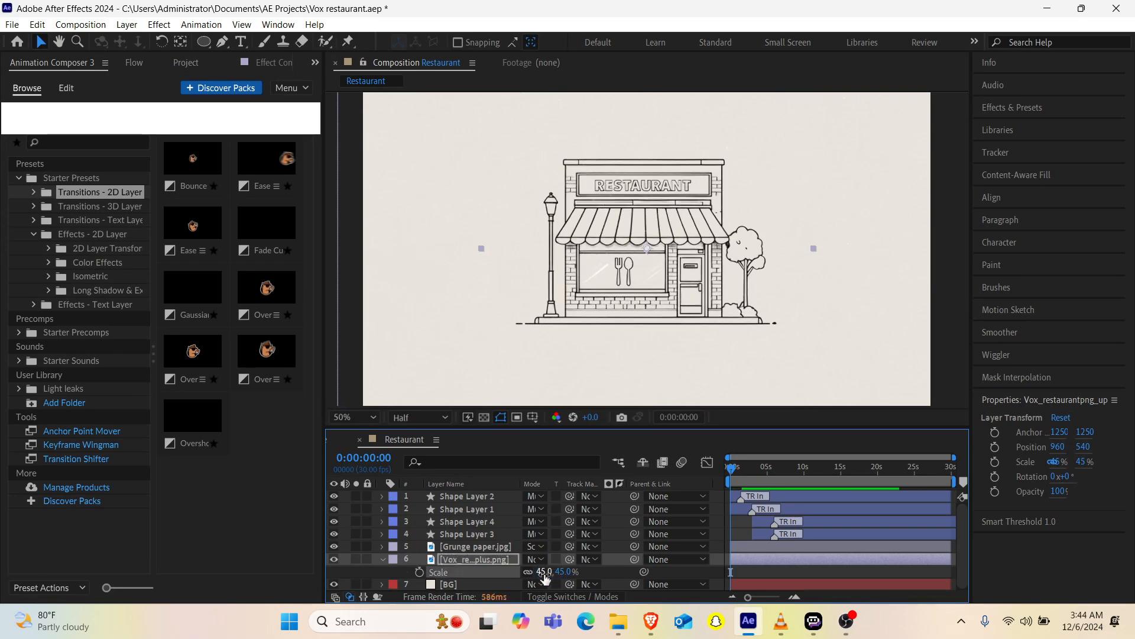
{"action": "left_click", "coordinate": [543, 572]}
{"action": "type", "text": "50"}
{"action": "key", "text": "Return"}
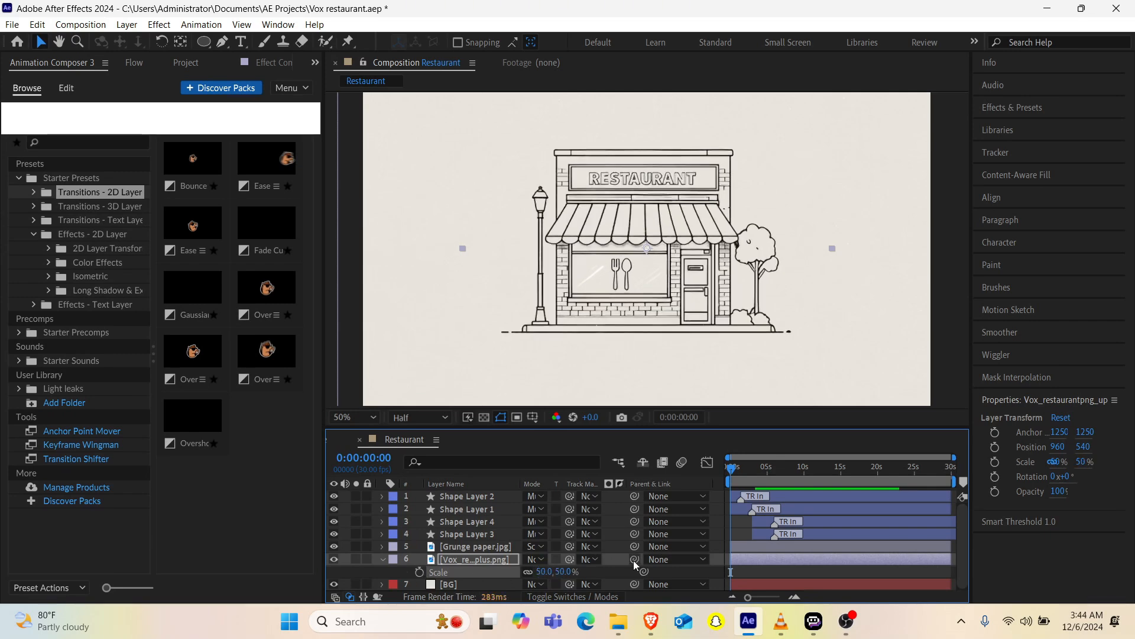
{"action": "left_click", "coordinate": [419, 573]}
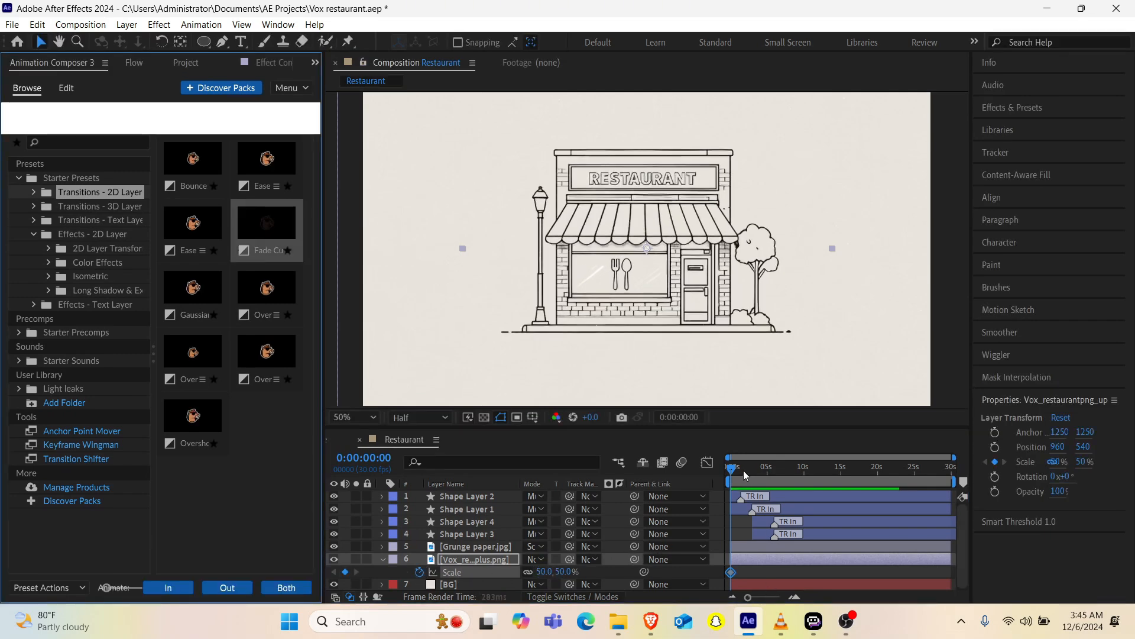
Step: Add a second Scale keyframe of 42% to the restaurant drawing at 0:00:00:14
{"action": "left_click", "coordinate": [747, 470]}
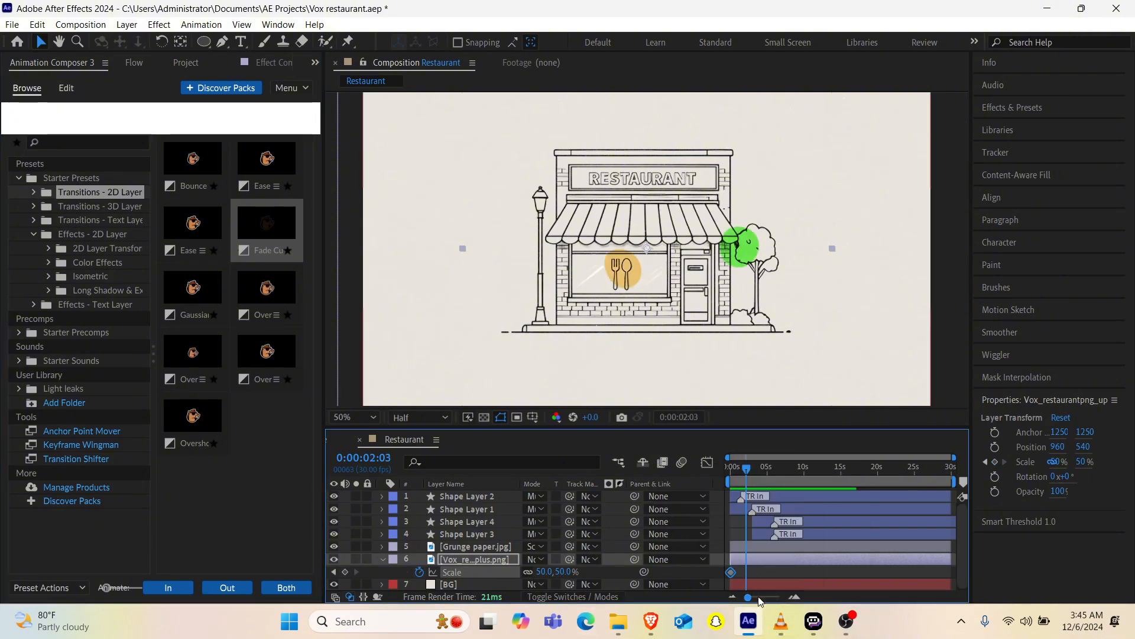
{"action": "left_click_drag", "start_coordinate": [761, 601], "coordinate": [777, 600]}
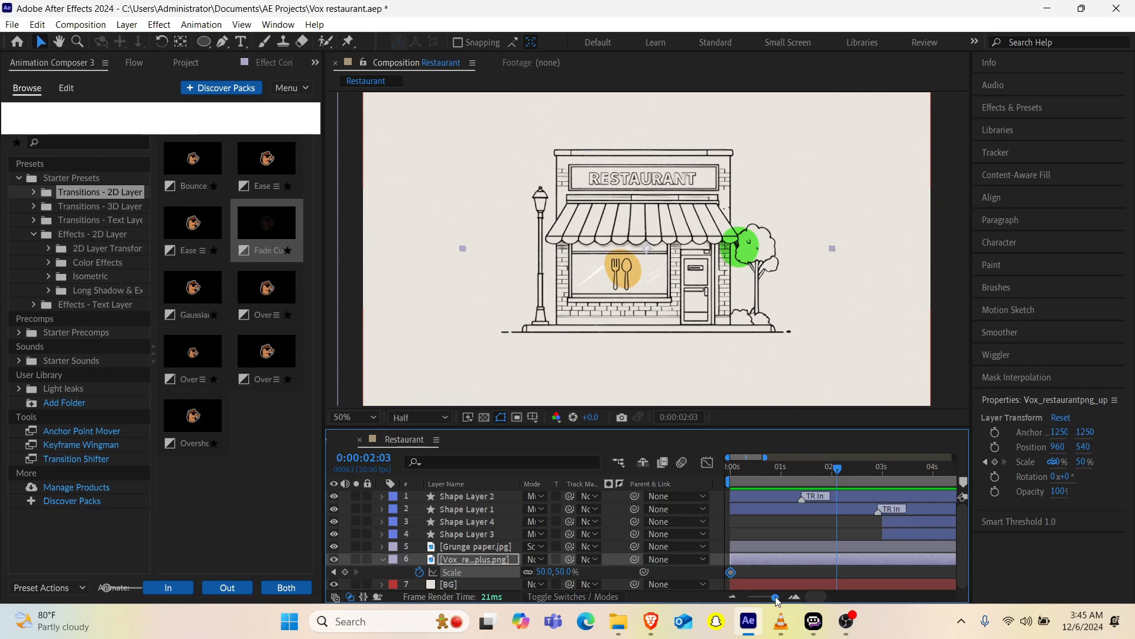
{"action": "left_click_drag", "start_coordinate": [776, 469], "coordinate": [754, 476]}
{"action": "left_click", "coordinate": [543, 572]}
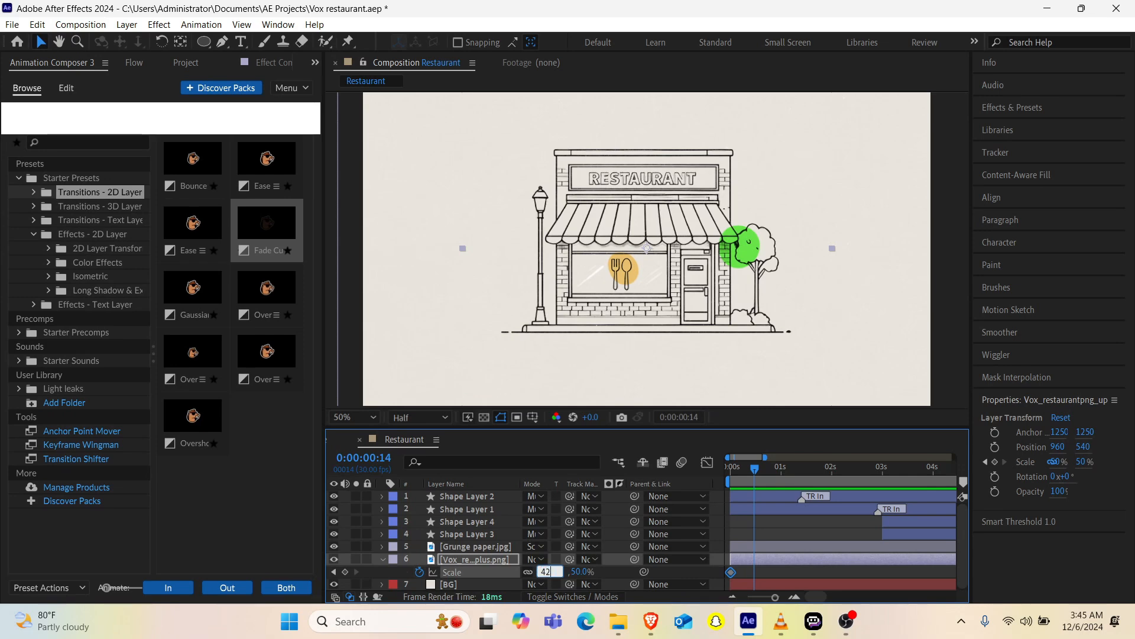
{"action": "type", "text": "42"}
{"action": "key", "text": "Return"}
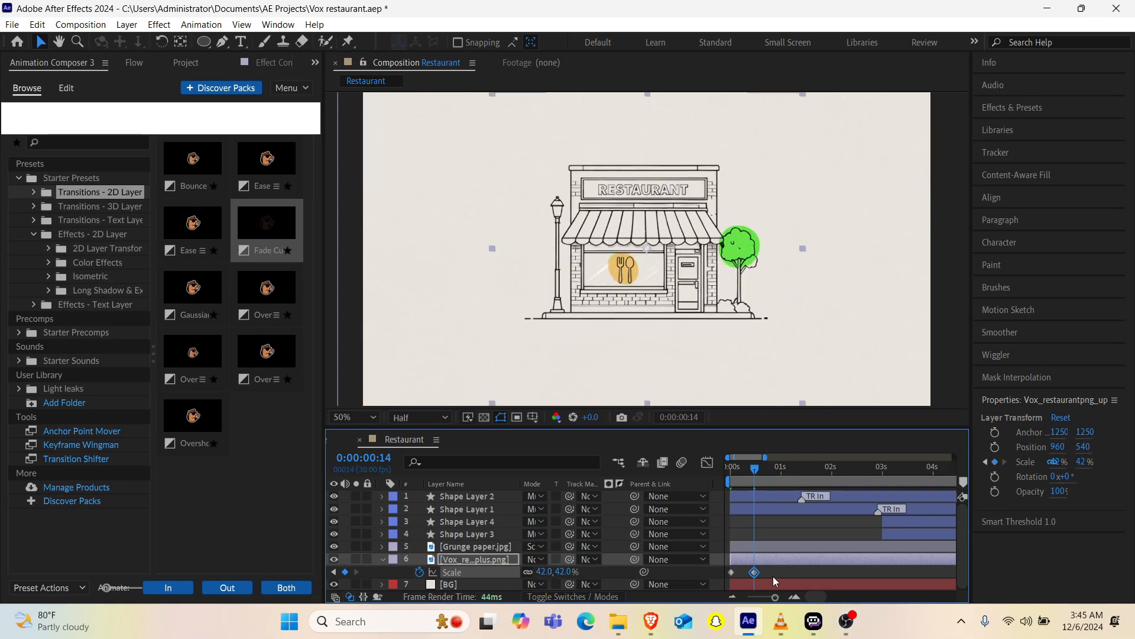
Step: Shift the second Scale keyframe slightly earlier, apply Flow's cubic easing to both keyframes, and preview from the first frame
{"action": "left_click", "coordinate": [749, 572]}
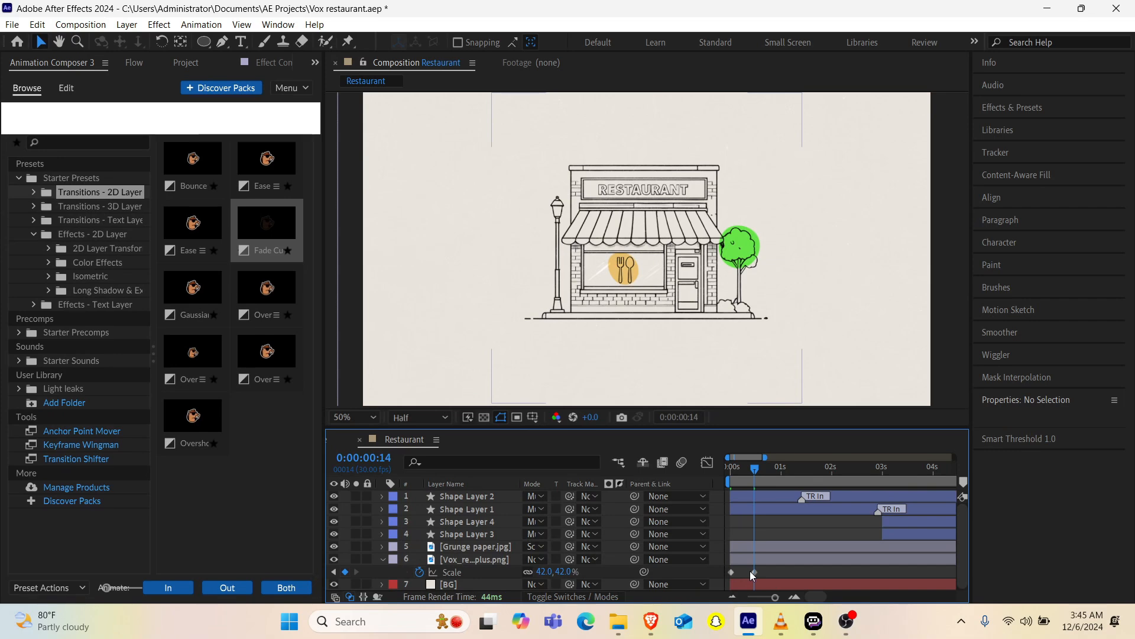
{"action": "left_click_drag", "start_coordinate": [755, 572], "coordinate": [726, 575]}
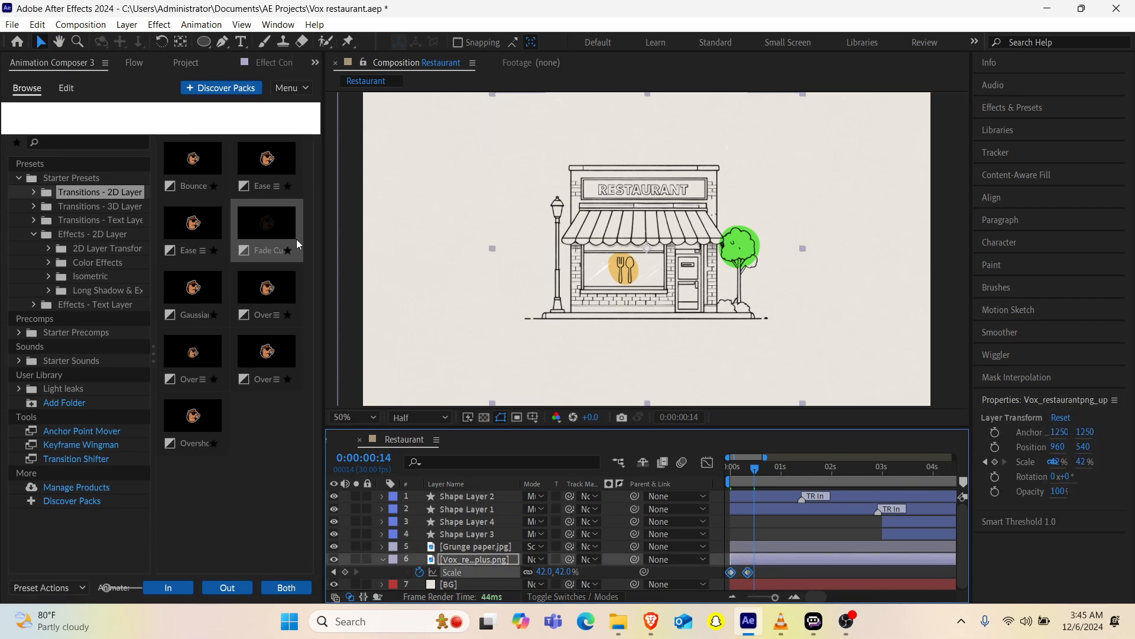
{"action": "left_click", "coordinate": [135, 64]}
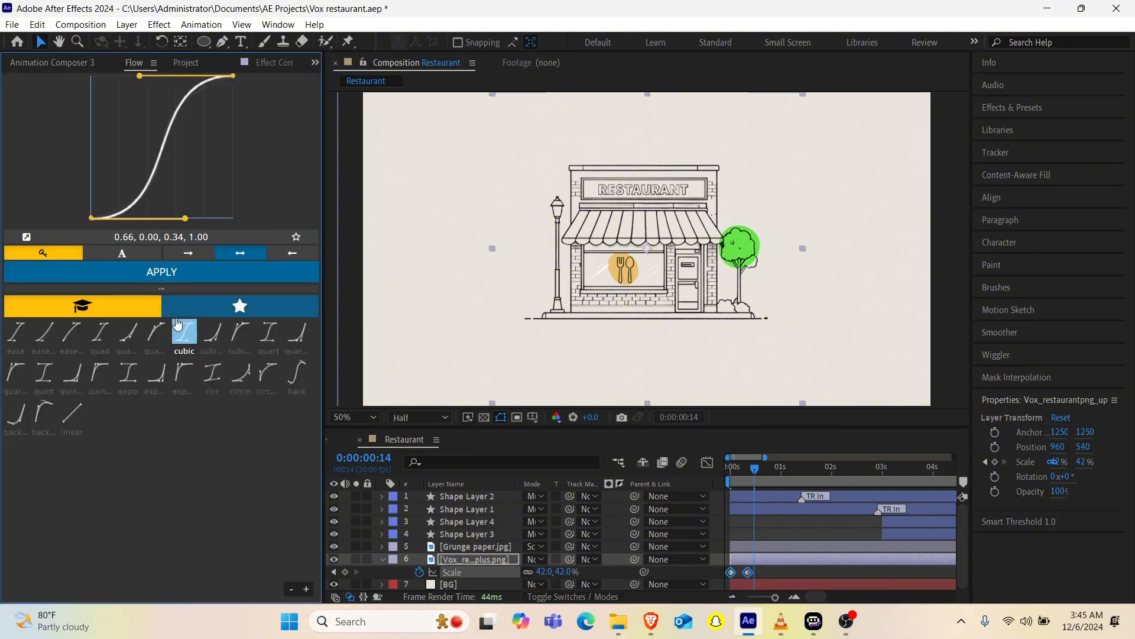
{"action": "left_click", "coordinate": [201, 273]}
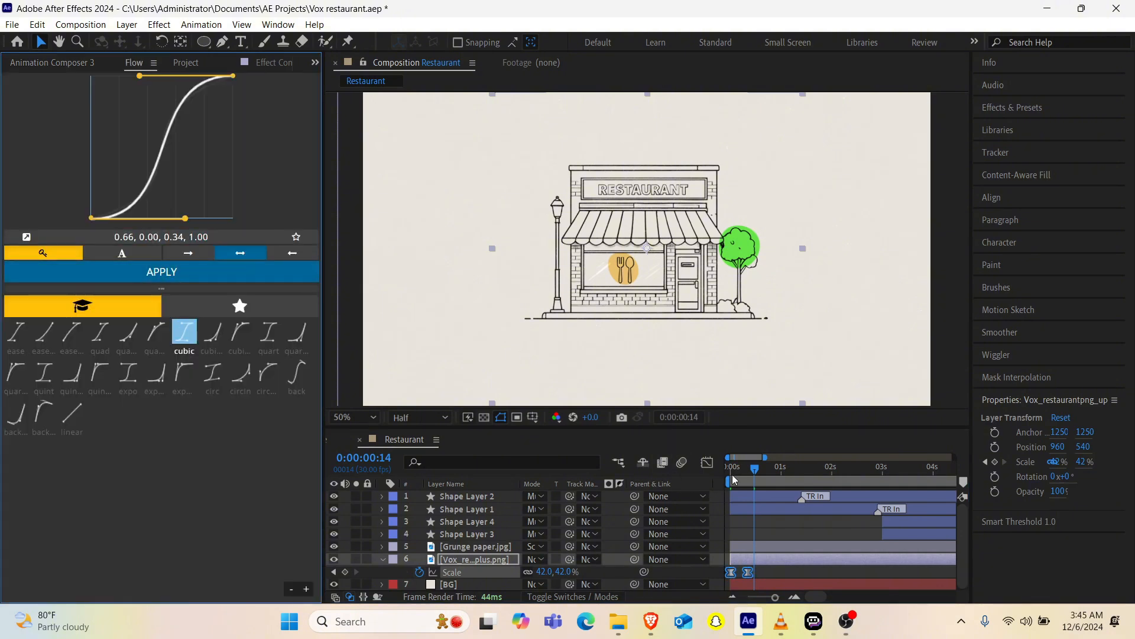
{"action": "left_click_drag", "start_coordinate": [733, 479], "coordinate": [715, 478]}
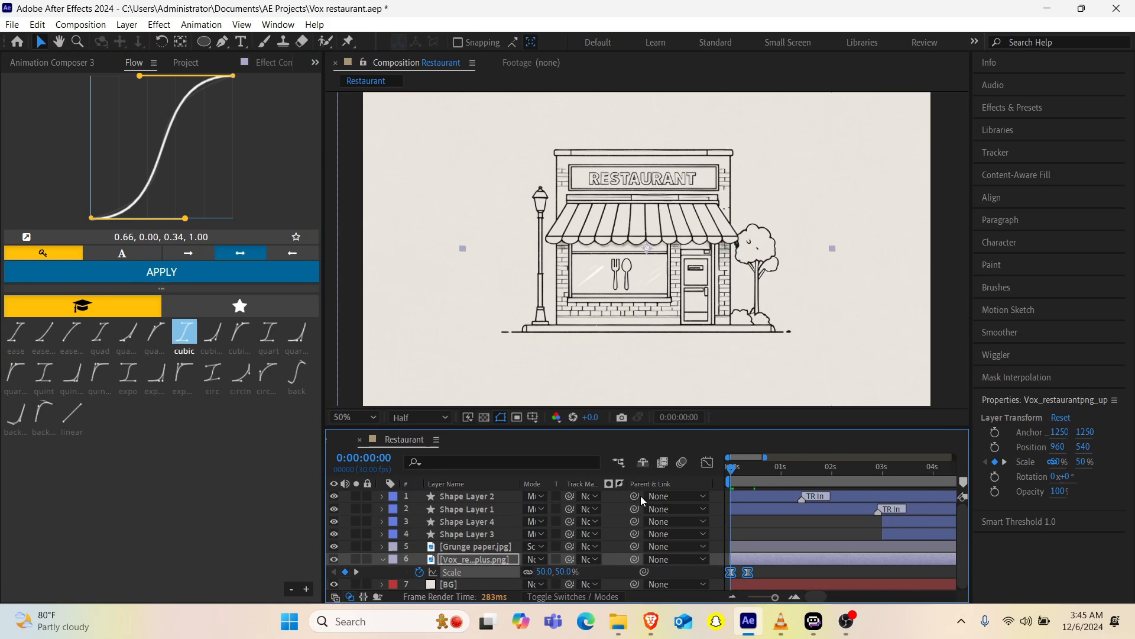
{"action": "key", "text": "space"}
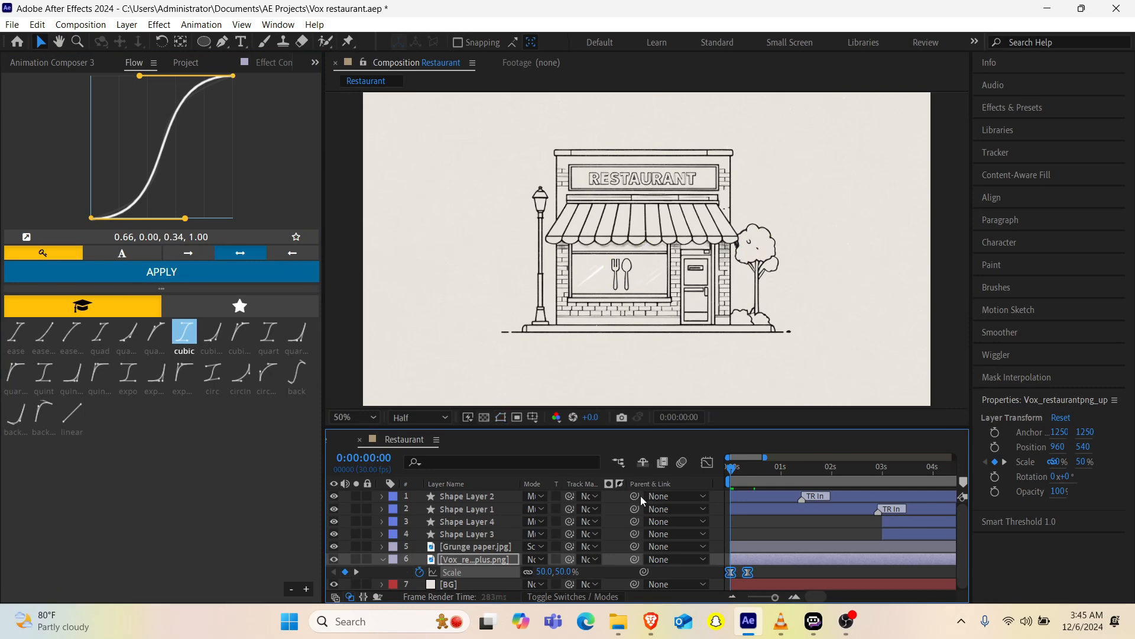
Step: Move the Grunge paper.jpg layer to the top of the layer stack and scrub to 0:00:00:20
{"action": "left_click_drag", "start_coordinate": [461, 550], "coordinate": [459, 495]}
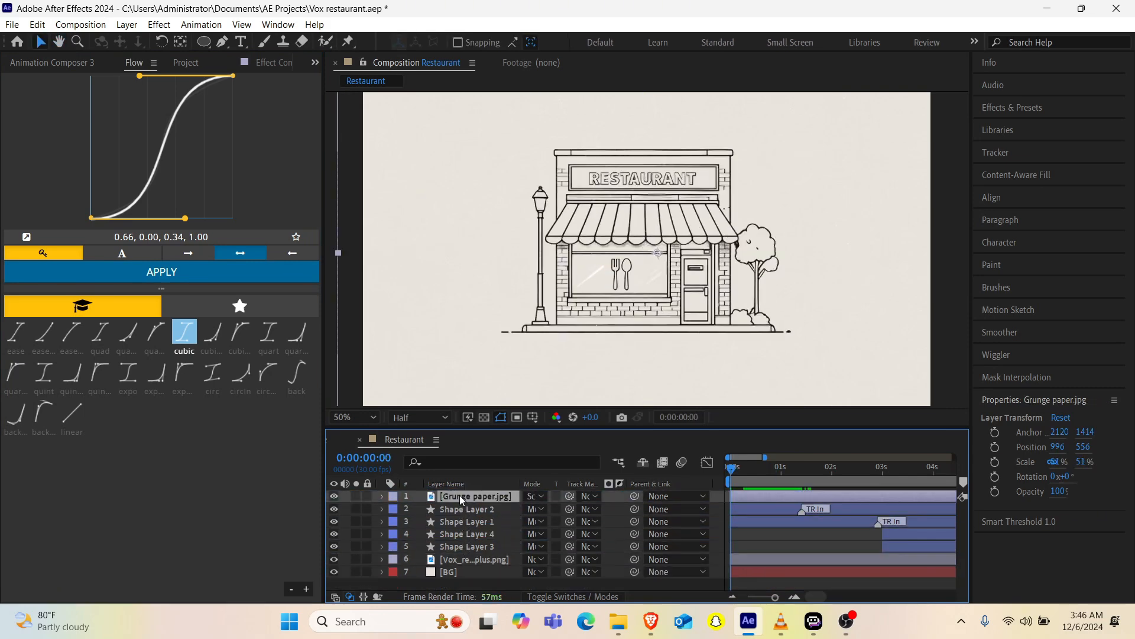
{"action": "mouse_move", "coordinate": [784, 471]}
{"action": "left_mouse_down"}
{"action": "mouse_move", "coordinate": [855, 468]}
{"action": "mouse_move", "coordinate": [740, 476]}
{"action": "mouse_move", "coordinate": [764, 465]}
{"action": "left_mouse_up"}
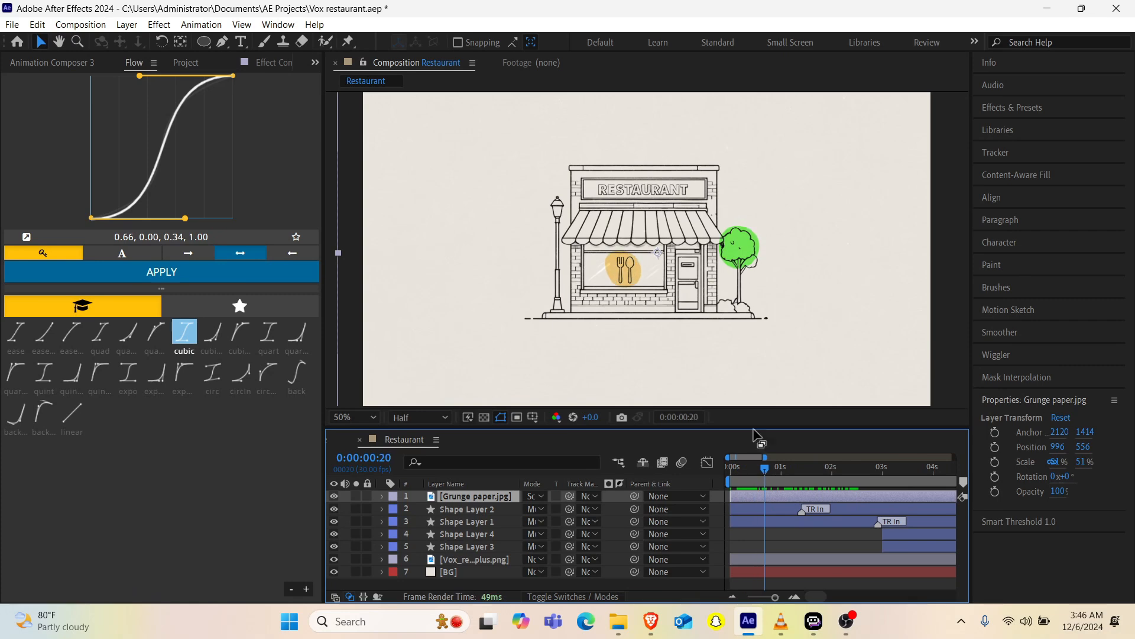
Step: Compare the artwork with and without the Grunge paper texture at Full preview resolution
{"action": "scroll", "coordinate": [728, 224], "scroll_direction": "up", "scroll_amount": 2}
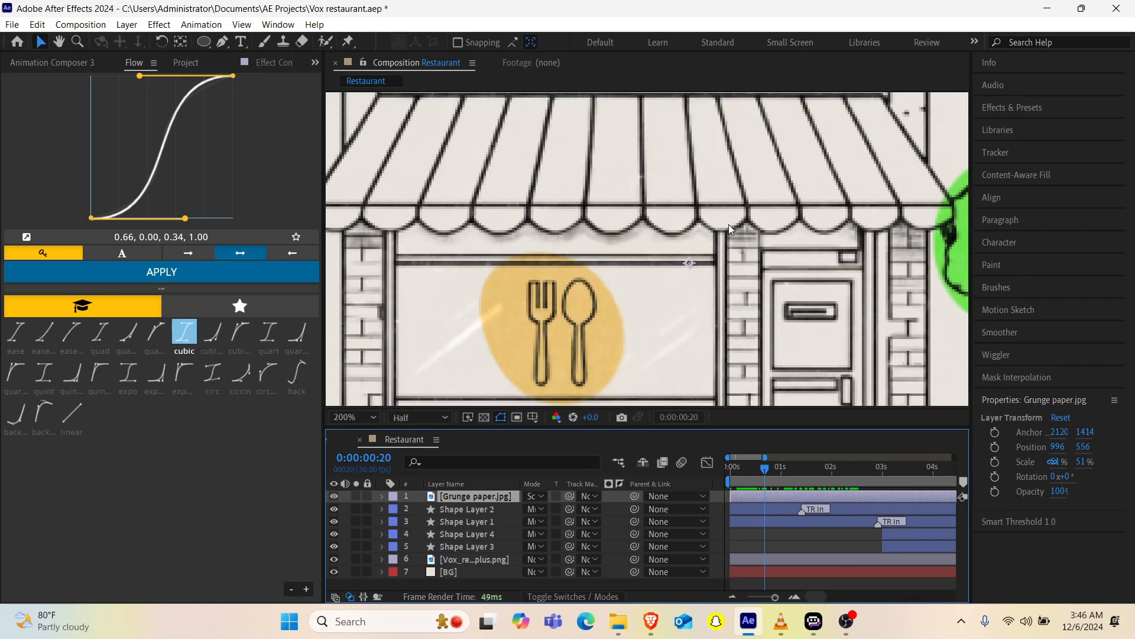
{"action": "left_click", "coordinate": [439, 416]}
{"action": "left_click", "coordinate": [432, 450]}
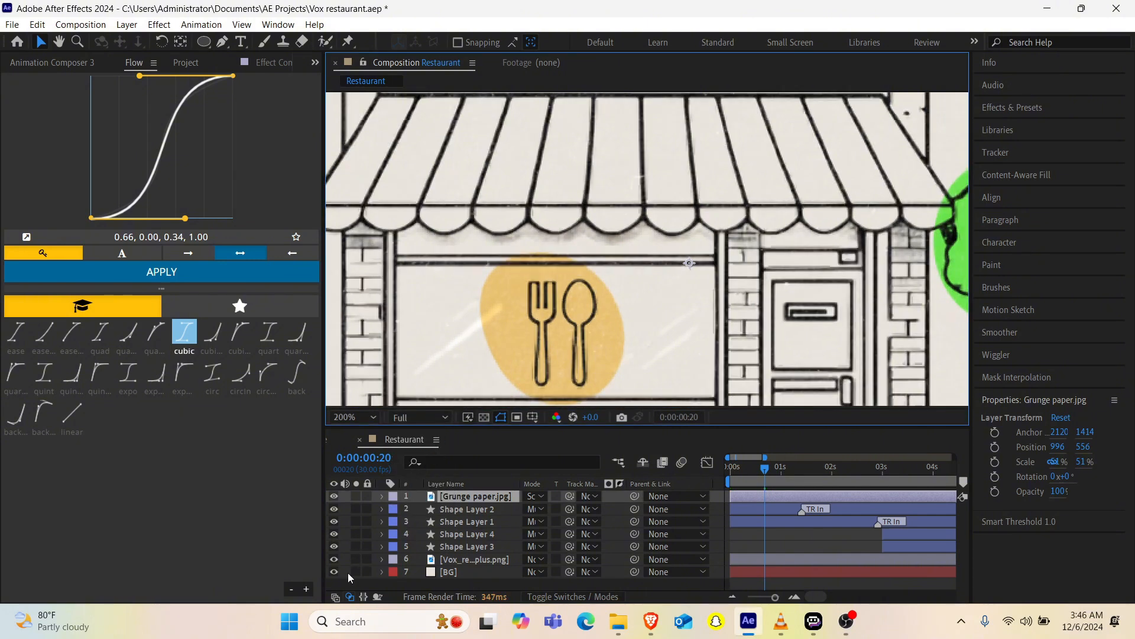
{"action": "left_click", "coordinate": [334, 497]}
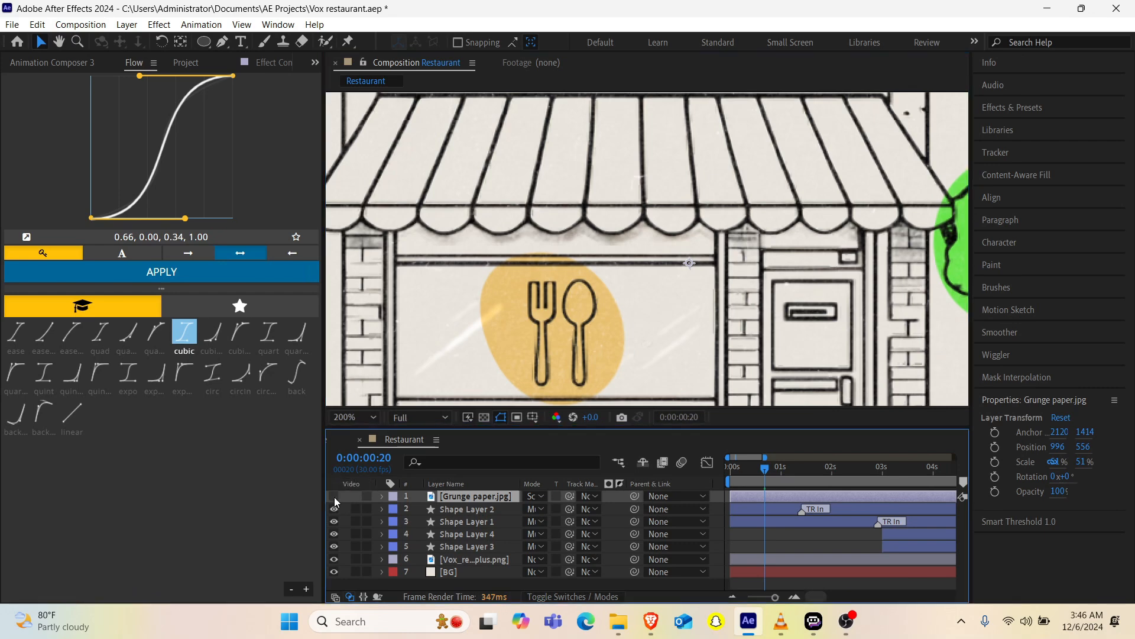
{"action": "left_click", "coordinate": [335, 496]}
{"action": "scroll", "coordinate": [569, 293], "scroll_direction": "down", "scroll_amount": 1}
{"action": "key", "text": "space"}
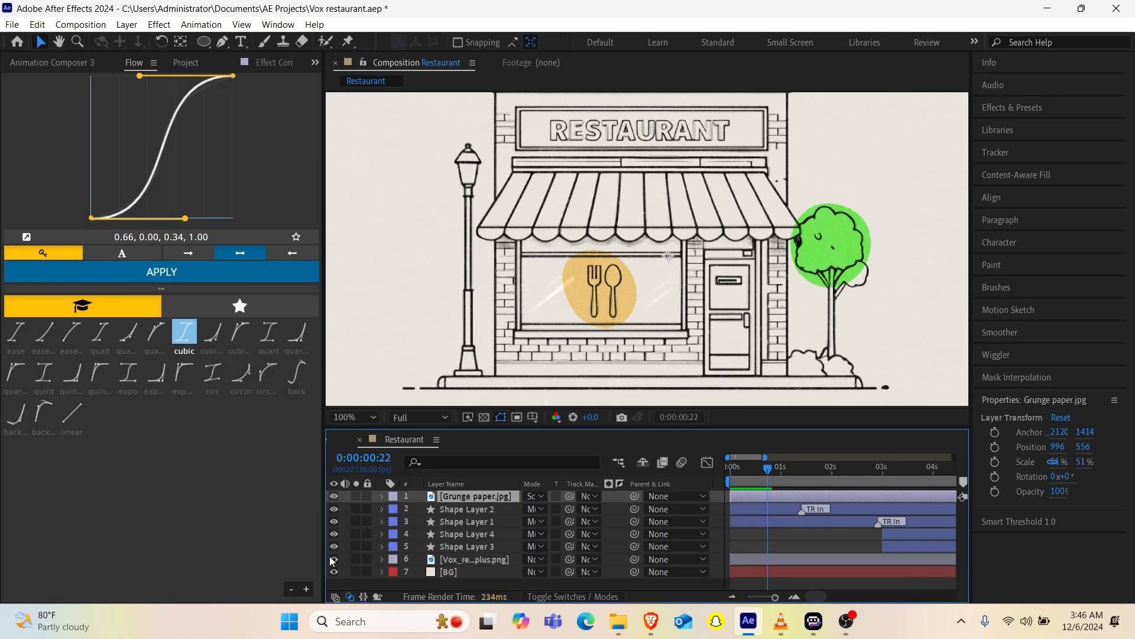
Step: Add an adjustment layer at the top of the stack with Posterize Time set to a frame rate of 12
{"action": "key", "text": "ctrl+alt+y"}
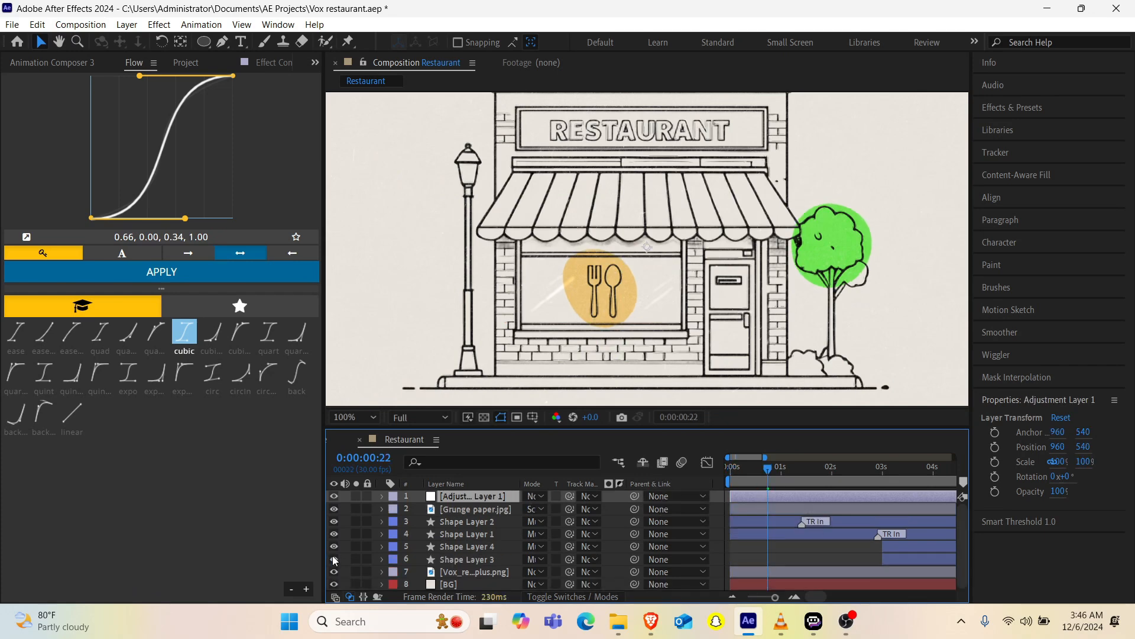
{"action": "key", "text": "ctrl+space"}
{"action": "type", "text": "pos"}
{"action": "key", "text": "Down"}
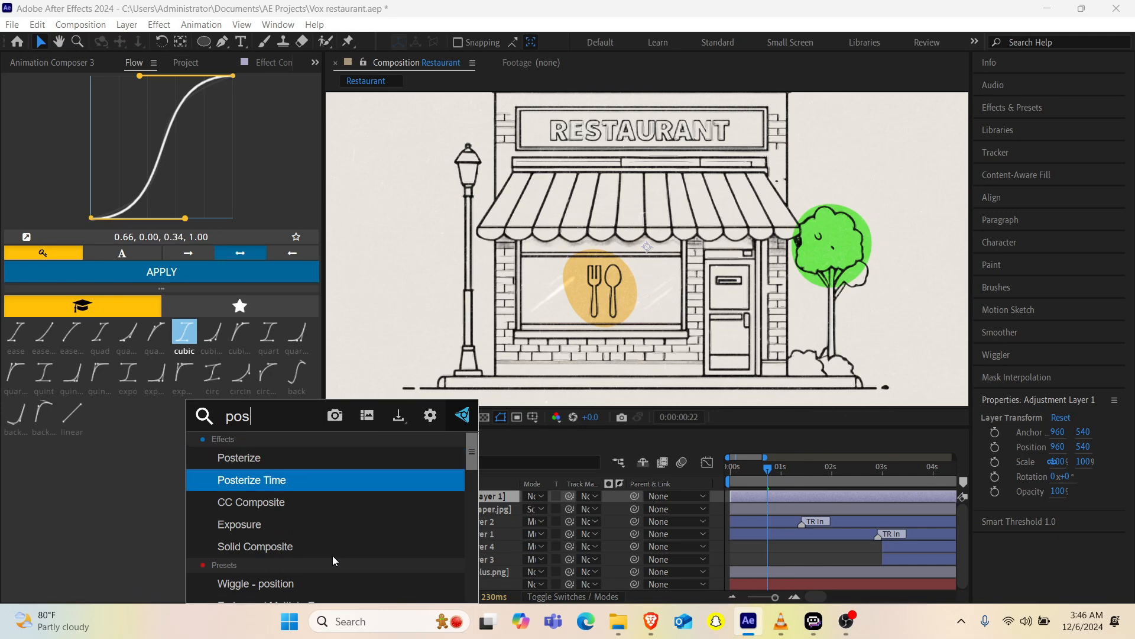
{"action": "key", "text": "Return"}
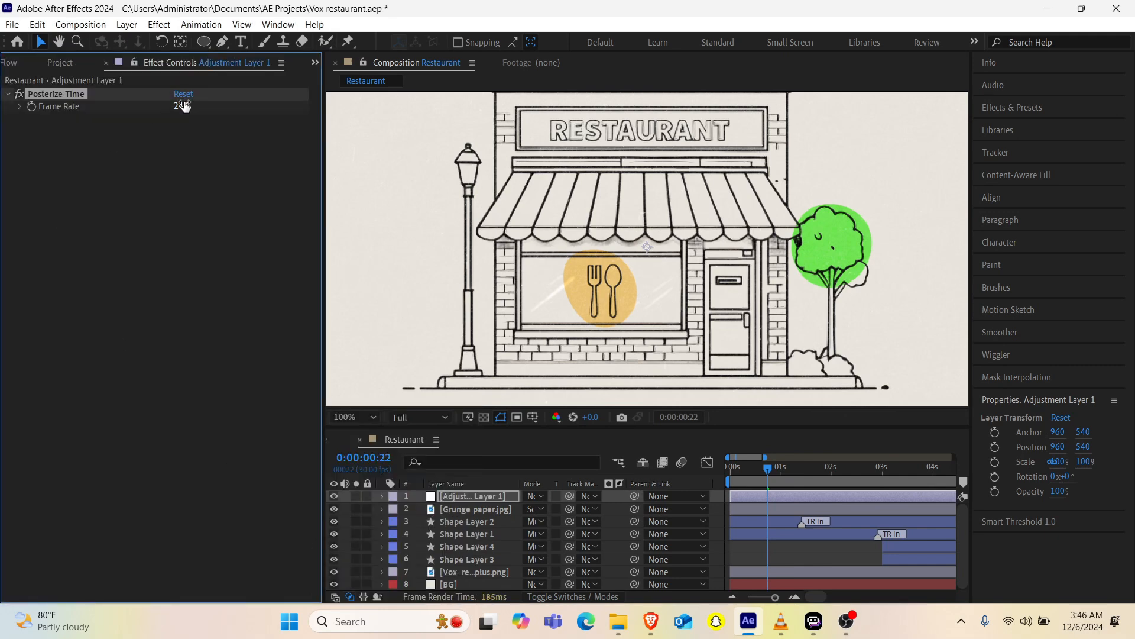
{"action": "left_click", "coordinate": [182, 106]}
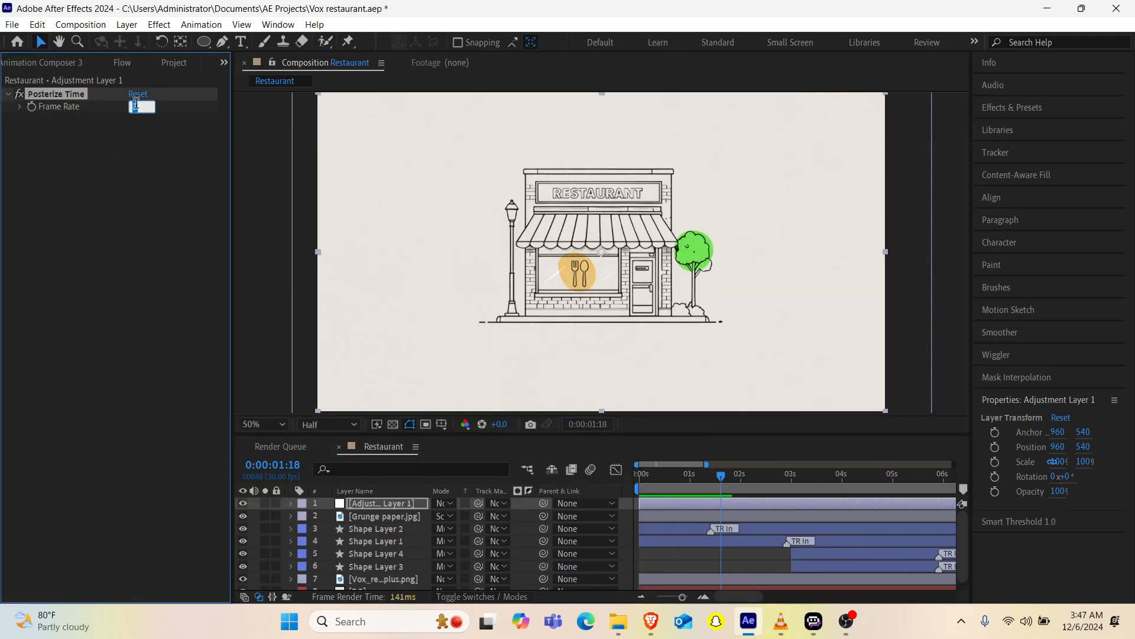
{"action": "type", "text": "12"}
{"action": "key", "text": "Return"}
Step: Preview the composition from the first frame with the Posterize Time effect applied
{"action": "left_click_drag", "start_coordinate": [652, 492], "coordinate": [624, 502]}
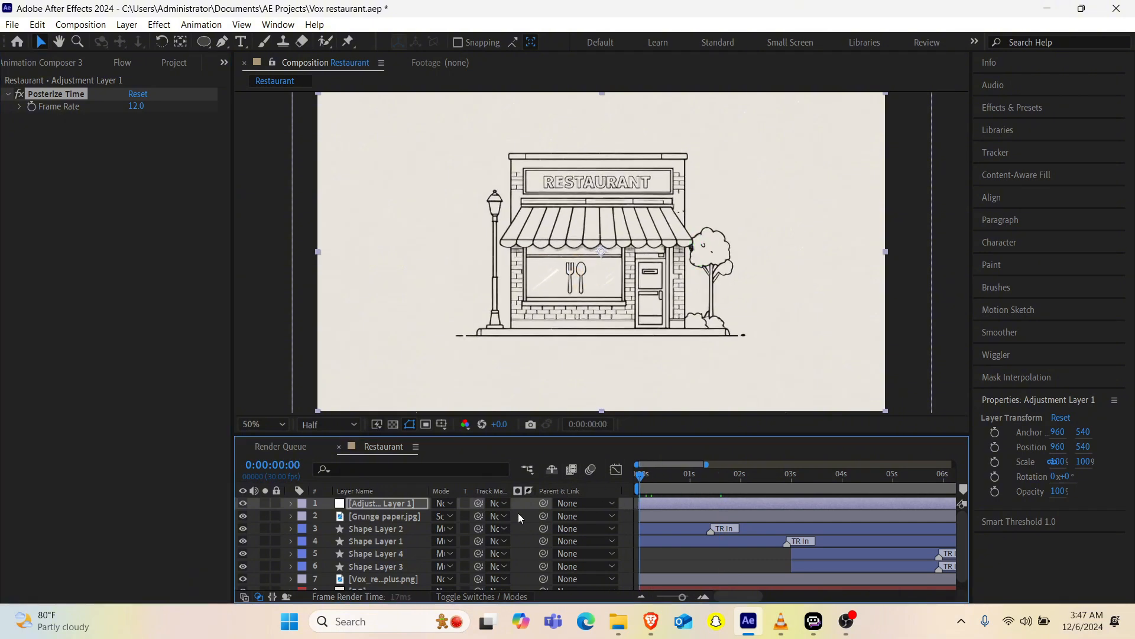
{"action": "key", "text": "space"}
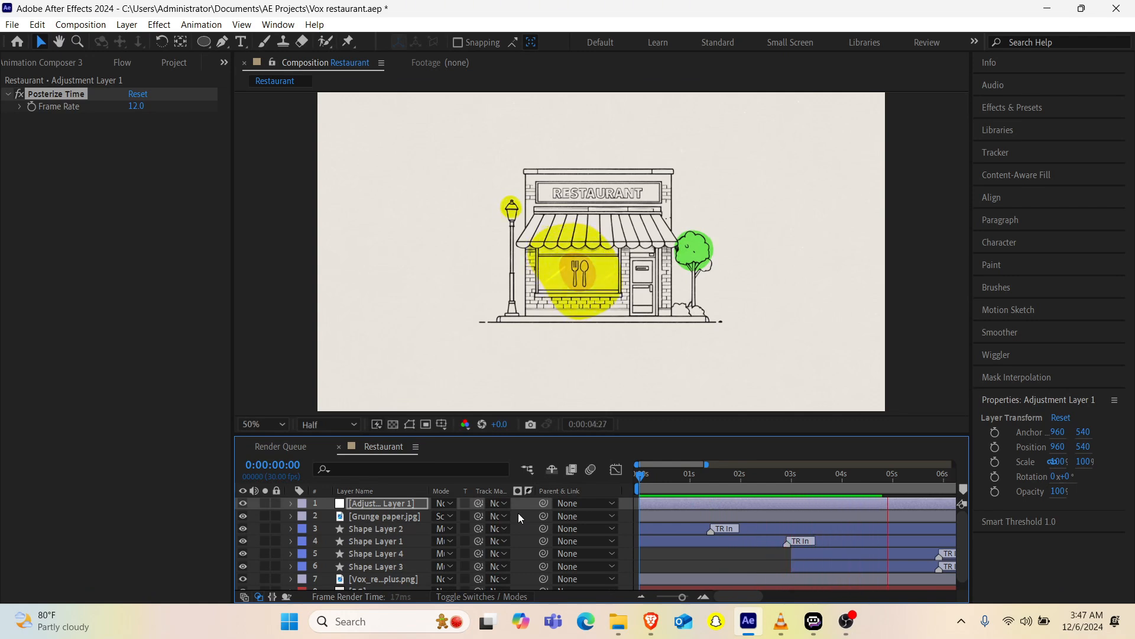
{"action": "key", "text": "space"}
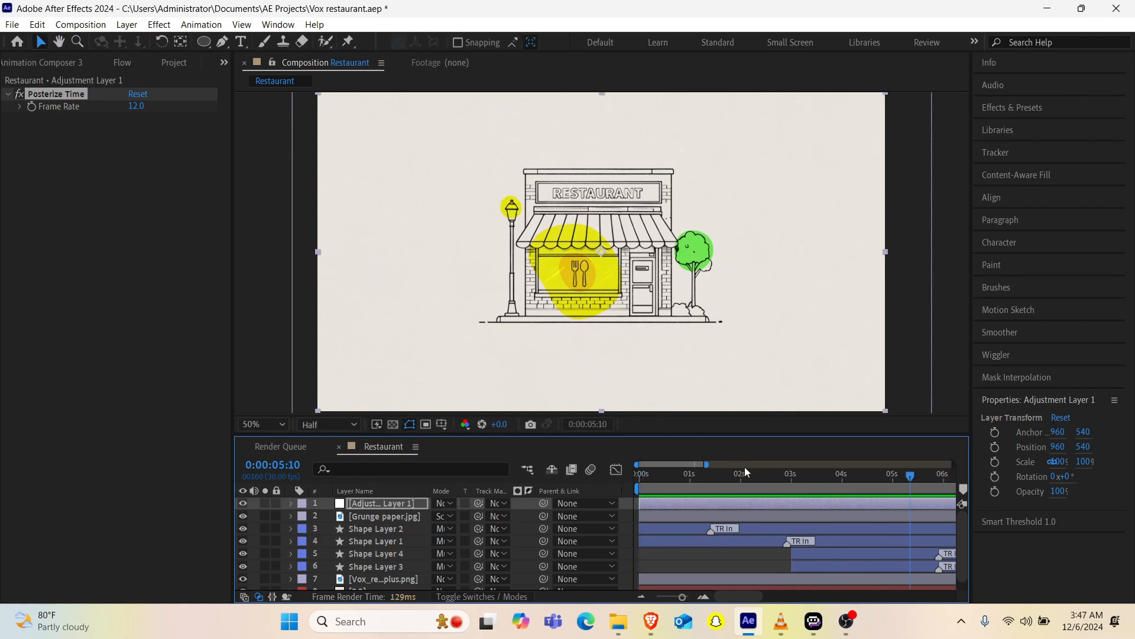
Step: Move Shape Layer 4 and Shape Layer 3 earlier in time to start at 0:00:02:12
{"action": "left_click_drag", "start_coordinate": [740, 477], "coordinate": [795, 499]}
{"action": "left_click_drag", "start_coordinate": [799, 555], "coordinate": [769, 570]}
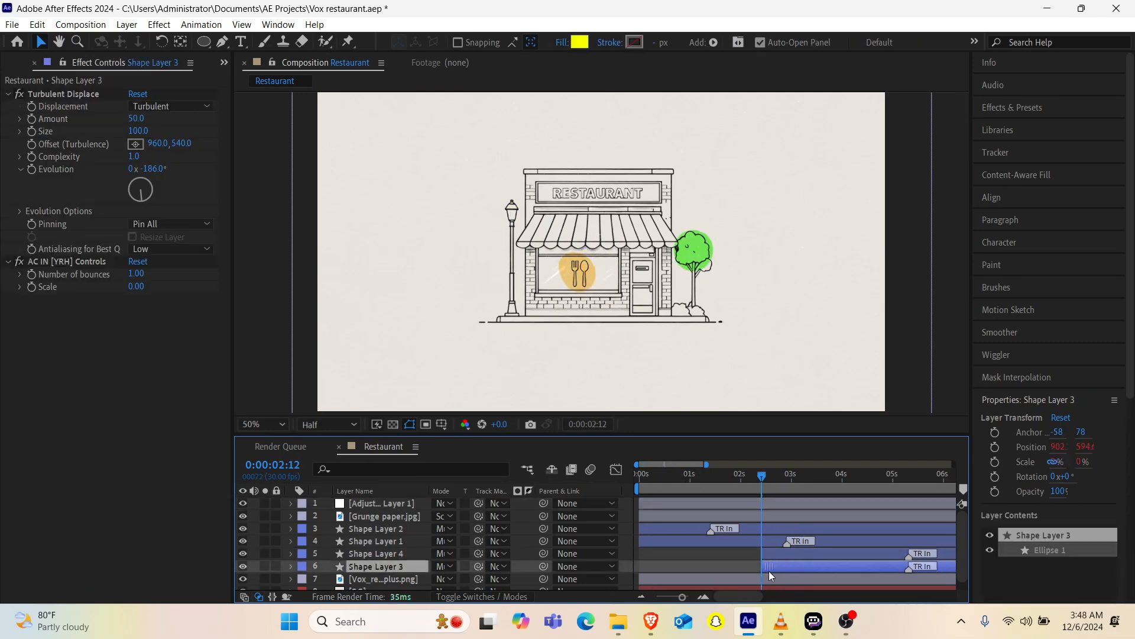
Step: Switch to VLC, replay the yellow shapes' entrance in the Vox reference video, and return to After Effects
{"action": "left_click", "coordinate": [781, 621]}
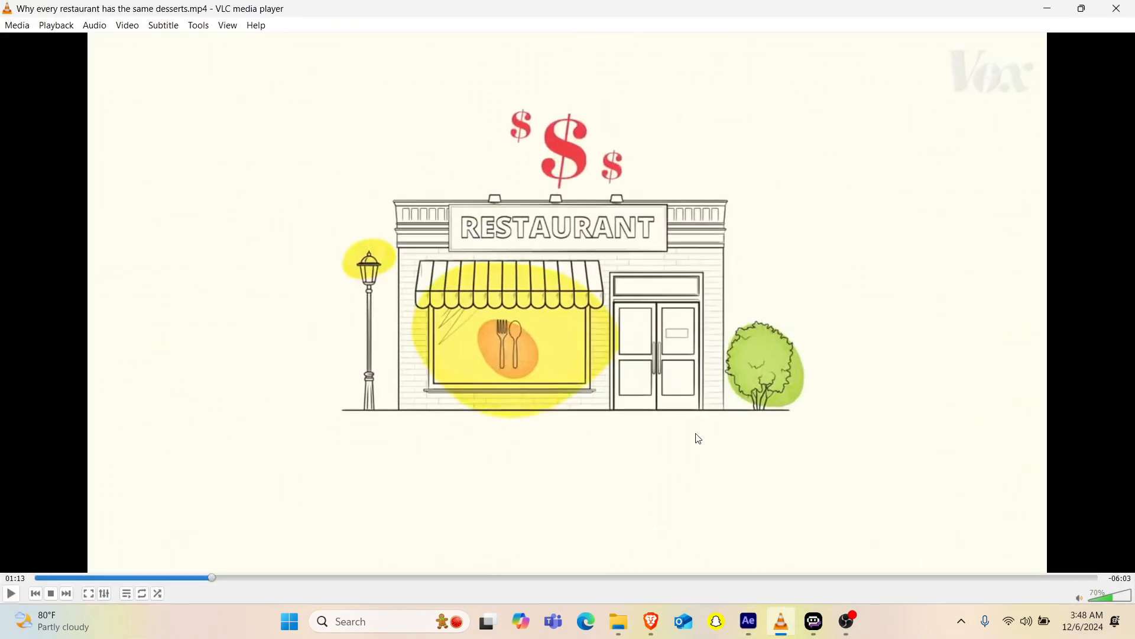
{"action": "key", "text": "shift+Left"}
{"action": "key", "text": "space"}
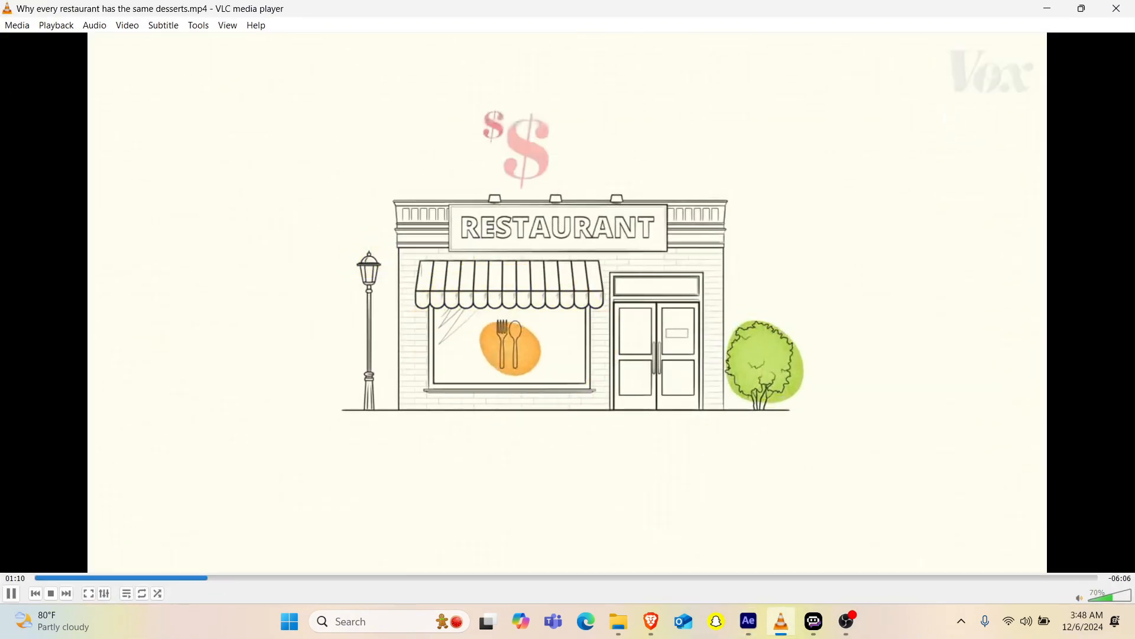
{"action": "key", "text": "space"}
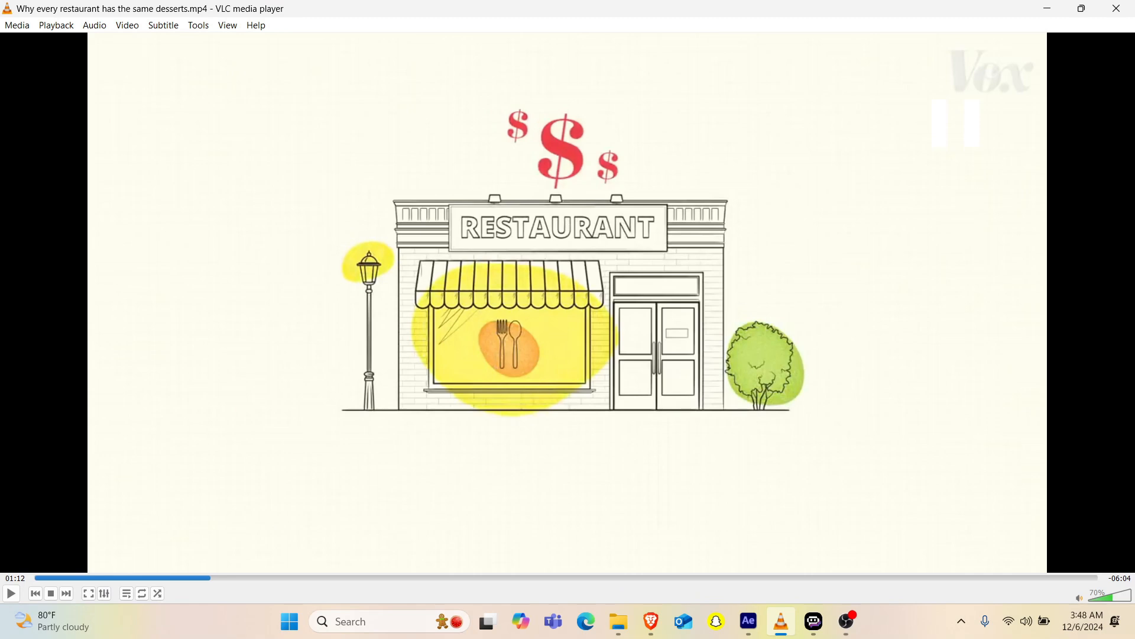
{"action": "key", "text": "alt+Tab"}
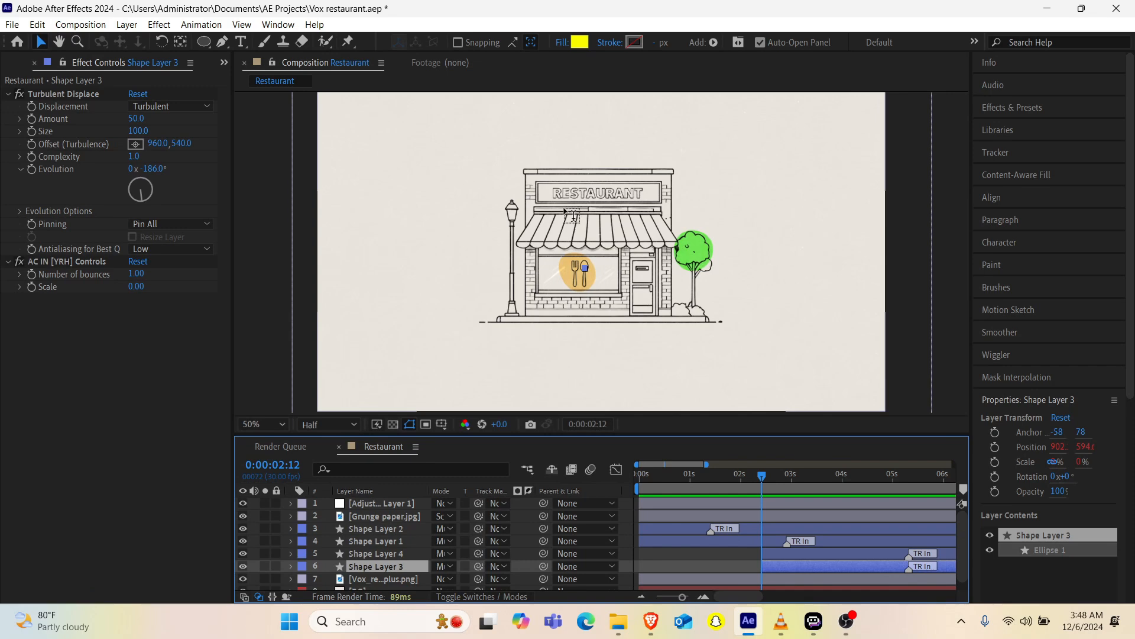
Step: Add an empty text layer above the restaurant and place it directly below the Grunge paper layer in the stack
{"action": "key", "text": "ctrl+t"}
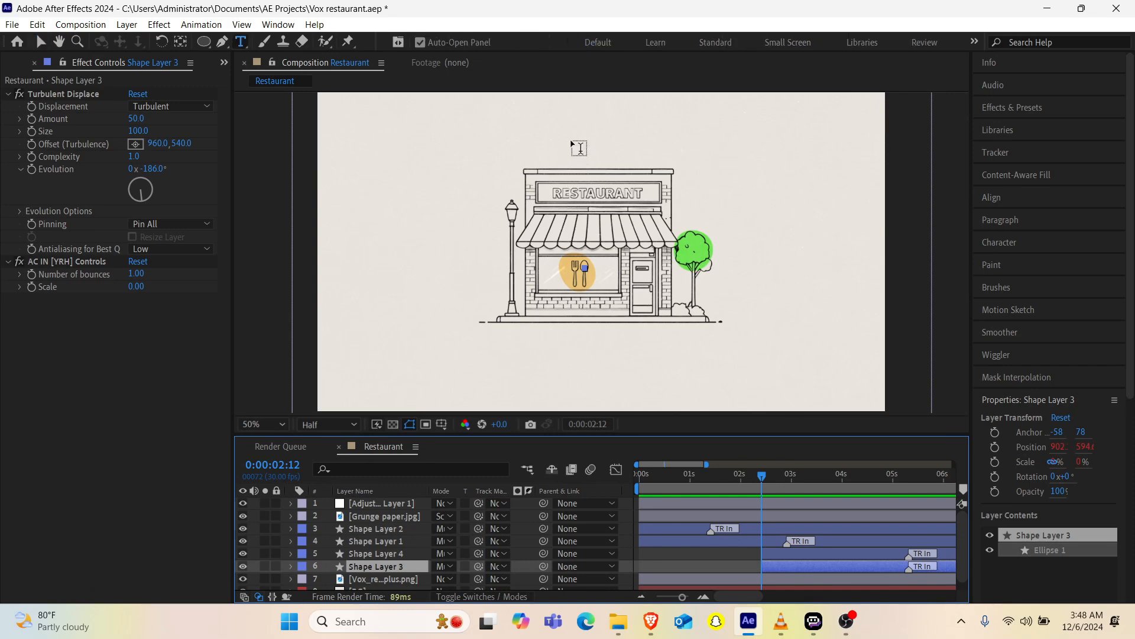
{"action": "left_click", "coordinate": [572, 146]}
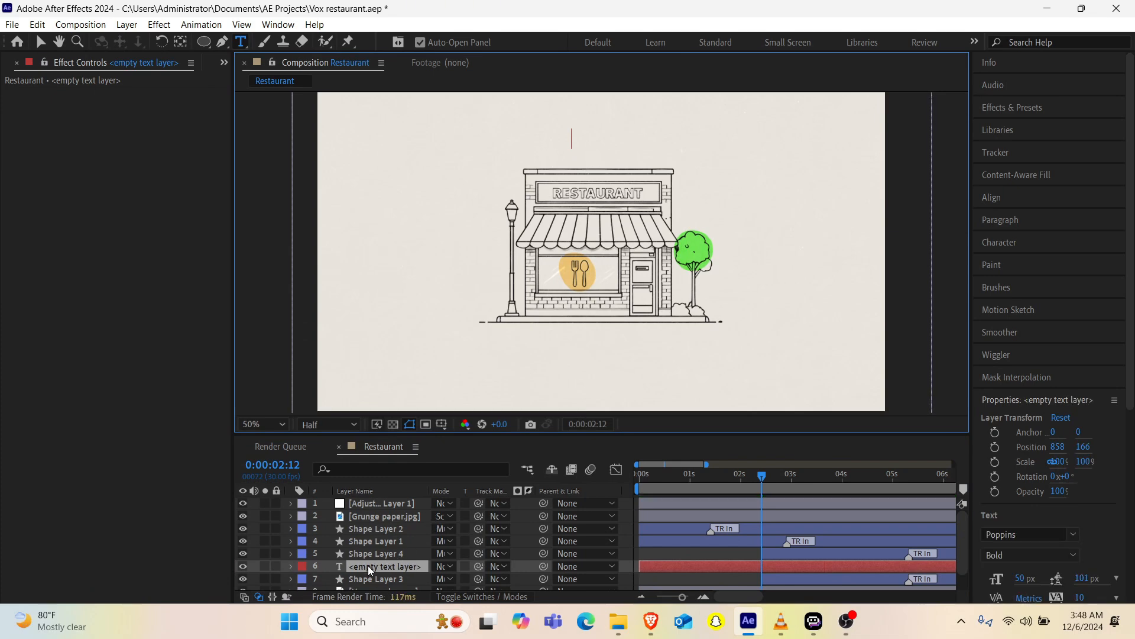
{"action": "left_click_drag", "start_coordinate": [368, 565], "coordinate": [370, 527]}
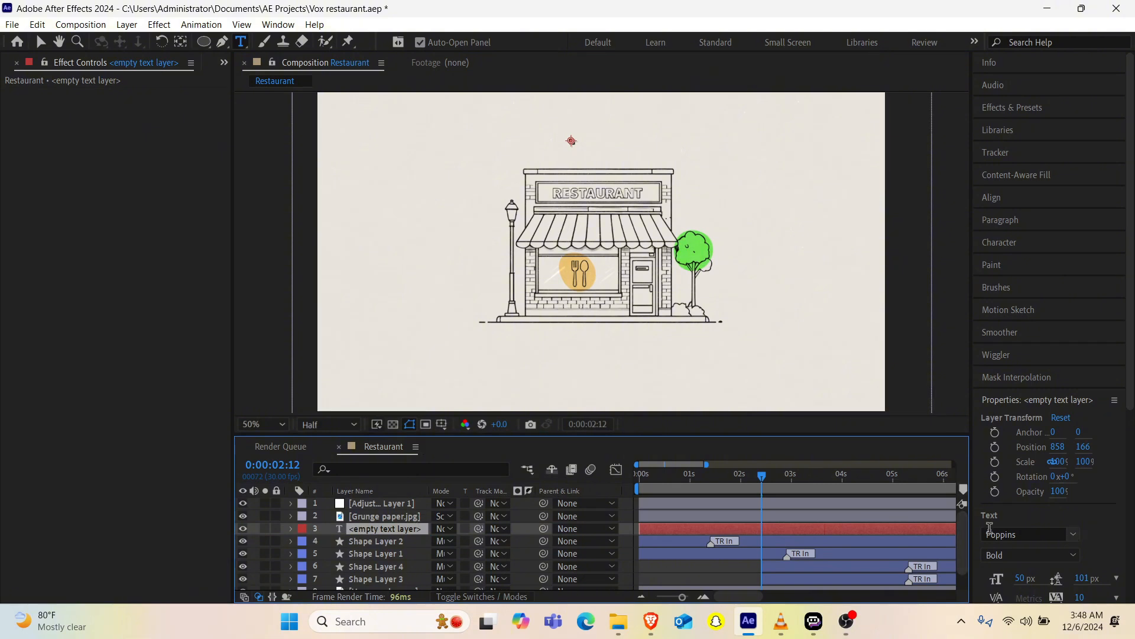
Step: Set the empty text layer's font size to 108 px and enter a "$" sign as its text
{"action": "scroll", "coordinate": [1085, 541], "scroll_direction": "down", "scroll_amount": 1}
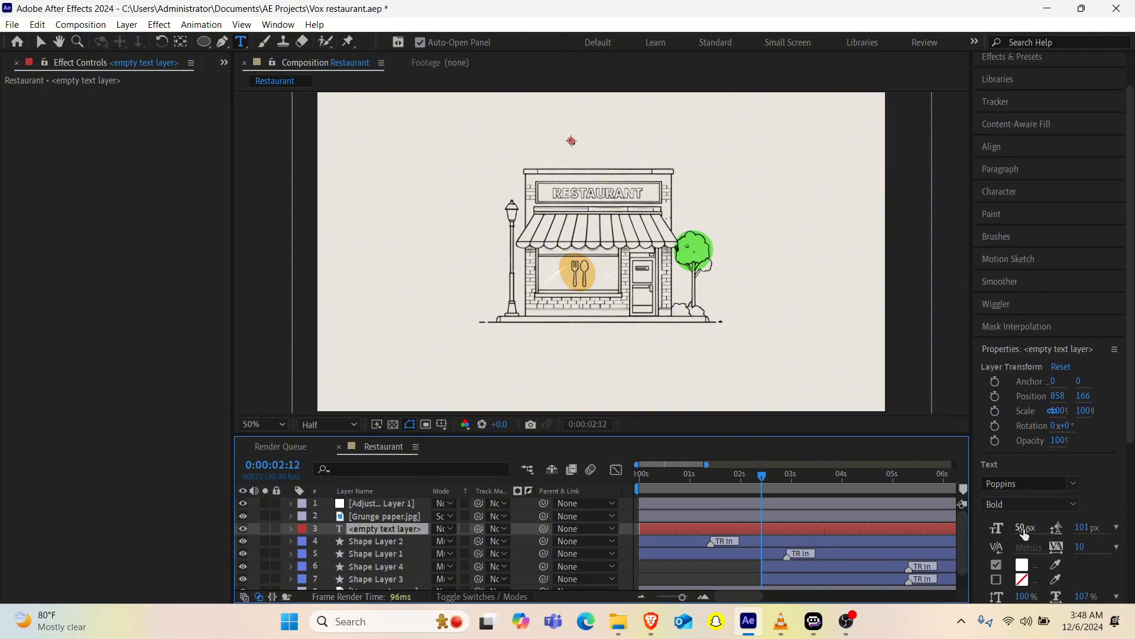
{"action": "left_click", "coordinate": [1023, 531]}
{"action": "type", "text": "108"}
{"action": "key", "text": "Return"}
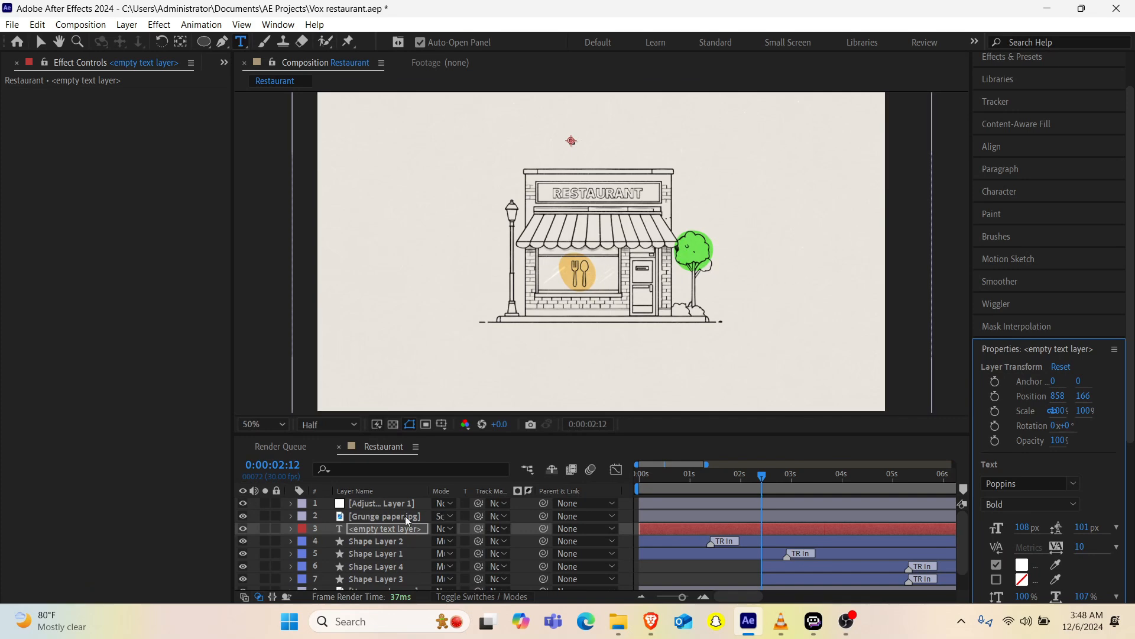
{"action": "double_click", "coordinate": [388, 530]}
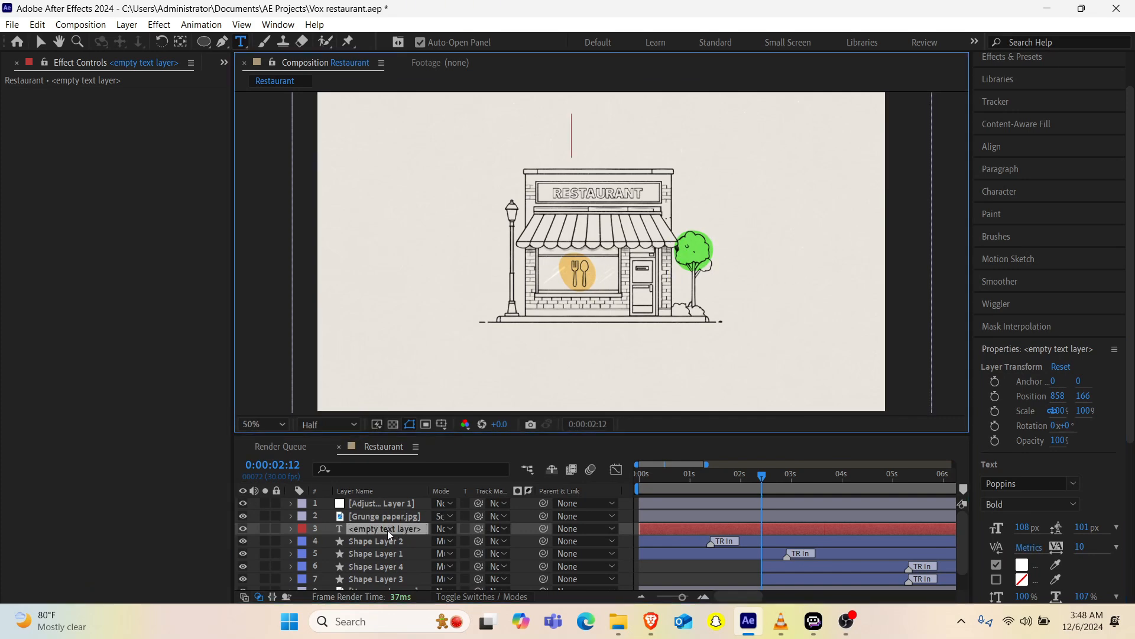
{"action": "type", "text": "$"}
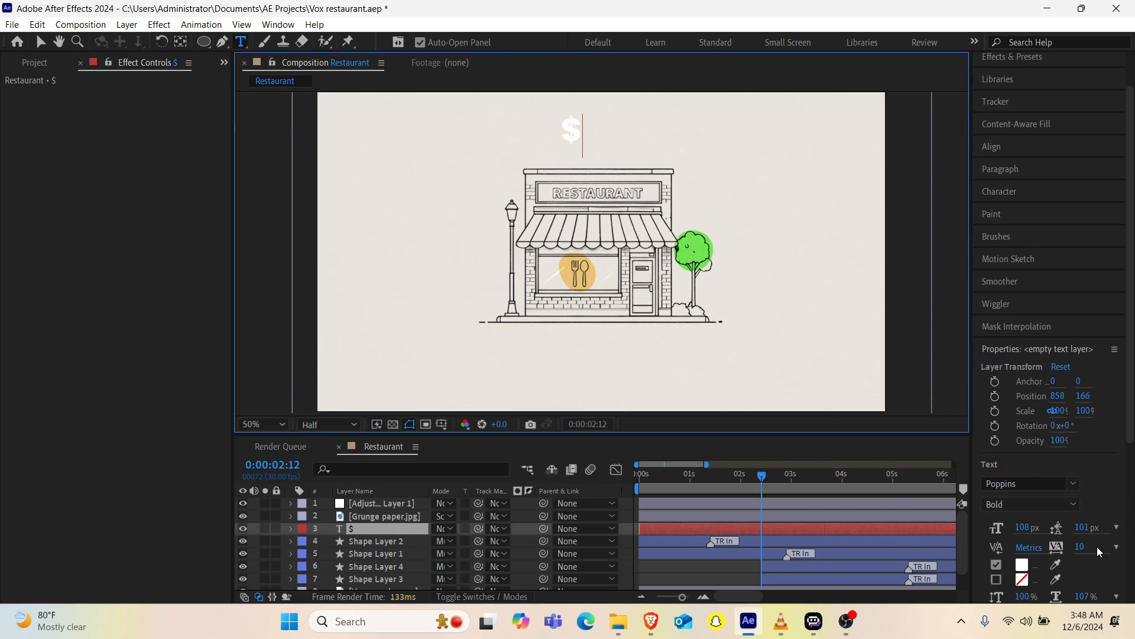
Step: Try to set the dollar sign's fill color to red
{"action": "scroll", "coordinate": [1098, 570], "scroll_direction": "down", "scroll_amount": 5}
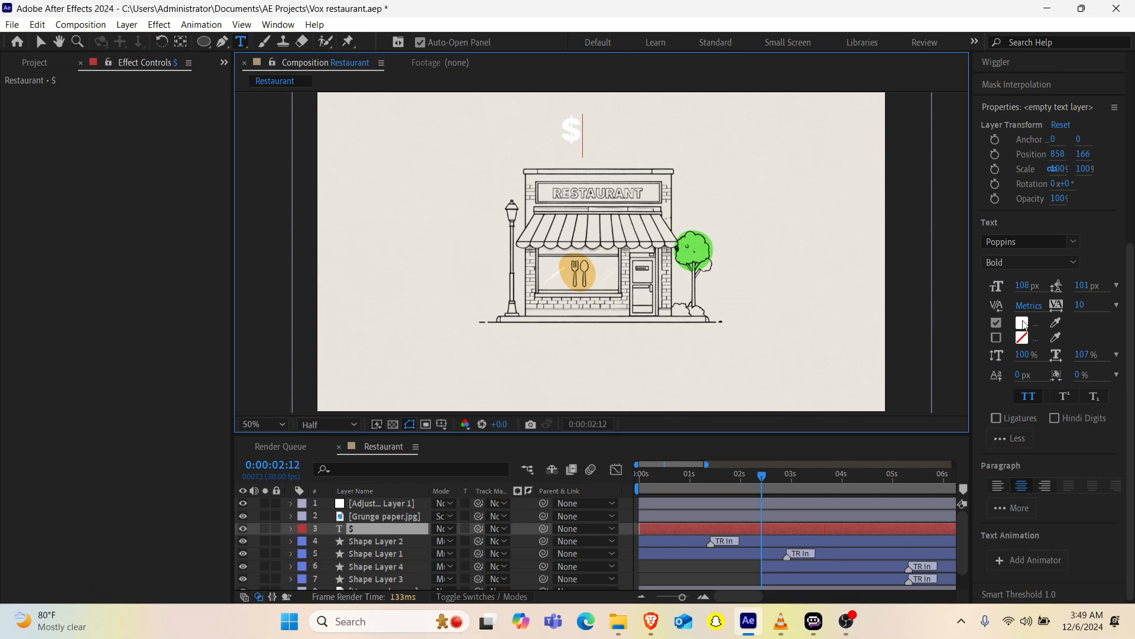
{"action": "left_click", "coordinate": [1023, 325]}
{"action": "left_click", "coordinate": [176, 345]}
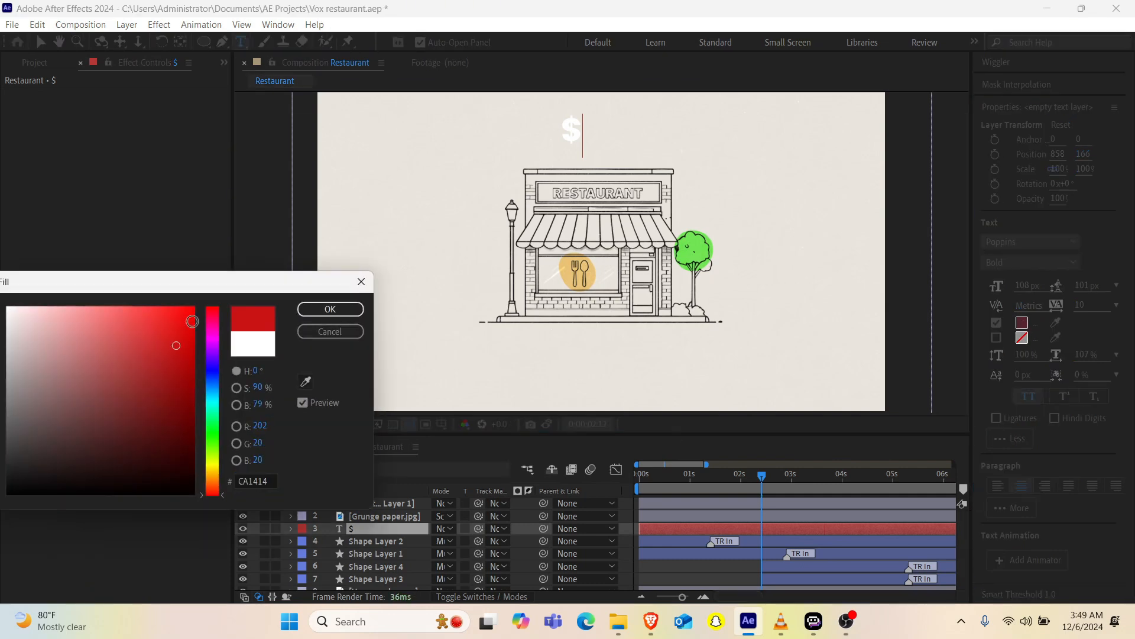
{"action": "left_click", "coordinate": [330, 309]}
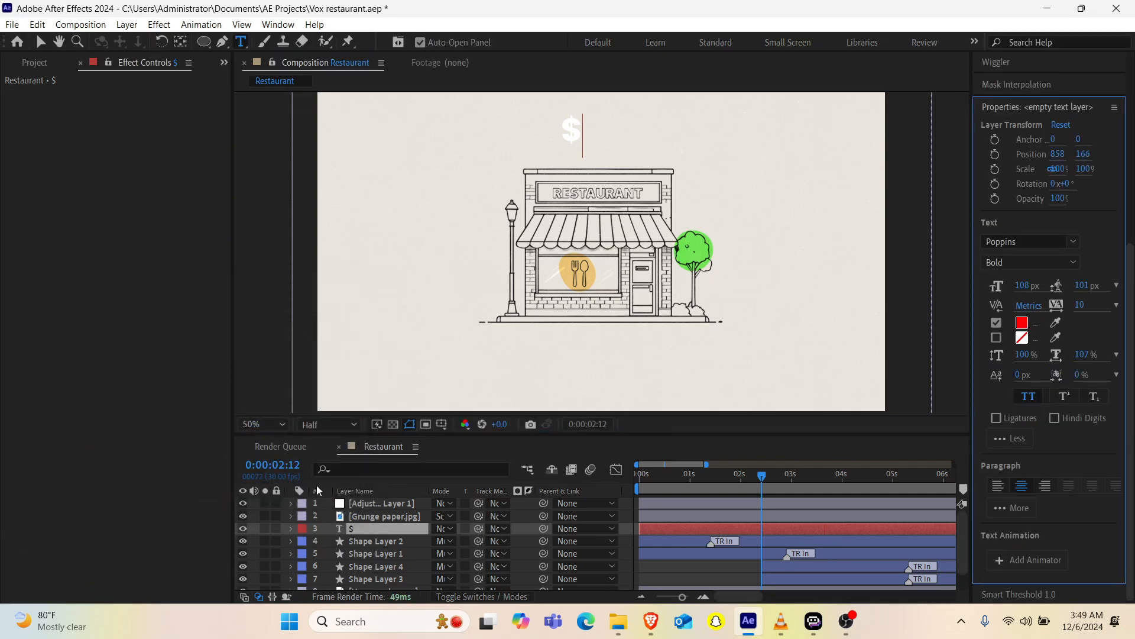
Step: Select the dollar sign character and change its fill color to crimson E51643
{"action": "double_click", "coordinate": [365, 528]}
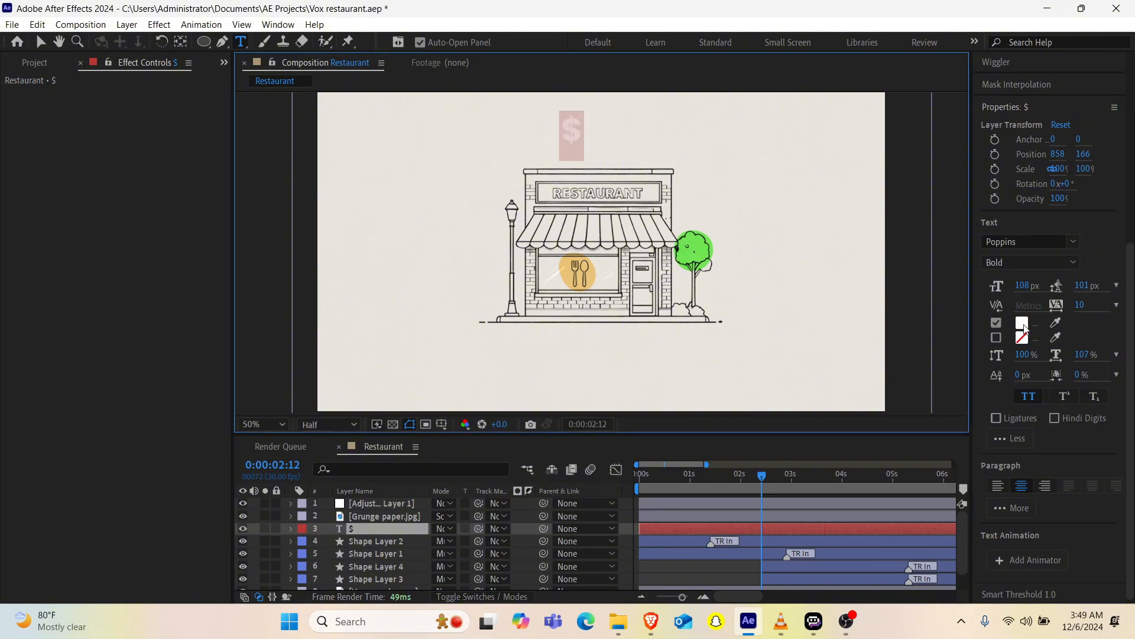
{"action": "left_click", "coordinate": [1025, 327]}
{"action": "left_click_drag", "start_coordinate": [155, 376], "coordinate": [260, 221]}
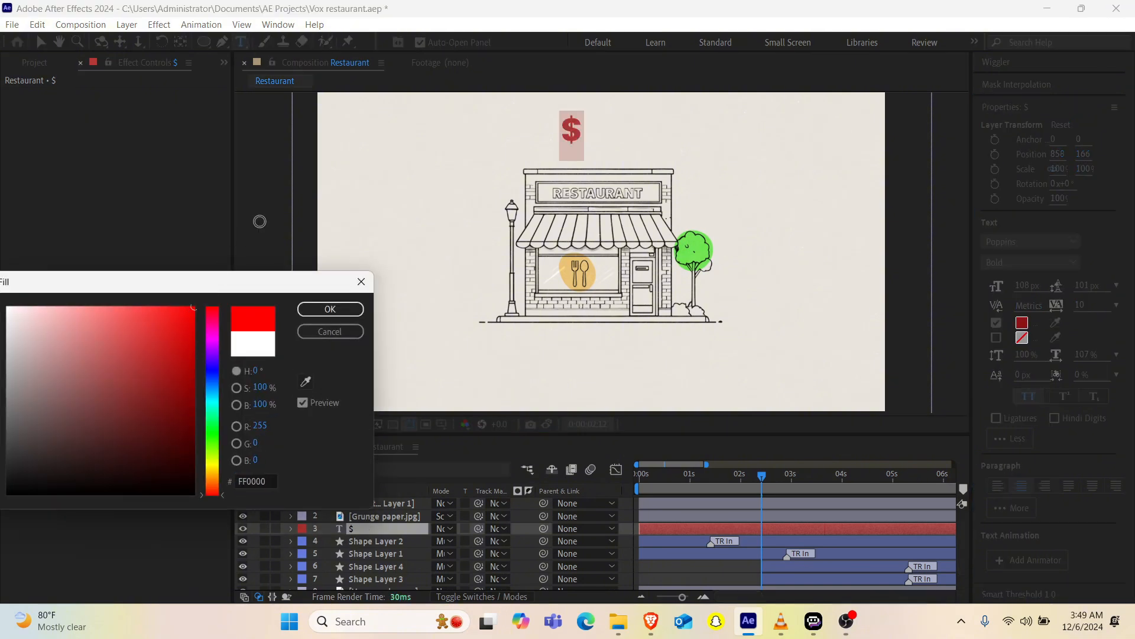
{"action": "left_click", "coordinate": [330, 312]}
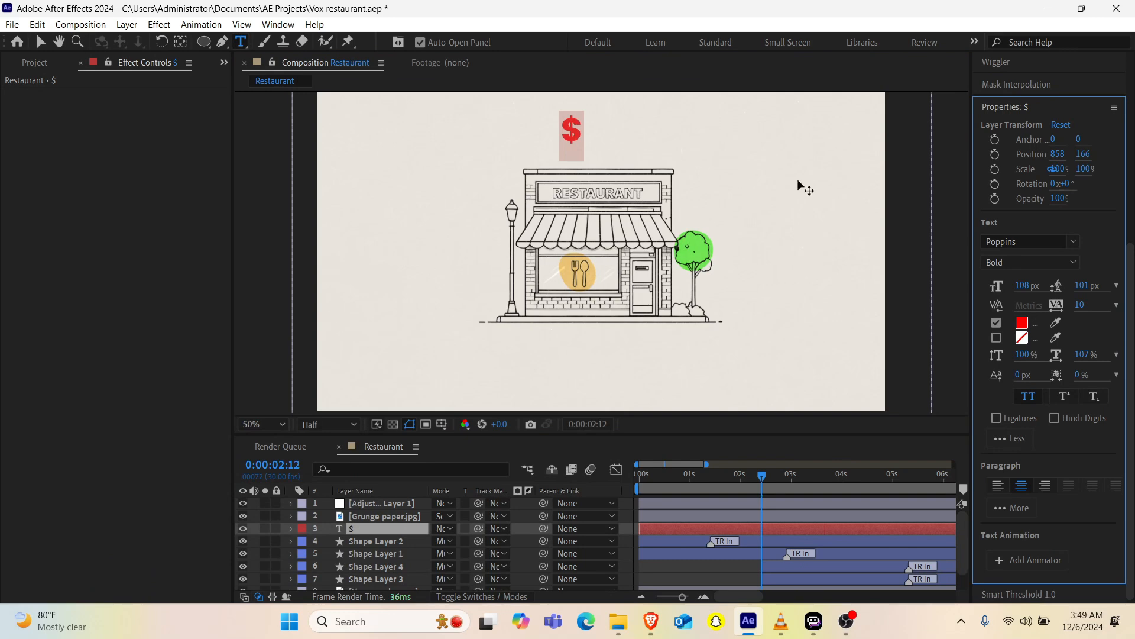
{"action": "left_click", "coordinate": [1023, 324]}
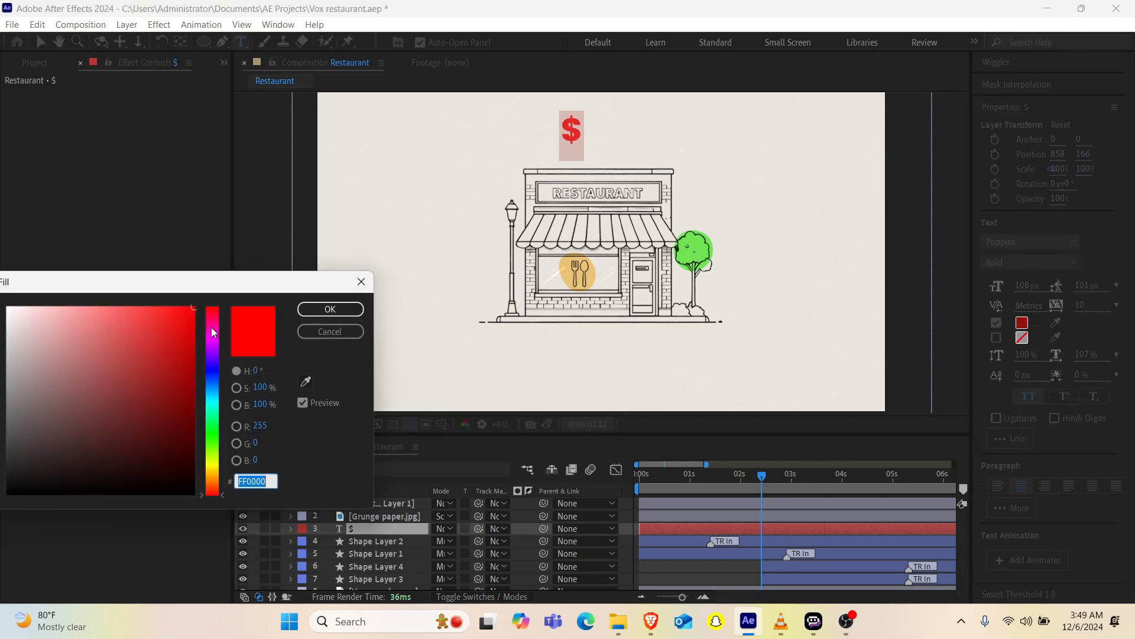
{"action": "mouse_move", "coordinate": [211, 327]}
{"action": "left_mouse_down"}
{"action": "mouse_move", "coordinate": [211, 314]}
{"action": "mouse_move", "coordinate": [176, 327]}
{"action": "left_mouse_up"}
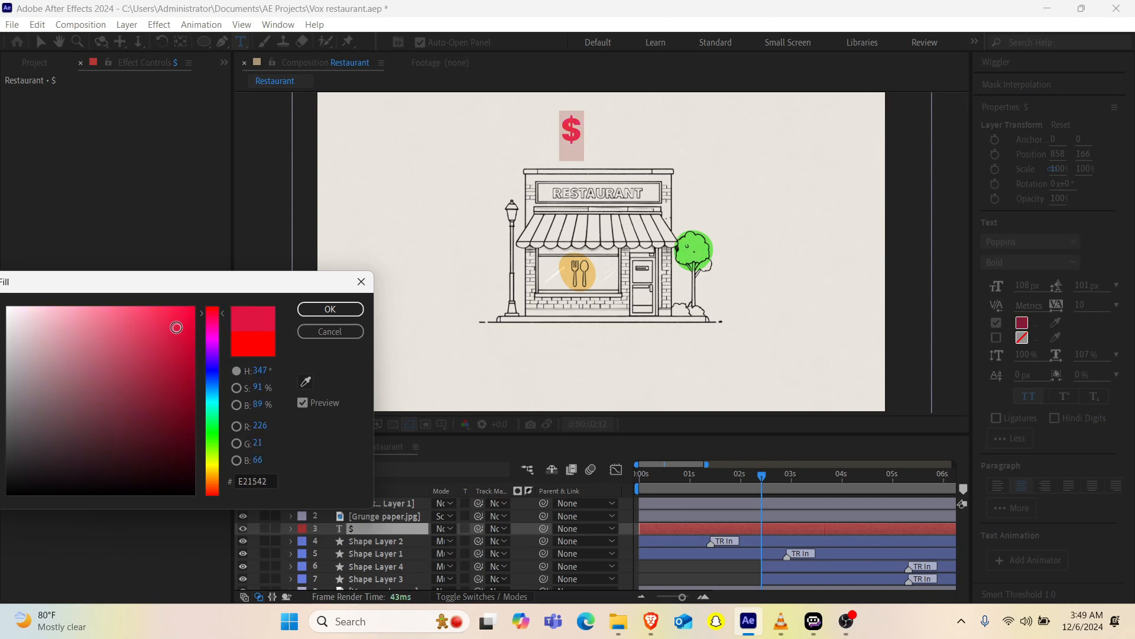
{"action": "left_click", "coordinate": [307, 314]}
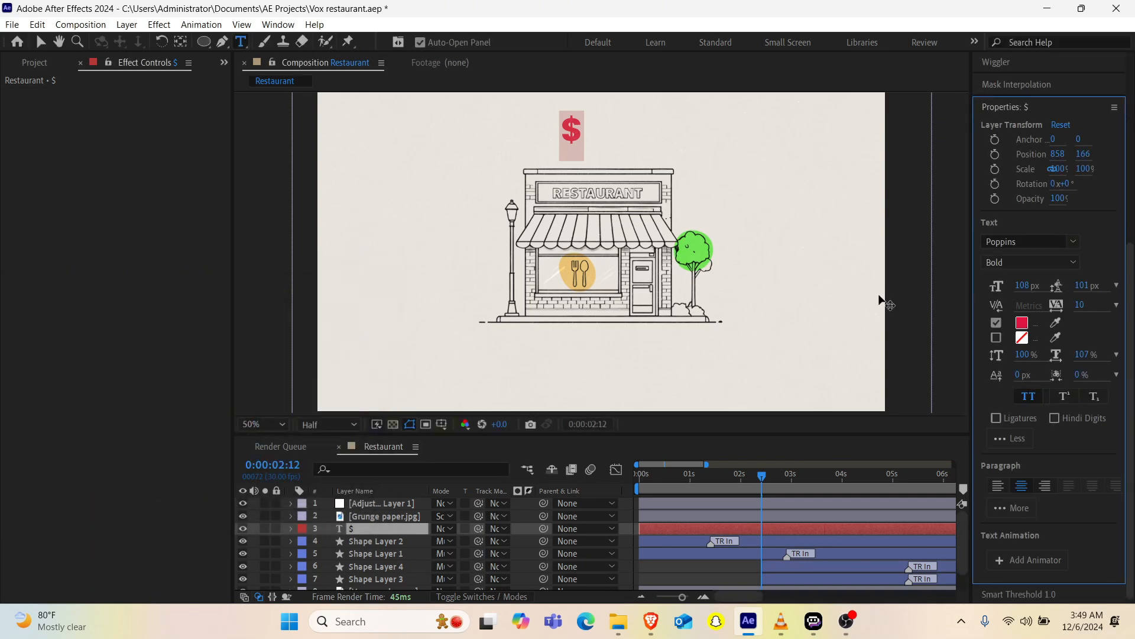
Step: Browse the installed fonts, previewing different typefaces on the selected dollar sign
{"action": "left_click", "coordinate": [1074, 242]}
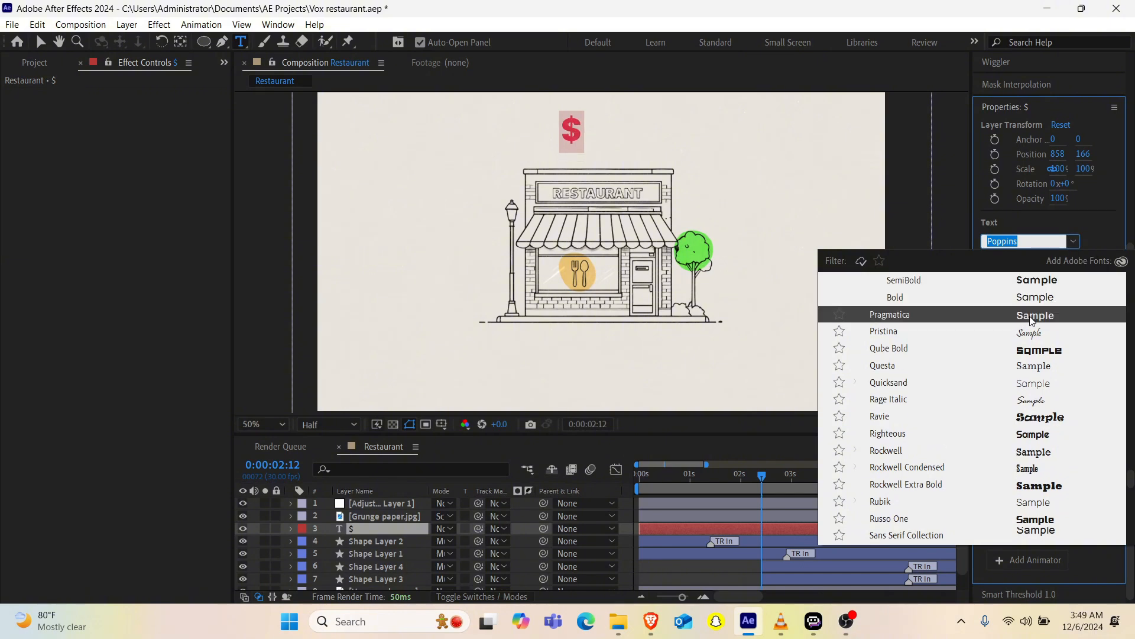
{"action": "scroll", "coordinate": [1014, 377], "scroll_direction": "down", "scroll_amount": 10}
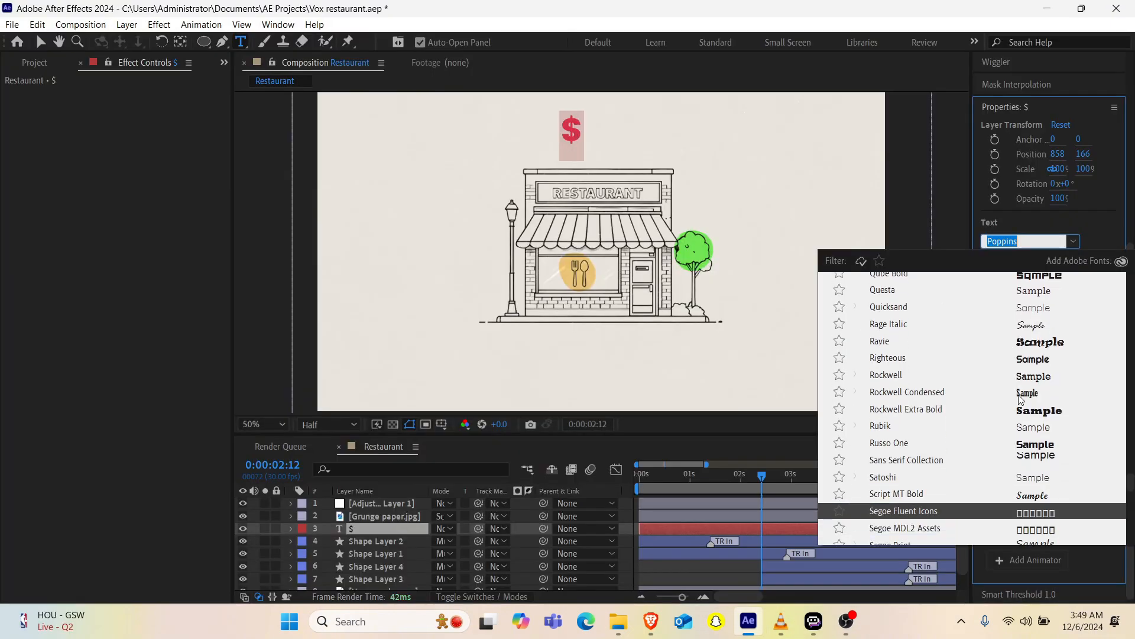
{"action": "scroll", "coordinate": [1019, 400], "scroll_direction": "down", "scroll_amount": 15}
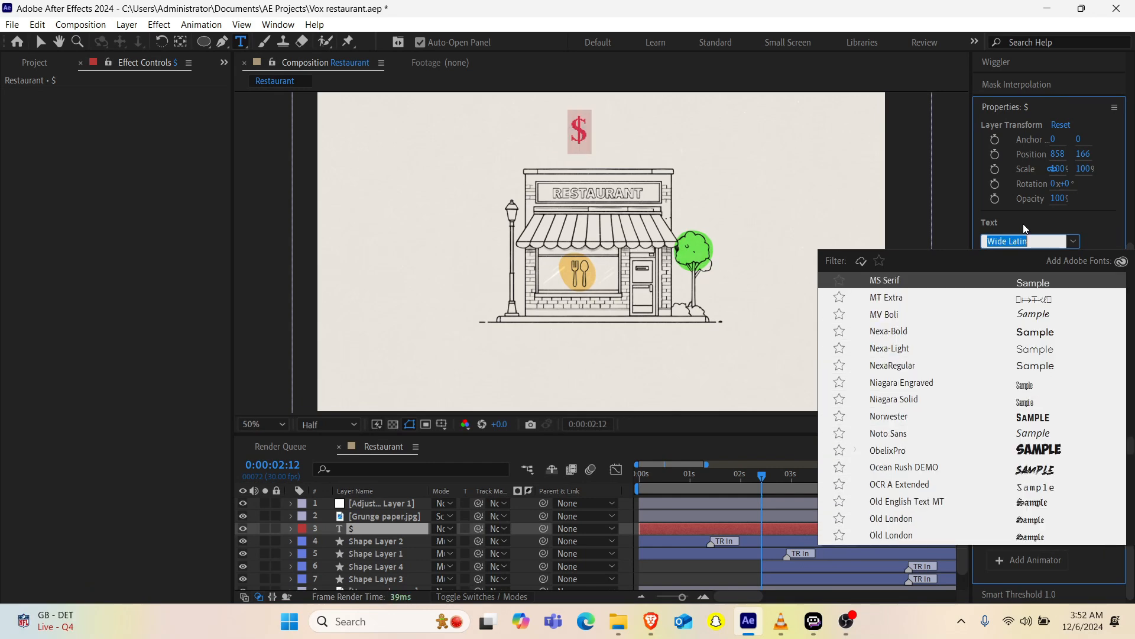
{"action": "key", "text": "Up"}
{"action": "key", "text": "Up"}
{"action": "key", "text": "Up"}
{"action": "key", "text": "Up"}
{"action": "key", "text": "Up"}
{"action": "key", "text": "Up"}
{"action": "key", "text": "Up"}
{"action": "key", "text": "Up"}
{"action": "key", "text": "Up"}
{"action": "key", "text": "Up"}
{"action": "key", "text": "Up"}
{"action": "key", "text": "Up"}
{"action": "key", "text": "Up"}
{"action": "key", "text": "Up"}
{"action": "key", "text": "Up"}
{"action": "key", "text": "Up"}
{"action": "key", "text": "Up"}
{"action": "key", "text": "Up"}
{"action": "key", "text": "Up"}
{"action": "key", "text": "Up"}
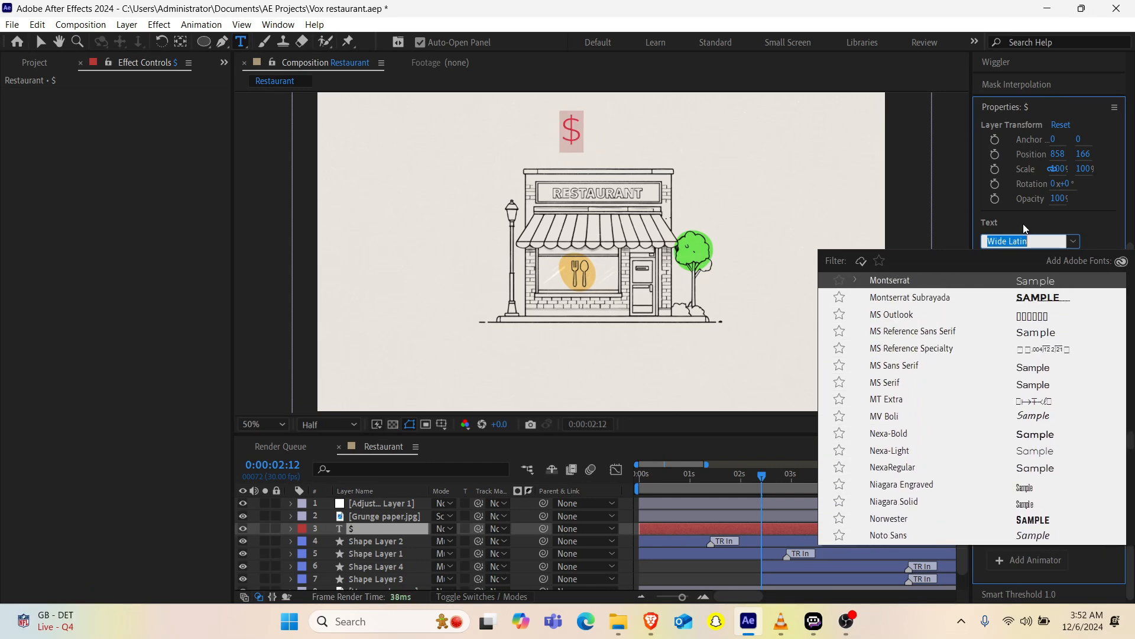
{"action": "key", "text": "Up"}
{"action": "key", "text": "Up"}
{"action": "key", "text": "Up"}
{"action": "key", "text": "Up"}
{"action": "key", "text": "Up"}
{"action": "key", "text": "Up"}
{"action": "key", "text": "Up"}
{"action": "key", "text": "Up"}
{"action": "key", "text": "Up"}
{"action": "key", "text": "Up"}
{"action": "key", "text": "Up"}
{"action": "key", "text": "Up"}
{"action": "key", "text": "Up"}
{"action": "key", "text": "Up"}
{"action": "key", "text": "Up"}
{"action": "key", "text": "Up"}
{"action": "key", "text": "Up"}
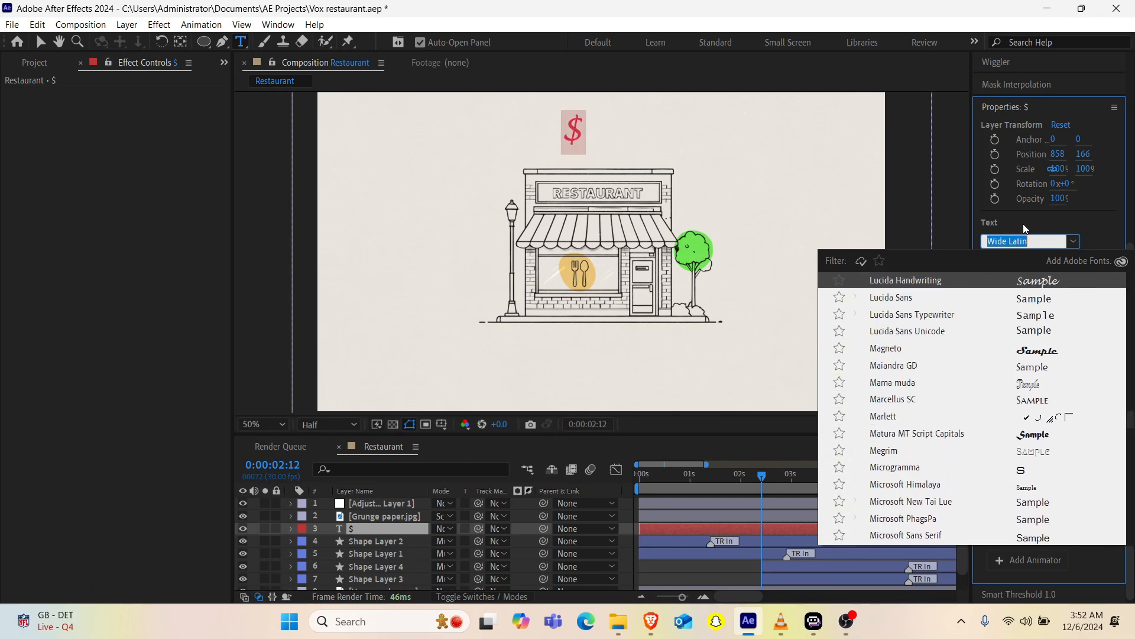
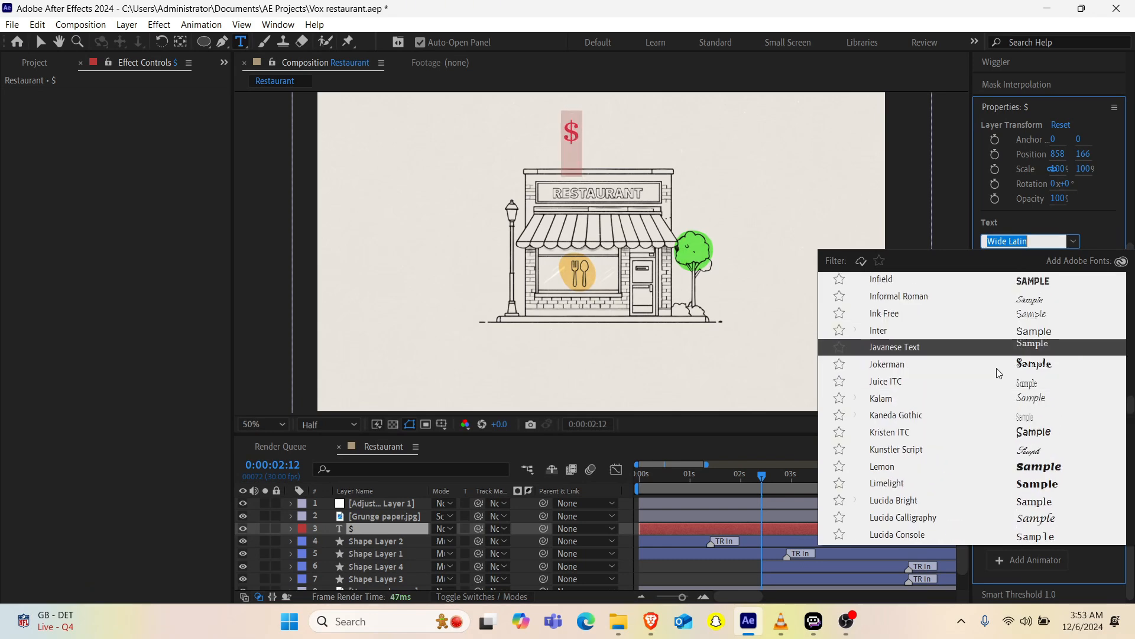
Step: Apply the Javanese Text font to the selected dollar sign and enlarge its font size to 171 px
{"action": "mouse_move", "coordinate": [781, 621]}
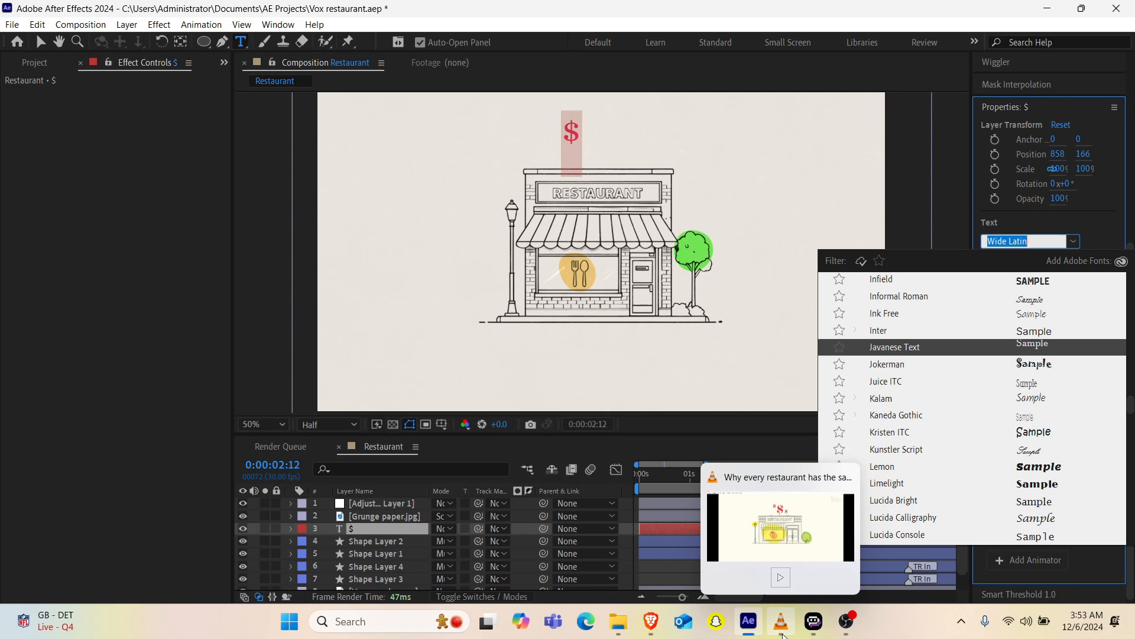
{"action": "left_click", "coordinate": [805, 542]}
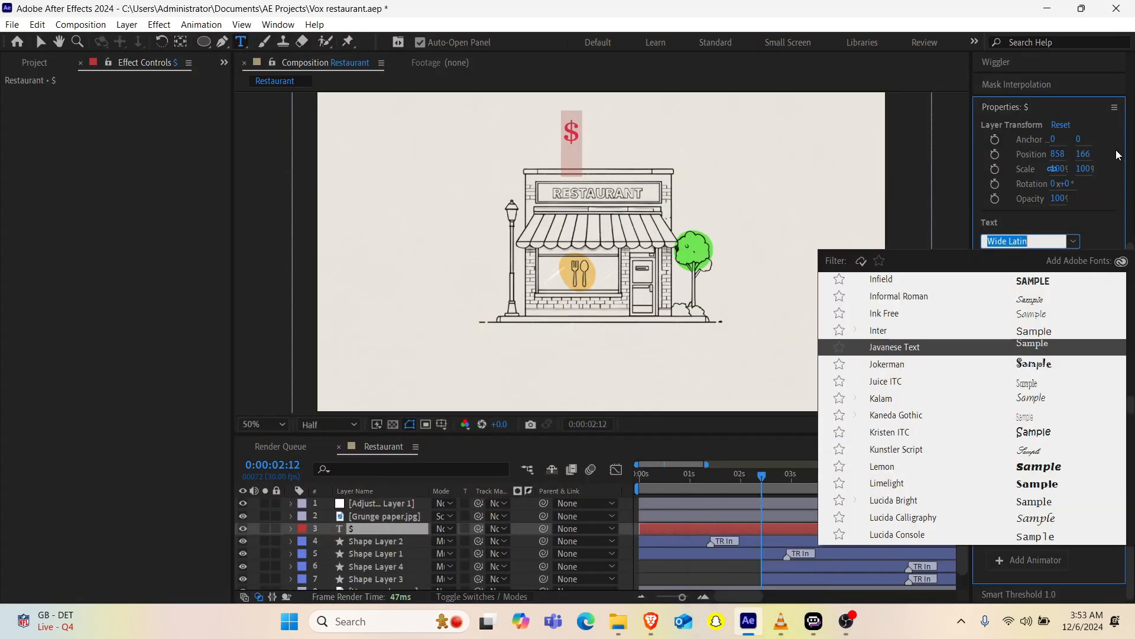
{"action": "left_click", "coordinate": [906, 353]}
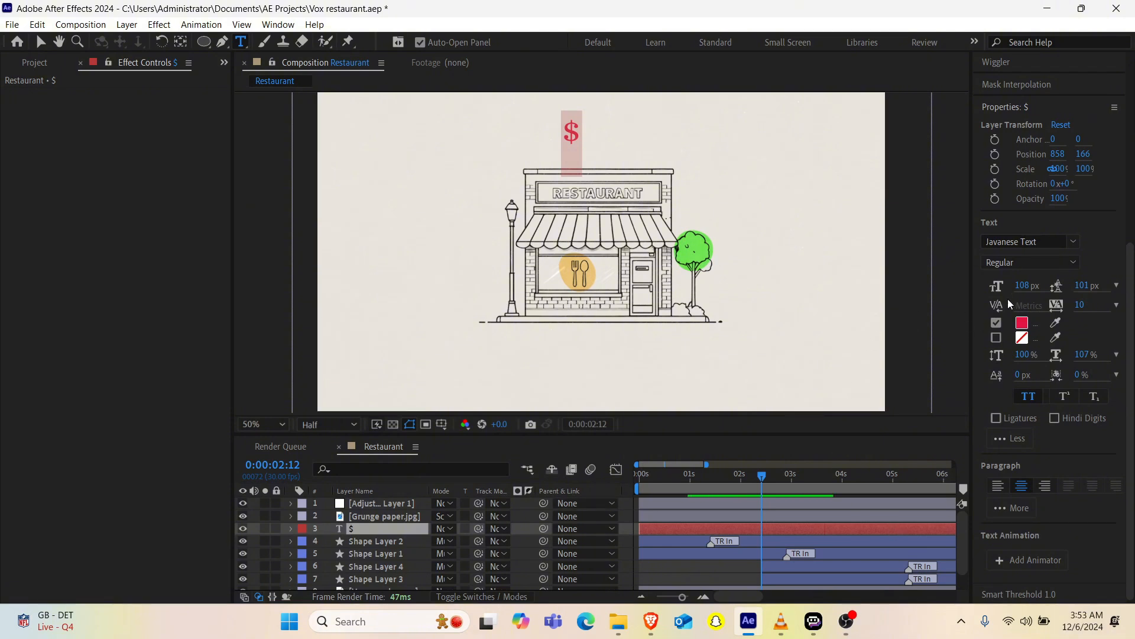
{"action": "left_click_drag", "start_coordinate": [1022, 285], "coordinate": [1068, 281]}
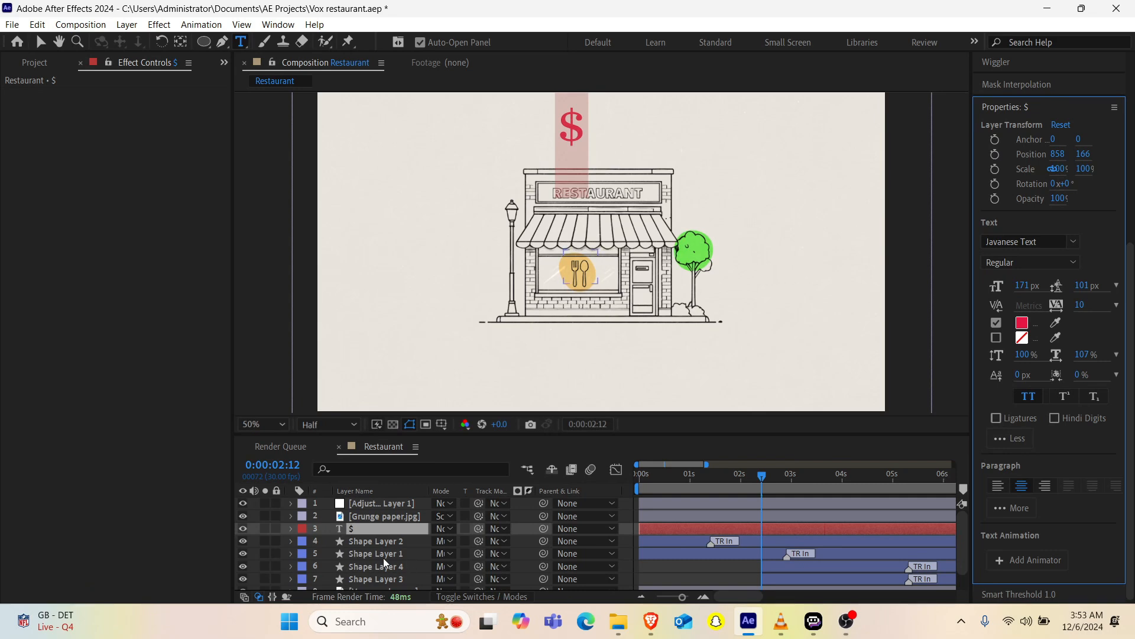
Step: Move the dollar sign to just above the restaurant roof and center it horizontally in the composition
{"action": "left_click", "coordinate": [364, 528]}
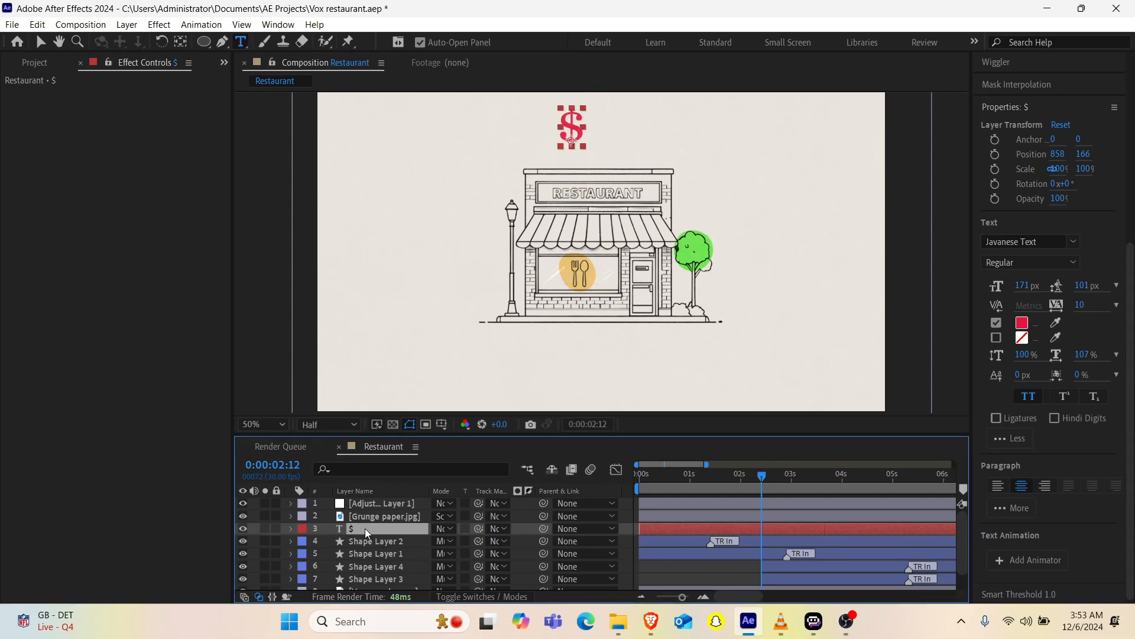
{"action": "key", "text": "v"}
{"action": "left_click", "coordinate": [572, 124]}
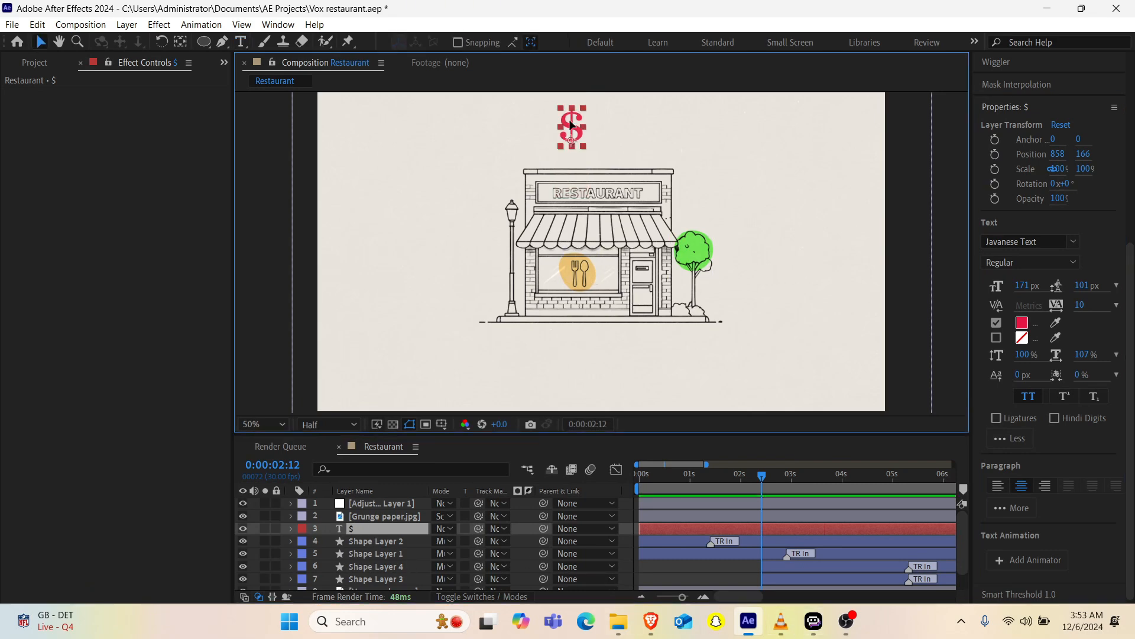
{"action": "left_click_drag", "start_coordinate": [571, 124], "coordinate": [589, 135]}
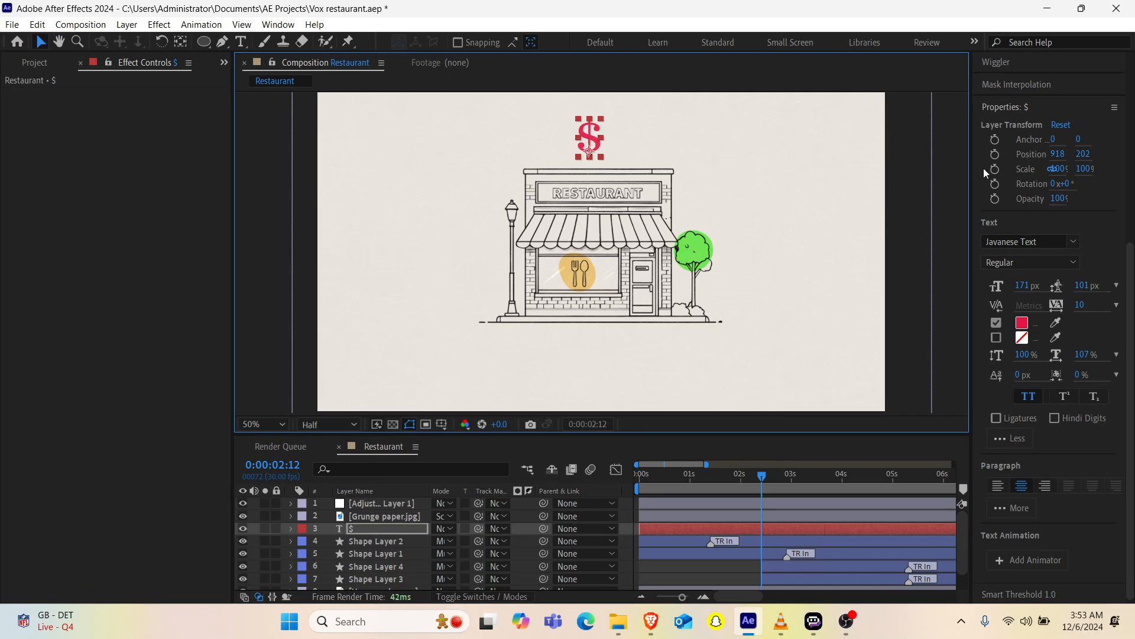
{"action": "scroll", "coordinate": [987, 174], "scroll_direction": "up", "scroll_amount": 5}
{"action": "left_click", "coordinate": [1004, 199]}
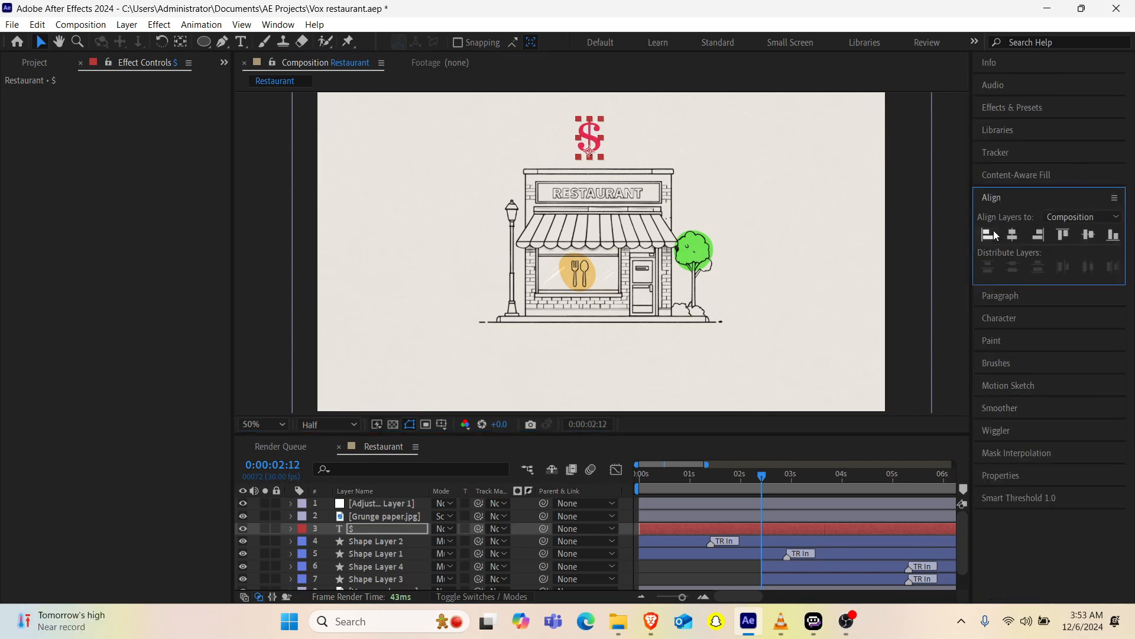
{"action": "left_click", "coordinate": [1013, 235]}
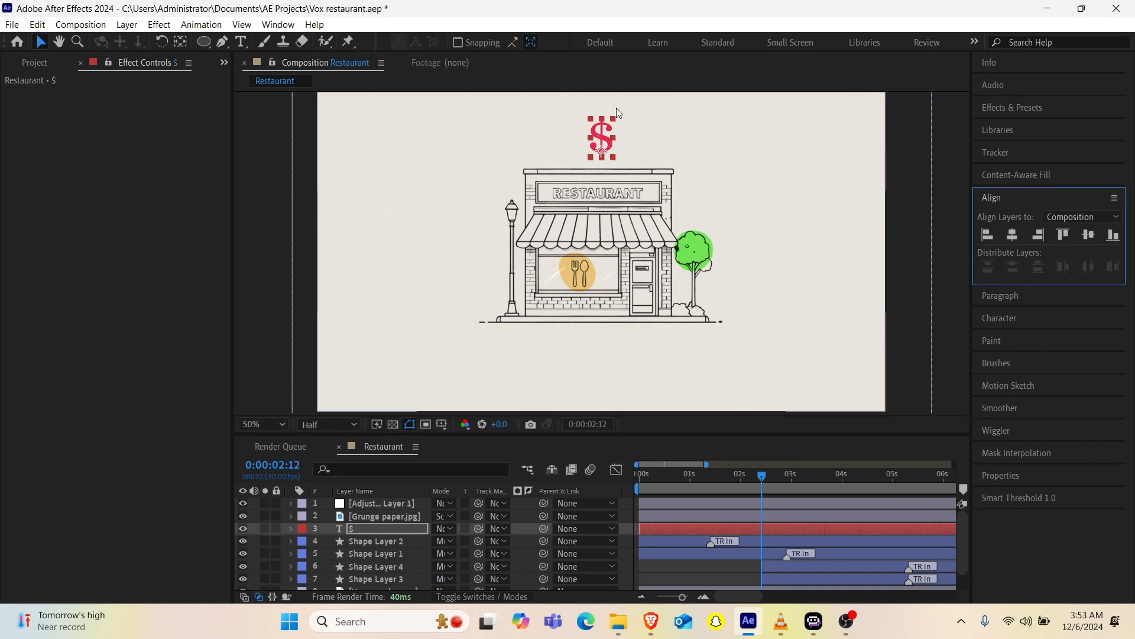
Step: Increase the dollar sign's font size through 175 and 180 px to 200 px
{"action": "double_click", "coordinate": [601, 137]}
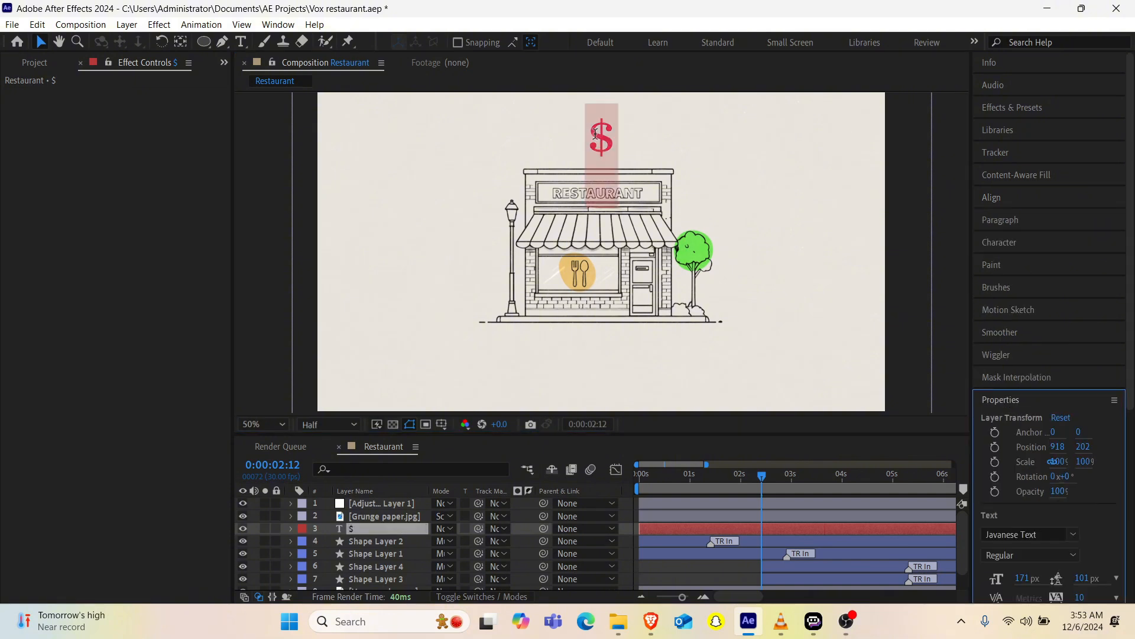
{"action": "left_click", "coordinate": [1020, 577]}
{"action": "type", "text": "175"}
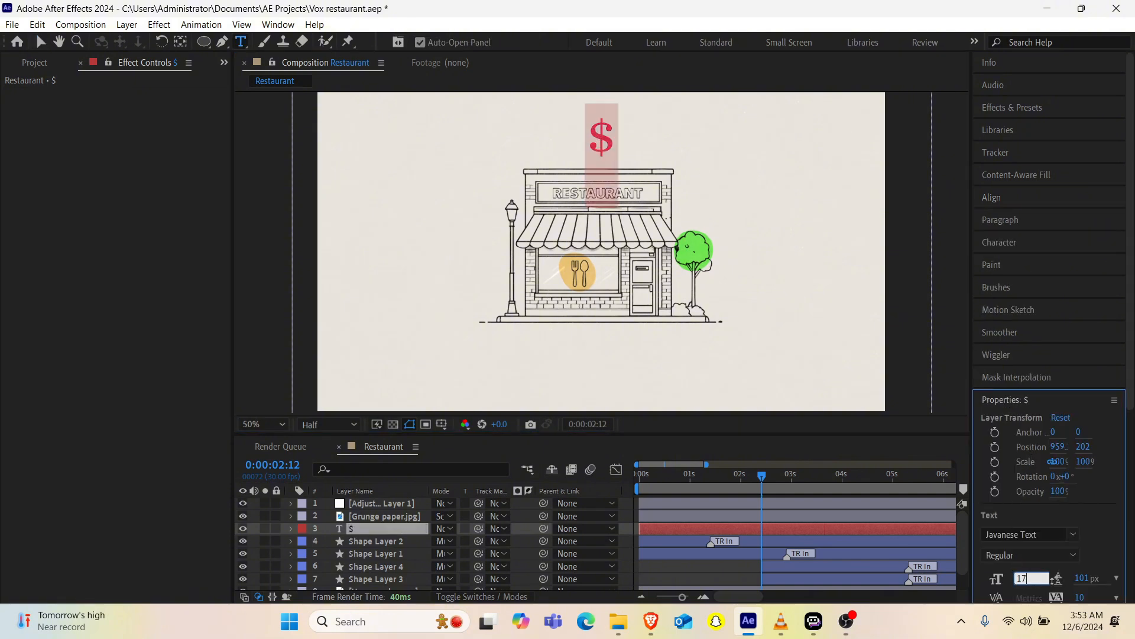
{"action": "key", "text": "Return"}
{"action": "left_click", "coordinate": [1021, 578]}
{"action": "type", "text": "180"}
{"action": "key", "text": "Return"}
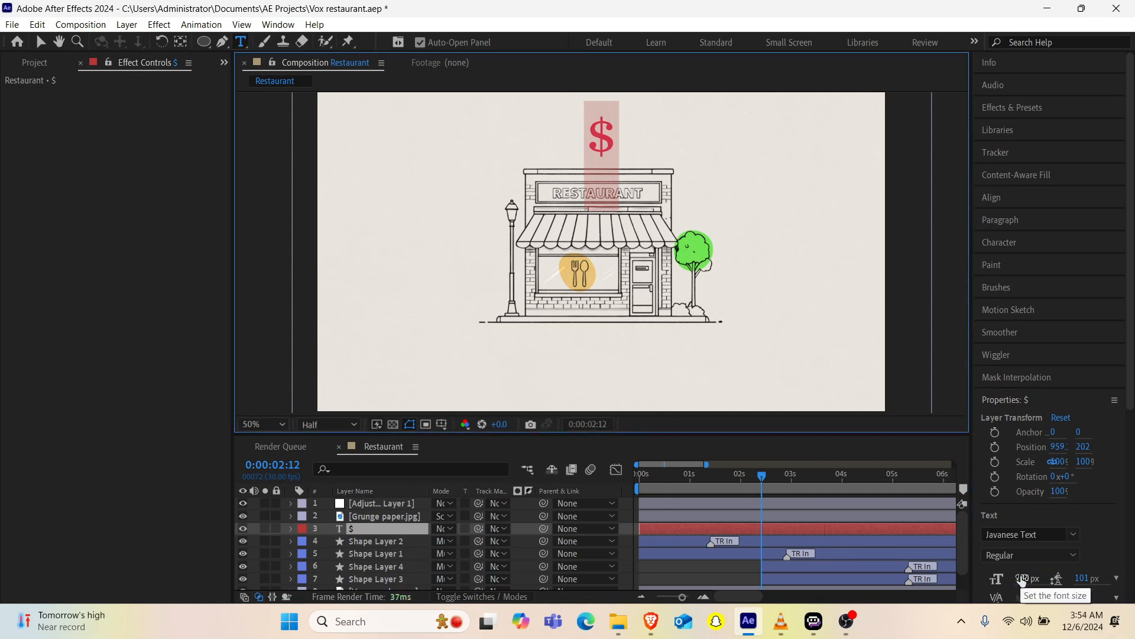
{"action": "left_click", "coordinate": [1021, 578]}
{"action": "type", "text": "200"}
{"action": "key", "text": "Return"}
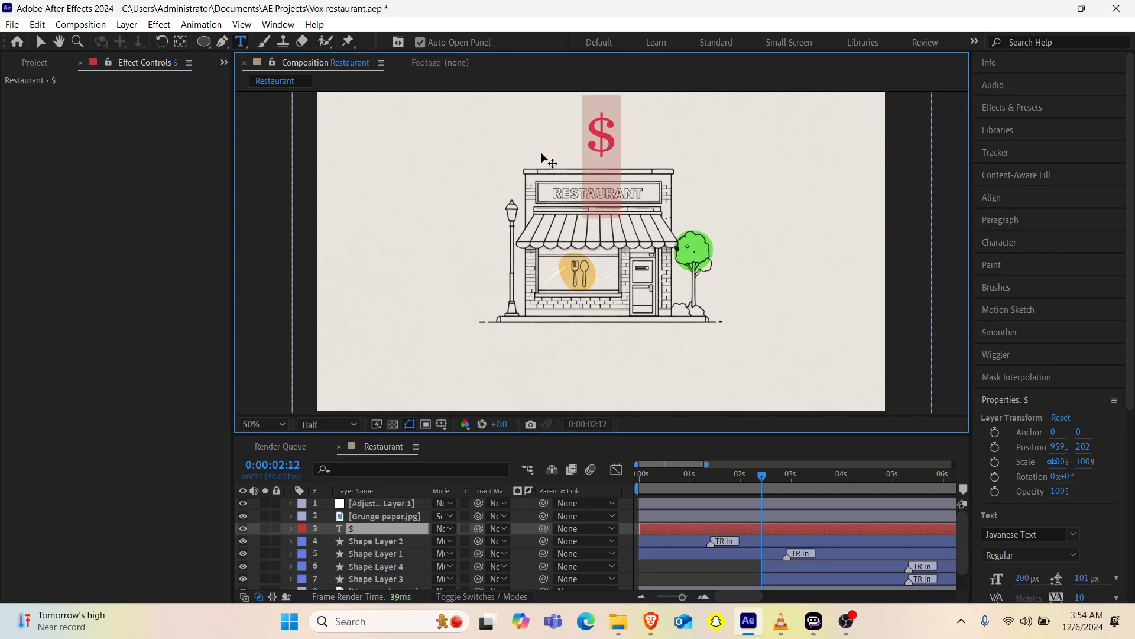
Step: Duplicate the dollar sign layer and shift the copy left to about X 891
{"action": "left_click", "coordinate": [392, 530]}
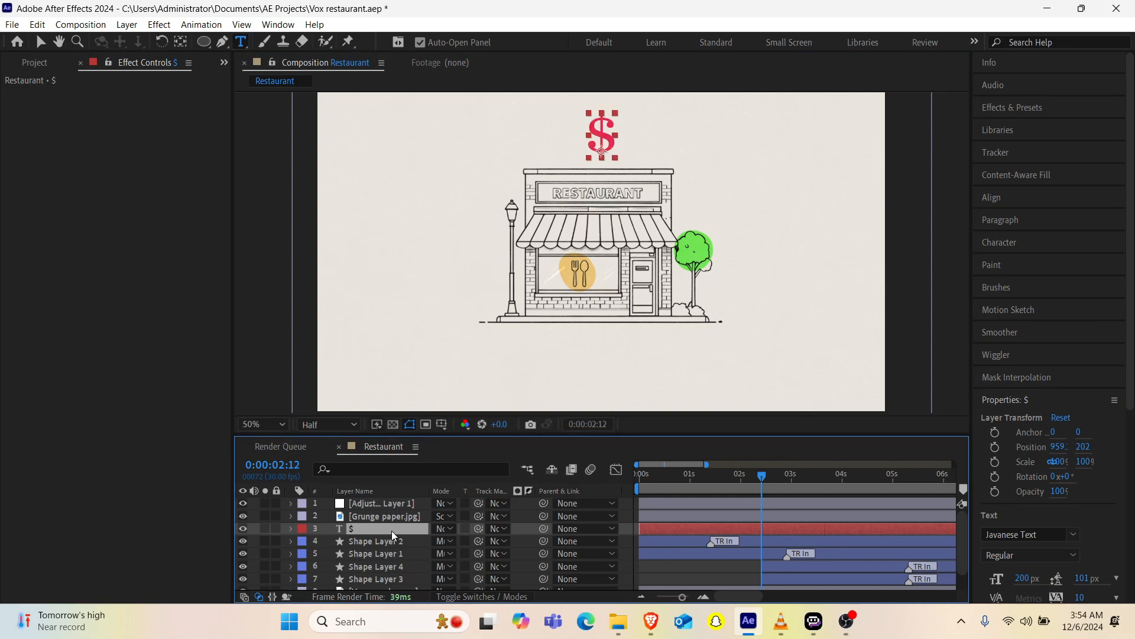
{"action": "key", "text": "ctrl+d"}
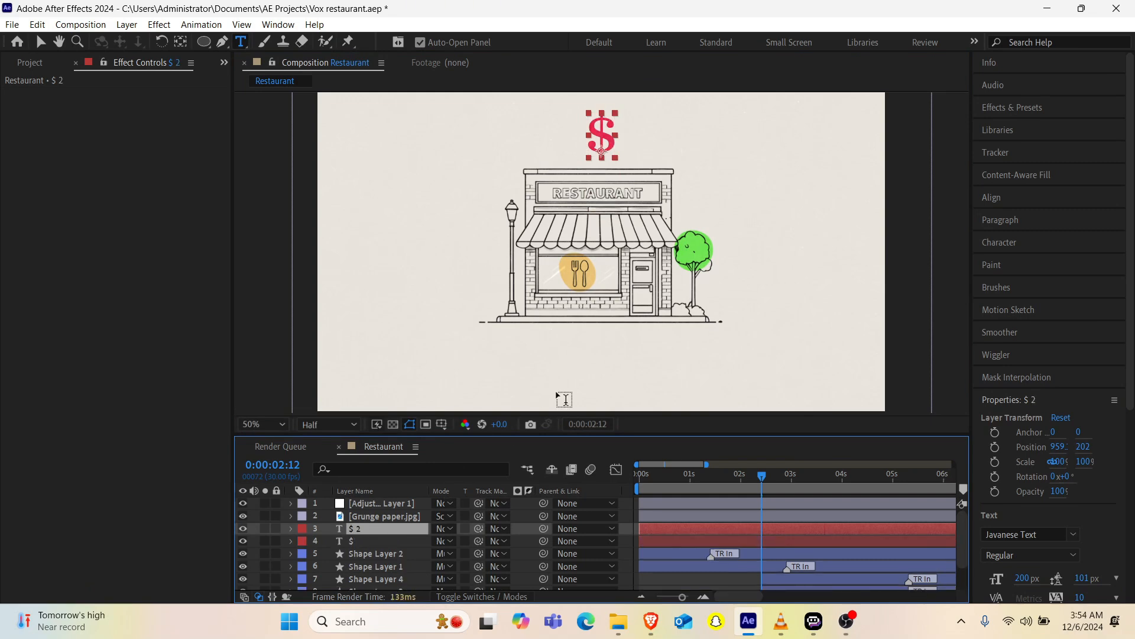
{"action": "key", "text": "shift+Left"}
{"action": "key", "text": "shift+Left"}
{"action": "key", "text": "shift+Left"}
{"action": "key", "text": "shift+Left"}
{"action": "key", "text": "shift+Left"}
{"action": "key", "text": "Left"}
{"action": "key", "text": "Left"}
{"action": "key", "text": "Left"}
{"action": "key", "text": "Left"}
{"action": "key", "text": "Left"}
{"action": "key", "text": "Left"}
{"action": "key", "text": "Left"}
{"action": "key", "text": "Left"}
{"action": "key", "text": "Left"}
{"action": "key", "text": "Left"}
Step: Set the duplicated dollar sign's font size to 120 px
{"action": "left_click", "coordinate": [1023, 580]}
{"action": "type", "text": "12"}
{"action": "key", "text": "Return"}
{"action": "left_click", "coordinate": [1023, 581]}
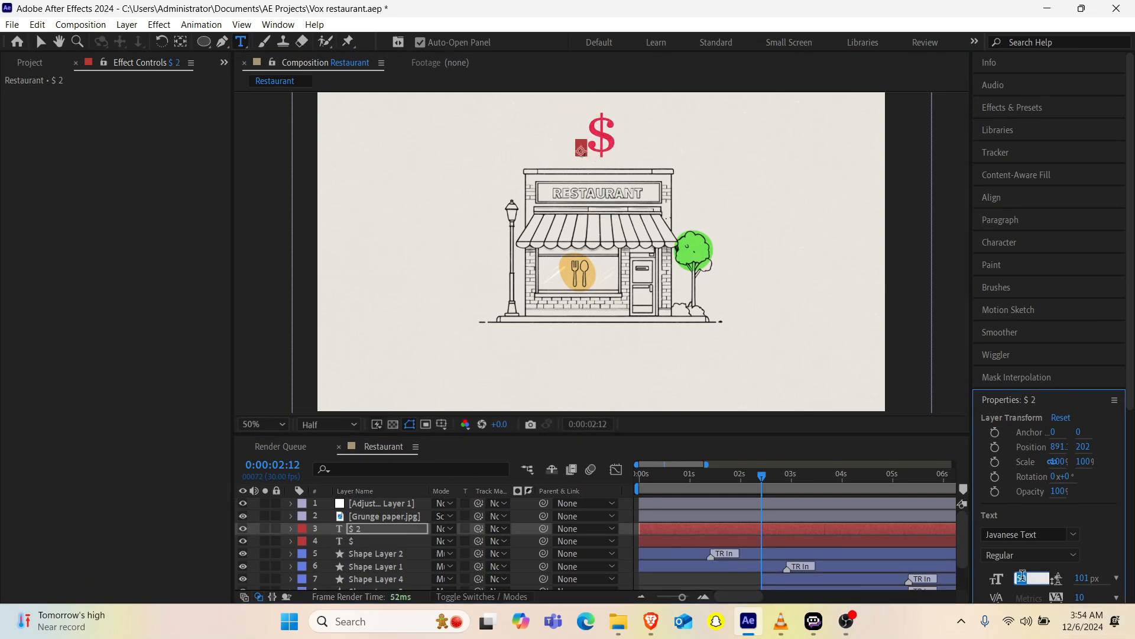
{"action": "type", "text": "120"}
{"action": "key", "text": "Return"}
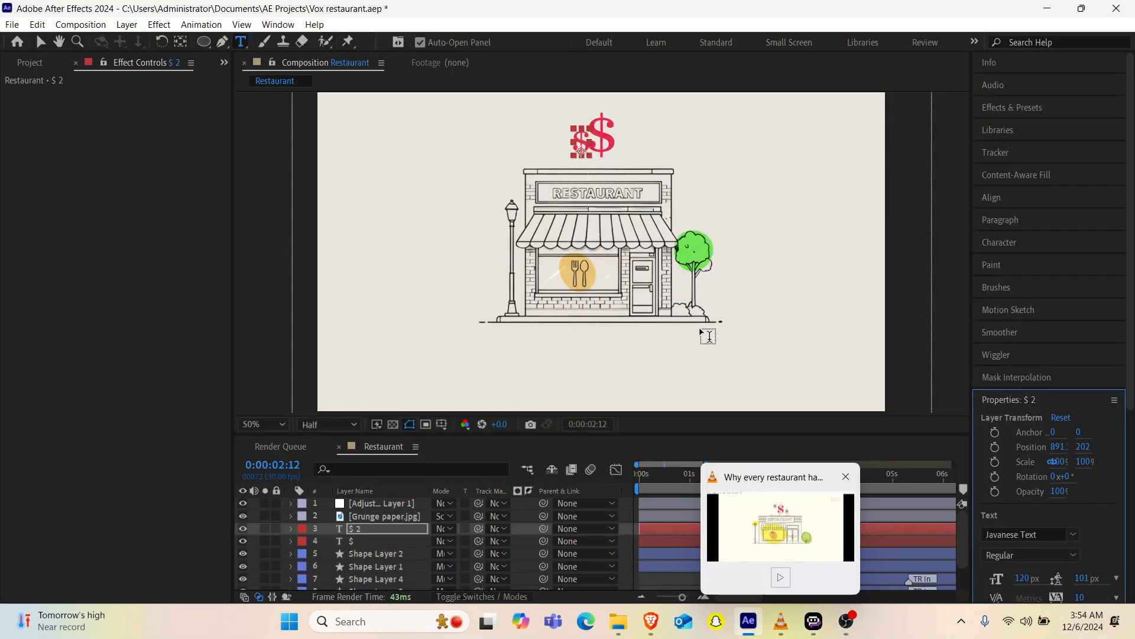
Step: Nudge the small dollar sign to the upper left of the large one, at about 871, 88
{"action": "key", "text": "shift+Up"}
{"action": "key", "text": "shift+Up"}
{"action": "key", "text": "shift+Up"}
{"action": "key", "text": "shift+Up"}
{"action": "key", "text": "shift+Up"}
{"action": "key", "text": "shift+Up"}
{"action": "key", "text": "shift+Up"}
{"action": "key", "text": "shift+Up"}
{"action": "key", "text": "Up"}
{"action": "key", "text": "Up"}
{"action": "key", "text": "Up"}
{"action": "key", "text": "Up"}
{"action": "key", "text": "Up"}
{"action": "key", "text": "Up"}
{"action": "key", "text": "Up"}
{"action": "key", "text": "Up"}
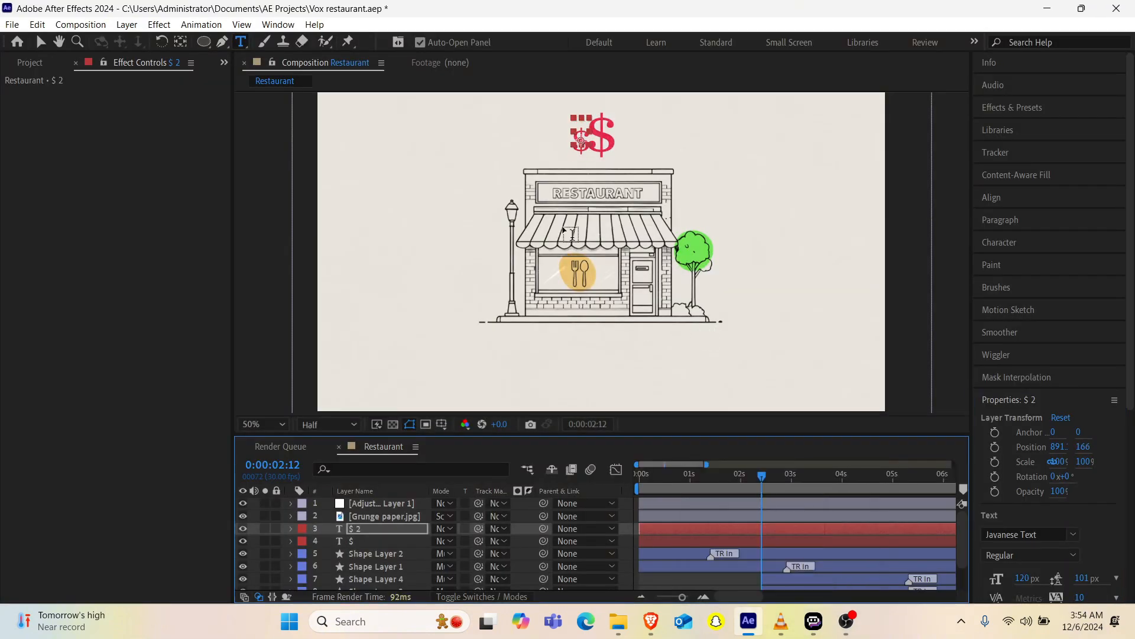
{"action": "key", "text": "shift+Up"}
{"action": "key", "text": "shift+Up"}
{"action": "key", "text": "Up"}
{"action": "key", "text": "Up"}
{"action": "key", "text": "Up"}
{"action": "key", "text": "Up"}
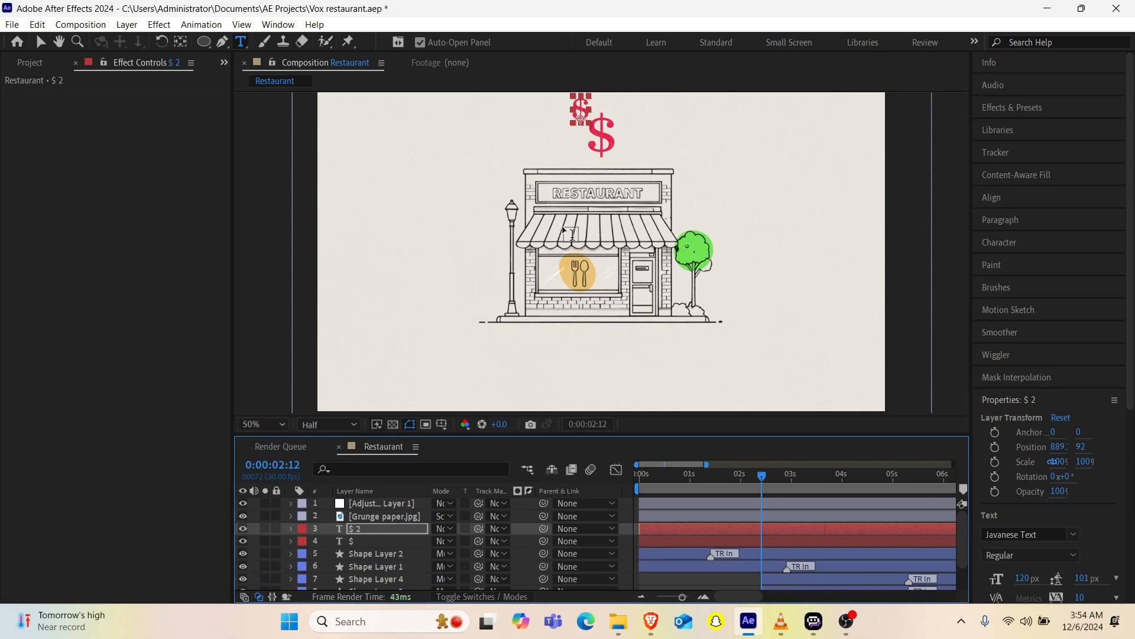
{"action": "key", "text": "shift+Left"}
{"action": "key", "text": "Left"}
{"action": "key", "text": "Left"}
{"action": "key", "text": "Left"}
{"action": "key", "text": "Left"}
{"action": "key", "text": "Left"}
{"action": "key", "text": "Left"}
{"action": "key", "text": "Left"}
{"action": "key", "text": "Up"}
{"action": "key", "text": "Up"}
{"action": "key", "text": "Up"}
{"action": "key", "text": "Up"}
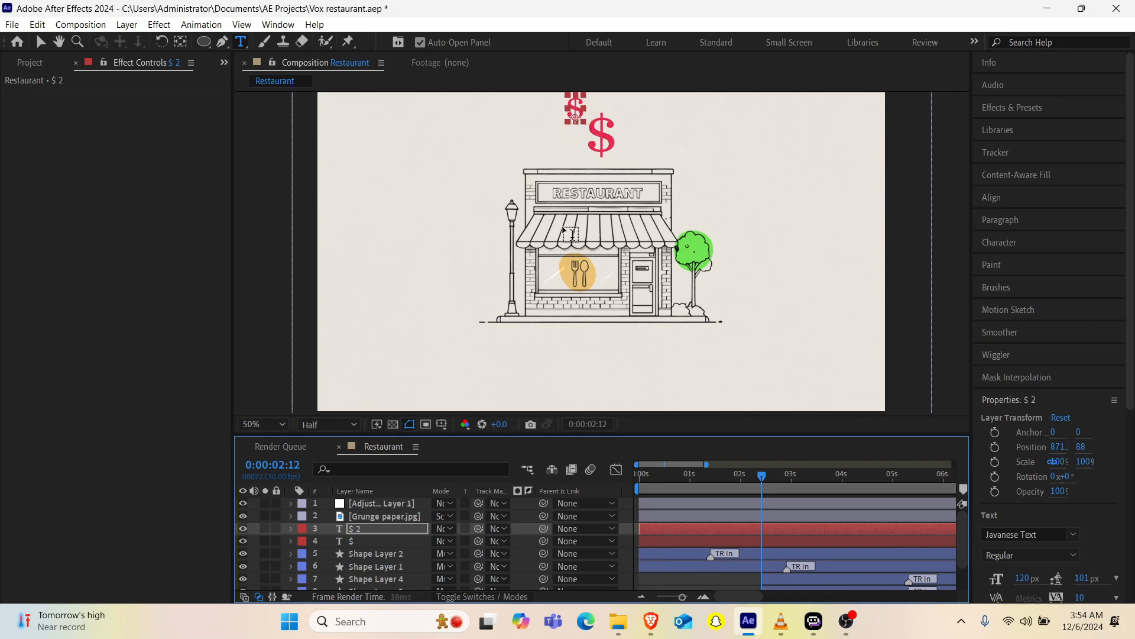
Step: Duplicate the small dollar sign and nudge the copy to the lower right of the large one
{"action": "key", "text": "ctrl+d"}
{"action": "key", "text": "Left"}
{"action": "key", "text": "Left"}
{"action": "key", "text": "Down"}
{"action": "key", "text": "Down"}
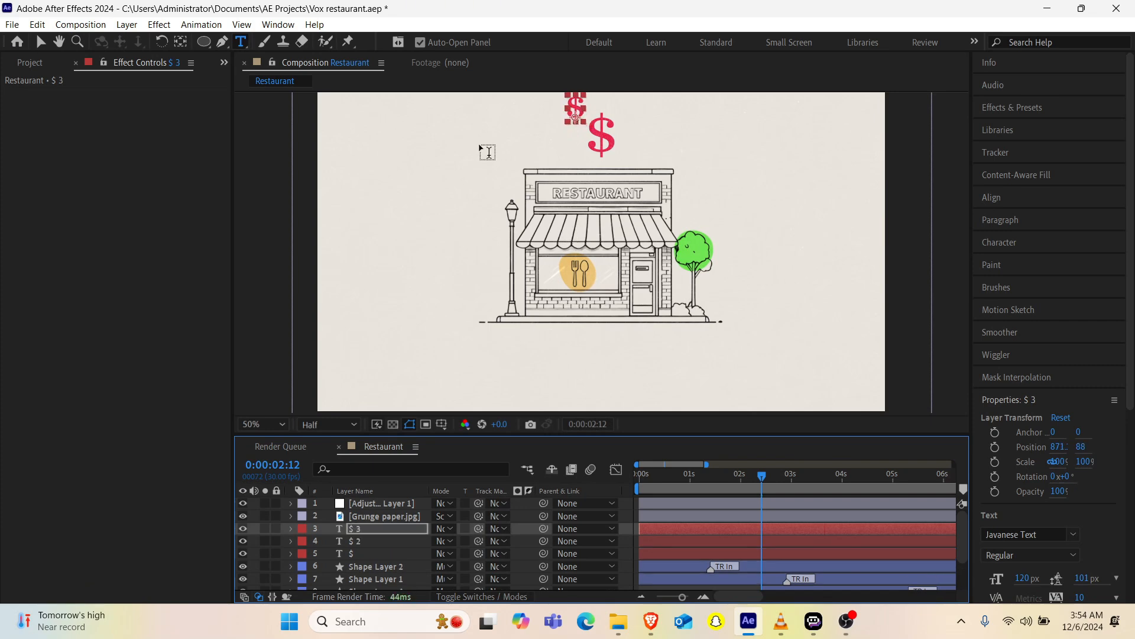
{"action": "key", "text": "shift+Down"}
{"action": "key", "text": "shift+Down"}
{"action": "key", "text": "shift+Down"}
{"action": "key", "text": "shift+Down"}
{"action": "key", "text": "shift+Down"}
{"action": "key", "text": "shift+Down"}
{"action": "key", "text": "shift+Down"}
{"action": "key", "text": "shift+Down"}
{"action": "key", "text": "shift+Down"}
{"action": "key", "text": "shift+Right"}
{"action": "key", "text": "shift+Right"}
{"action": "key", "text": "shift+Right"}
{"action": "key", "text": "shift+Right"}
{"action": "key", "text": "shift+Right"}
{"action": "key", "text": "shift+Right"}
{"action": "key", "text": "shift+Right"}
{"action": "key", "text": "shift+Right"}
{"action": "key", "text": "shift+Right"}
{"action": "key", "text": "shift+Right"}
{"action": "key", "text": "shift+Right"}
{"action": "key", "text": "Right"}
{"action": "key", "text": "Right"}
{"action": "key", "text": "Right"}
{"action": "key", "text": "Right"}
{"action": "key", "text": "Right"}
{"action": "key", "text": "Right"}
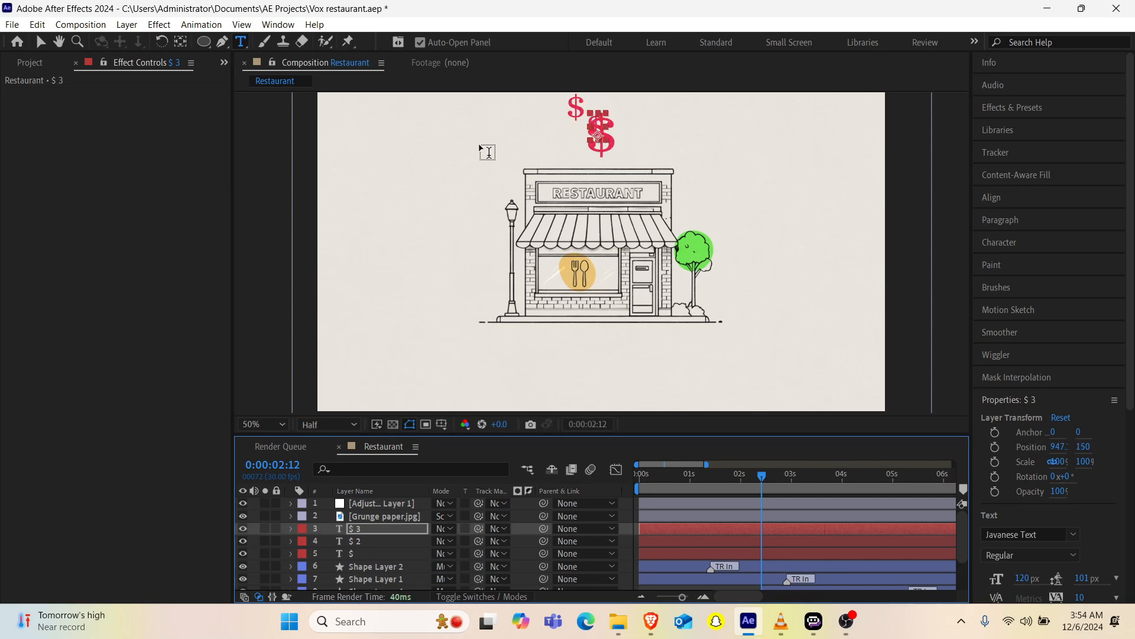
{"action": "key", "text": "shift+Down"}
{"action": "key", "text": "shift+Down"}
{"action": "key", "text": "shift+Down"}
{"action": "key", "text": "shift+Down"}
{"action": "key", "text": "shift+Down"}
{"action": "key", "text": "shift+Right"}
{"action": "key", "text": "shift+Right"}
{"action": "key", "text": "shift+Right"}
{"action": "key", "text": "shift+Right"}
{"action": "key", "text": "shift+Right"}
{"action": "key", "text": "shift+Right"}
{"action": "key", "text": "shift+Right"}
{"action": "key", "text": "shift+Right"}
Step: Lower the upper-left small dollar sign to about 875, 130 and fine-tune the lower-right one to about 1039, 234
{"action": "left_click", "coordinate": [358, 541]}
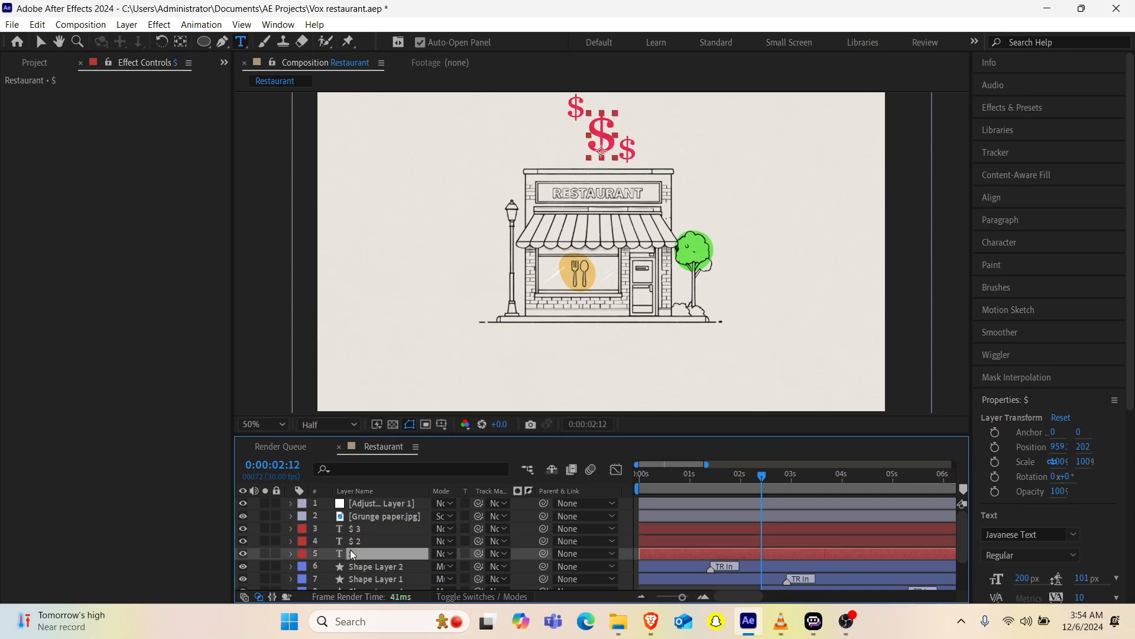
{"action": "key", "text": "shift+Down"}
{"action": "key", "text": "shift+Down"}
{"action": "key", "text": "shift+Down"}
{"action": "key", "text": "shift+Down"}
{"action": "key", "text": "shift+Down"}
{"action": "left_click", "coordinate": [387, 527]}
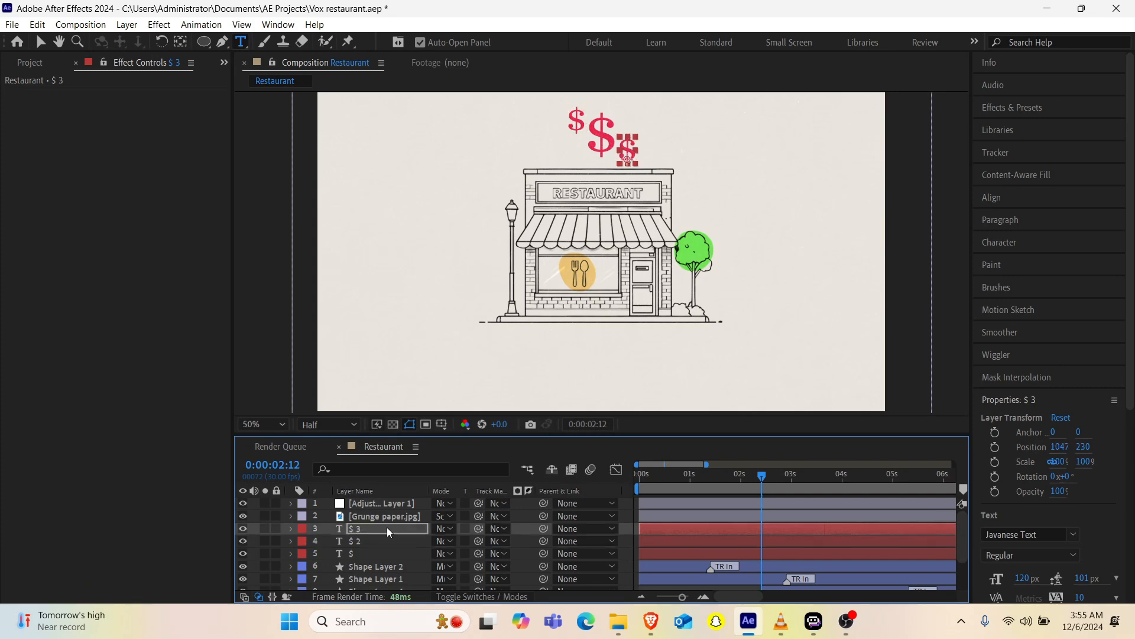
Step: Trim the start of all three dollar sign layers to 0:00:04:01
{"action": "key", "text": "space"}
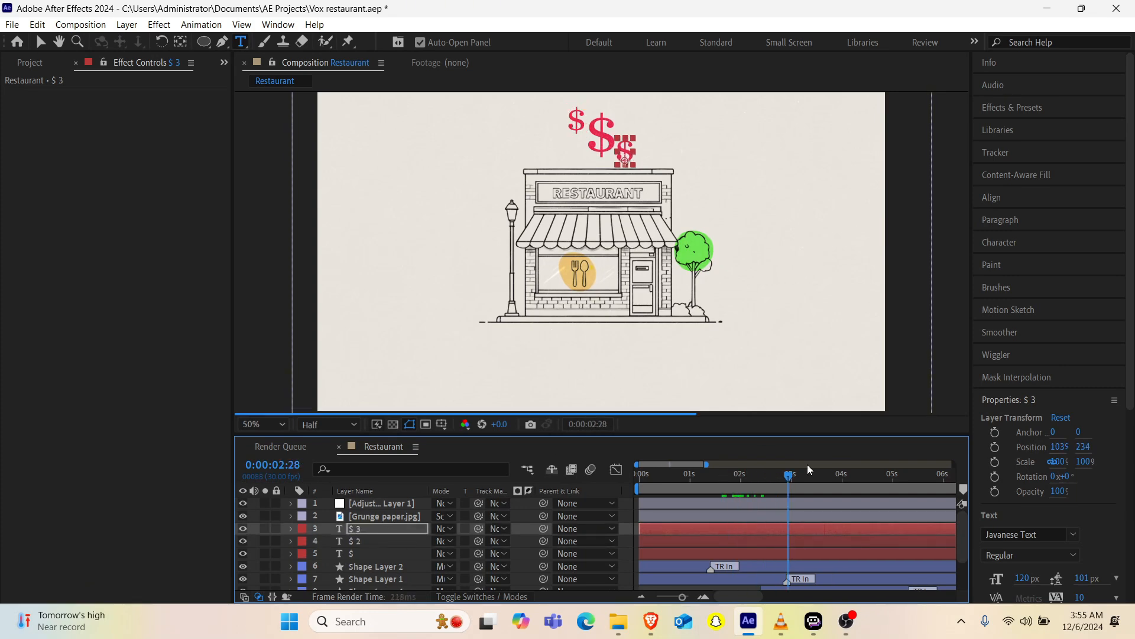
{"action": "left_click", "coordinate": [768, 556], "text": "shift"}
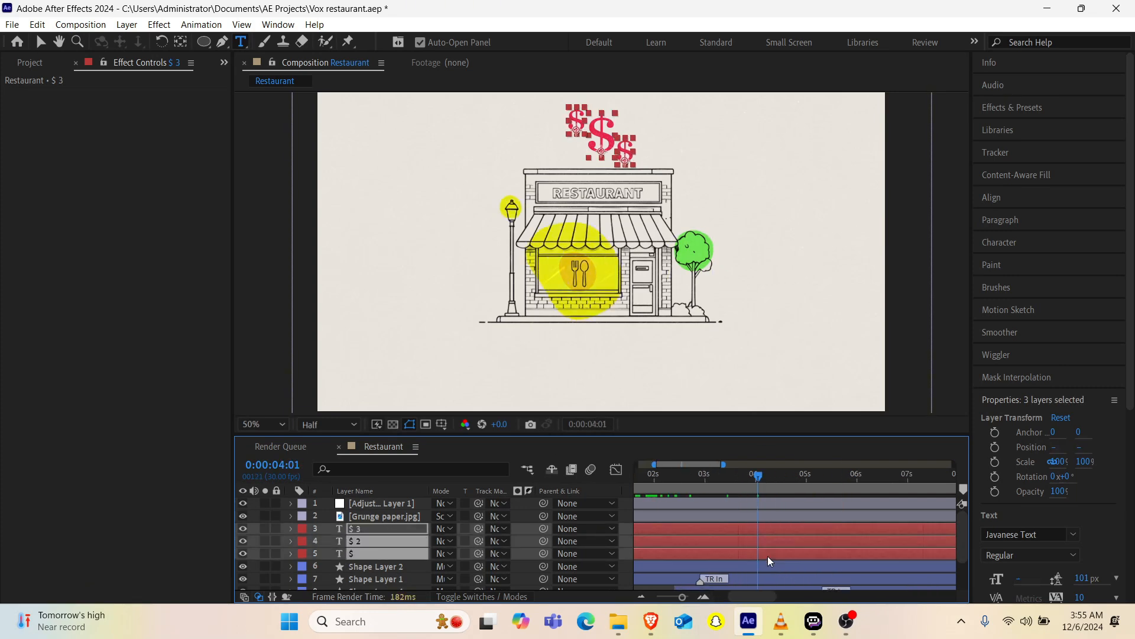
{"action": "key", "text": "alt+bracketleft"}
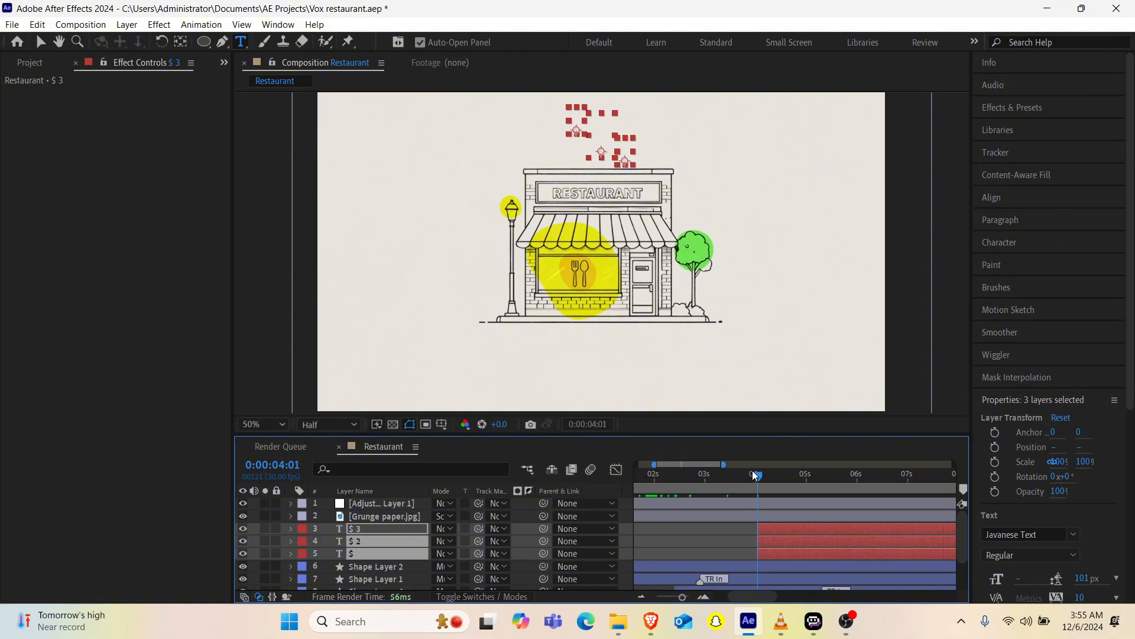
Step: Add Position keyframes to all three dollar sign layers at 0:00:05:08
{"action": "left_click_drag", "start_coordinate": [755, 474], "coordinate": [821, 472]}
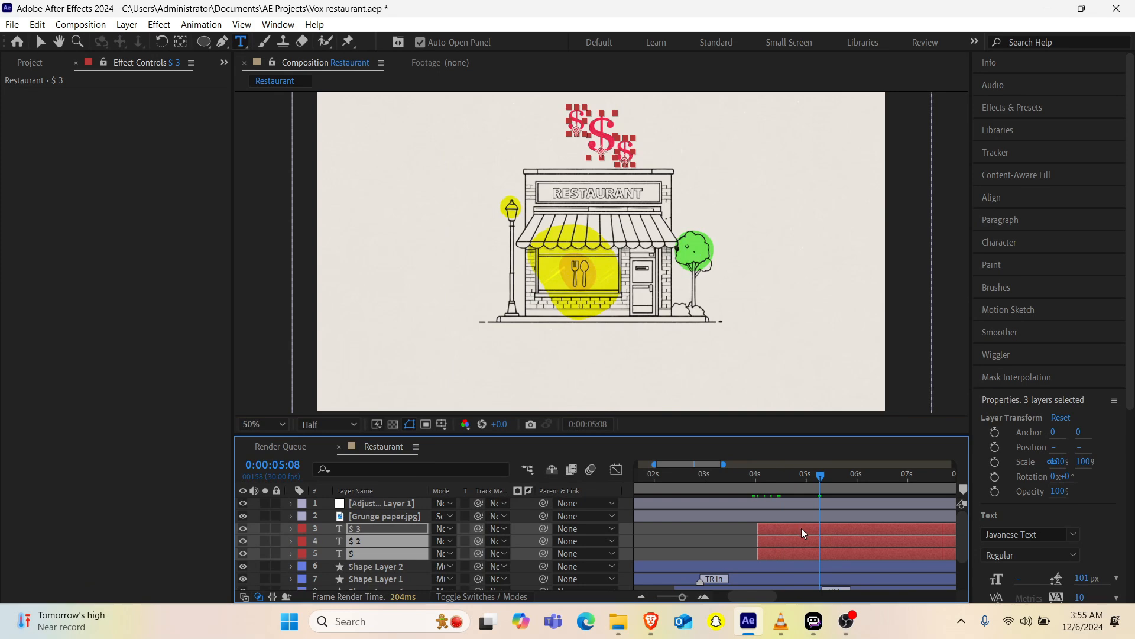
{"action": "key", "text": "p"}
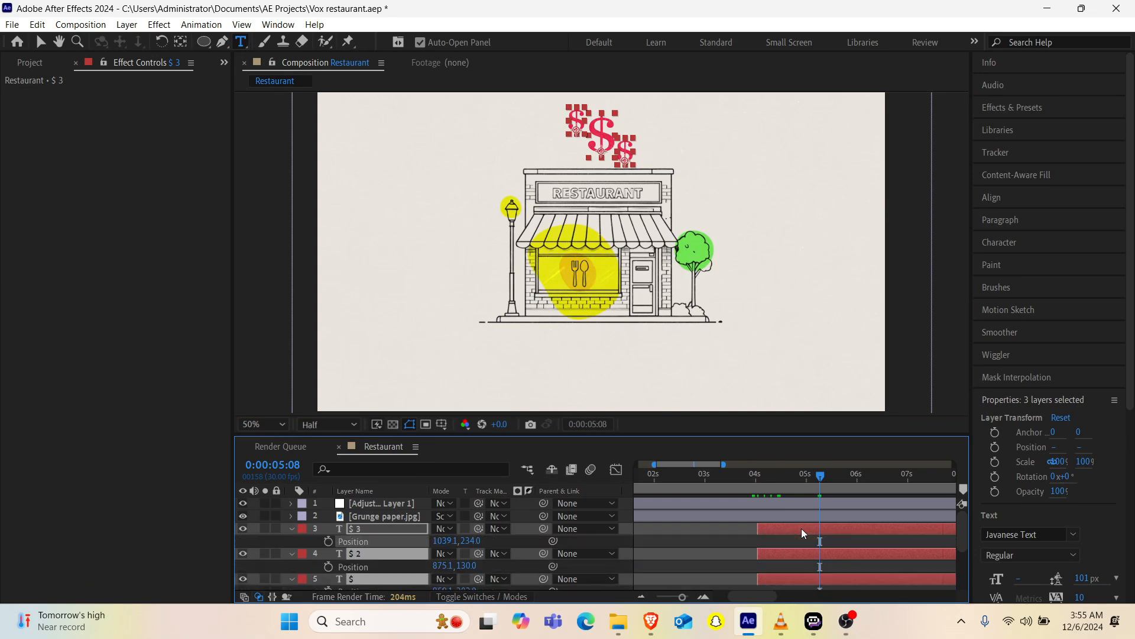
{"action": "left_click", "coordinate": [328, 542]}
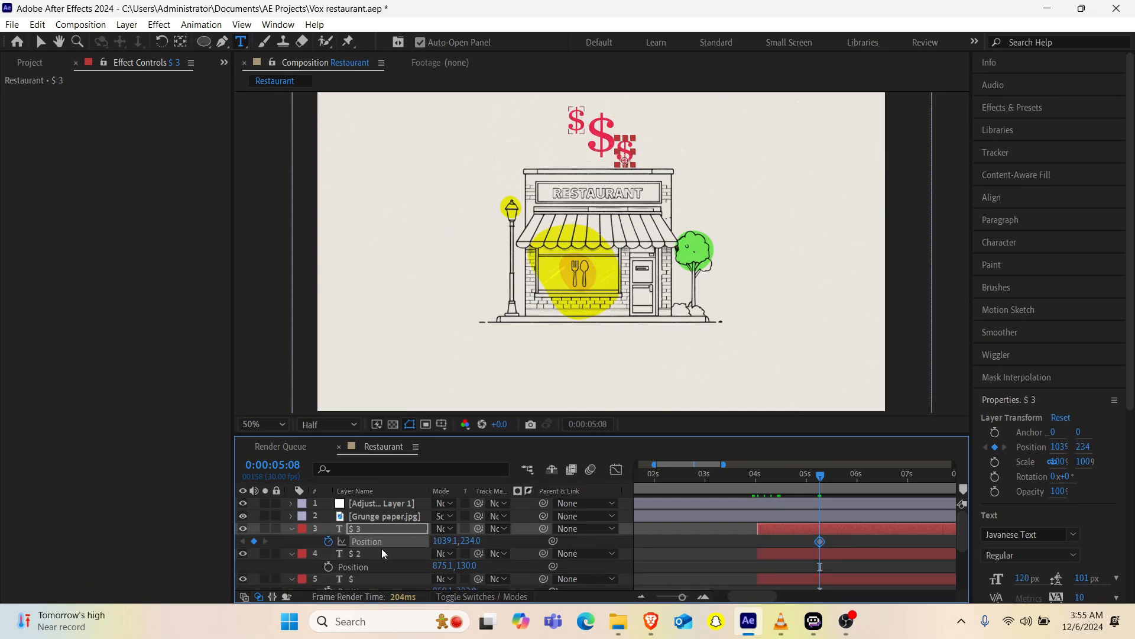
{"action": "scroll", "coordinate": [381, 548], "scroll_direction": "down", "scroll_amount": 2}
{"action": "left_click", "coordinate": [371, 523], "text": "shift"}
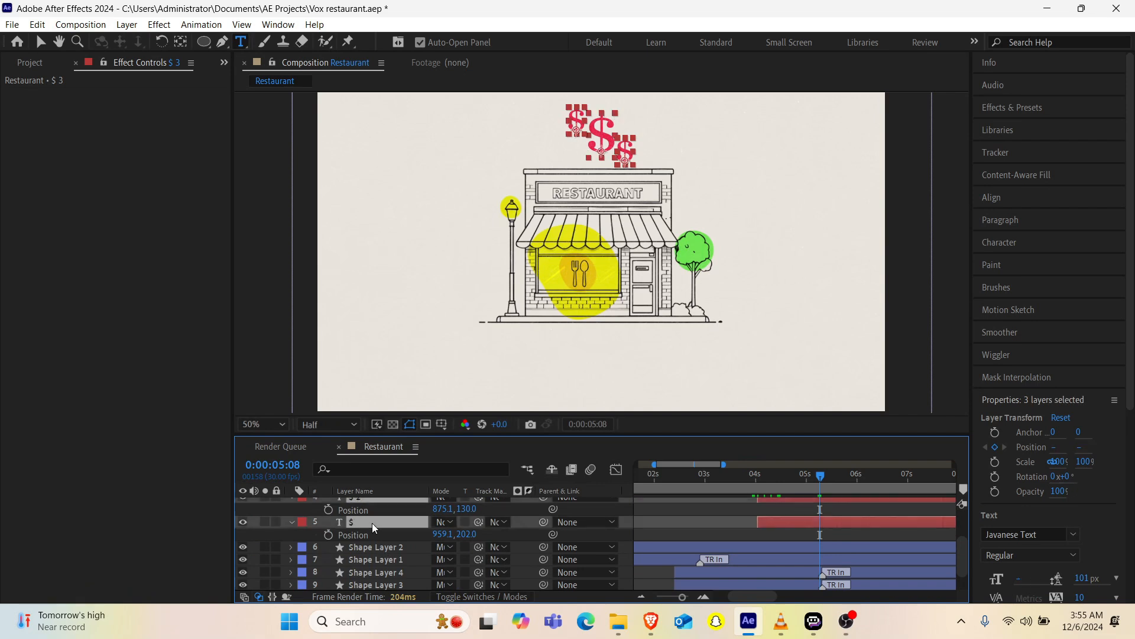
{"action": "left_click", "coordinate": [328, 534]}
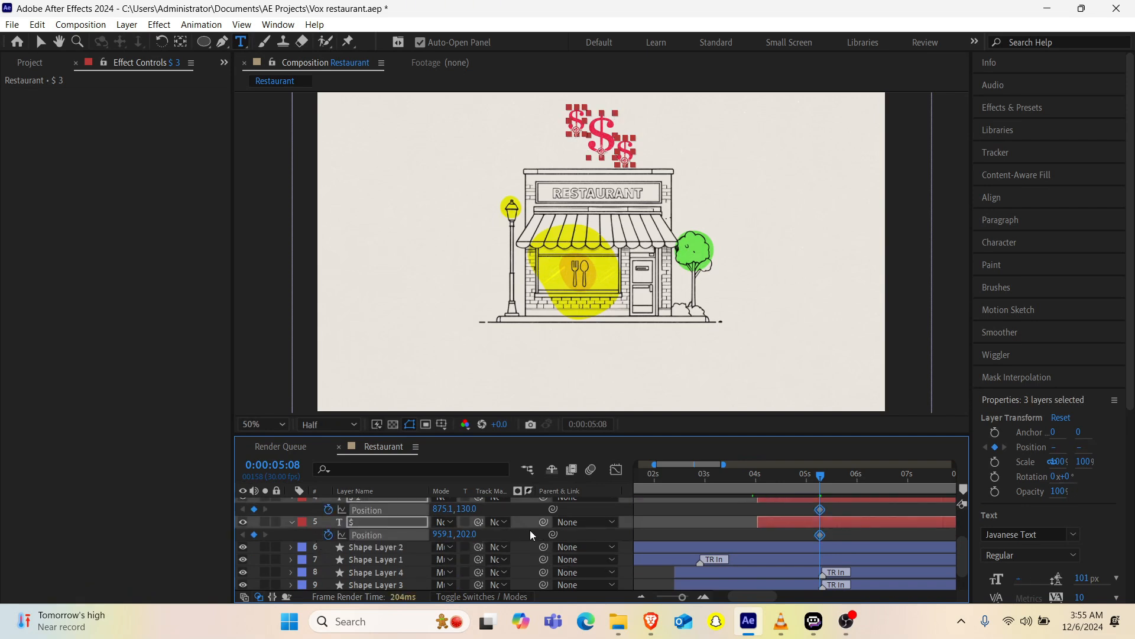
{"action": "scroll", "coordinate": [530, 534], "scroll_direction": "up", "scroll_amount": 3}
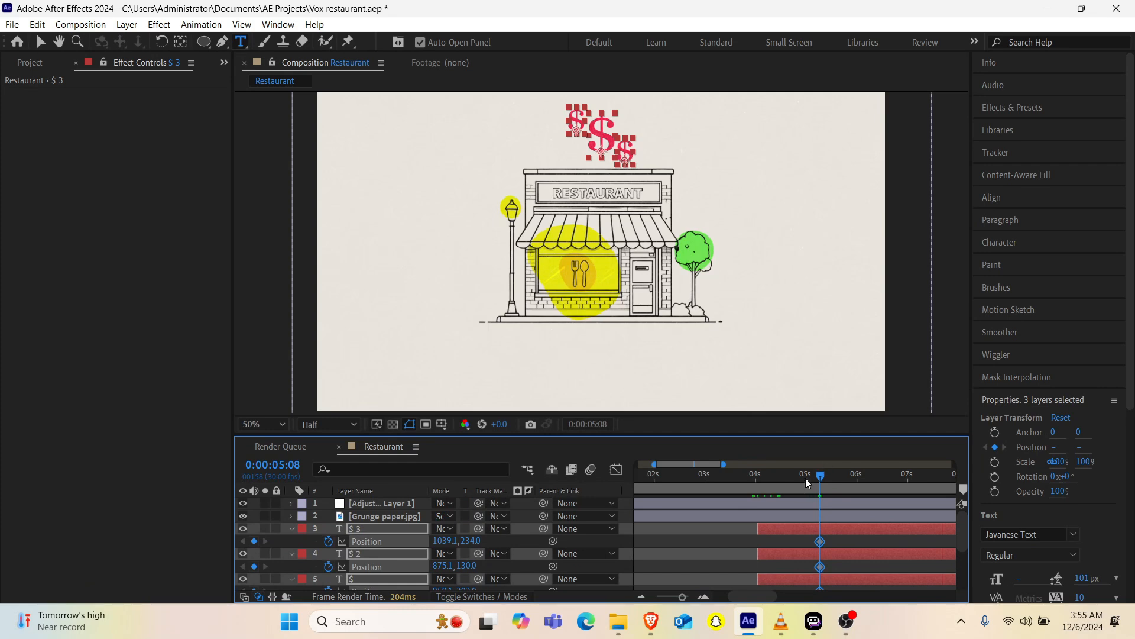
Step: At 0:00:04:03, shift all three dollar signs left together, bringing the lower-right one to X 570.1 as the starting keyframe
{"action": "left_click_drag", "start_coordinate": [807, 482], "coordinate": [760, 482]}
{"action": "left_click_drag", "start_coordinate": [467, 544], "coordinate": [332, 557]}
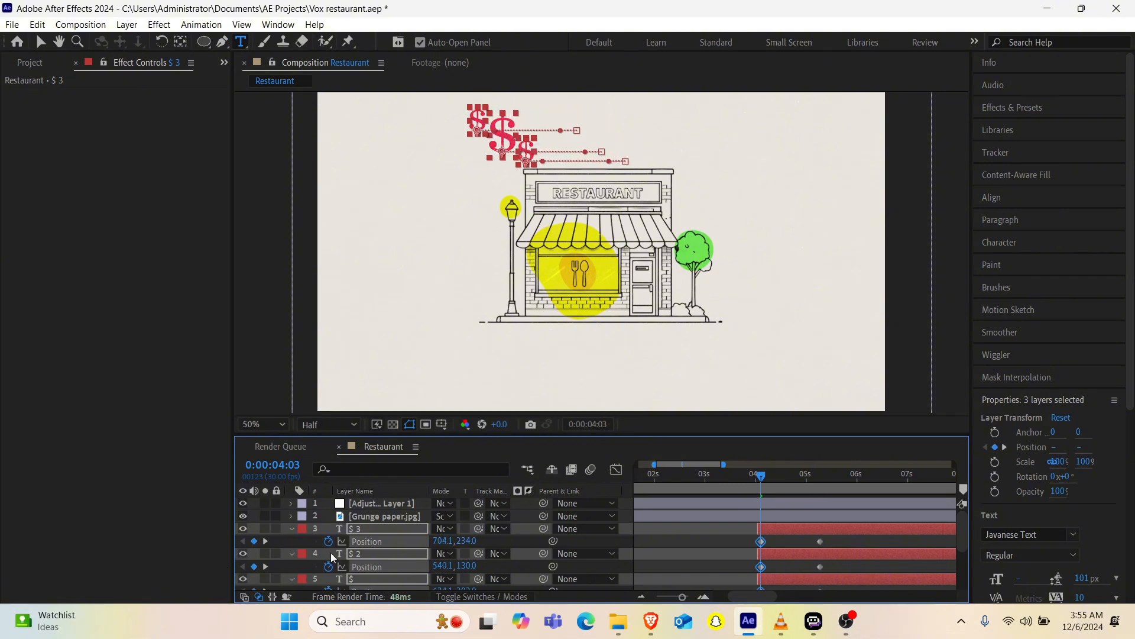
{"action": "left_click_drag", "start_coordinate": [431, 540], "coordinate": [342, 540]}
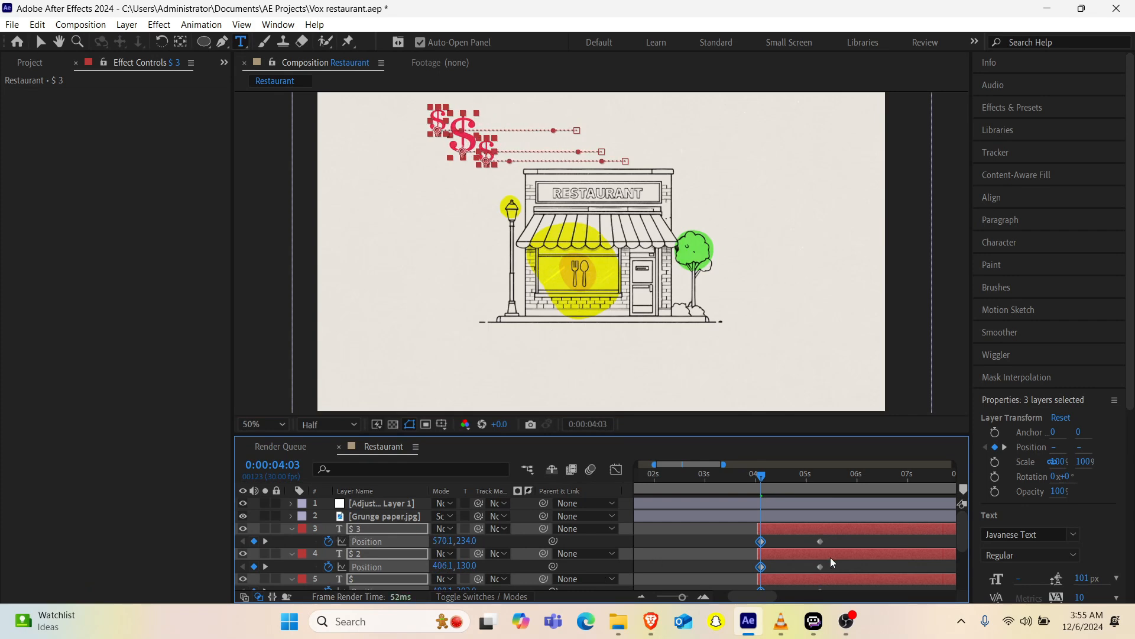
Step: Apply Easy Ease to the start and end Position keyframes of all three dollar sign layers
{"action": "left_click_drag", "start_coordinate": [836, 540], "coordinate": [733, 520]}
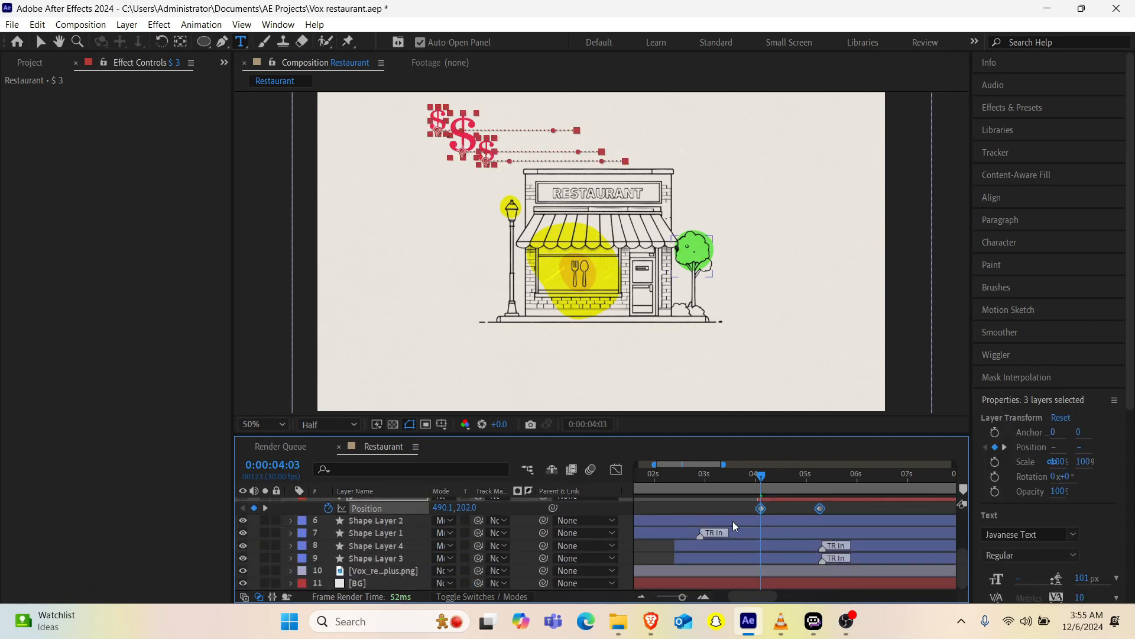
{"action": "key", "text": "F9"}
{"action": "scroll", "coordinate": [767, 512], "scroll_direction": "up", "scroll_amount": 5}
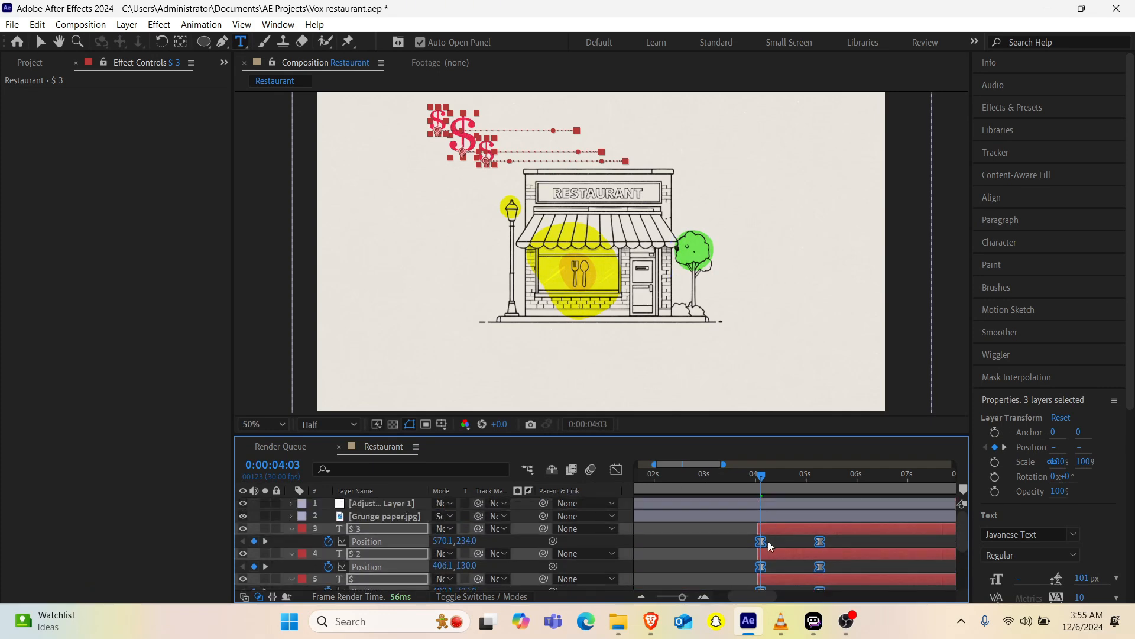
Step: At 0:00:04:03, set the Opacity of all three dollar sign layers to 0% and enable Opacity keyframing
{"action": "key", "text": "t"}
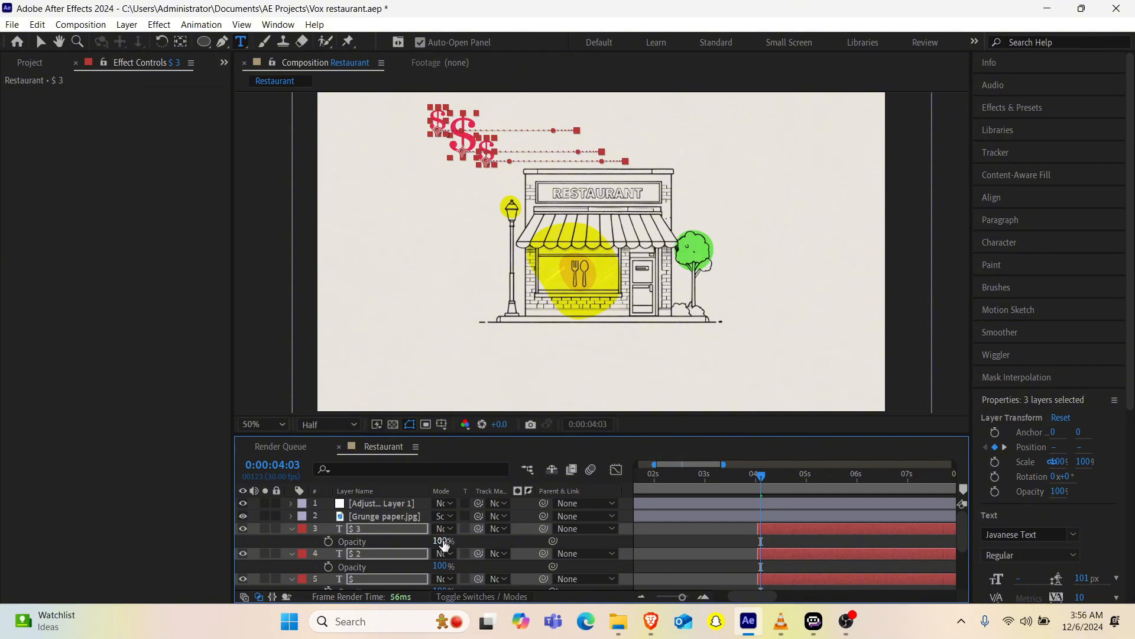
{"action": "left_click_drag", "start_coordinate": [444, 544], "coordinate": [314, 562]}
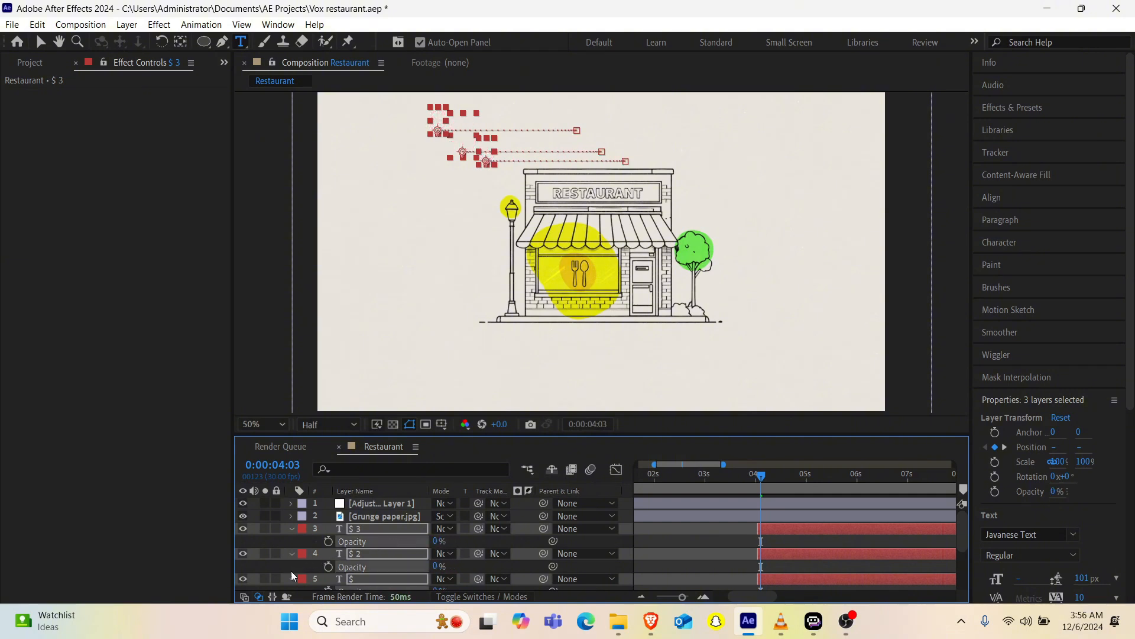
{"action": "left_click", "coordinate": [328, 541]}
{"action": "left_click", "coordinate": [329, 567]}
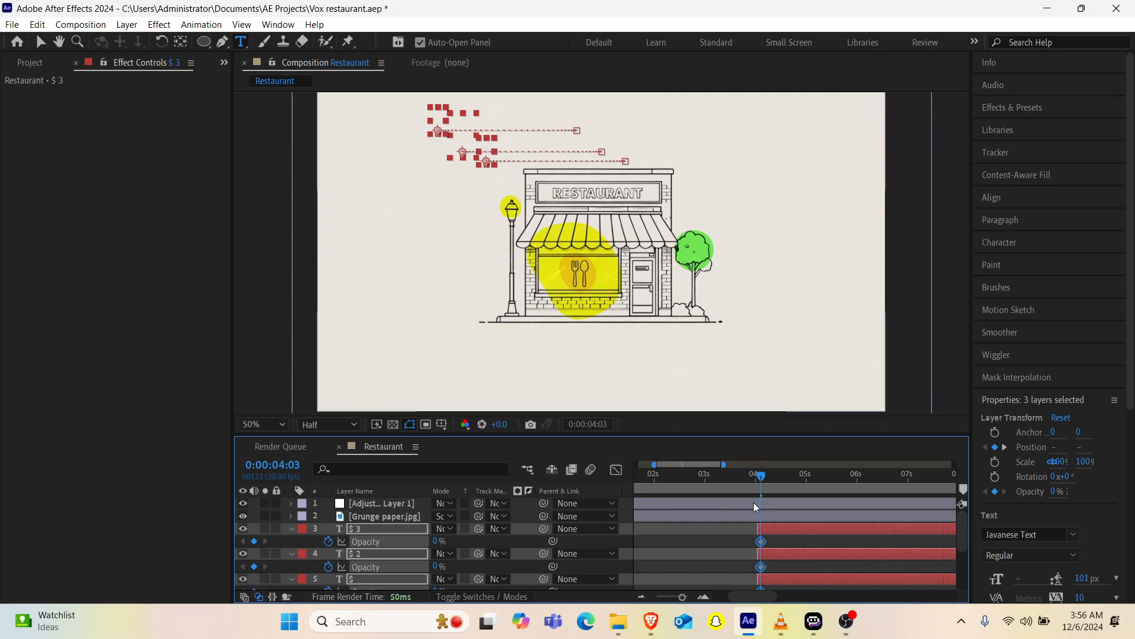
Step: At 0:00:04:21, set the Opacity of all three dollar sign layers to 100%
{"action": "left_click", "coordinate": [781, 475]}
{"action": "left_click_drag", "start_coordinate": [782, 476], "coordinate": [791, 474]}
{"action": "left_click", "coordinate": [436, 542]}
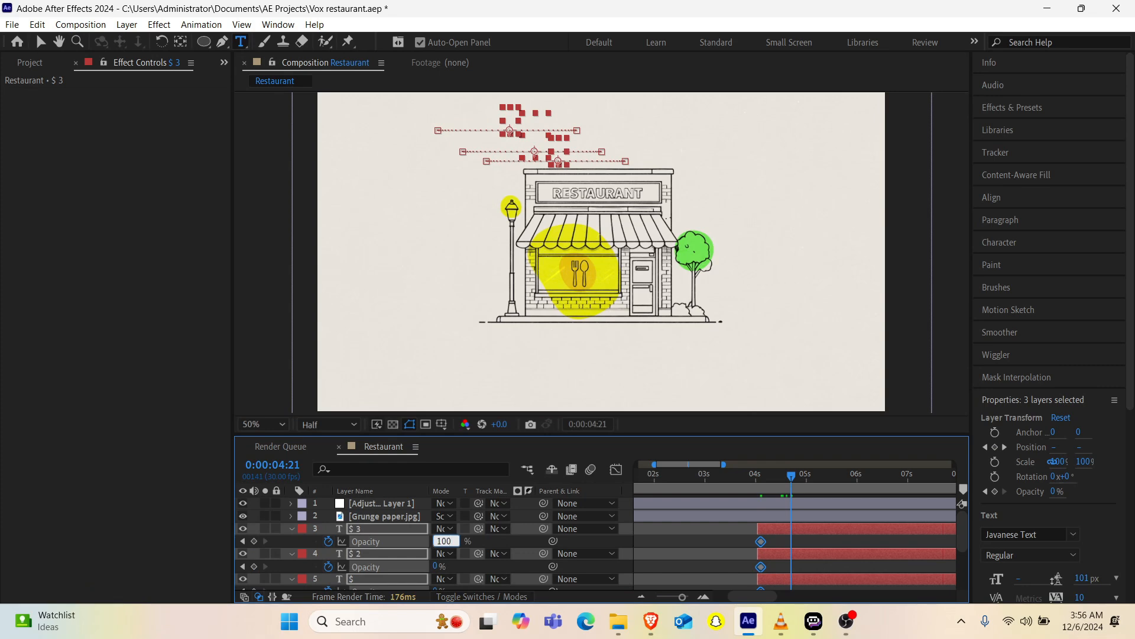
{"action": "type", "text": "100"}
{"action": "key", "text": "Return"}
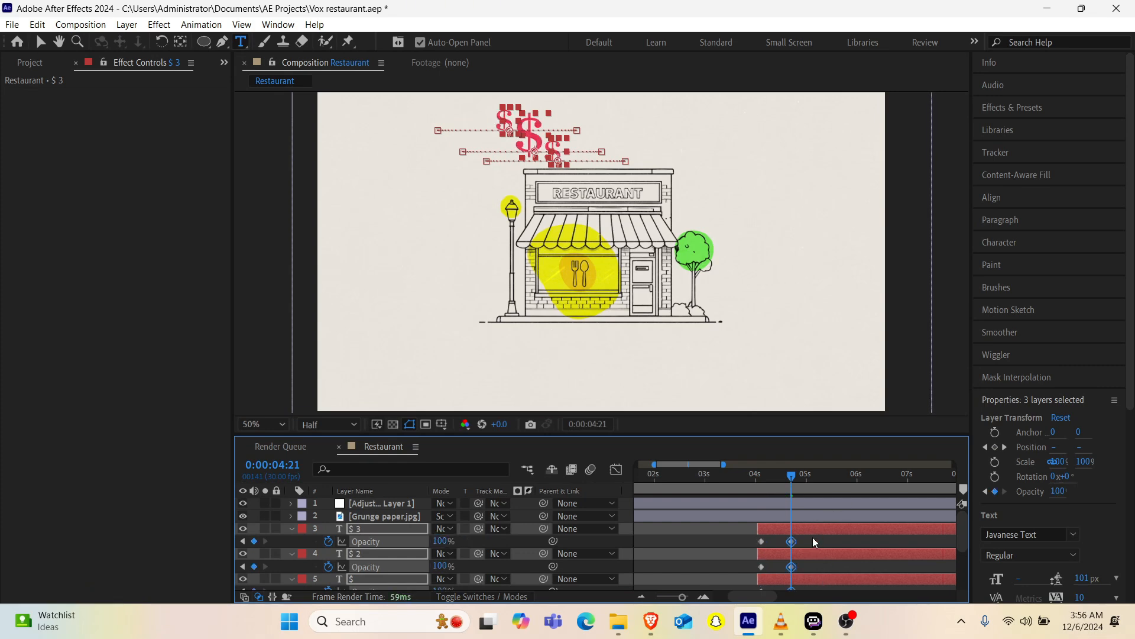
Step: Apply Easy Ease to the dollar signs' Opacity keyframes and preview the fade-in from just before 0:00:04:00
{"action": "left_click_drag", "start_coordinate": [812, 537], "coordinate": [764, 581]}
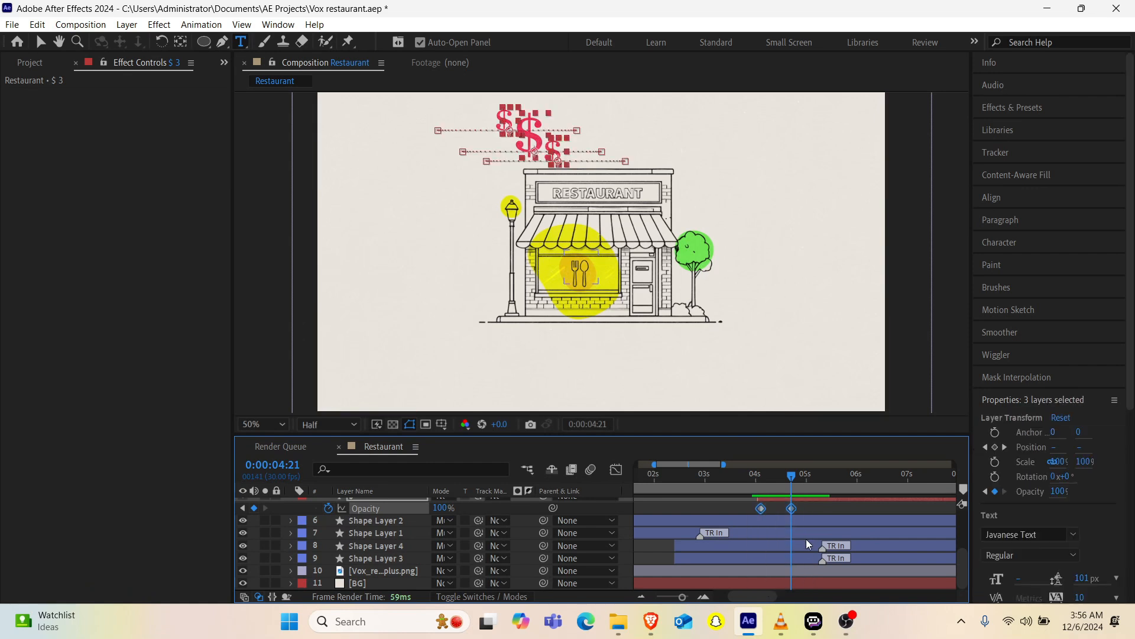
{"action": "key", "text": "F9"}
{"action": "left_click", "coordinate": [753, 480]}
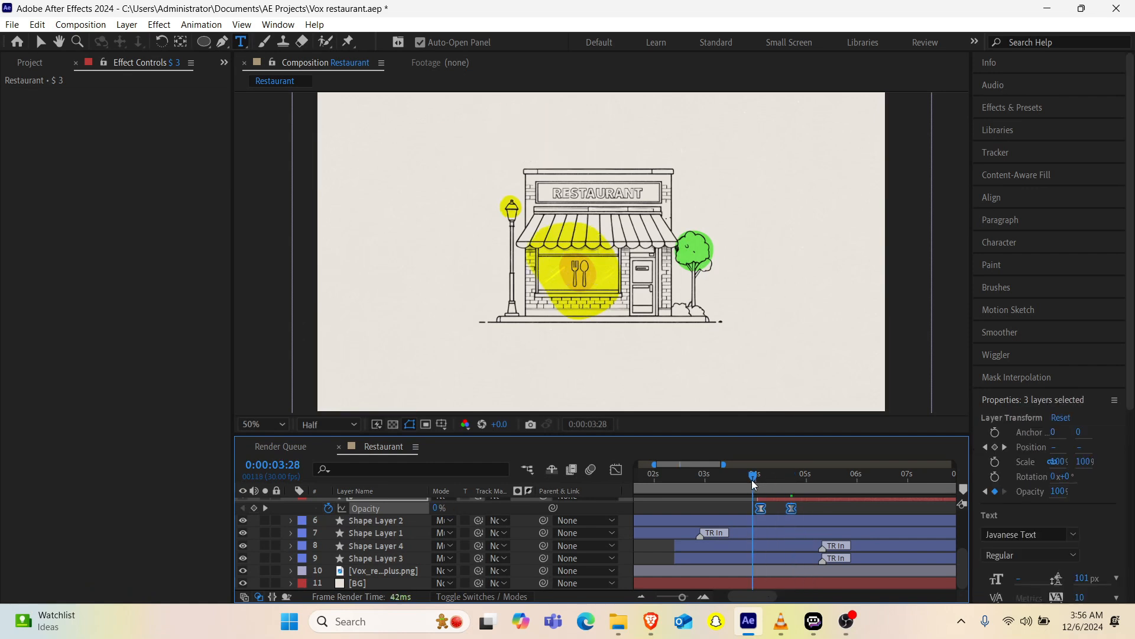
{"action": "key", "text": "space"}
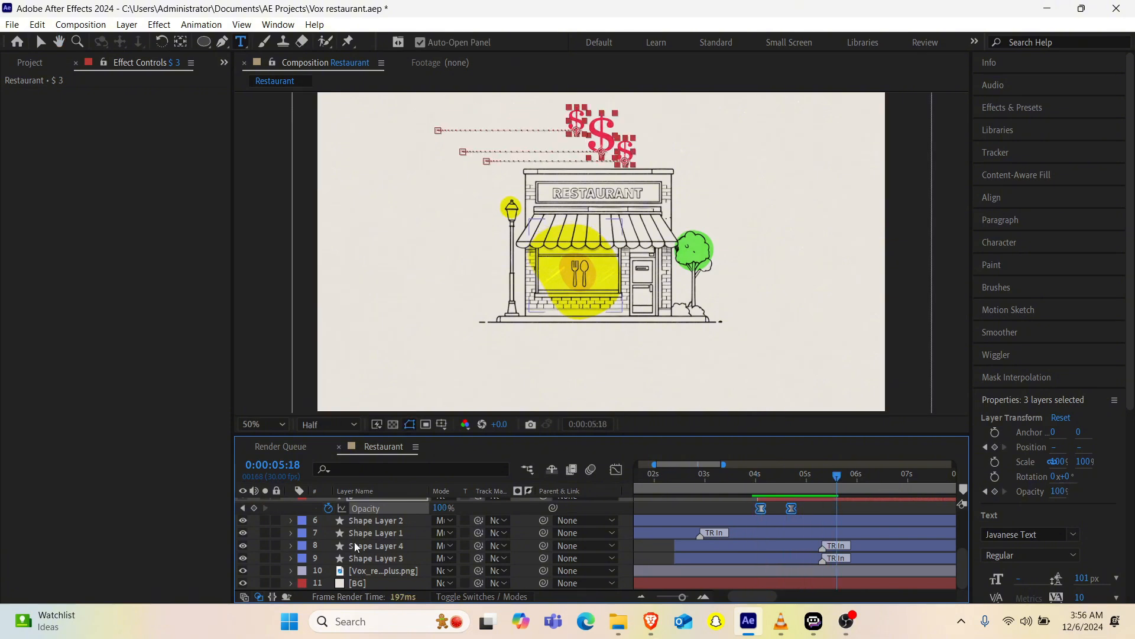
{"action": "scroll", "coordinate": [400, 514], "scroll_direction": "up", "scroll_amount": 4}
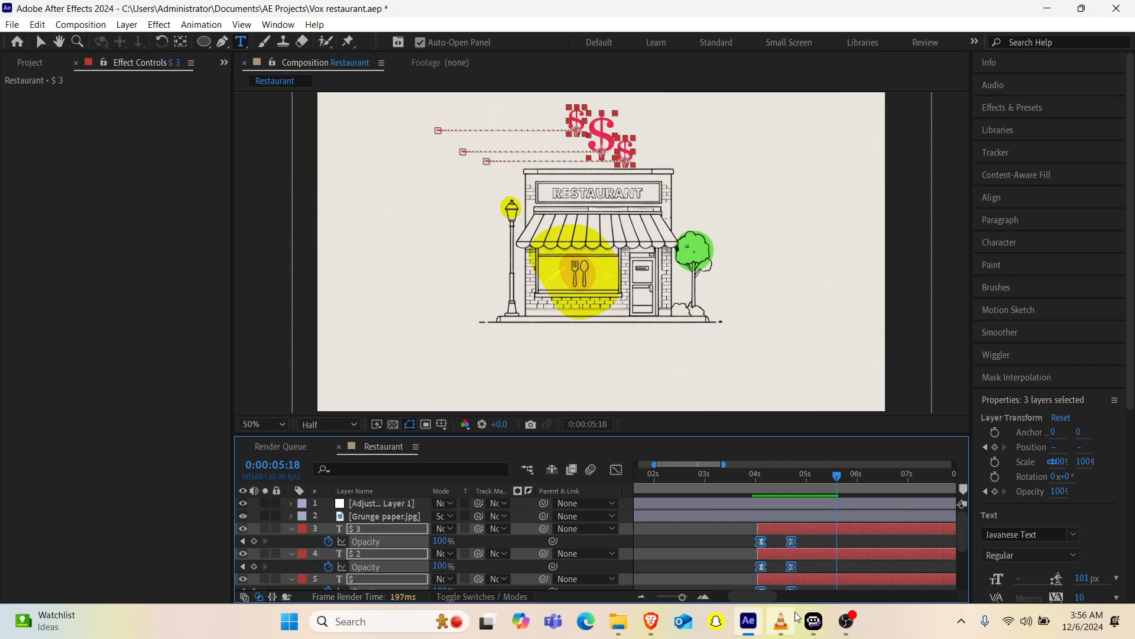
{"action": "left_click_drag", "start_coordinate": [769, 484], "coordinate": [741, 490]}
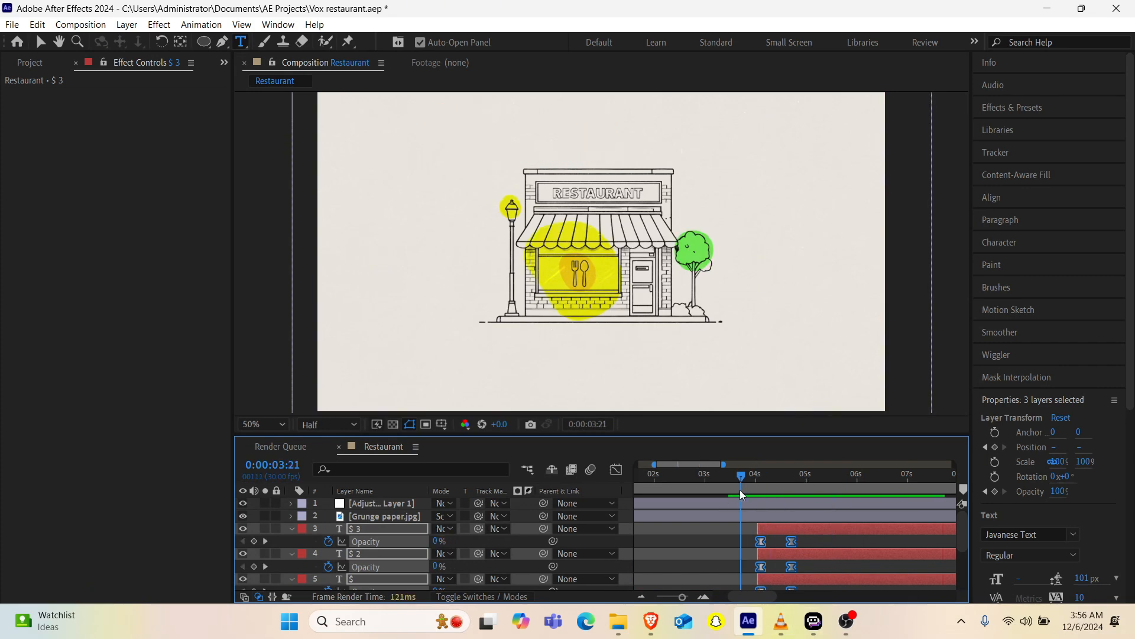
{"action": "key", "text": "space"}
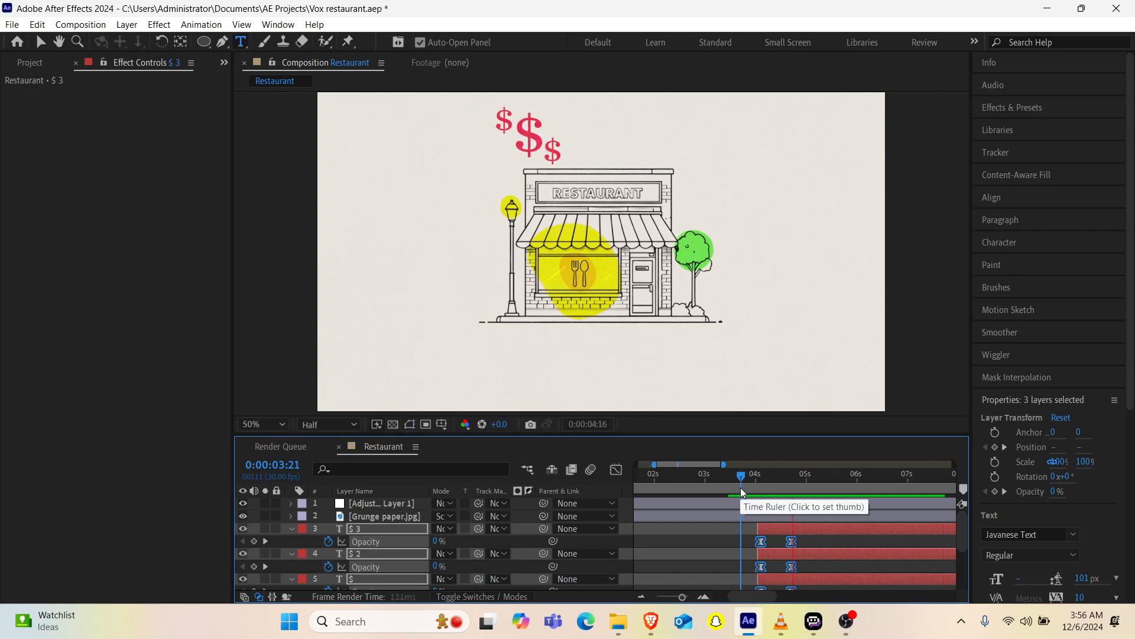
{"action": "key", "text": "space"}
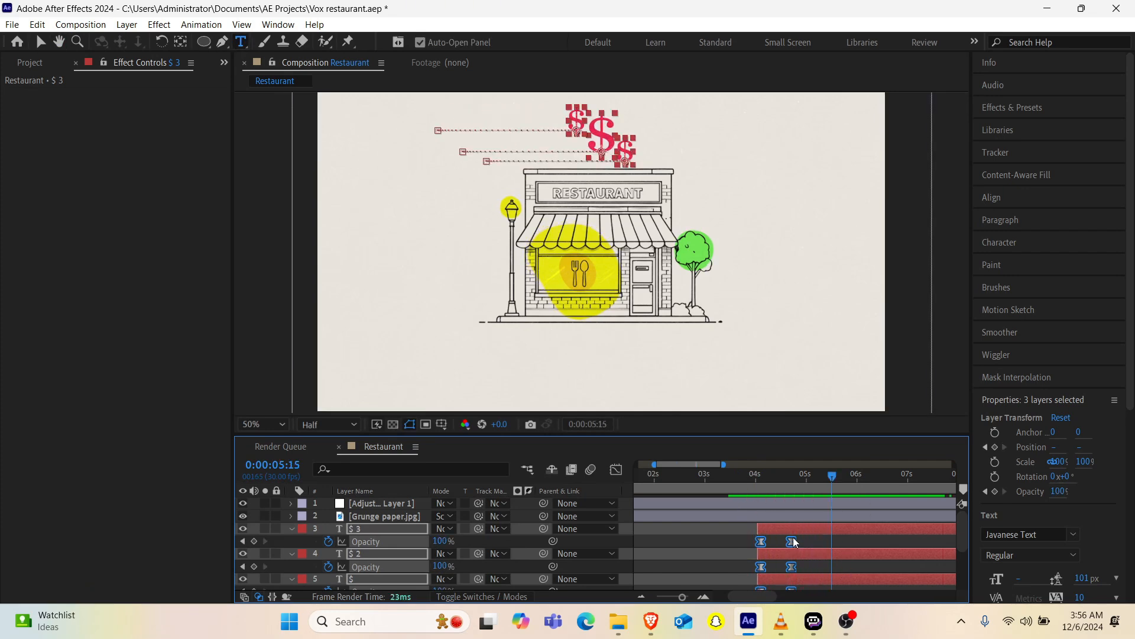
Step: Delay the ending Opacity keyframes of the three dollar signs to just before 0:00:05:00 and collapse the layers' properties
{"action": "left_click_drag", "start_coordinate": [794, 543], "coordinate": [804, 545]}
{"action": "scroll", "coordinate": [812, 562], "scroll_direction": "down", "scroll_amount": 2}
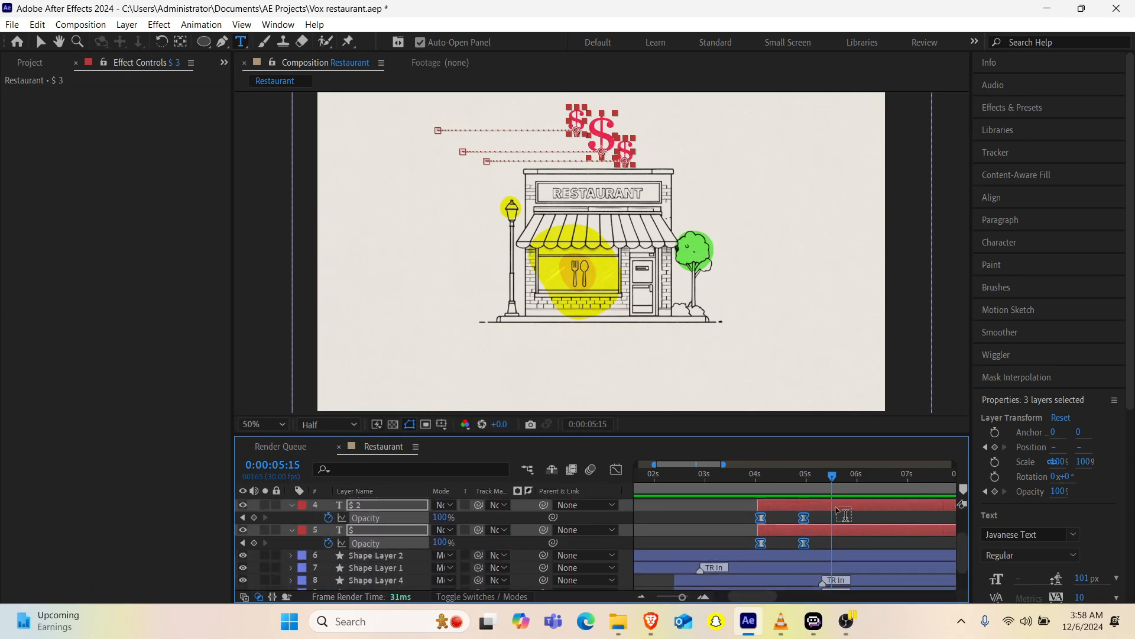
{"action": "scroll", "coordinate": [802, 556], "scroll_direction": "up", "scroll_amount": 2}
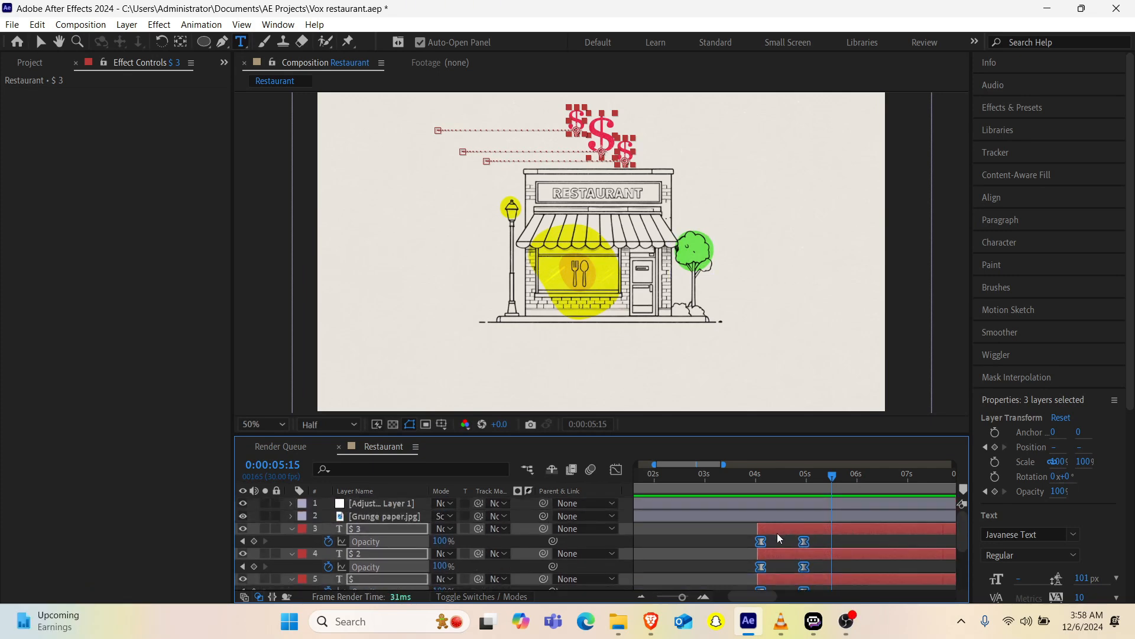
{"action": "key", "text": "ctrl+a"}
{"action": "key", "text": "u"}
{"action": "left_click", "coordinate": [683, 556]}
Step: Select the three dollar sign layers and open the Transition Shifter tool of Animation Composer 3
{"action": "left_click", "coordinate": [757, 484]}
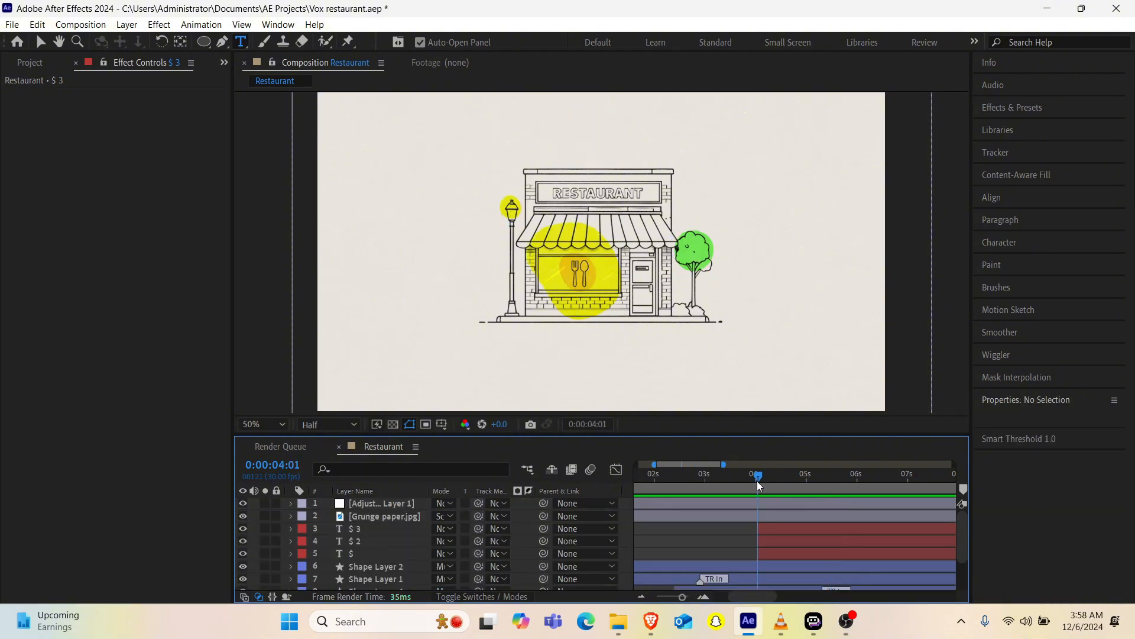
{"action": "left_click_drag", "start_coordinate": [757, 480], "coordinate": [772, 477]}
{"action": "left_click", "coordinate": [355, 528]}
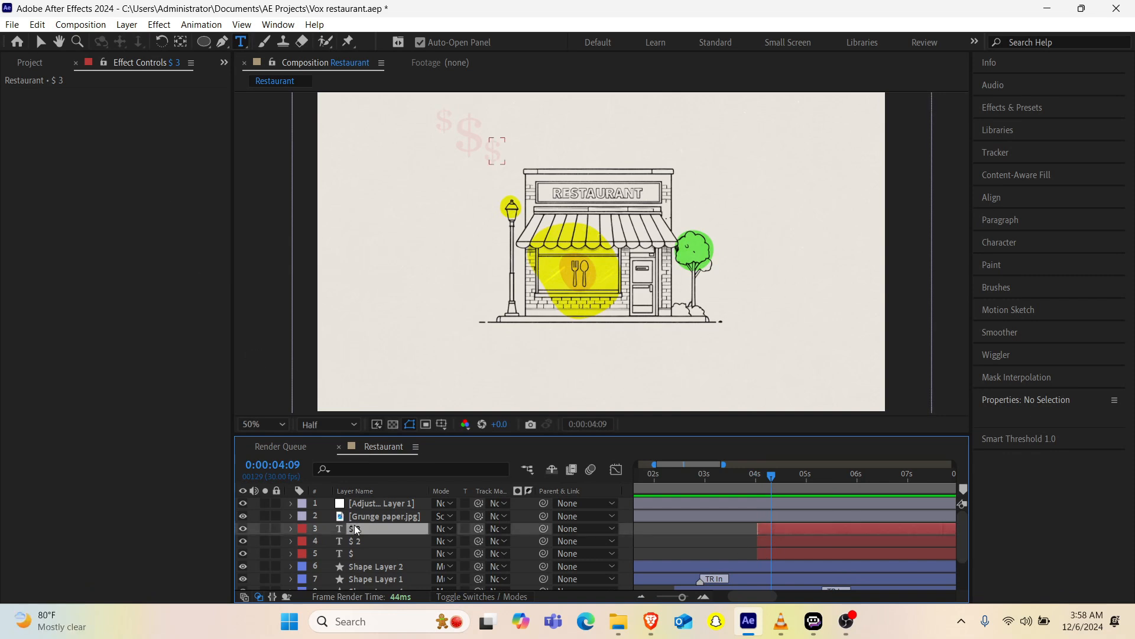
{"action": "left_click", "coordinate": [357, 554], "text": "shift"}
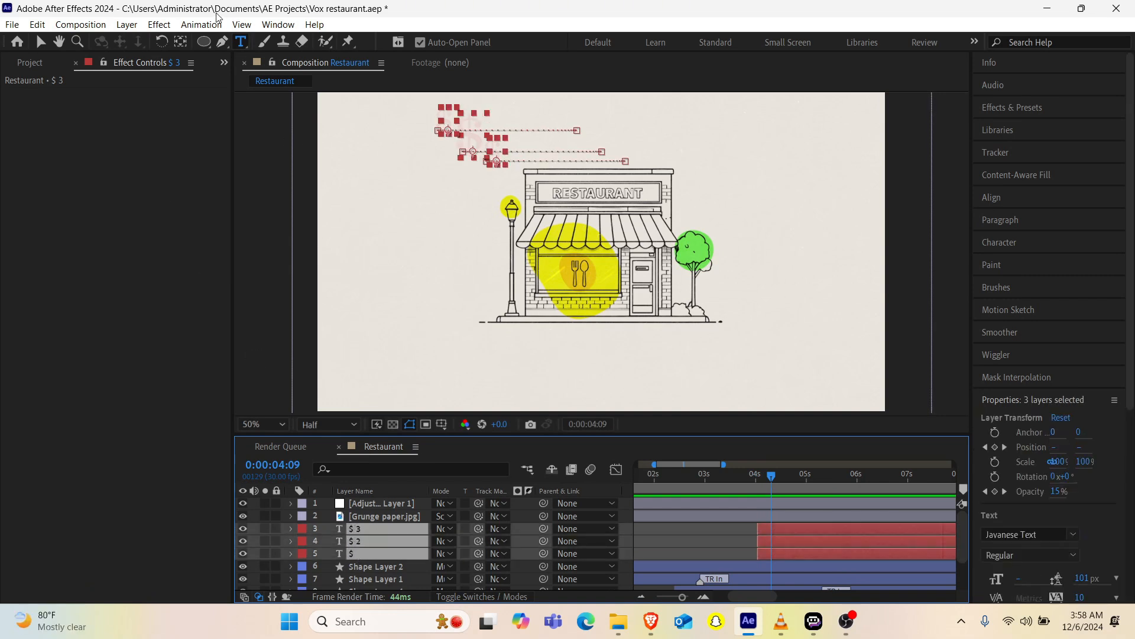
{"action": "left_click", "coordinate": [224, 63]}
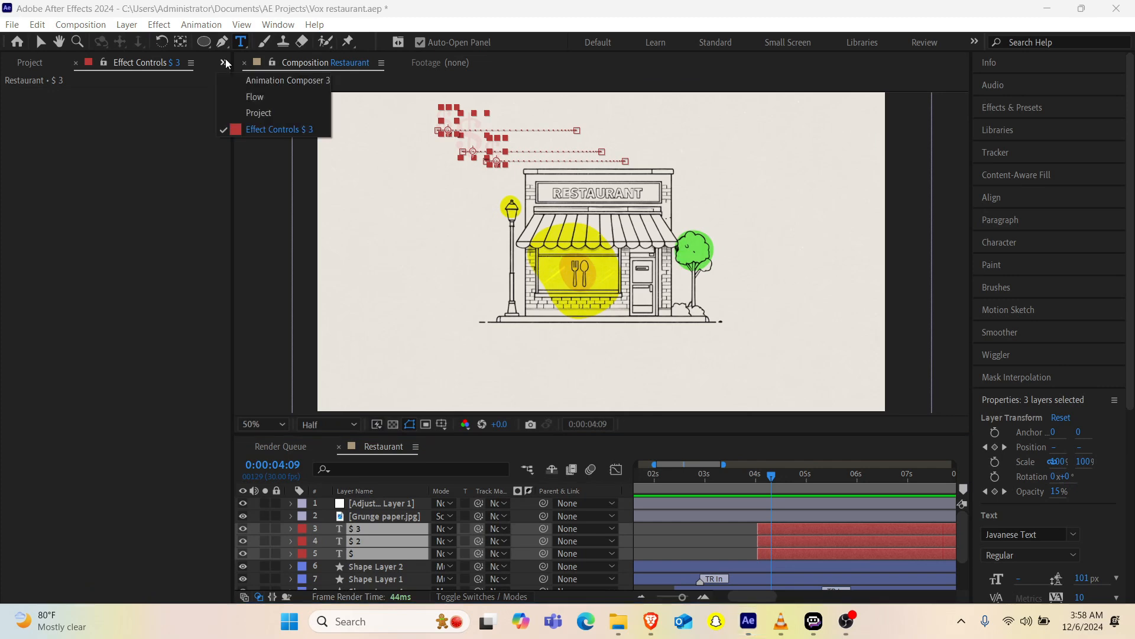
{"action": "left_click", "coordinate": [285, 84]}
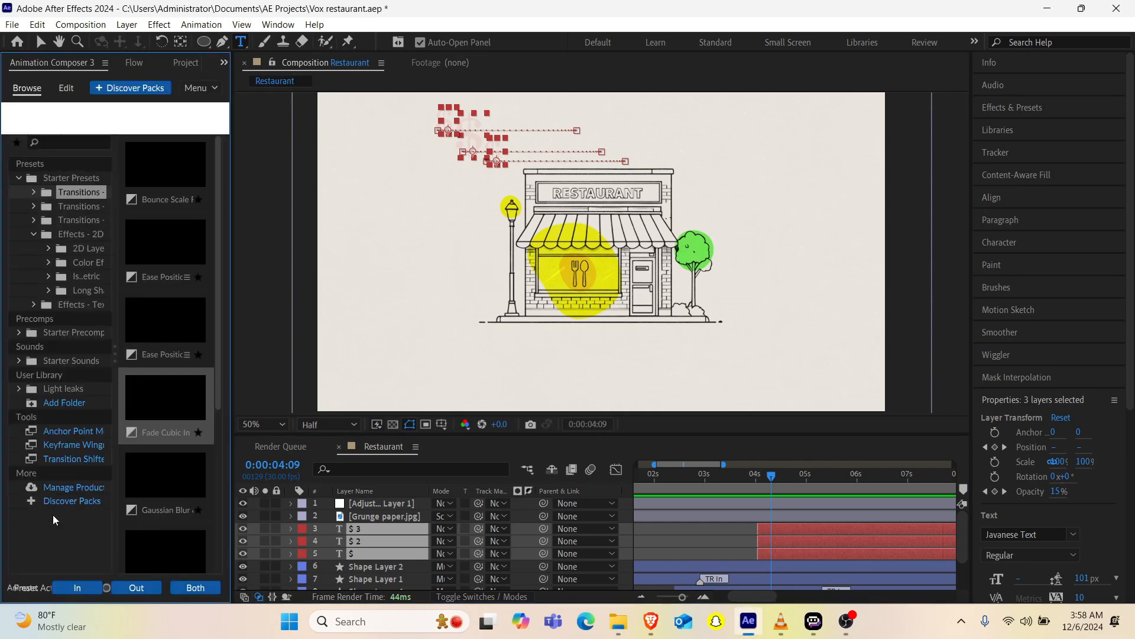
{"action": "left_click", "coordinate": [69, 459]}
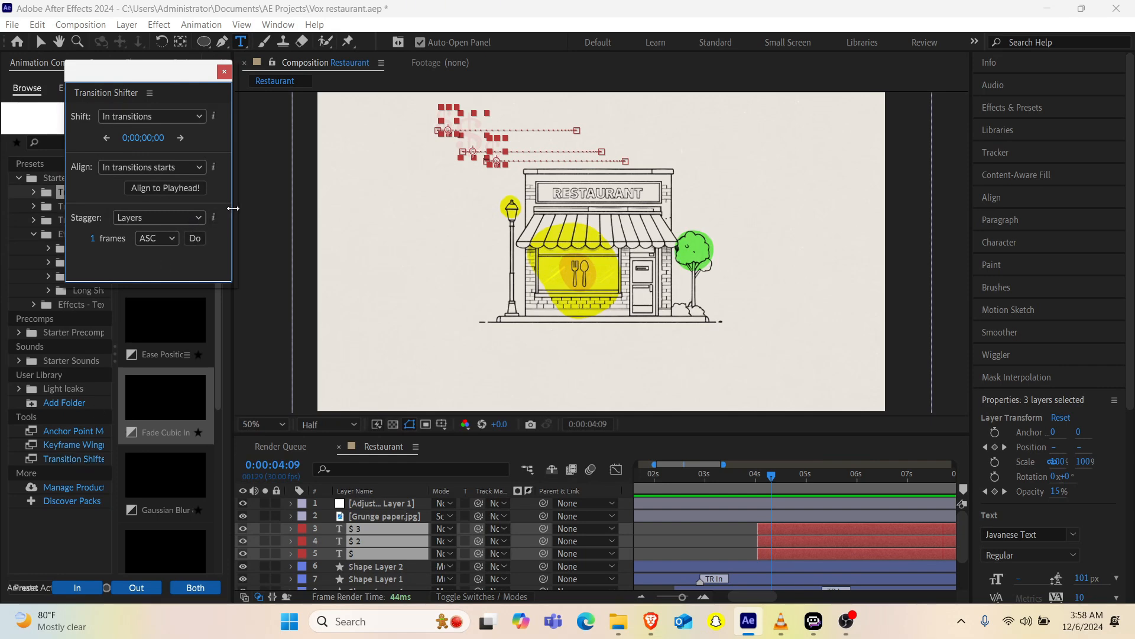
{"action": "left_click_drag", "start_coordinate": [233, 209], "coordinate": [259, 208]}
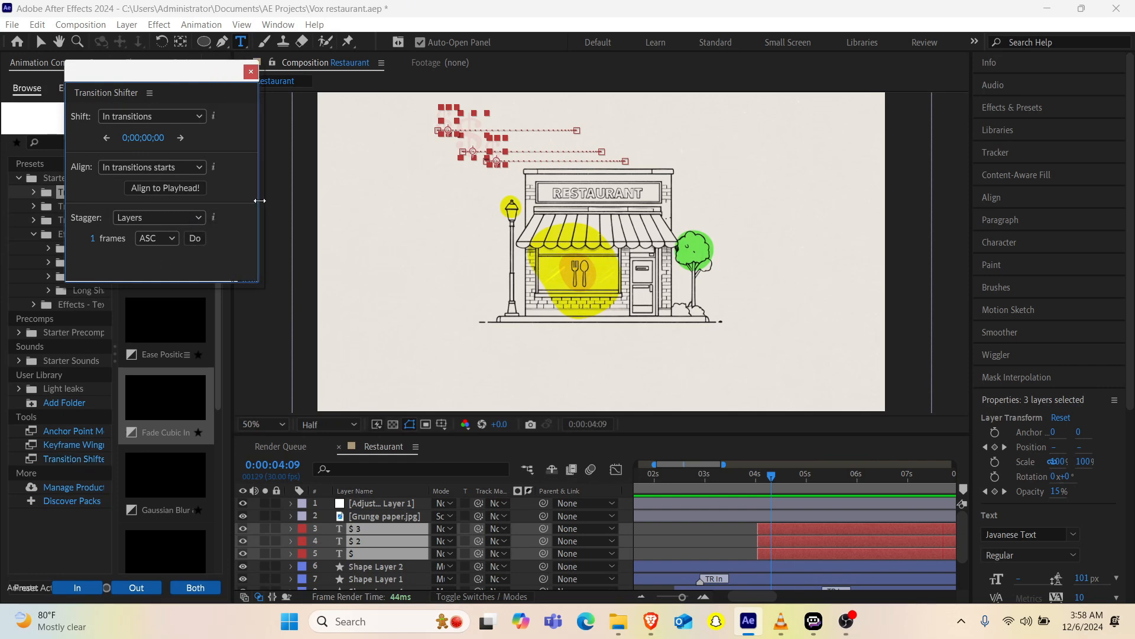
Step: Stagger the three dollar sign layers repeatedly by 1 frame in ascending order and preview their staggered entrance
{"action": "left_click", "coordinate": [196, 239]}
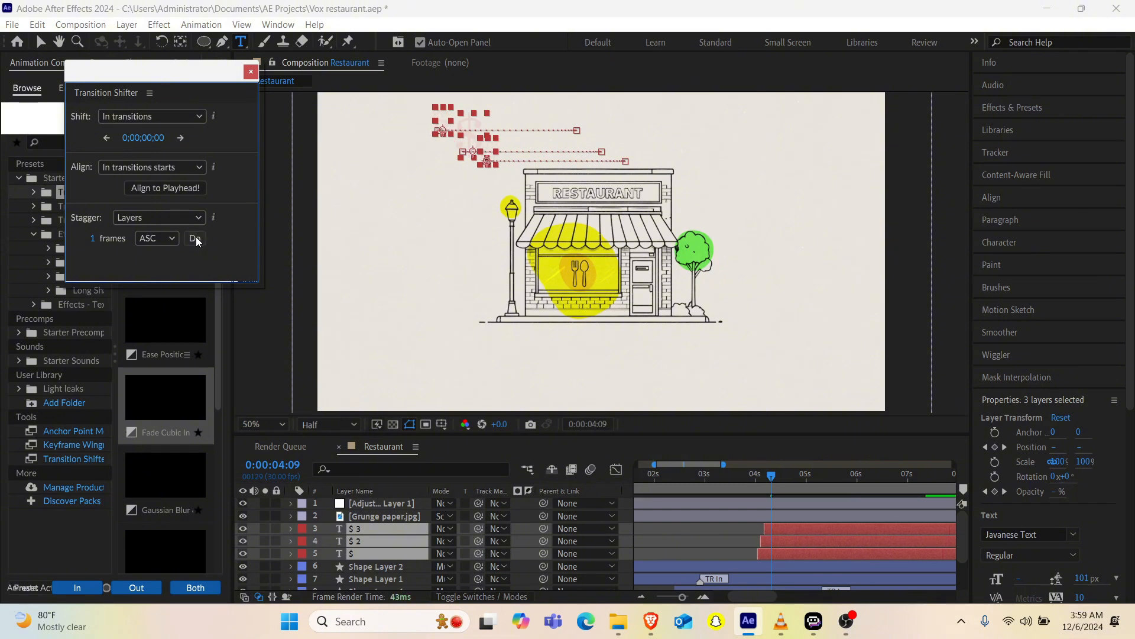
{"action": "left_click", "coordinate": [196, 238]}
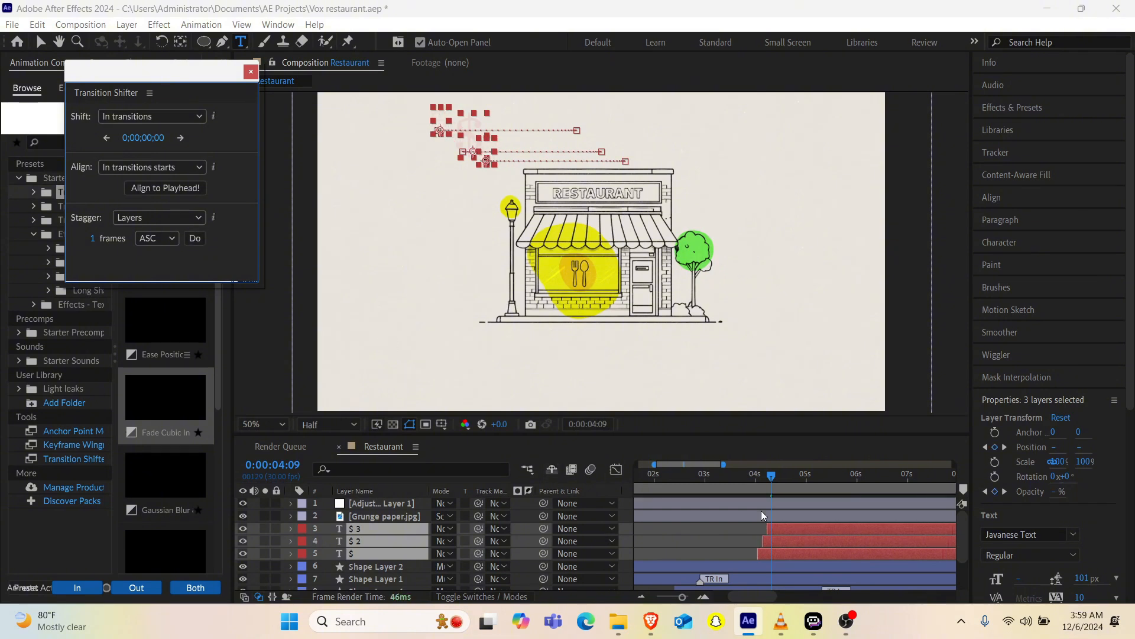
{"action": "left_click", "coordinate": [751, 487]}
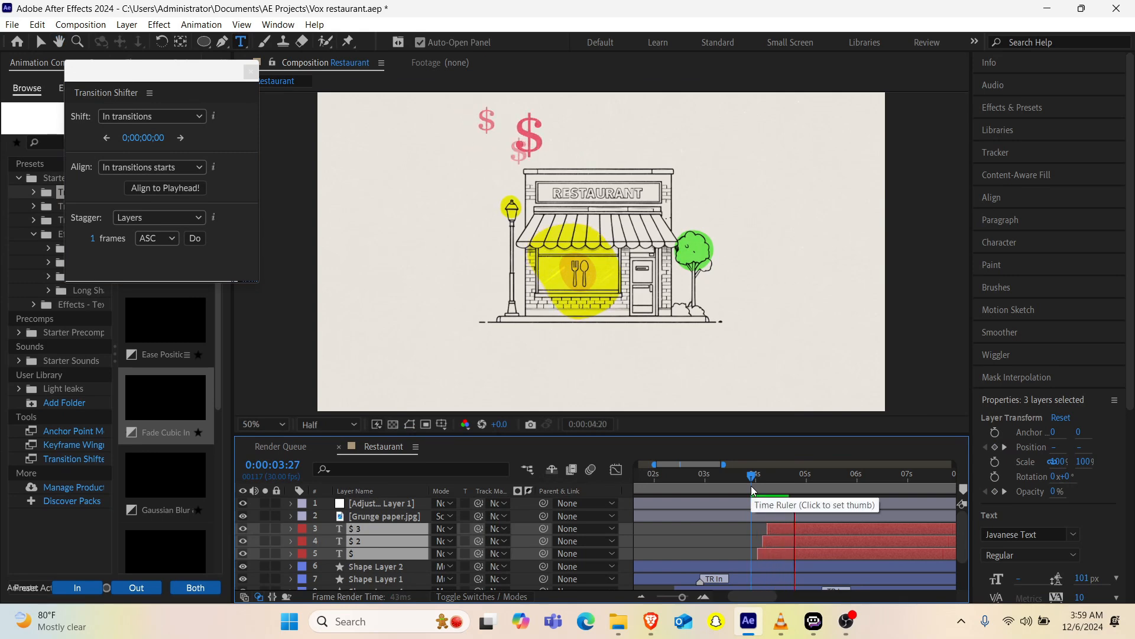
{"action": "key", "text": "space"}
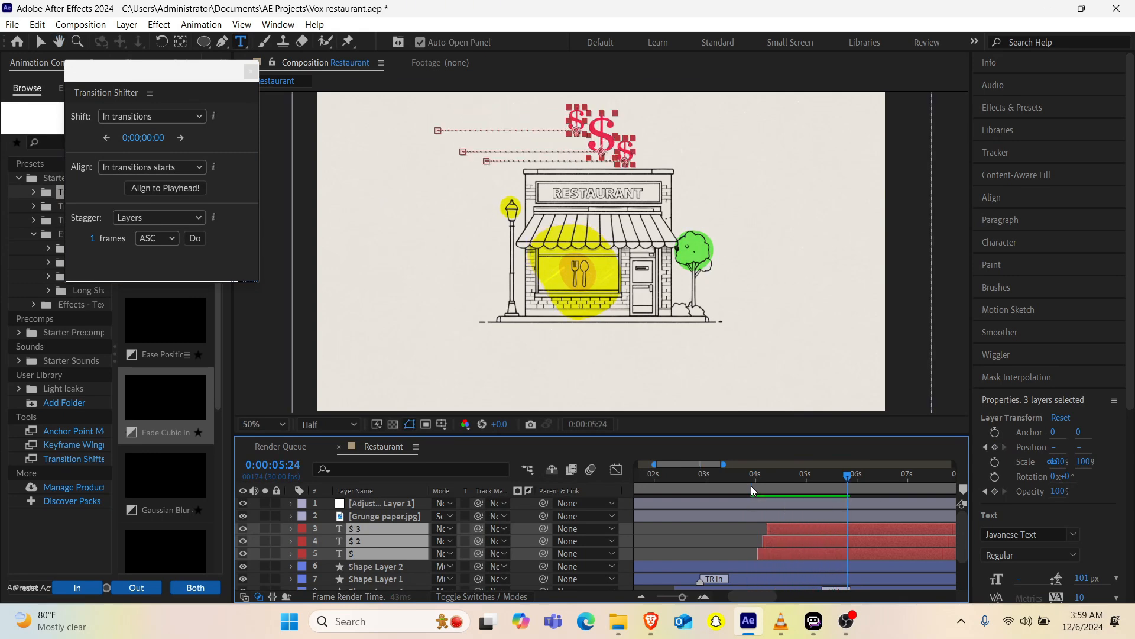
Step: Increase the stagger between the dollar sign layers with further 1-frame ascending offsets, and close Transition Shifter
{"action": "left_click_drag", "start_coordinate": [769, 487], "coordinate": [826, 476]}
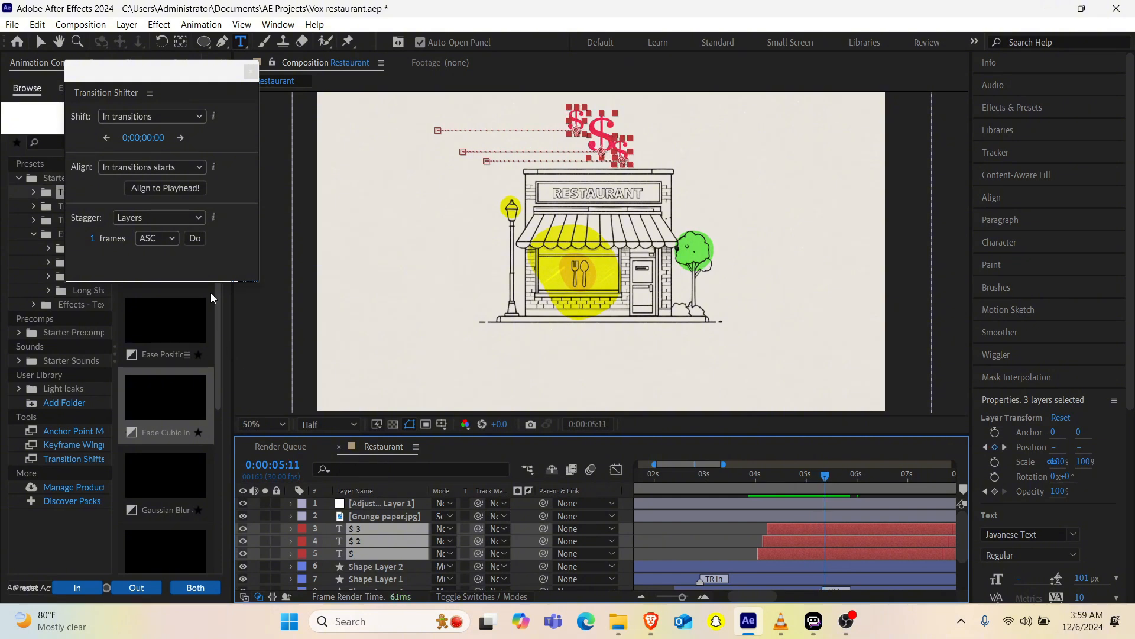
{"action": "left_click", "coordinate": [195, 239]}
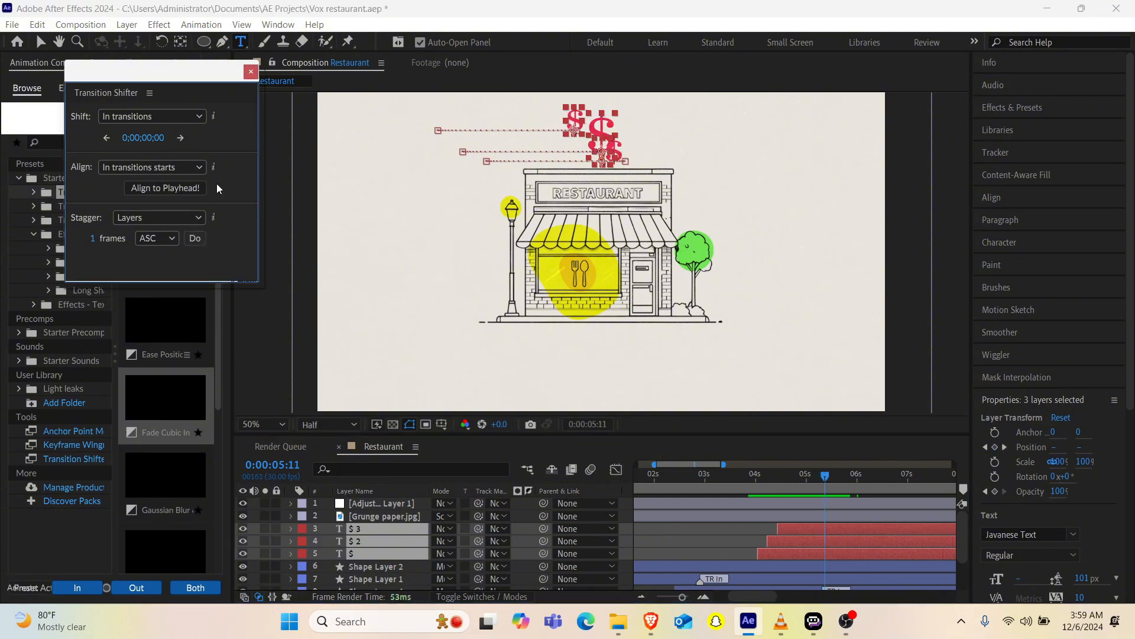
{"action": "left_click", "coordinate": [252, 72]}
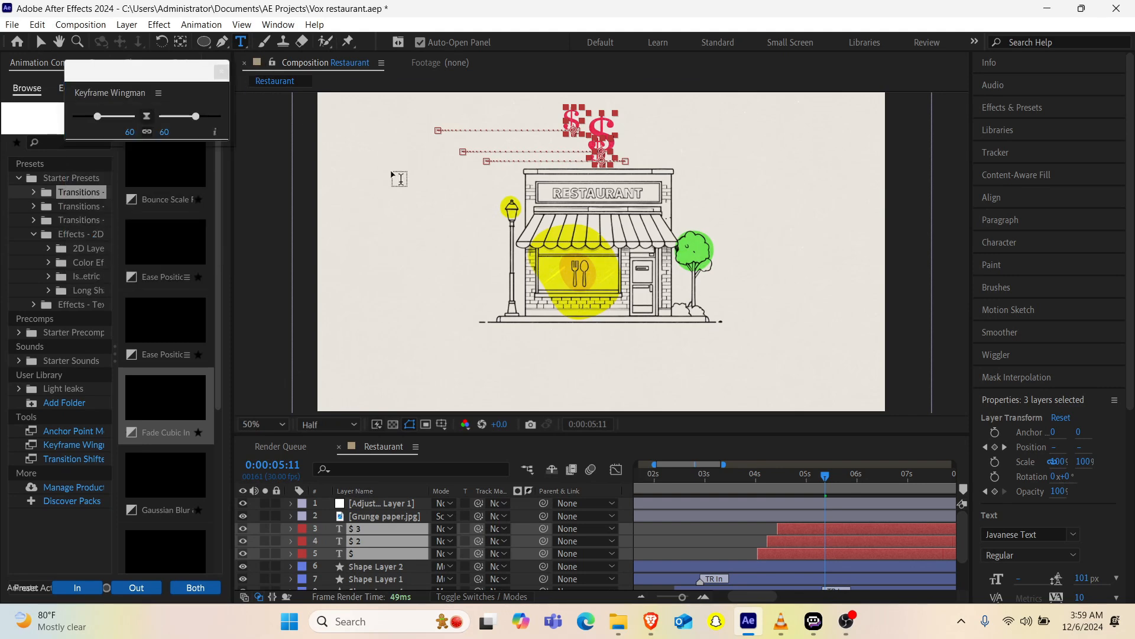
Step: Set the restaurant image's starting Scale keyframe to 60% at 0:00:00:00 and move its ending Scale keyframe slightly later
{"action": "left_click", "coordinate": [750, 482]}
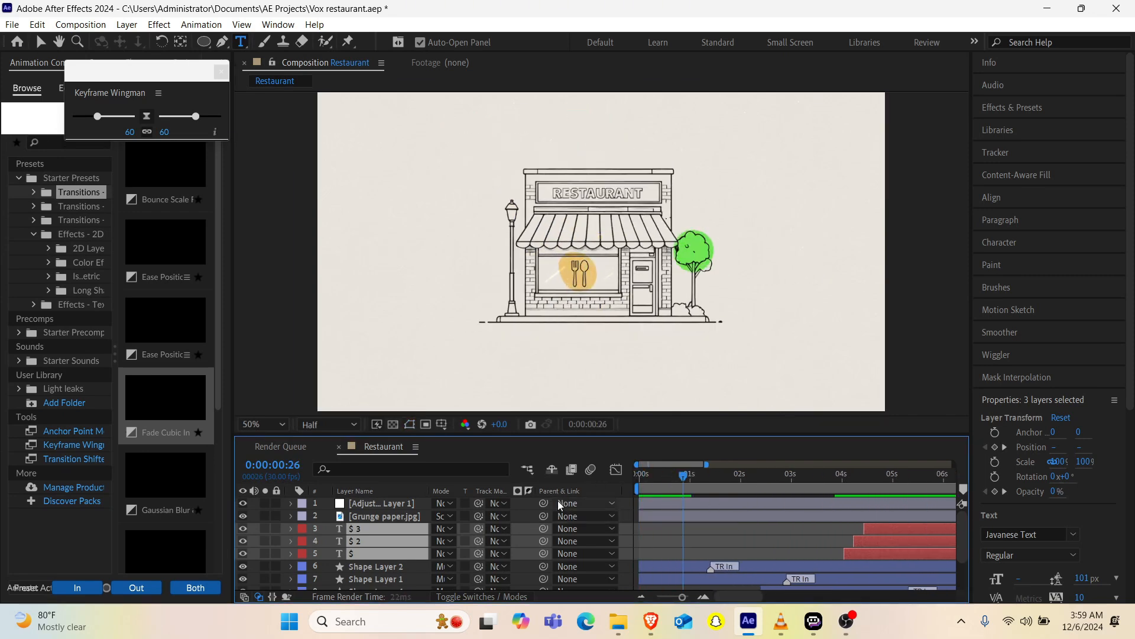
{"action": "scroll", "coordinate": [357, 538], "scroll_direction": "down", "scroll_amount": 3}
{"action": "left_click", "coordinate": [379, 570]}
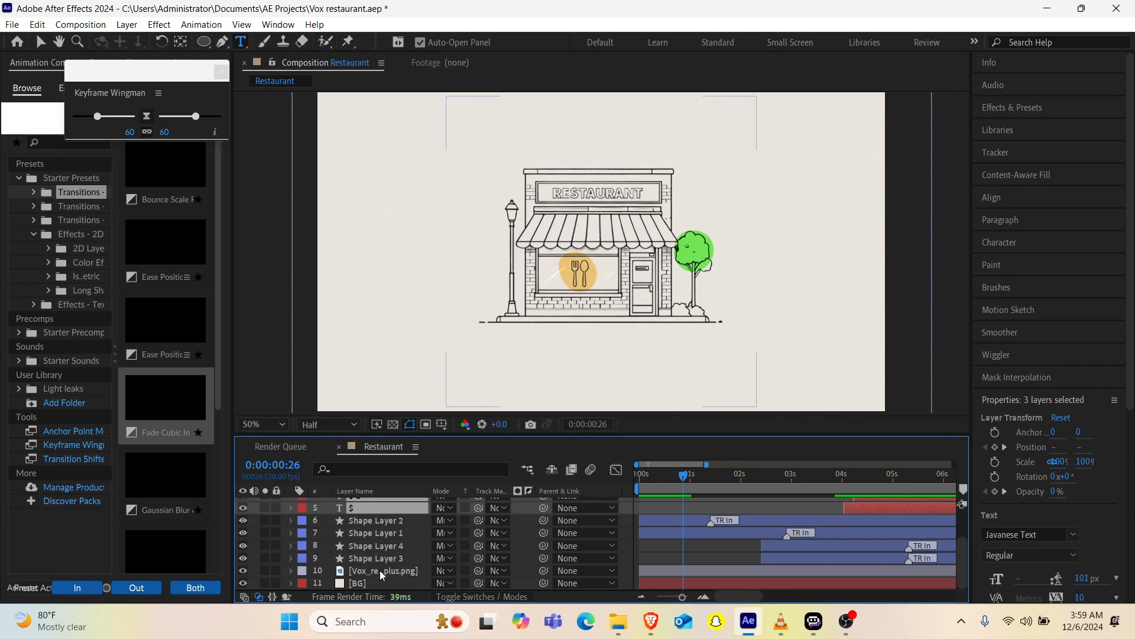
{"action": "key", "text": "s"}
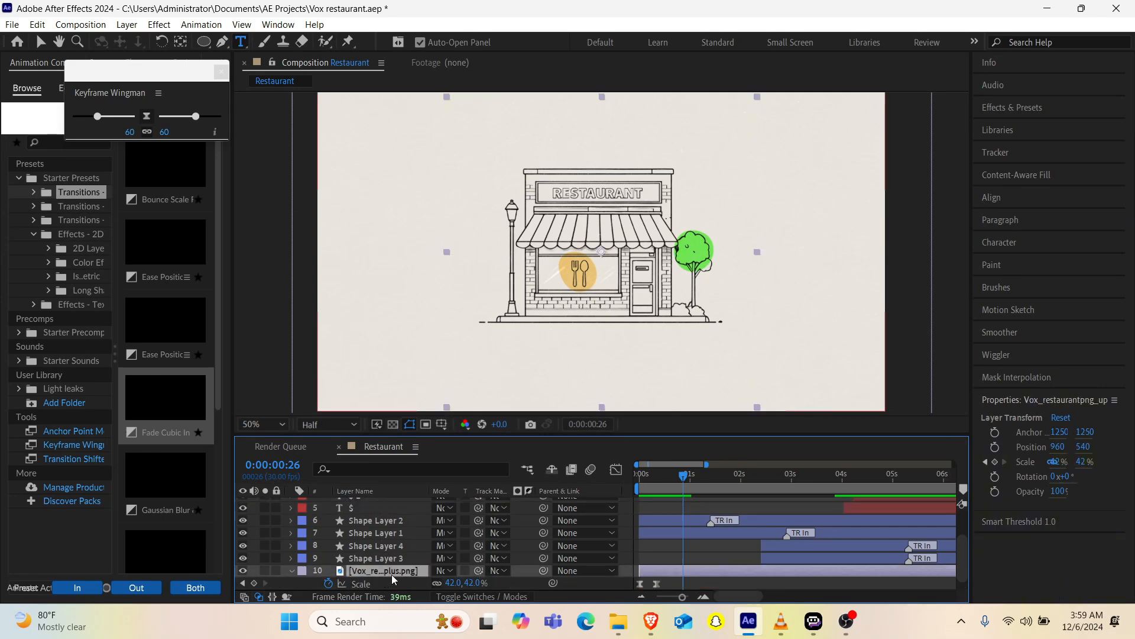
{"action": "left_click", "coordinate": [243, 583]}
{"action": "left_click", "coordinate": [242, 583]}
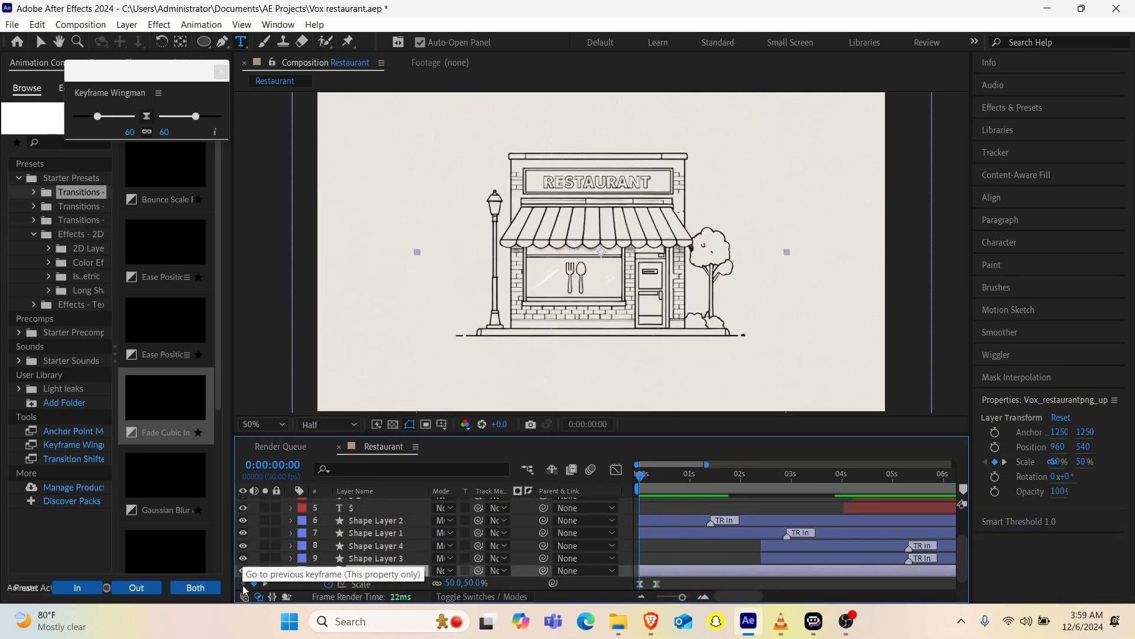
{"action": "left_click", "coordinate": [453, 582]}
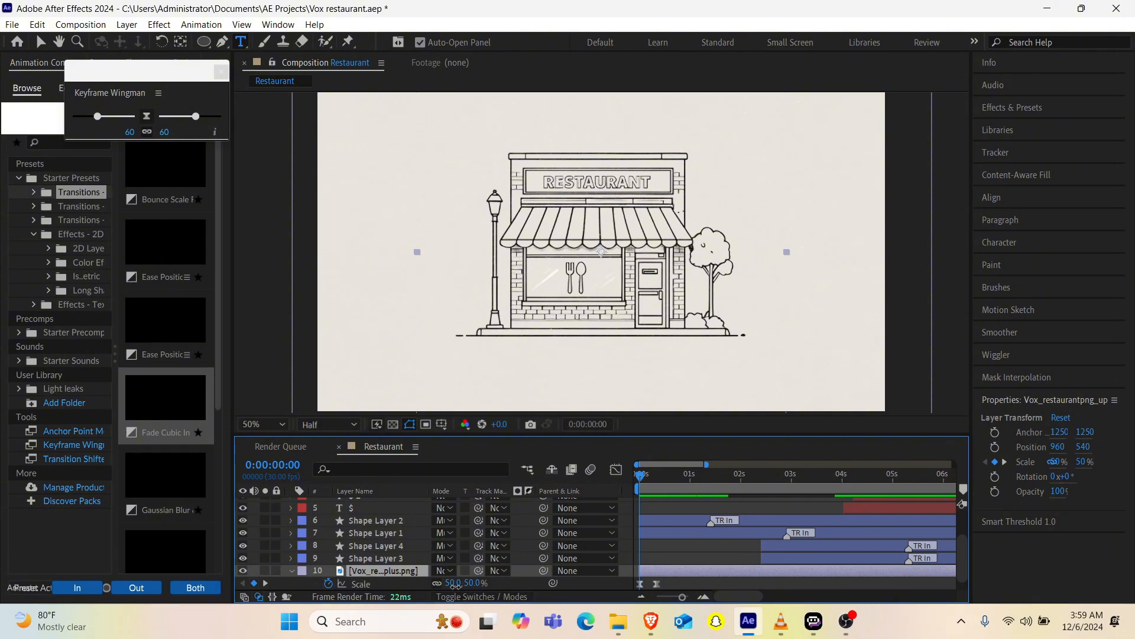
{"action": "type", "text": "60"}
{"action": "key", "text": "Return"}
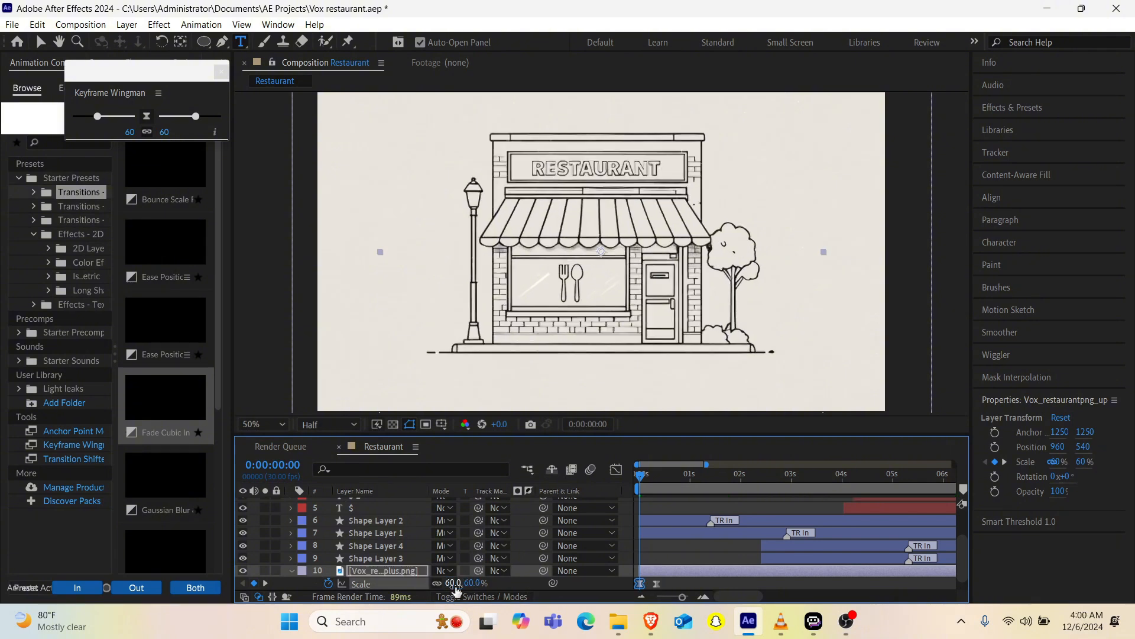
{"action": "left_click_drag", "start_coordinate": [658, 587], "coordinate": [667, 587]}
Step: Close Keyframe Wingman and apply Flow's cubic easing (0.66, 0.00, 0.34, 1.00) to both Scale keyframes of the restaurant image
{"action": "left_click", "coordinate": [222, 72]}
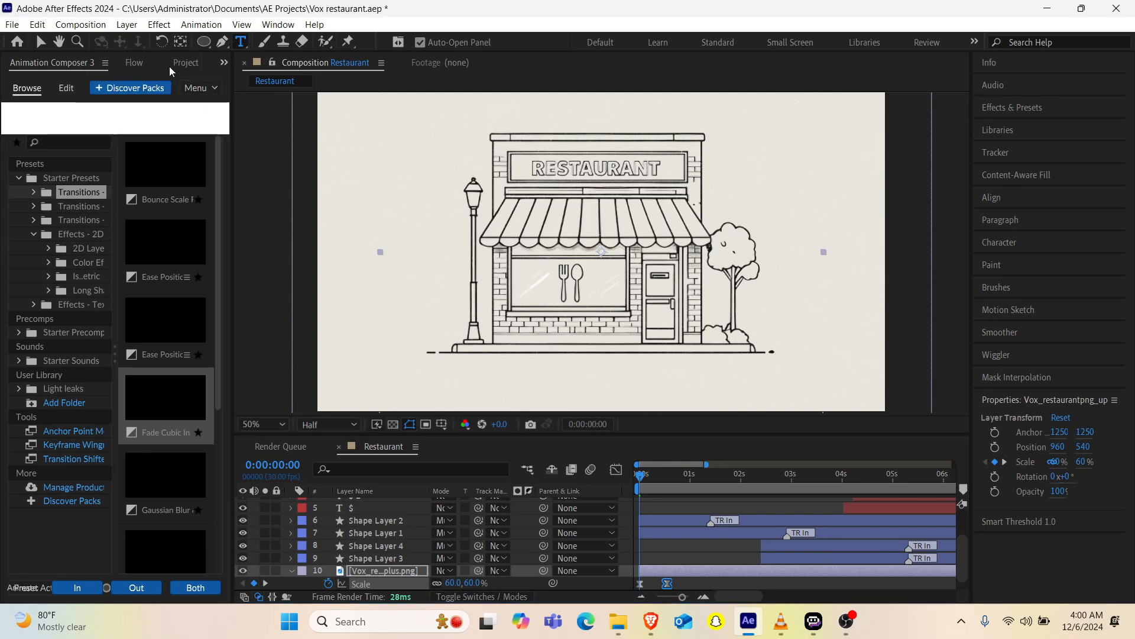
{"action": "left_click", "coordinate": [135, 63]}
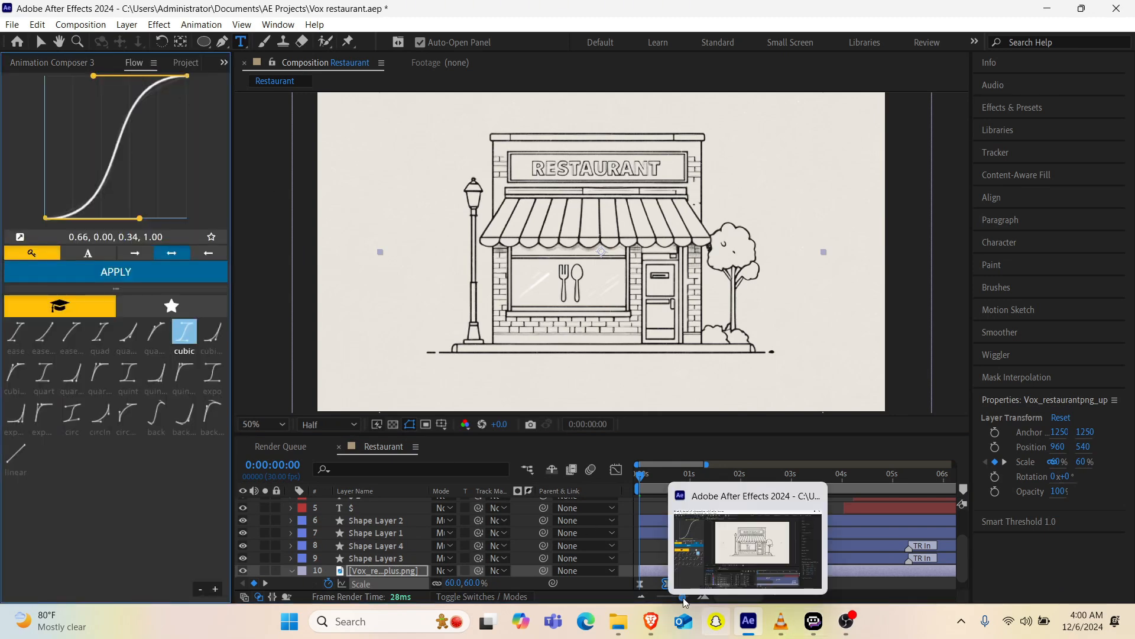
{"action": "left_click_drag", "start_coordinate": [700, 589], "coordinate": [631, 577]}
{"action": "left_click", "coordinate": [155, 276]}
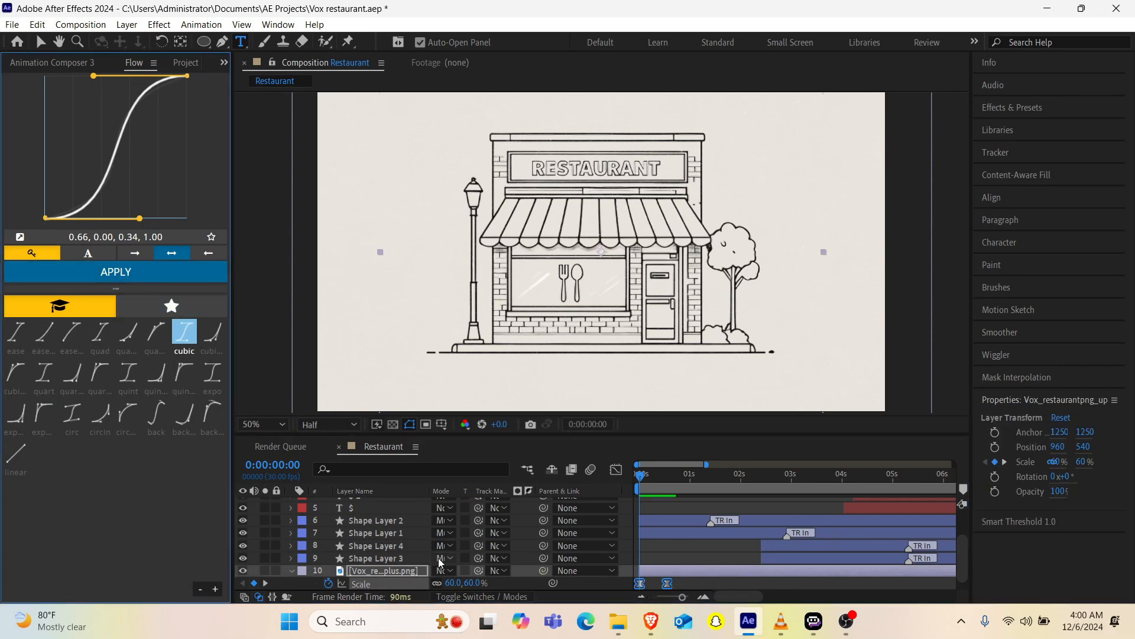
Step: Change the BG solid's color to the light cream FFF7EA
{"action": "scroll", "coordinate": [473, 562], "scroll_direction": "down", "scroll_amount": 1}
{"action": "left_click", "coordinate": [380, 585]}
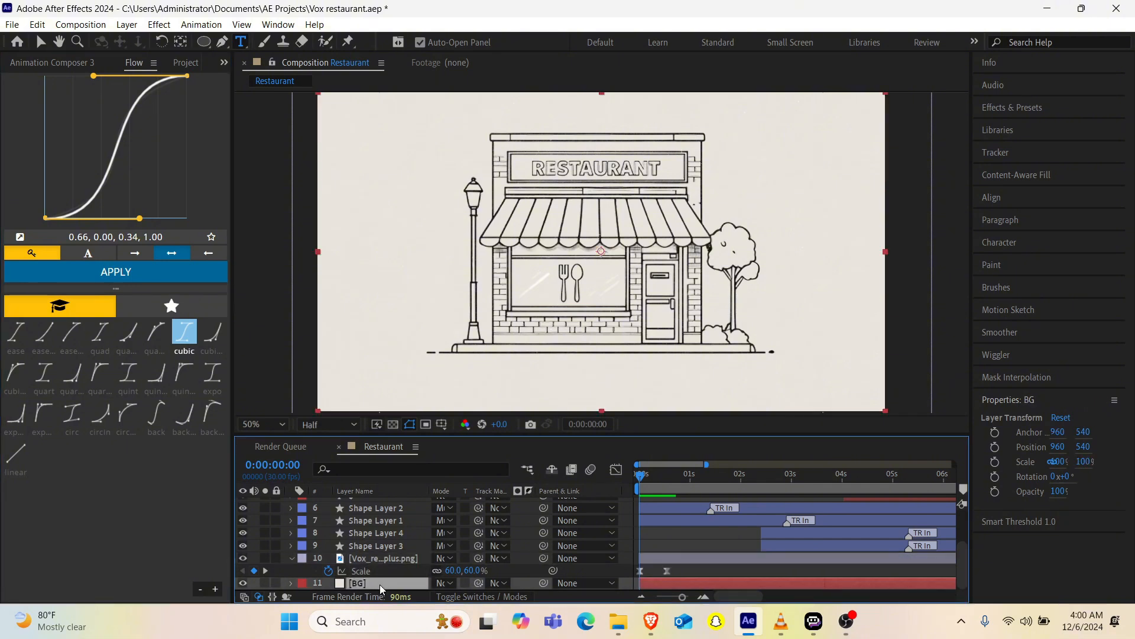
{"action": "key", "text": "ctrl+shift+y"}
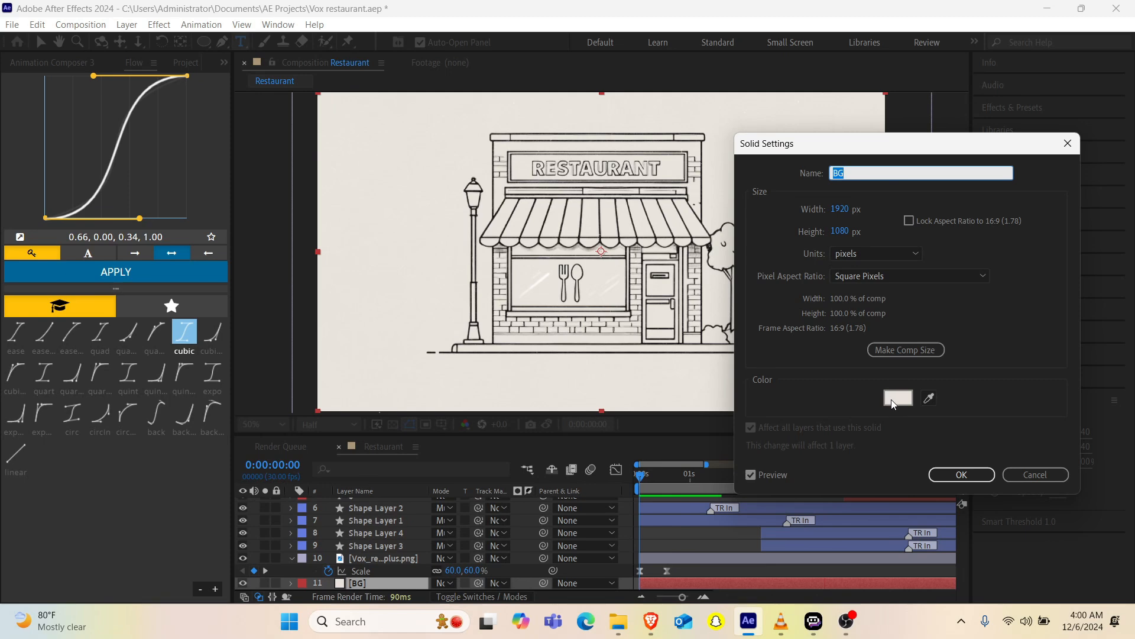
{"action": "left_click", "coordinate": [893, 402]}
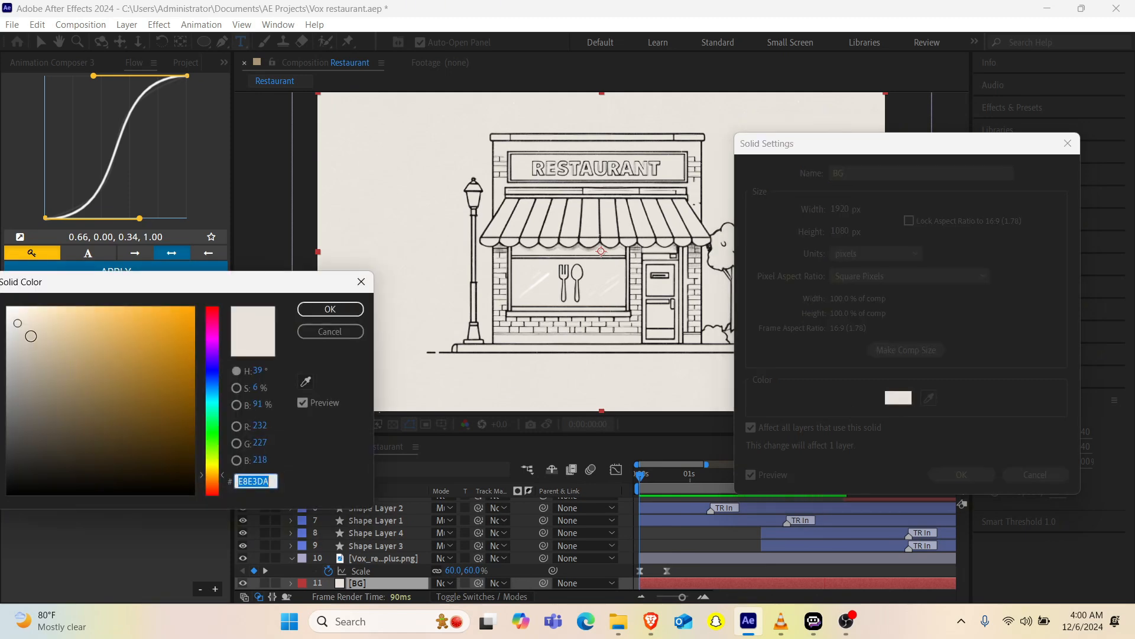
{"action": "mouse_move", "coordinate": [20, 332]}
{"action": "left_mouse_down"}
{"action": "mouse_move", "coordinate": [15, 320]}
{"action": "mouse_move", "coordinate": [30, 318]}
{"action": "mouse_move", "coordinate": [21, 295]}
{"action": "left_mouse_up"}
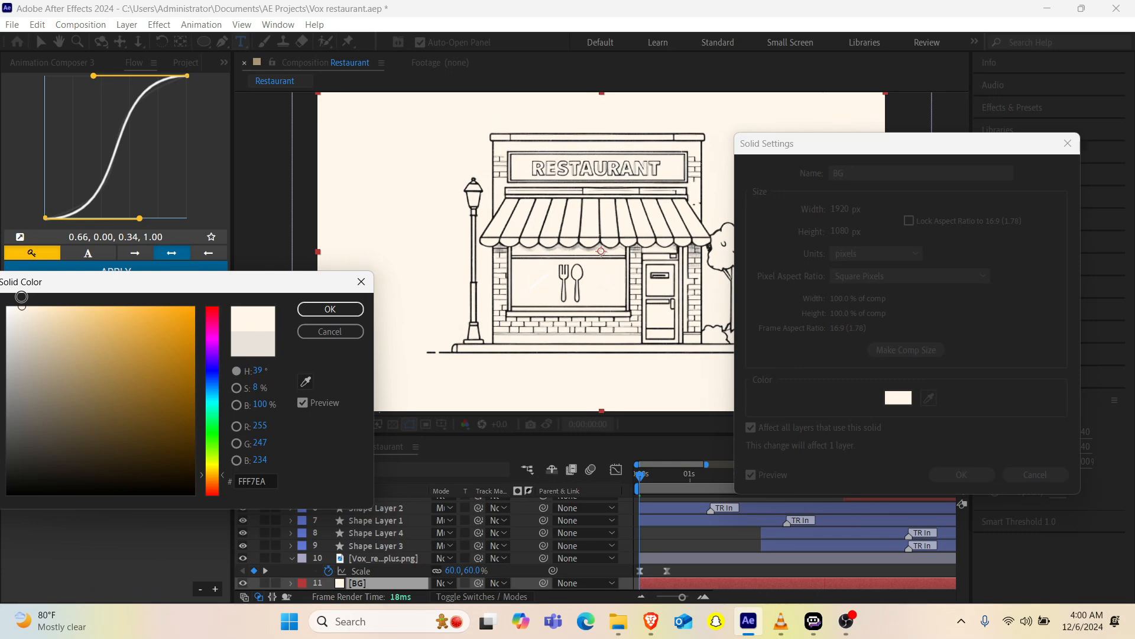
{"action": "left_click", "coordinate": [329, 309]}
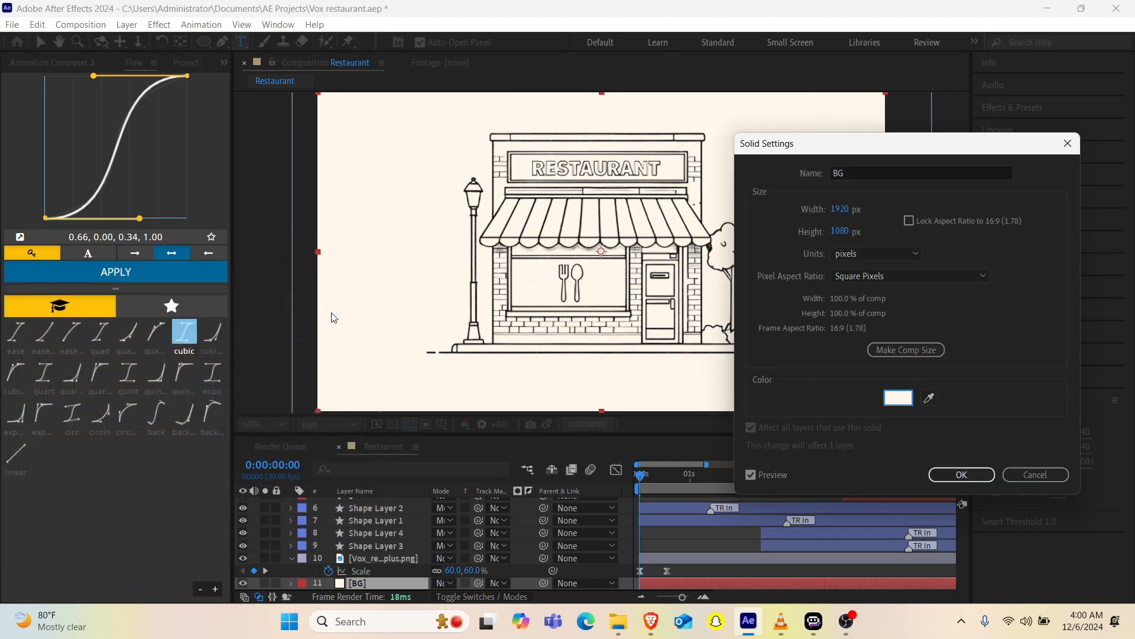
{"action": "left_click", "coordinate": [961, 475]}
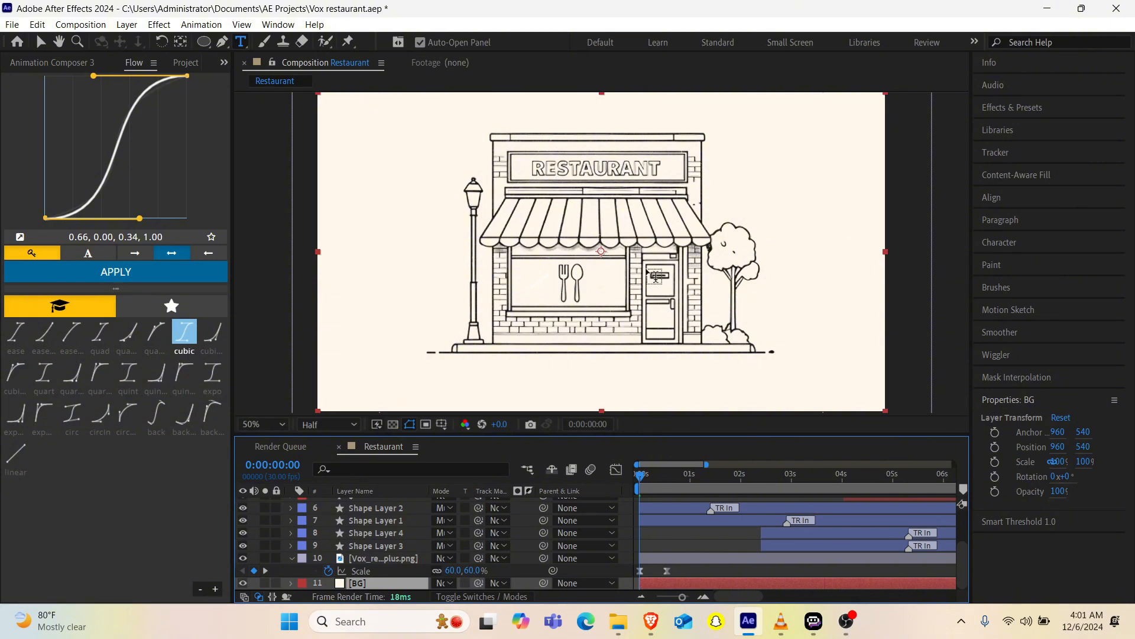
Step: Preview the animation, compare its final frame with the reference video in VLC media player, and return to After Effects
{"action": "scroll", "coordinate": [649, 273], "scroll_direction": "down", "scroll_amount": 2}
{"action": "key", "text": "v"}
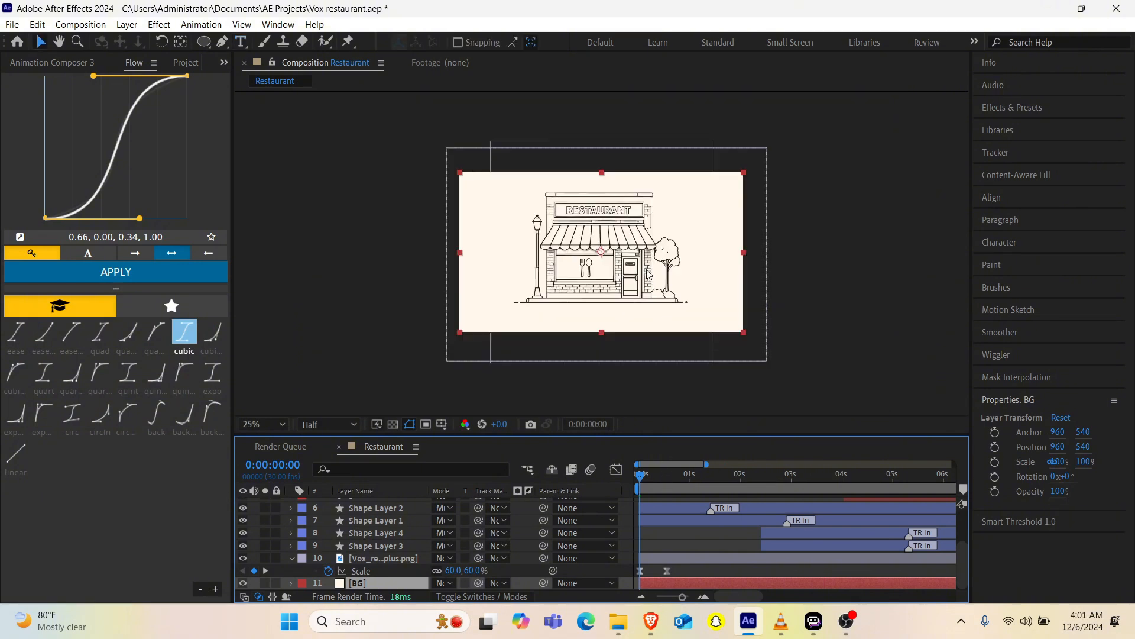
{"action": "scroll", "coordinate": [649, 274], "scroll_direction": "up", "scroll_amount": 2}
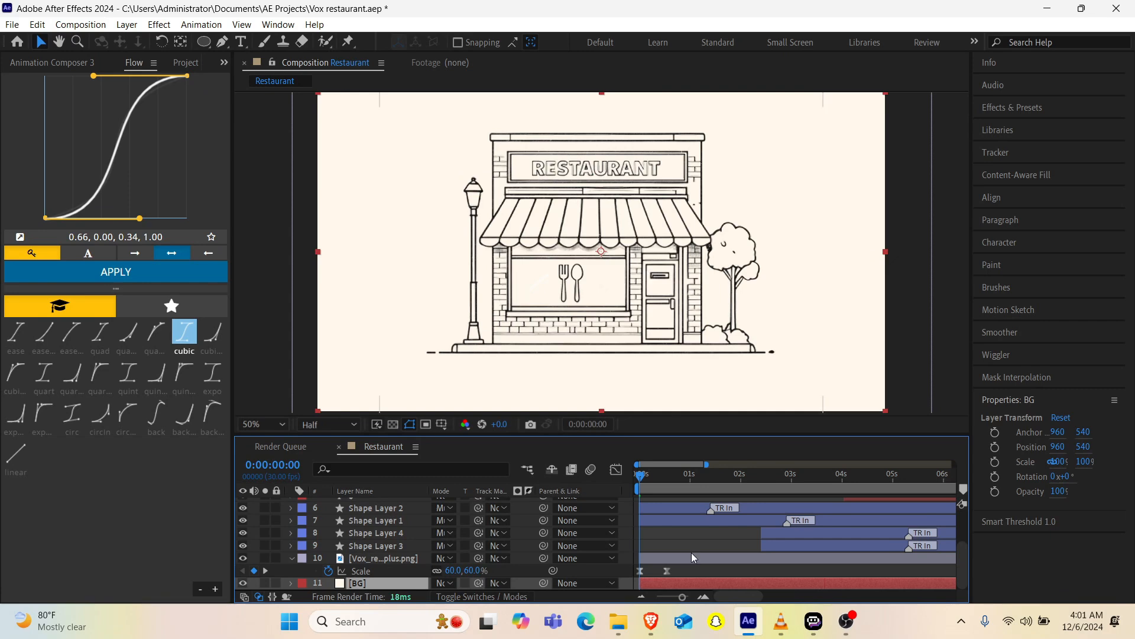
{"action": "key", "text": "space"}
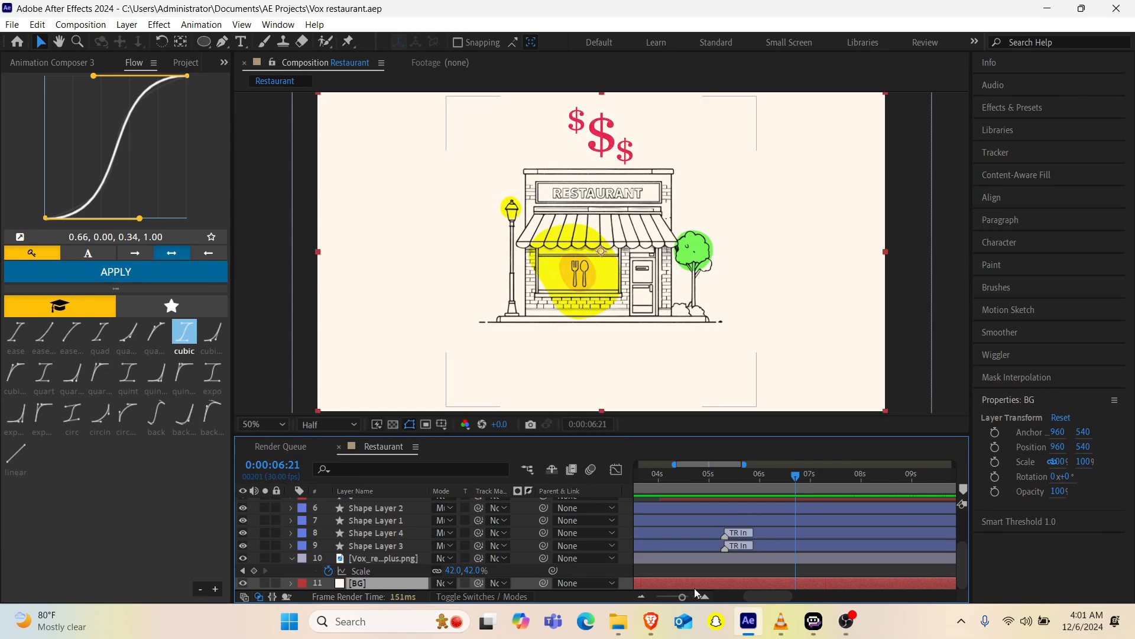
{"action": "mouse_move", "coordinate": [791, 625]}
{"action": "left_click", "coordinate": [763, 540]}
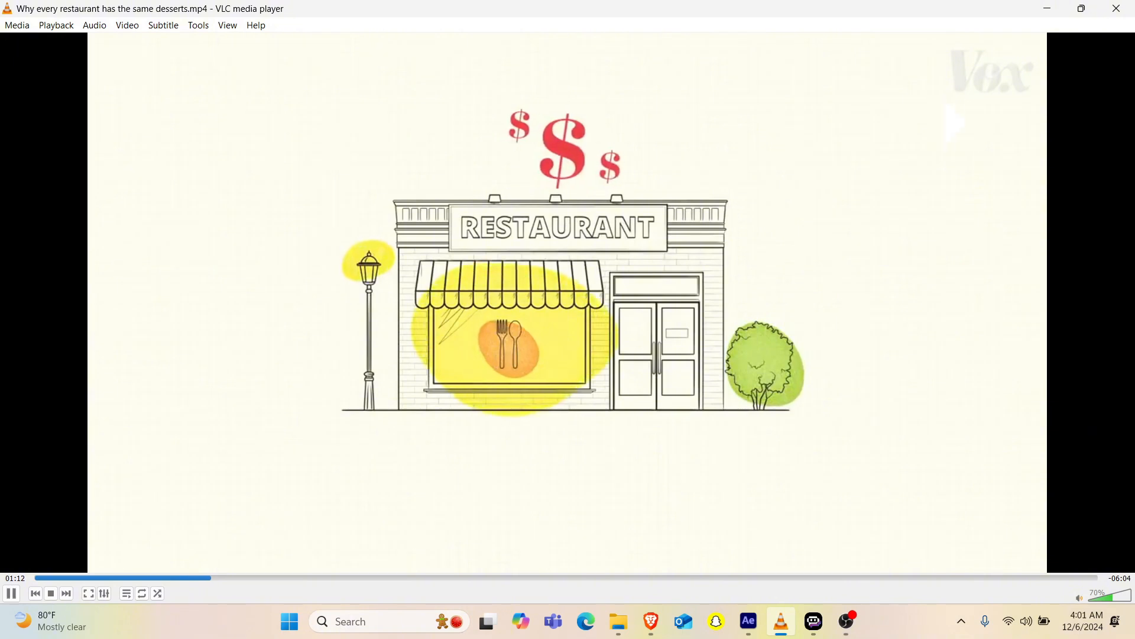
{"action": "key", "text": "alt+Tab"}
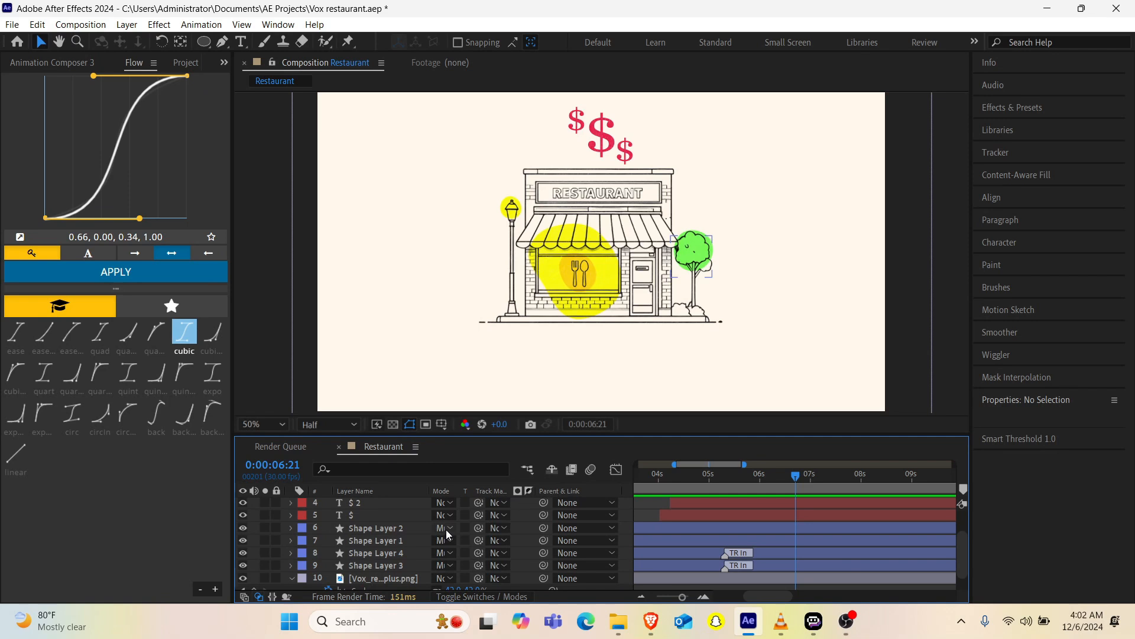
Step: Replay the animation from the start of the composition to review the timing of the shapes and dollar signs
{"action": "scroll", "coordinate": [714, 576], "scroll_direction": "left", "scroll_amount": 4}
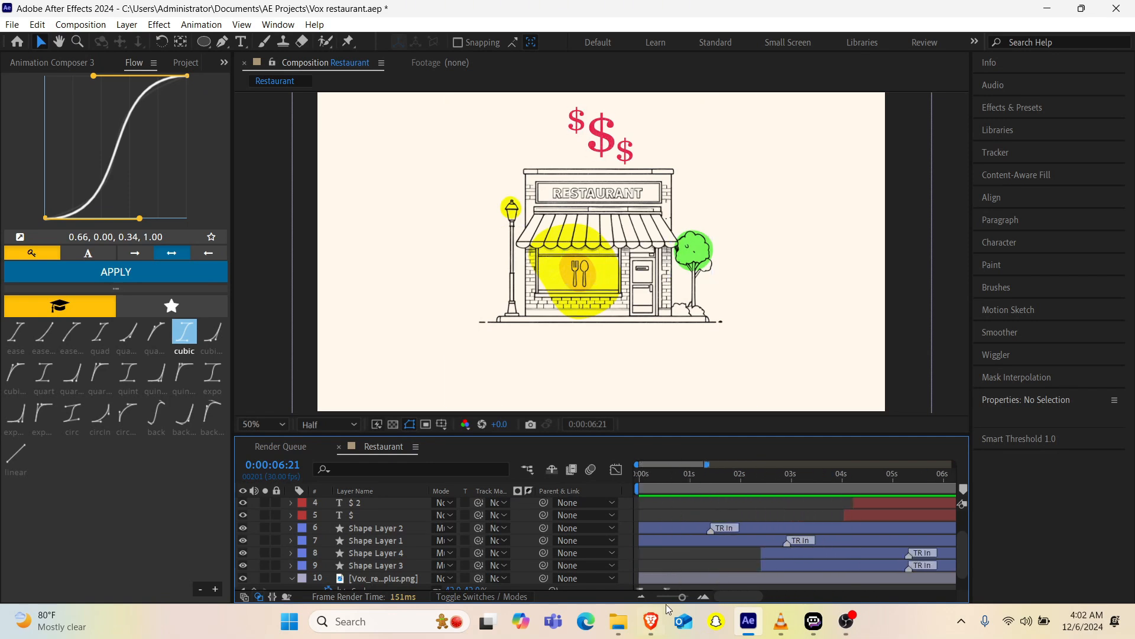
{"action": "left_click_drag", "start_coordinate": [665, 597], "coordinate": [651, 598]}
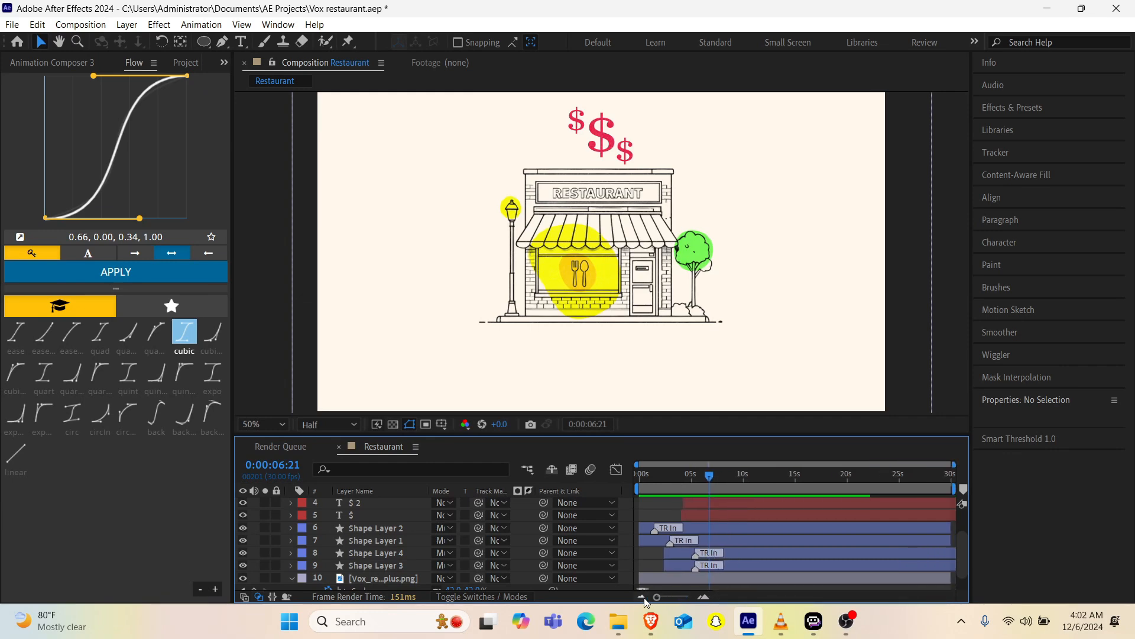
{"action": "key", "text": "Home"}
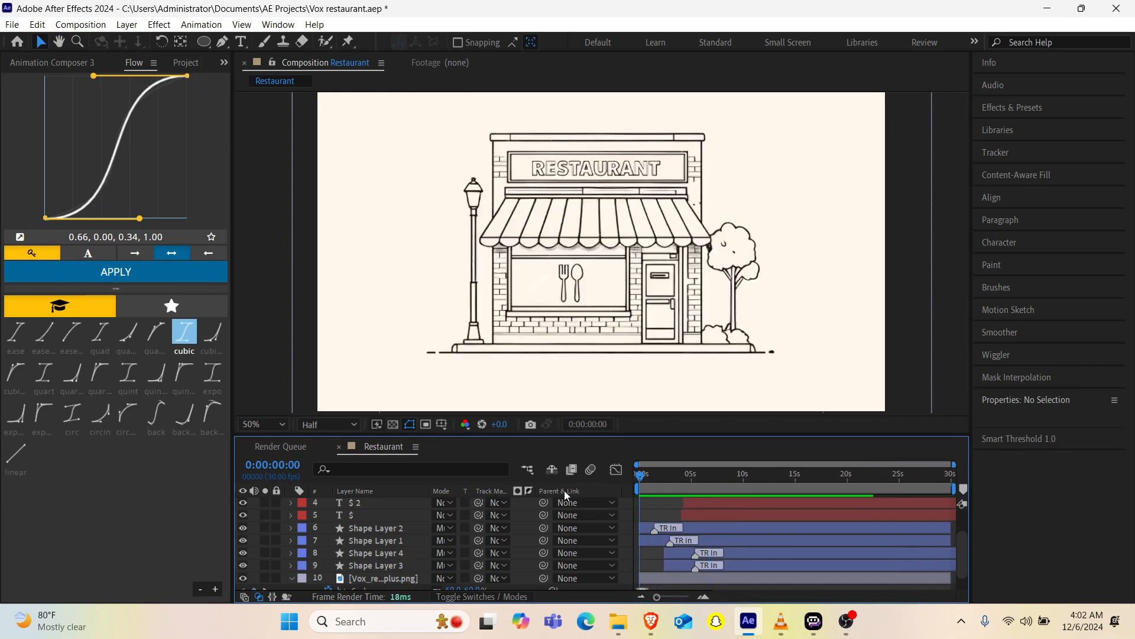
{"action": "key", "text": "space"}
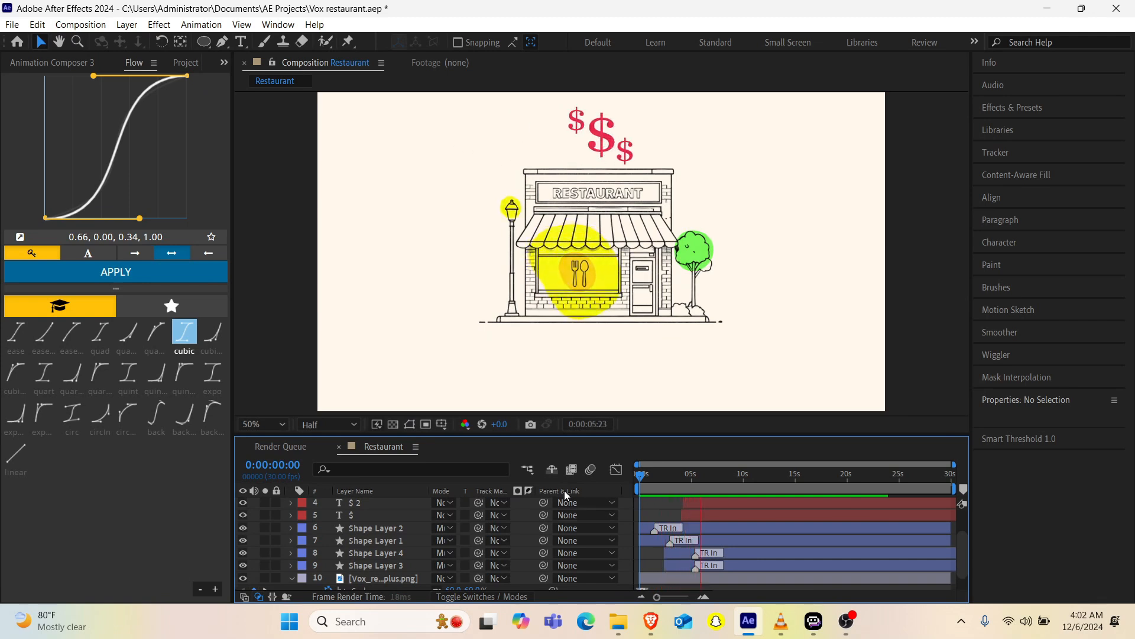
{"action": "key", "text": "space"}
{"action": "scroll", "coordinate": [729, 540], "scroll_direction": "down", "scroll_amount": 2}
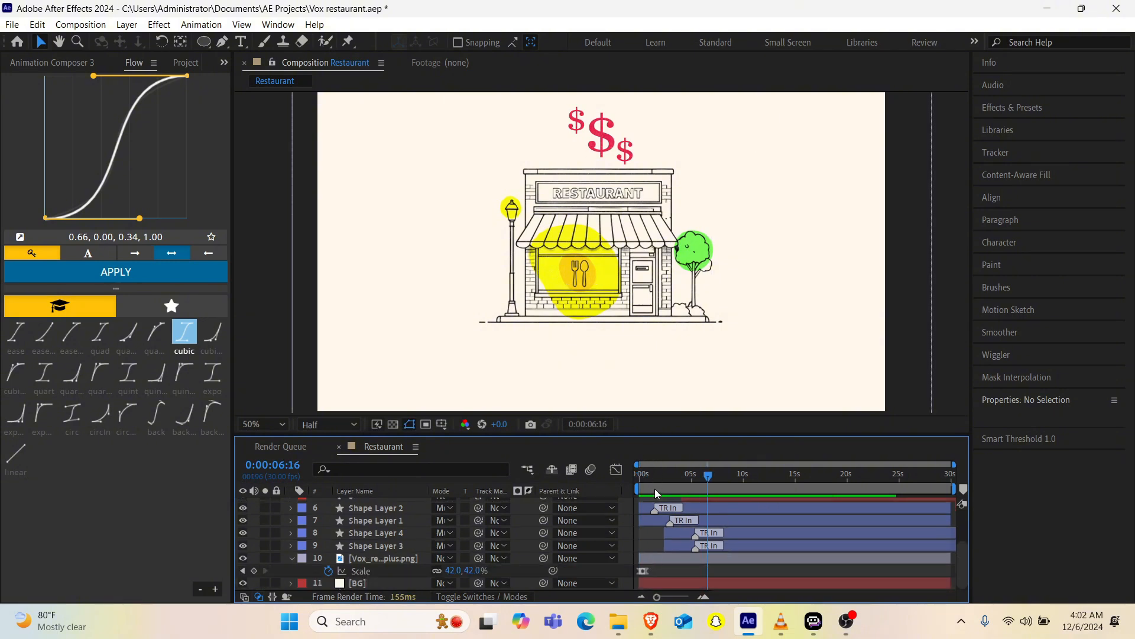
{"action": "key", "text": "Home"}
{"action": "key", "text": "space"}
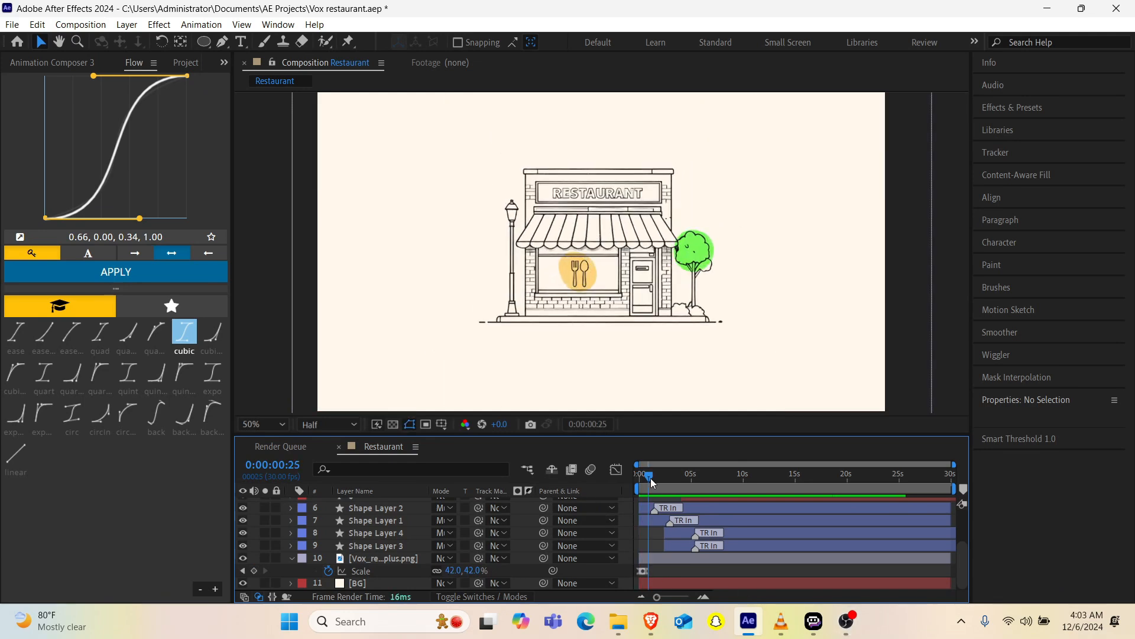
Step: Move Shape Layer 3 and Shape Layer 4 together earlier in time so they start at about 0:00:01:28
{"action": "left_click_drag", "start_coordinate": [651, 478], "coordinate": [661, 477]}
{"action": "left_click", "coordinate": [669, 506]}
{"action": "left_click_drag", "start_coordinate": [673, 531], "coordinate": [668, 548]}
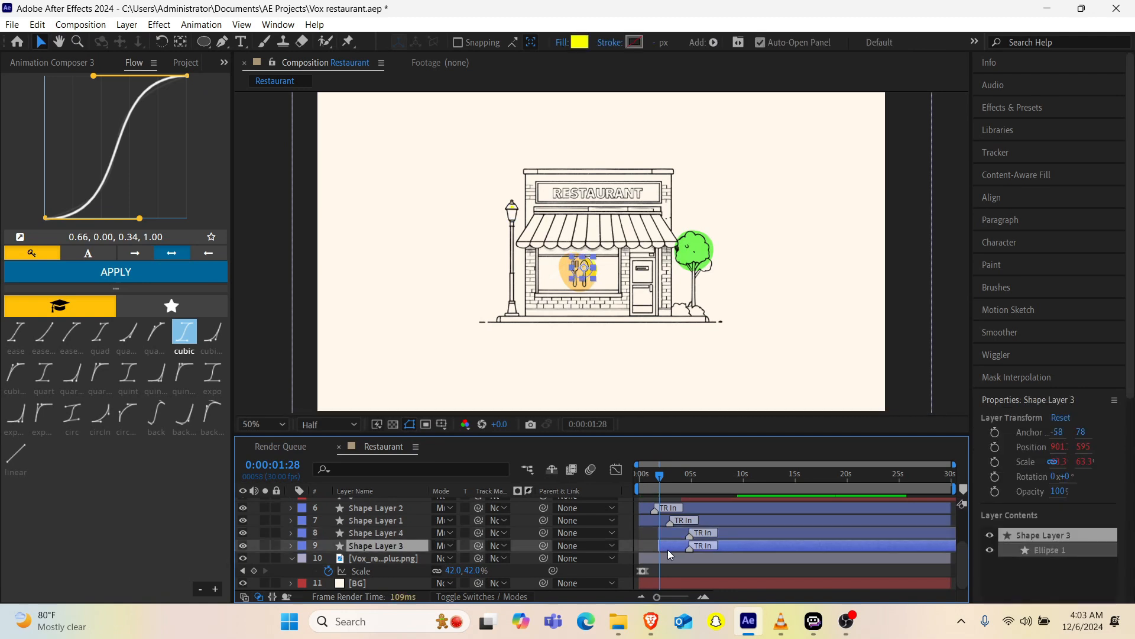
Step: Move the three dollar sign layers together about one second earlier, keeping their stagger
{"action": "left_click_drag", "start_coordinate": [658, 473], "coordinate": [651, 476]}
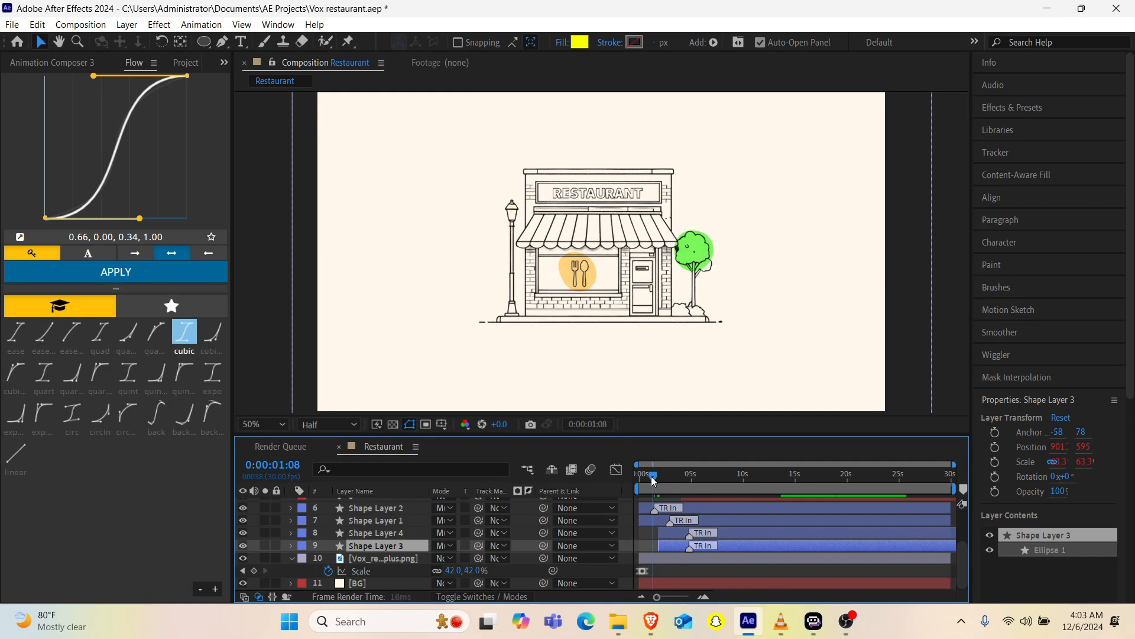
{"action": "scroll", "coordinate": [659, 523], "scroll_direction": "up", "scroll_amount": 3}
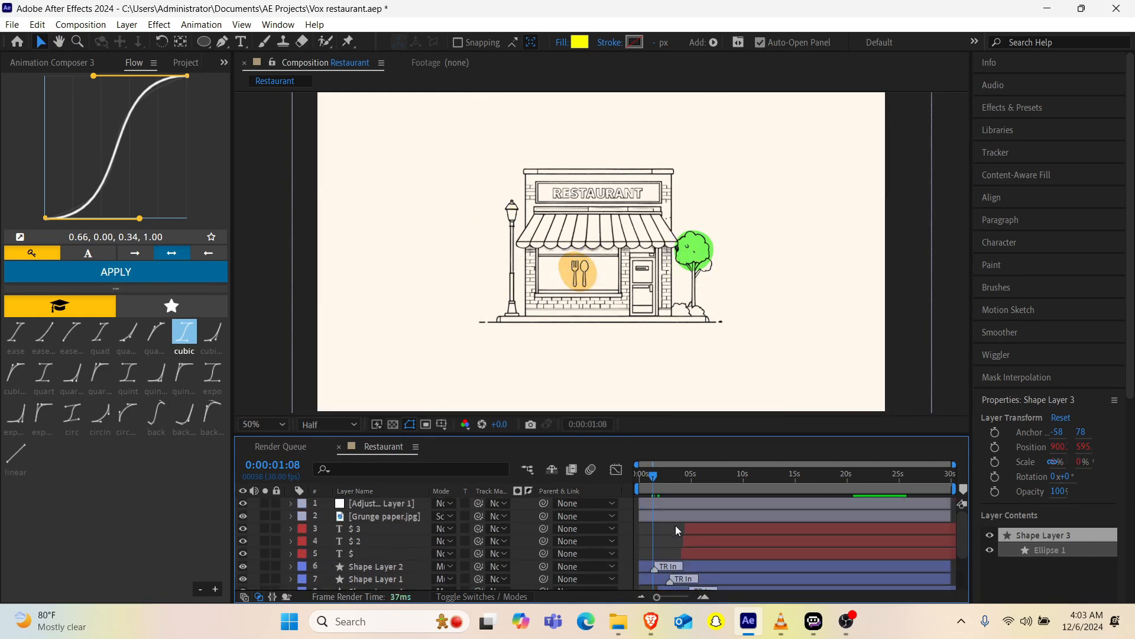
{"action": "left_click", "coordinate": [693, 531]}
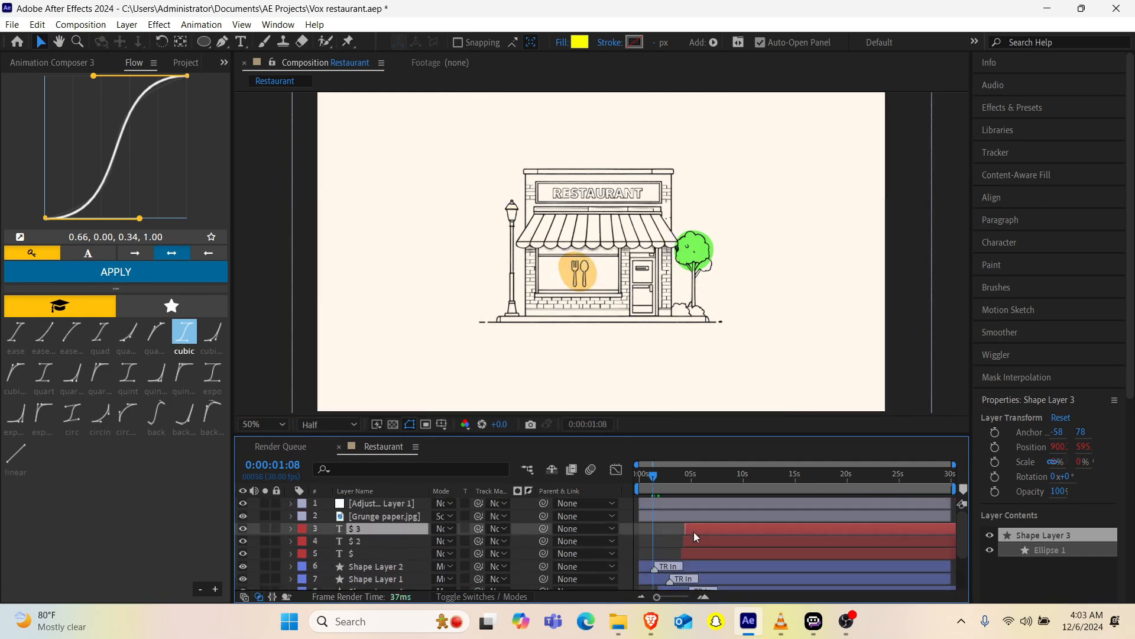
{"action": "left_click", "coordinate": [696, 551], "text": "shift"}
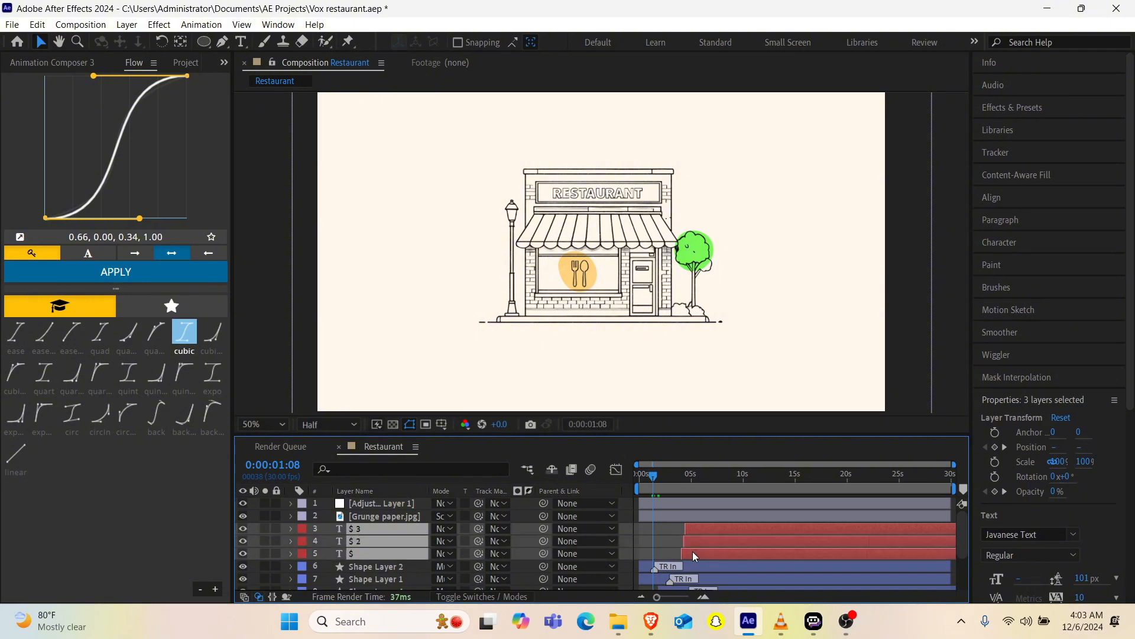
{"action": "left_click_drag", "start_coordinate": [672, 550], "coordinate": [684, 550]}
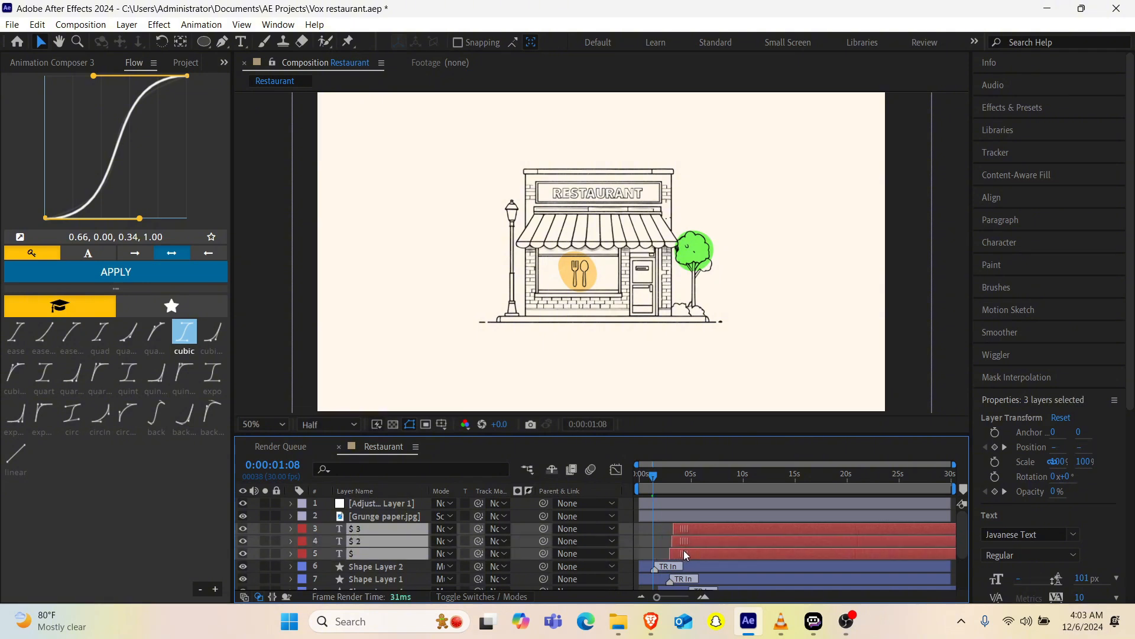
Step: Preview the retimed animation from the start and inspect the timing of the shape layers up close
{"action": "left_click", "coordinate": [650, 476]}
{"action": "key", "text": "space"}
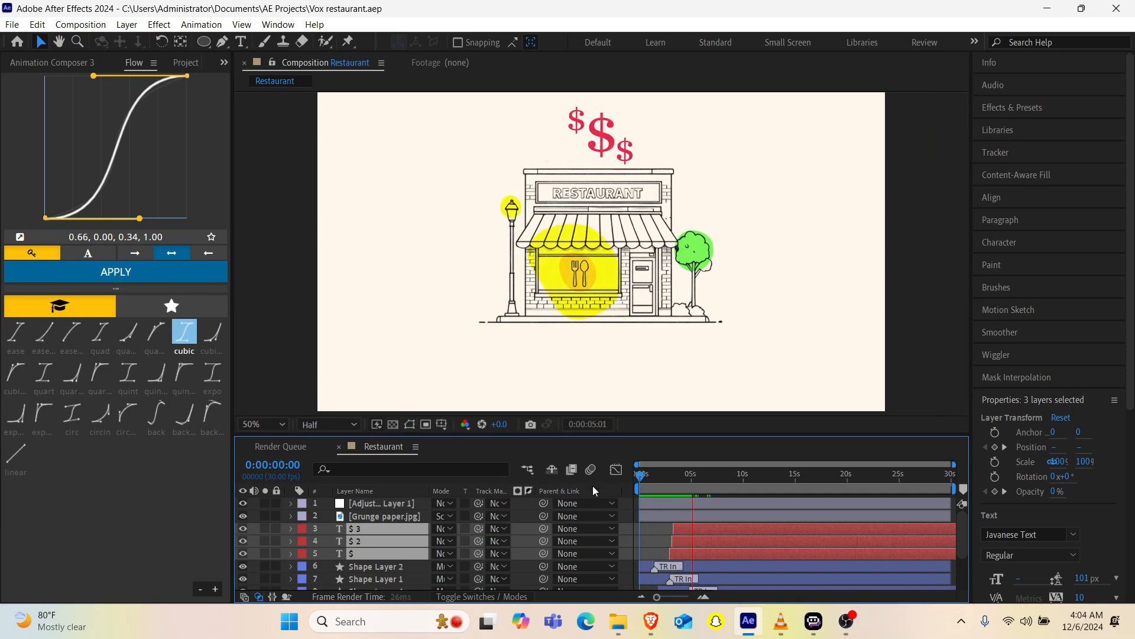
{"action": "key", "text": "space"}
{"action": "scroll", "coordinate": [757, 550], "scroll_direction": "down", "scroll_amount": 3}
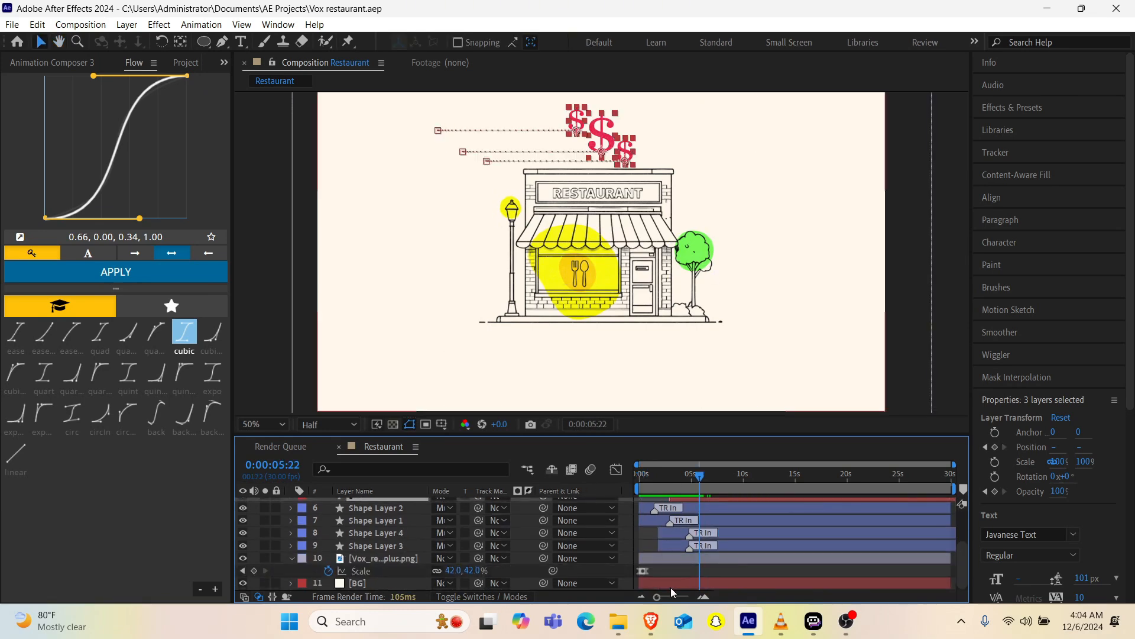
{"action": "left_click_drag", "start_coordinate": [674, 602], "coordinate": [680, 597]}
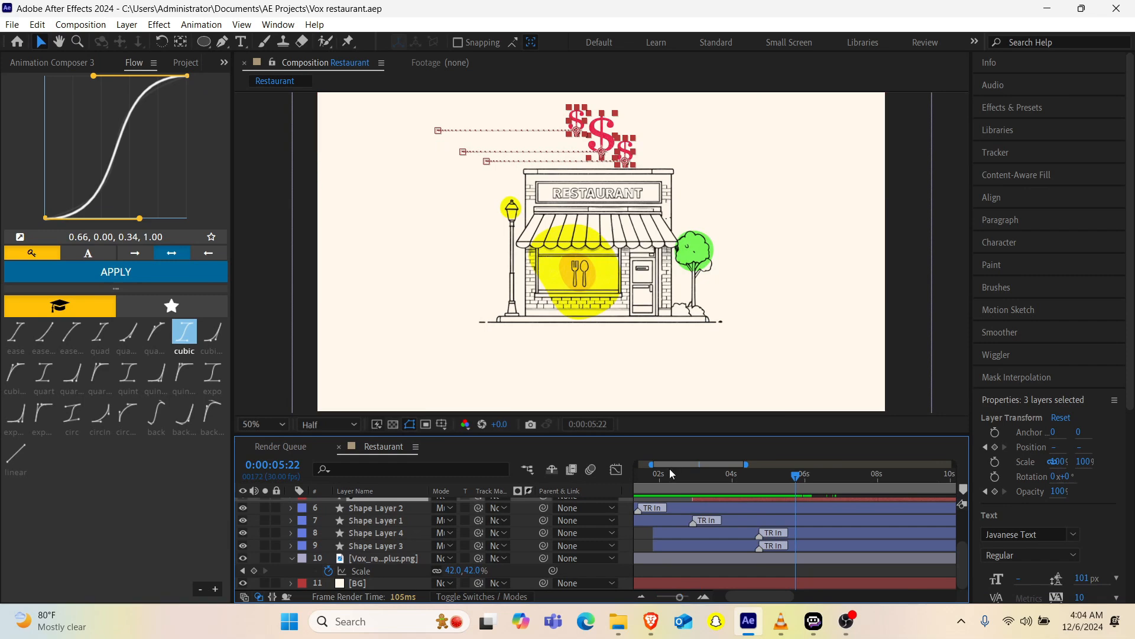
Step: Shift Shape Layer 4 and Shape Layer 3 to start at 0:00:01:26, and scrub through to 0:00:04:26 to check the timing
{"action": "left_click_drag", "start_coordinate": [650, 475], "coordinate": [656, 480]}
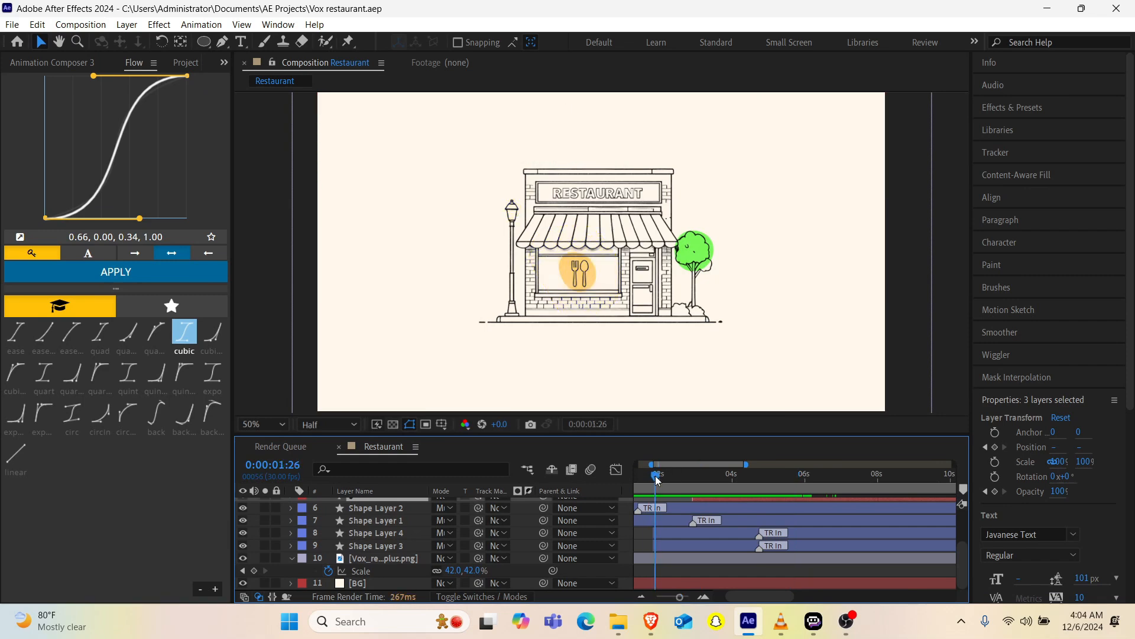
{"action": "left_click_drag", "start_coordinate": [665, 534], "coordinate": [671, 546]}
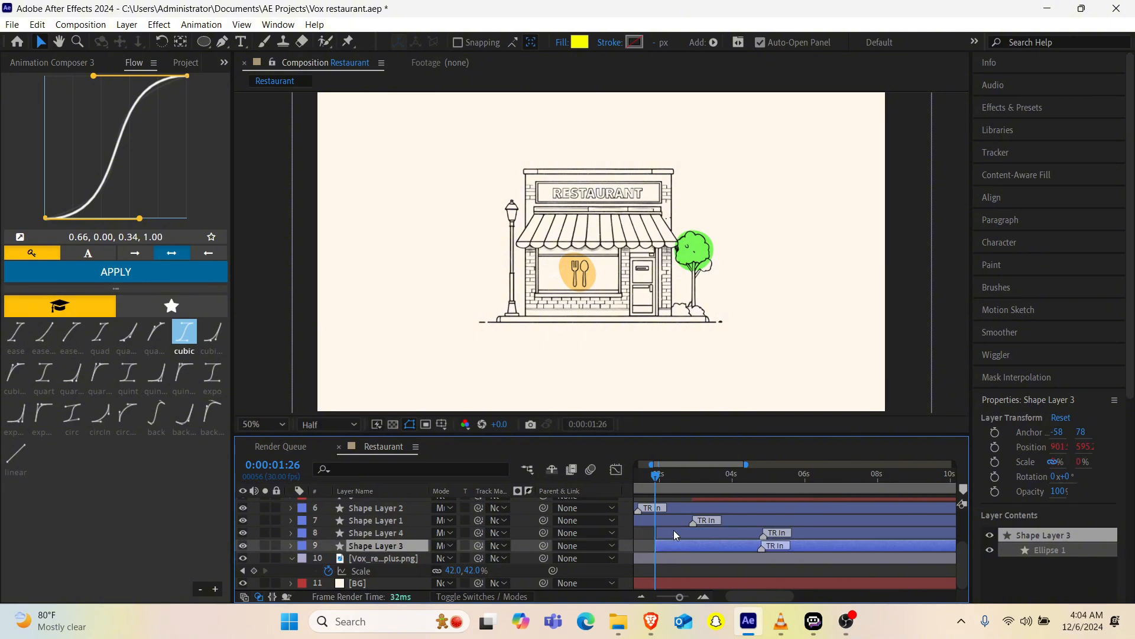
{"action": "scroll", "coordinate": [674, 532], "scroll_direction": "up", "scroll_amount": 3}
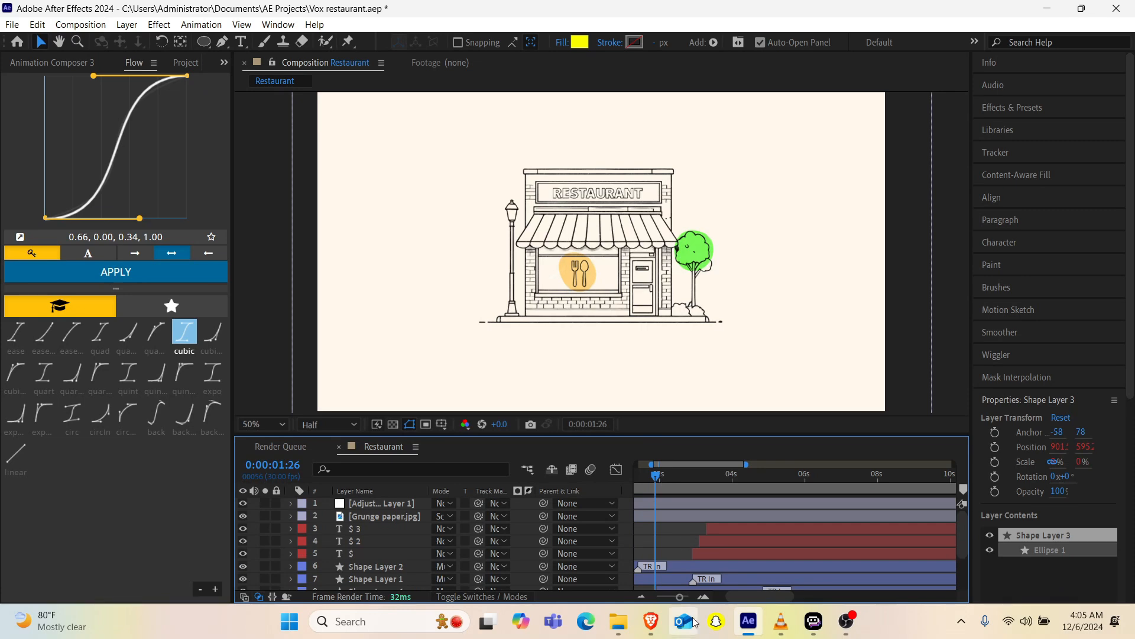
{"action": "scroll", "coordinate": [661, 577], "scroll_direction": "left", "scroll_amount": 2}
{"action": "left_click_drag", "start_coordinate": [661, 484], "coordinate": [818, 487]}
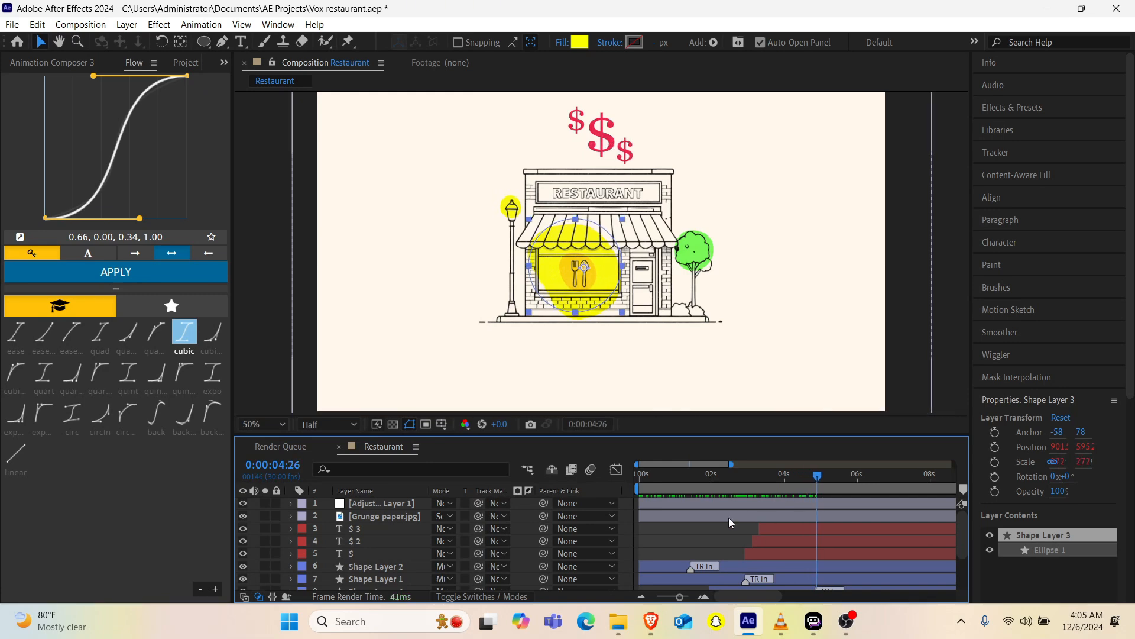
Step: Add position keyframes at 0:00:05:08 to the three dollar sign layers, shifting them 70 px rightward so $ 3 sits at X 1109.1
{"action": "left_click", "coordinate": [777, 530]}
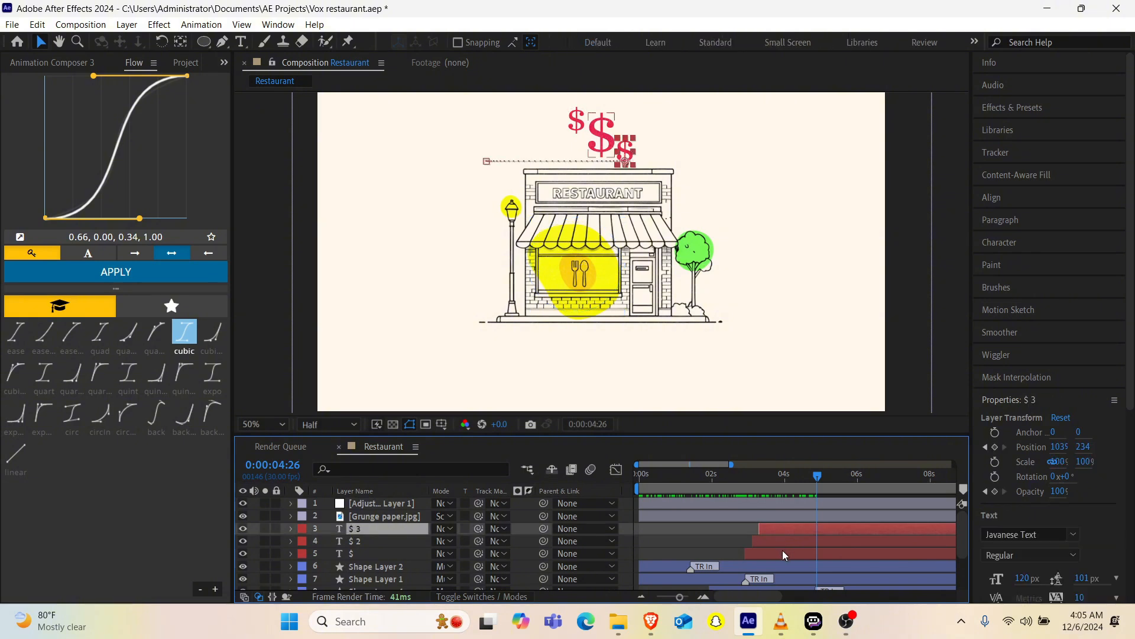
{"action": "left_click", "coordinate": [784, 553], "text": "shift"}
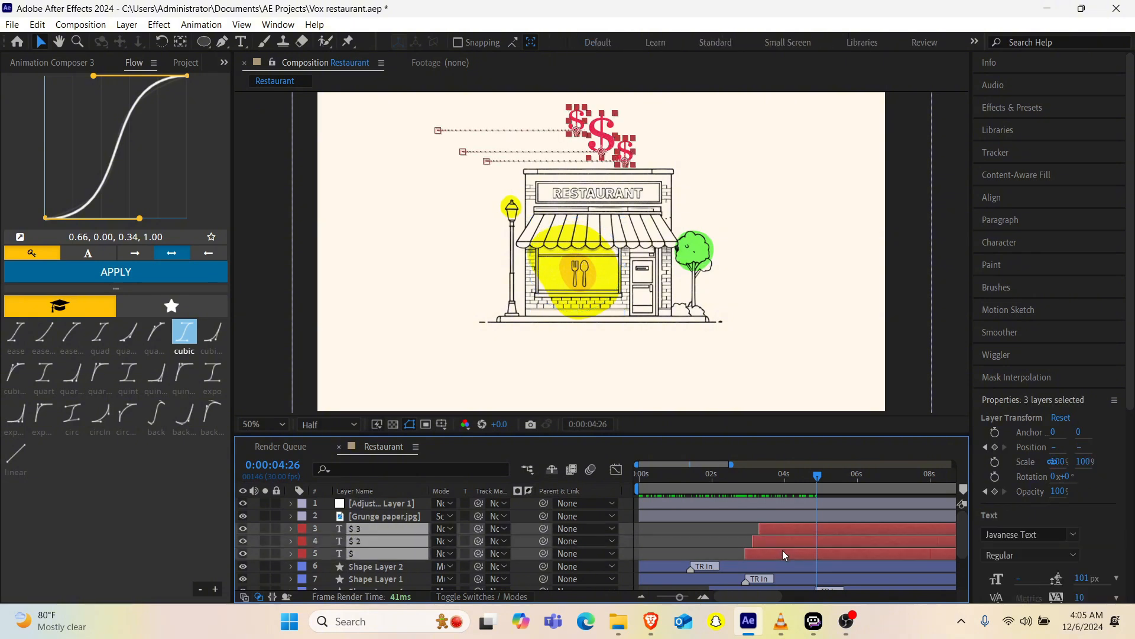
{"action": "key", "text": "u"}
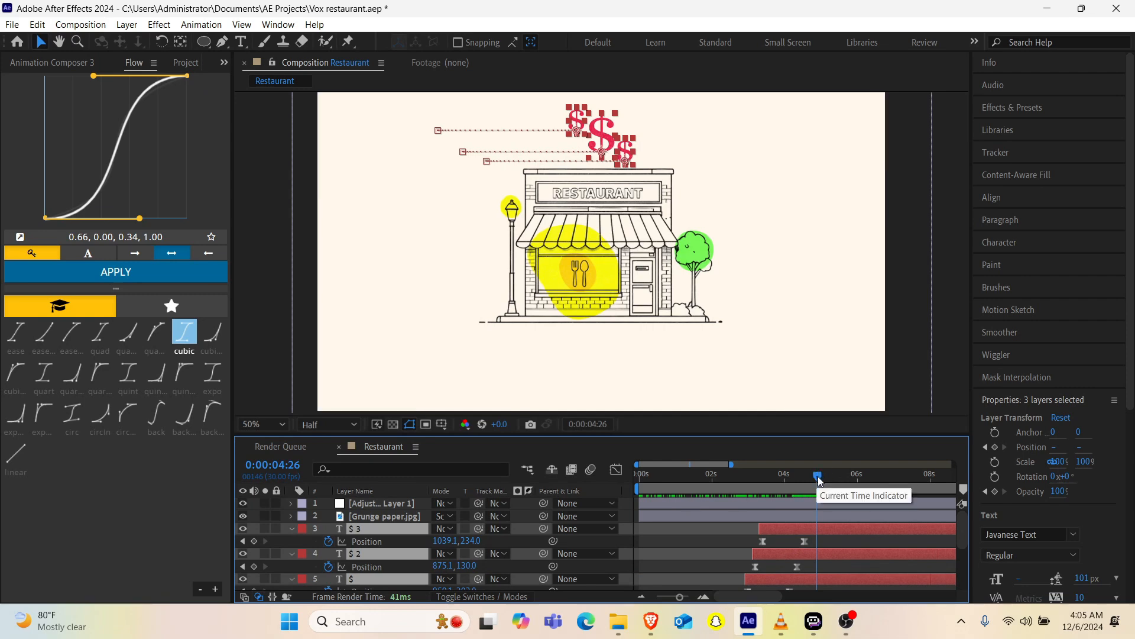
{"action": "left_click_drag", "start_coordinate": [817, 477], "coordinate": [833, 474]}
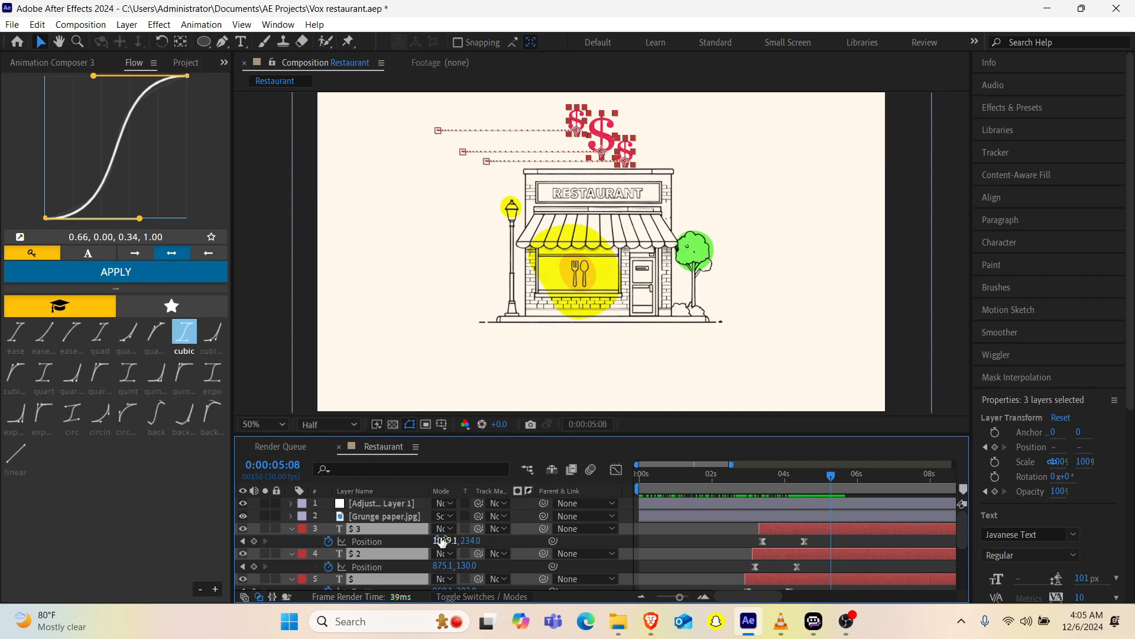
{"action": "left_click_drag", "start_coordinate": [442, 541], "coordinate": [489, 538]}
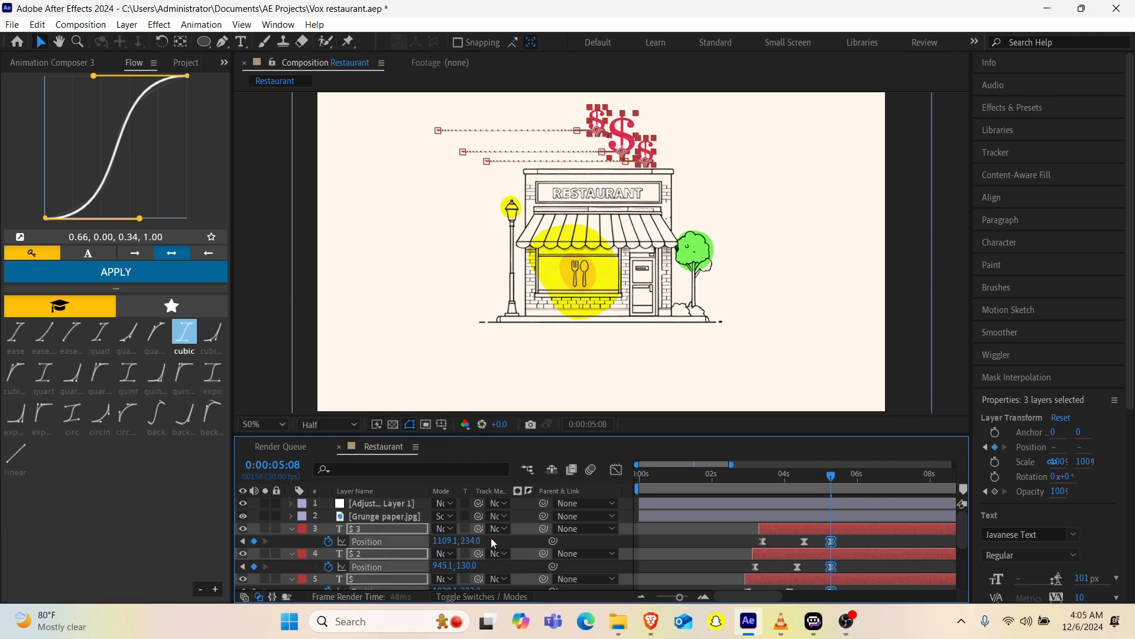
Step: Try the dollar signs' last position keyframes at about 0:00:07:07 and preview the drift from around 0:00:03:00
{"action": "left_click_drag", "start_coordinate": [831, 542], "coordinate": [902, 541]}
{"action": "left_click", "coordinate": [749, 478]}
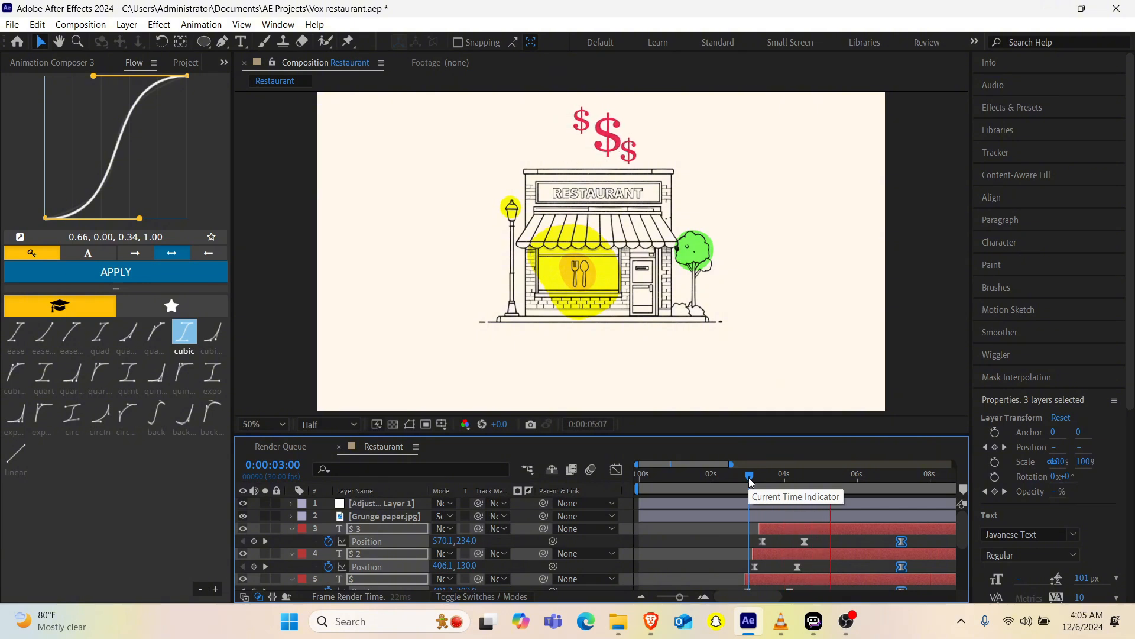
{"action": "key", "text": "space"}
{"action": "scroll", "coordinate": [850, 547], "scroll_direction": "right", "scroll_amount": 3}
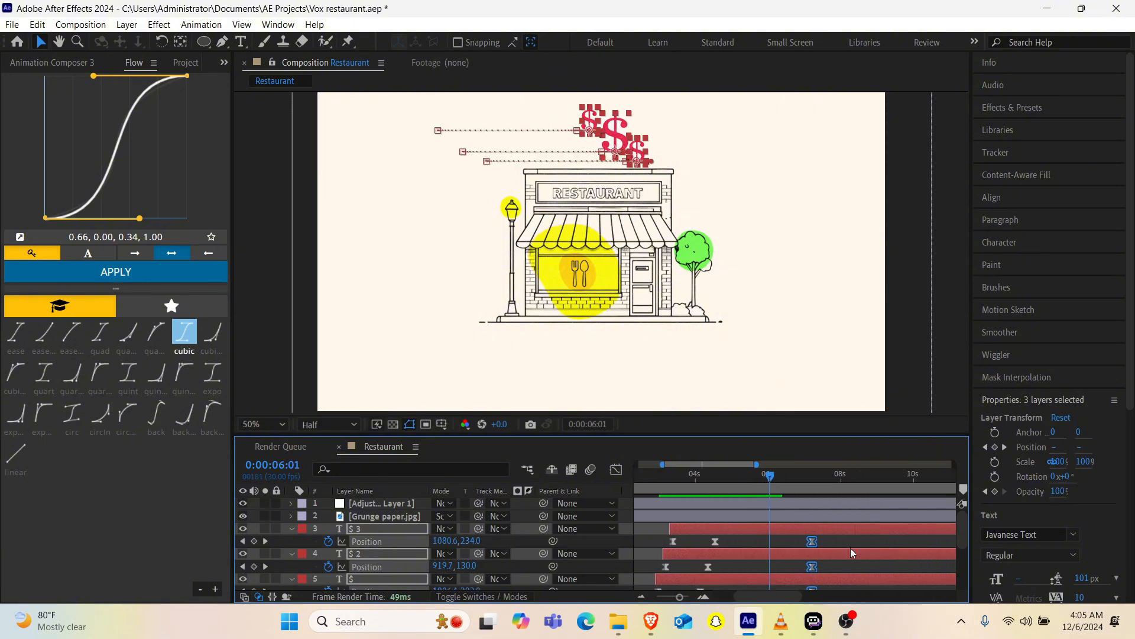
Step: Move the dollar signs' last position keyframes out to 0:00:13:29 for a slower drift, and collapse the $ 3 layer's properties
{"action": "left_click_drag", "start_coordinate": [812, 540], "coordinate": [777, 542]}
{"action": "scroll", "coordinate": [777, 543], "scroll_direction": "left", "scroll_amount": 10}
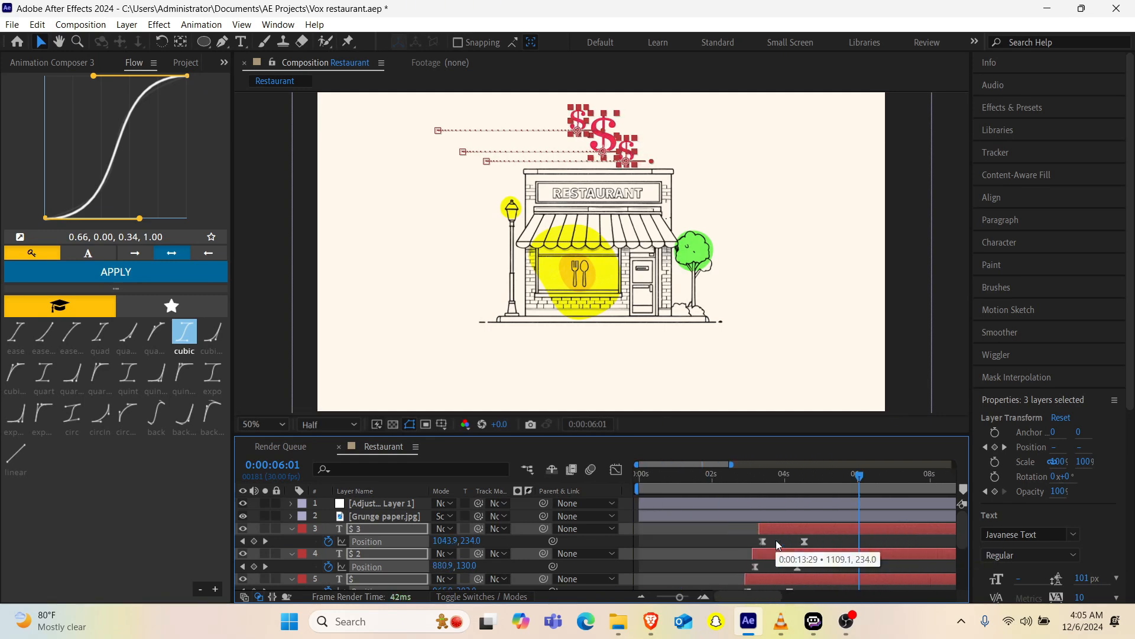
{"action": "left_click", "coordinate": [292, 528]}
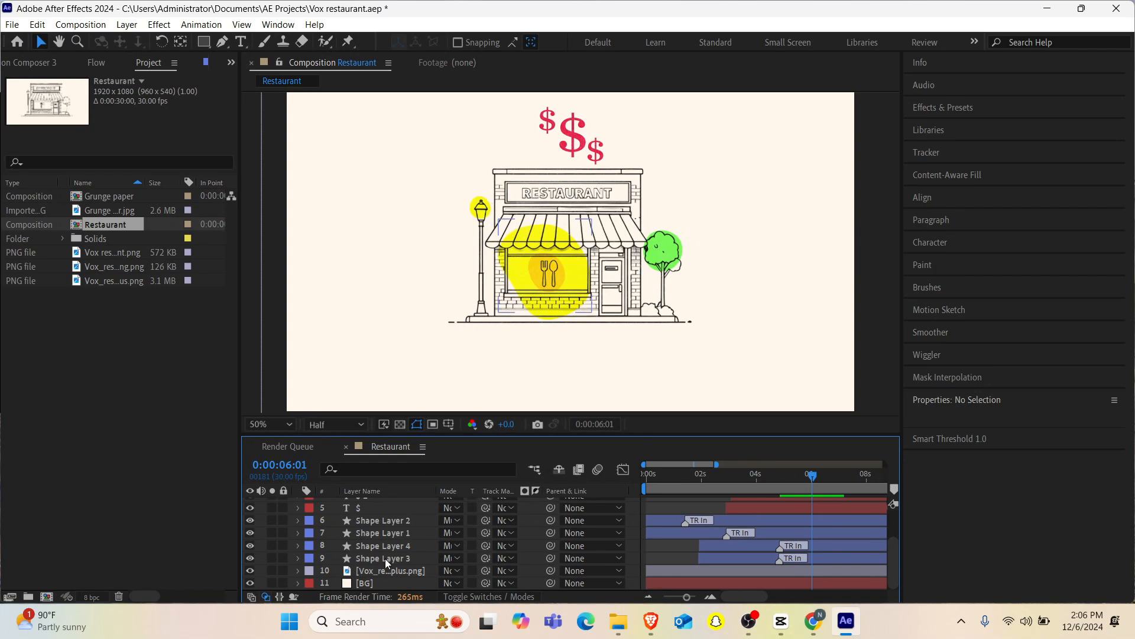
Step: Set the opacity of Shape Layer 3, the yellow circle over the restaurant window, to 60%
{"action": "left_click", "coordinate": [385, 558]}
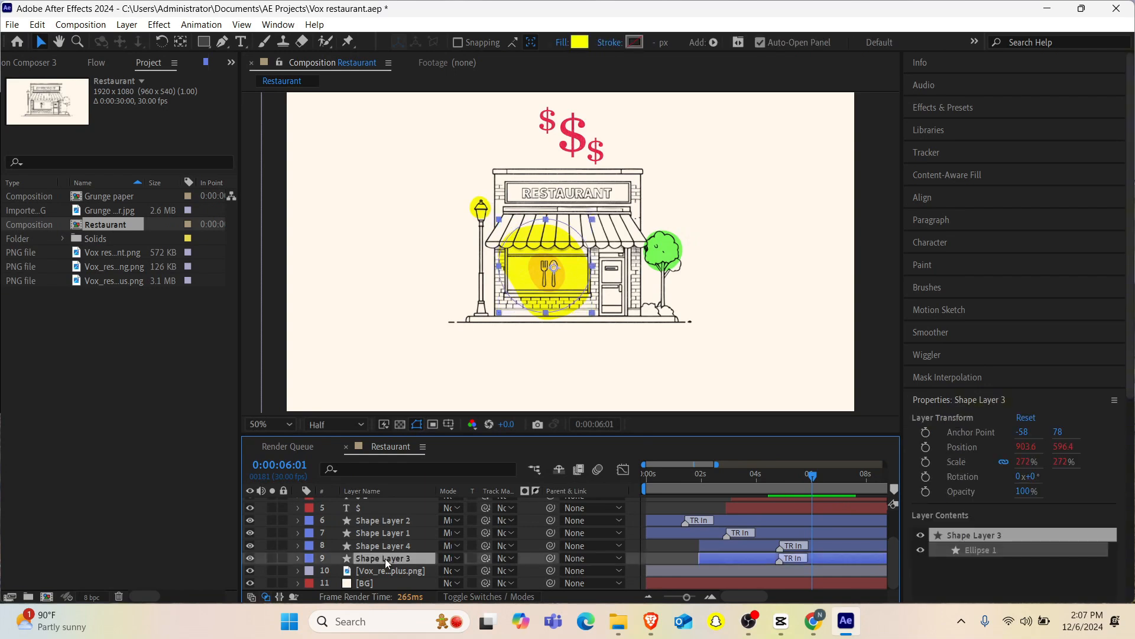
{"action": "key", "text": "t"}
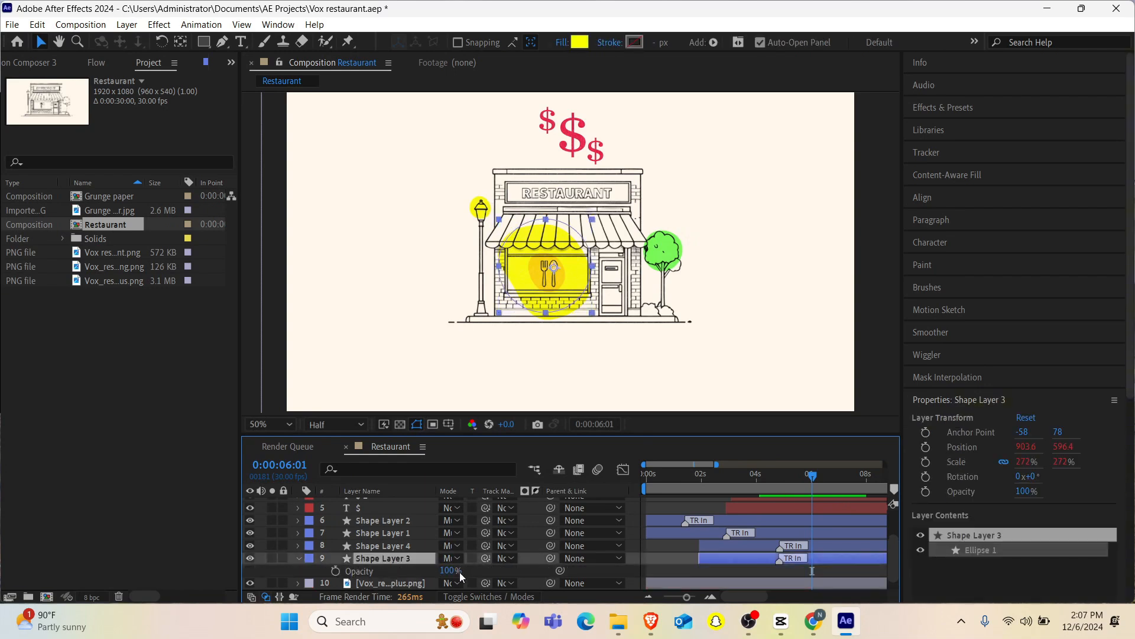
{"action": "left_click", "coordinate": [449, 571]}
{"action": "type", "text": "60"}
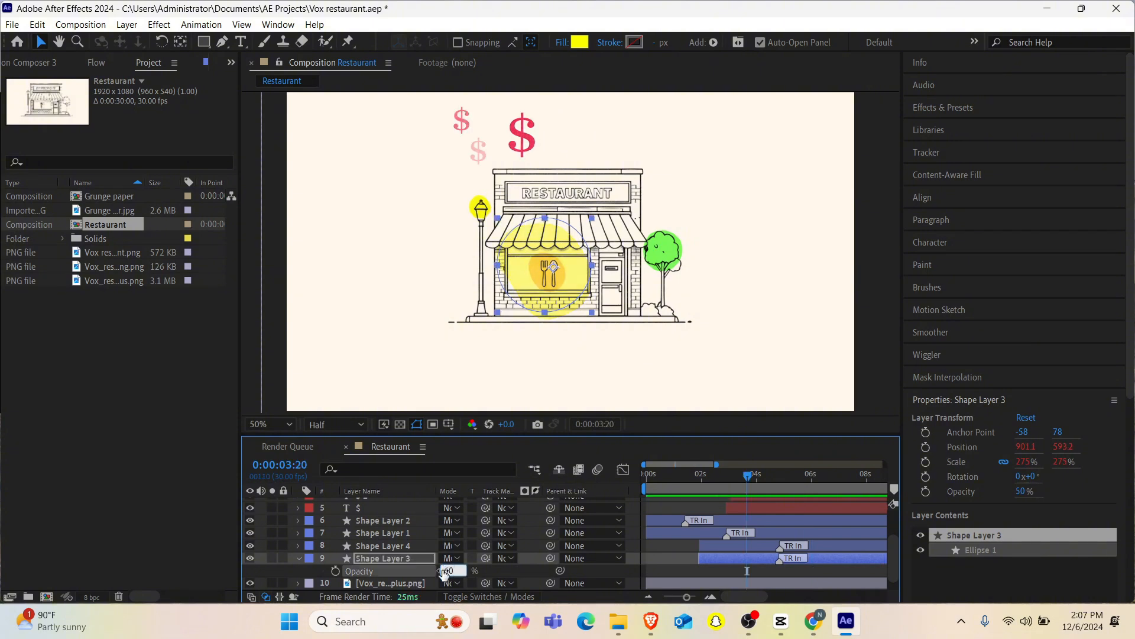
{"action": "key", "text": "Return"}
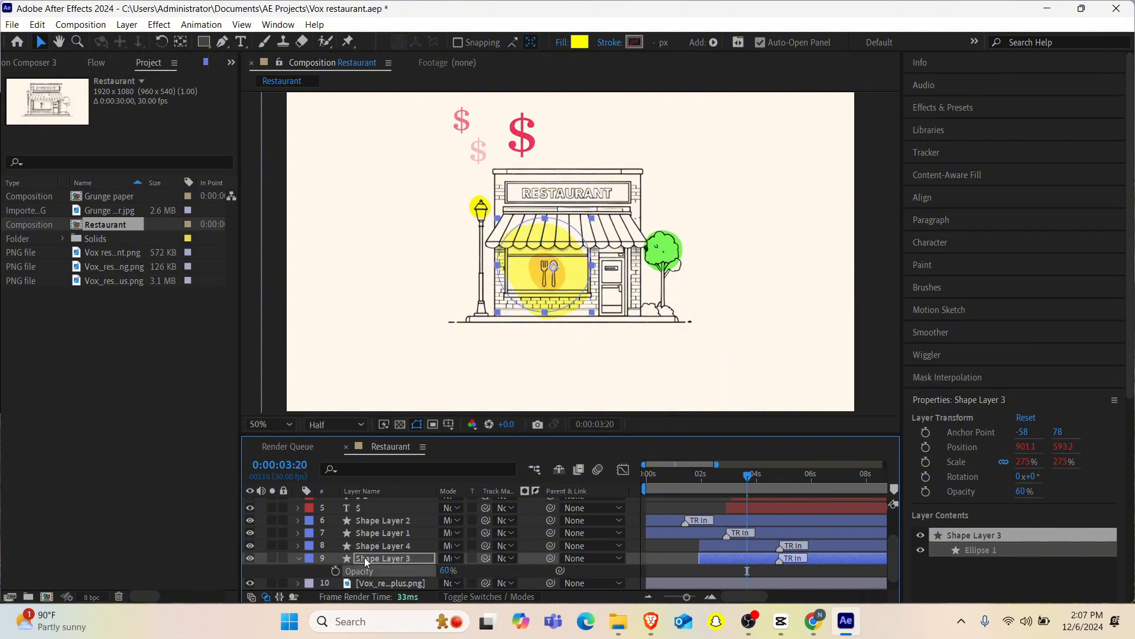
Step: Set the opacity of Shape Layer 4, the yellow circle on the street lamp, to 60% and collapse its properties
{"action": "left_click", "coordinate": [381, 546]}
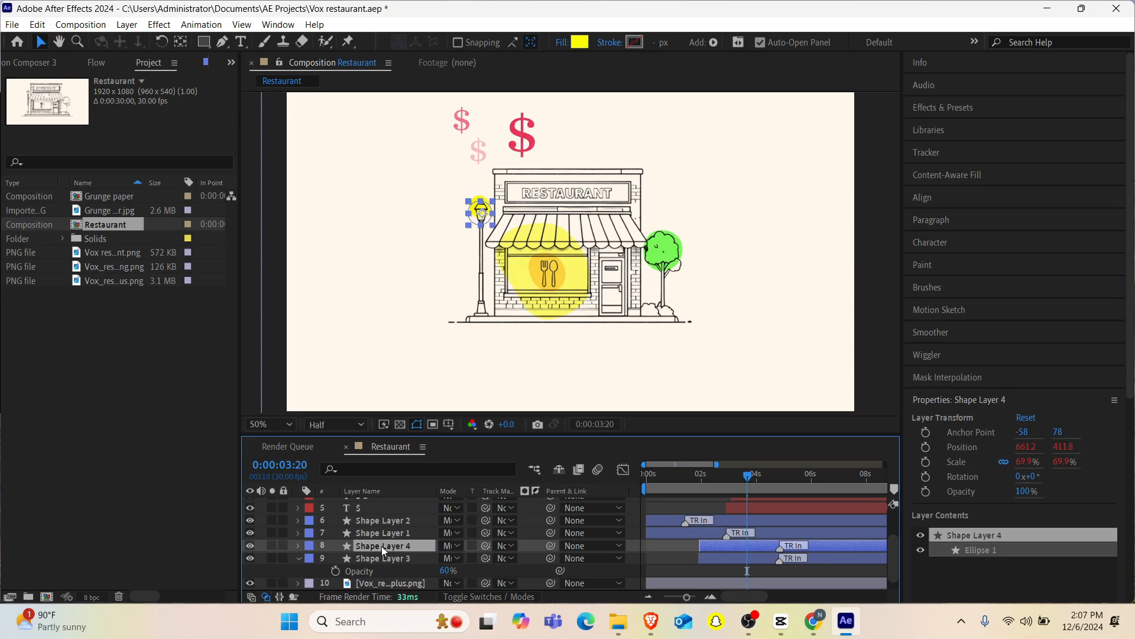
{"action": "key", "text": "t"}
{"action": "left_click", "coordinate": [449, 557]}
{"action": "double_click", "coordinate": [449, 557]}
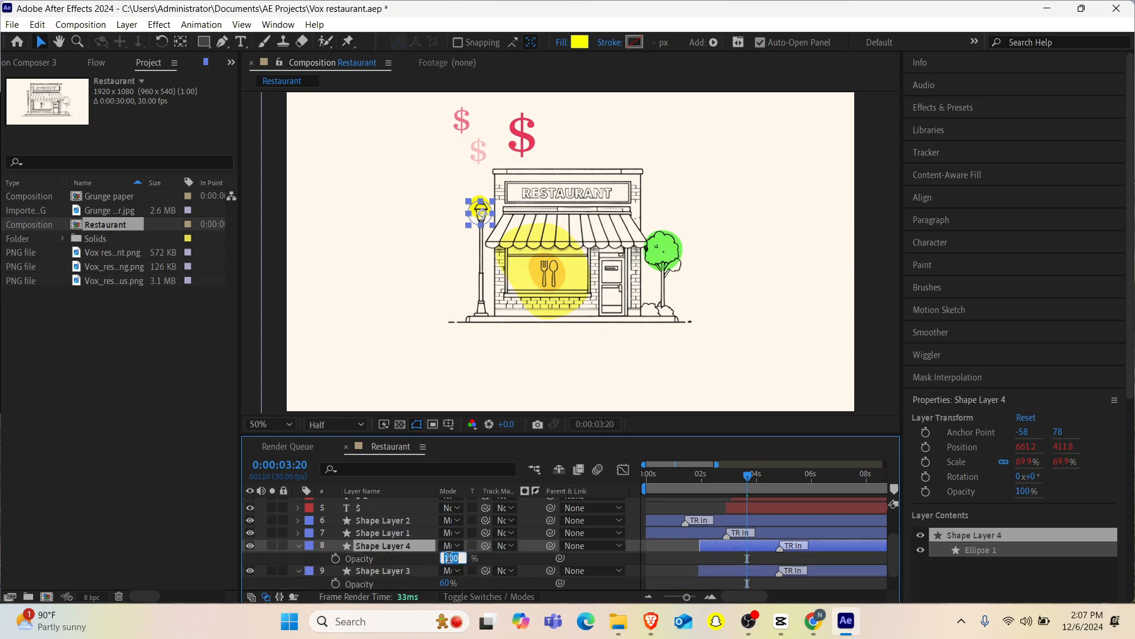
{"action": "type", "text": "60"}
{"action": "key", "text": "Return"}
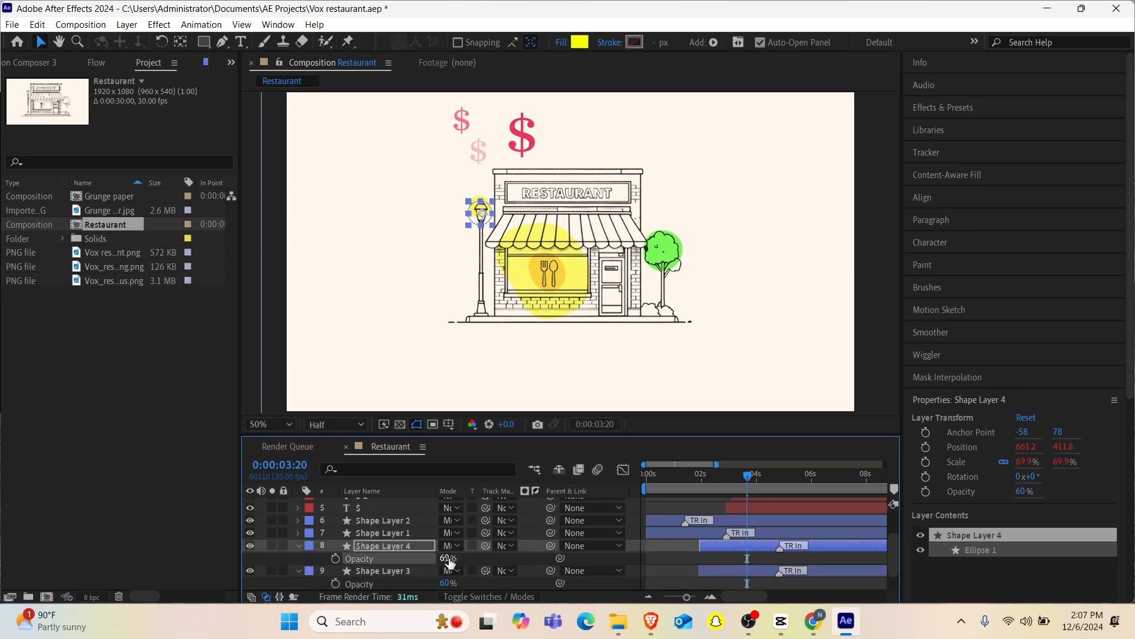
{"action": "left_click", "coordinate": [299, 546]}
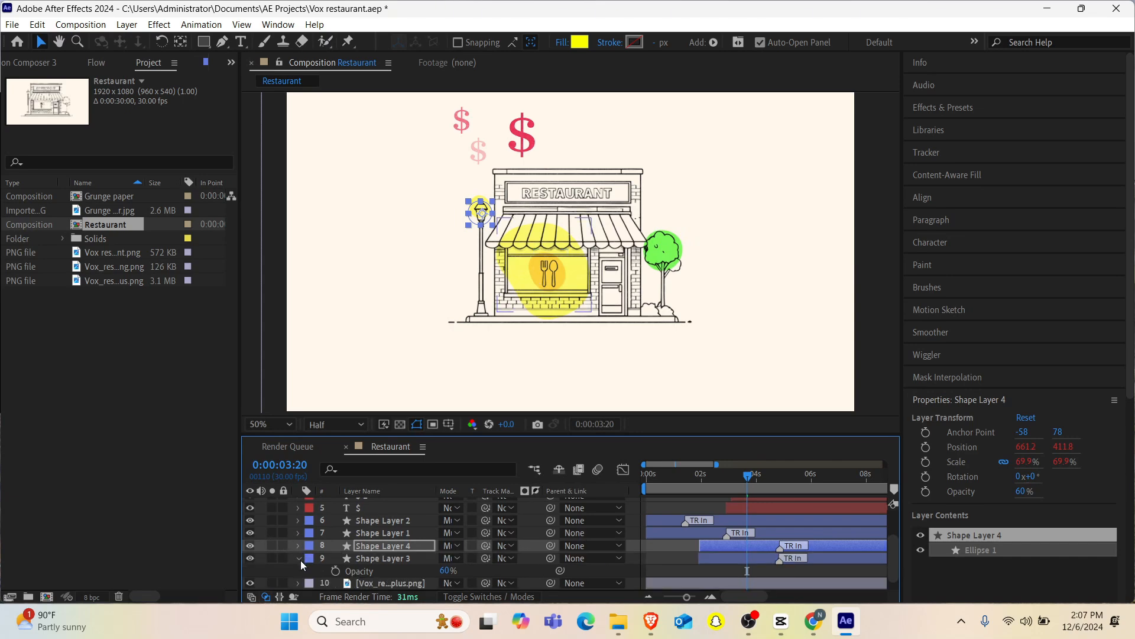